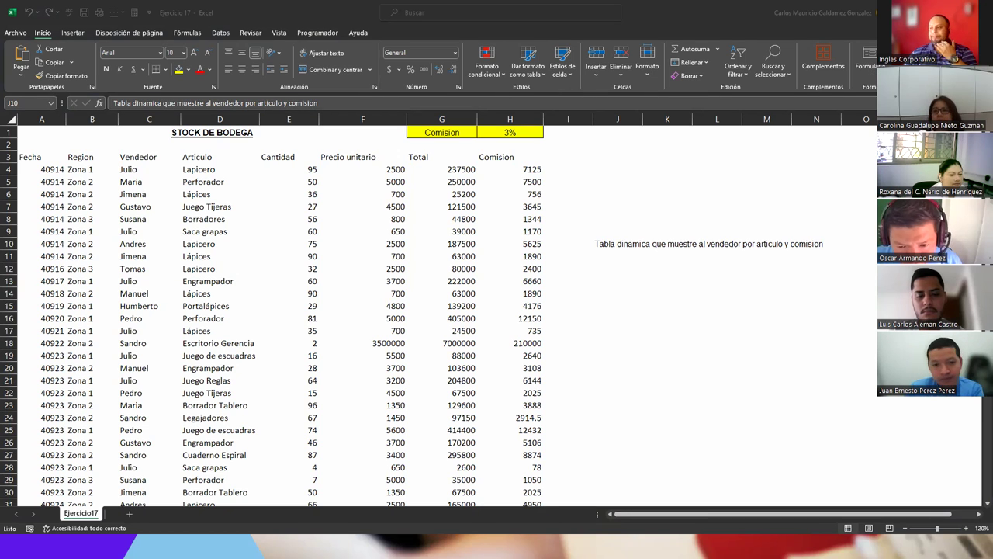
Examine the stock list from its header row to the last record, including the Fecha column and the first record.
left_click(128, 289)
left_click_drag(41, 156, 535, 480)
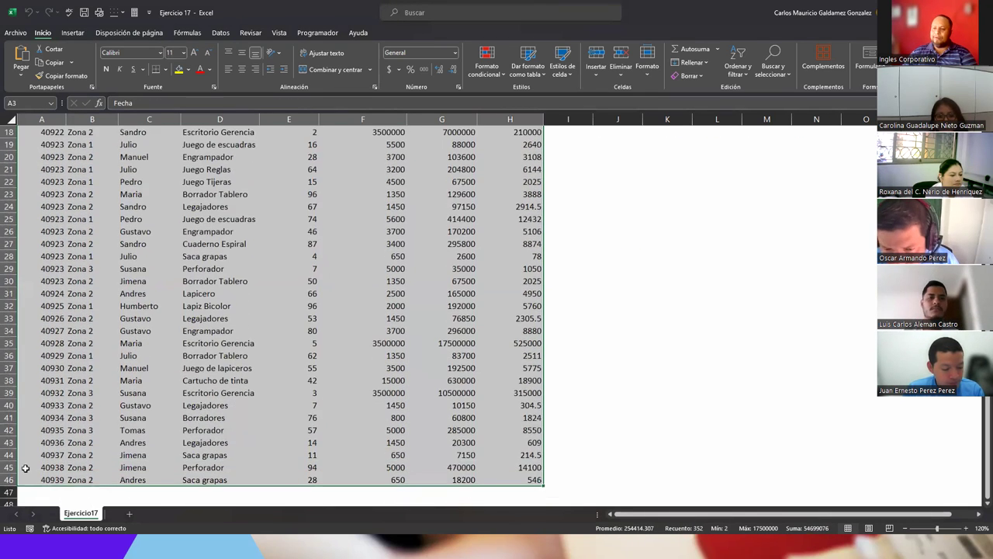
left_click(37, 481)
scroll(35, 479, "up", 6)
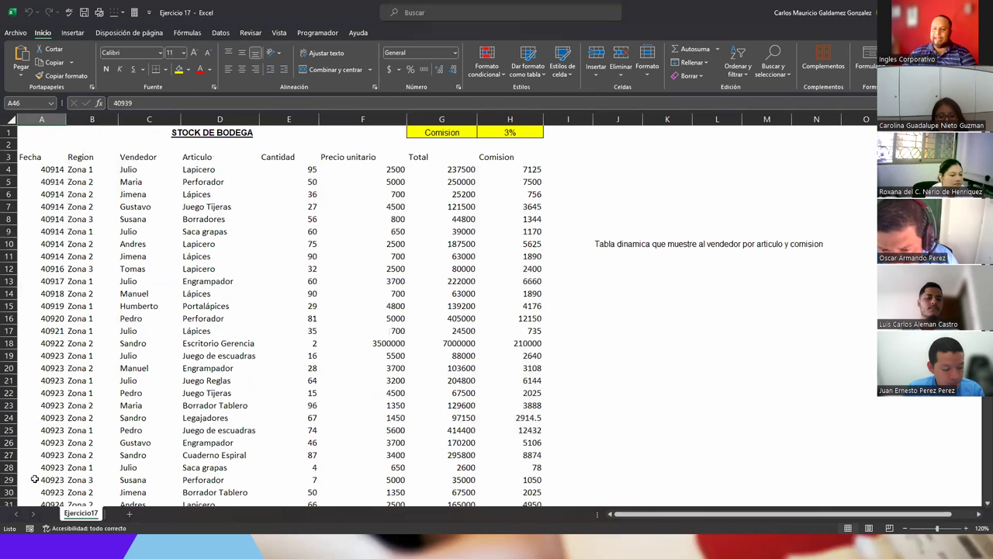
left_click_drag(39, 167, 28, 478)
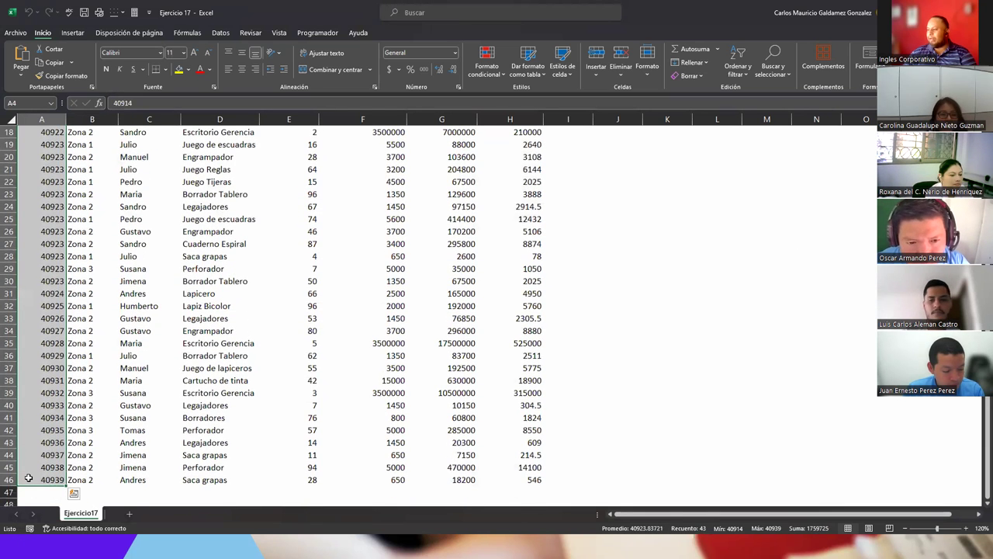
scroll(133, 343, "up", 6)
left_click(46, 170)
left_click_drag(48, 172, 522, 172)
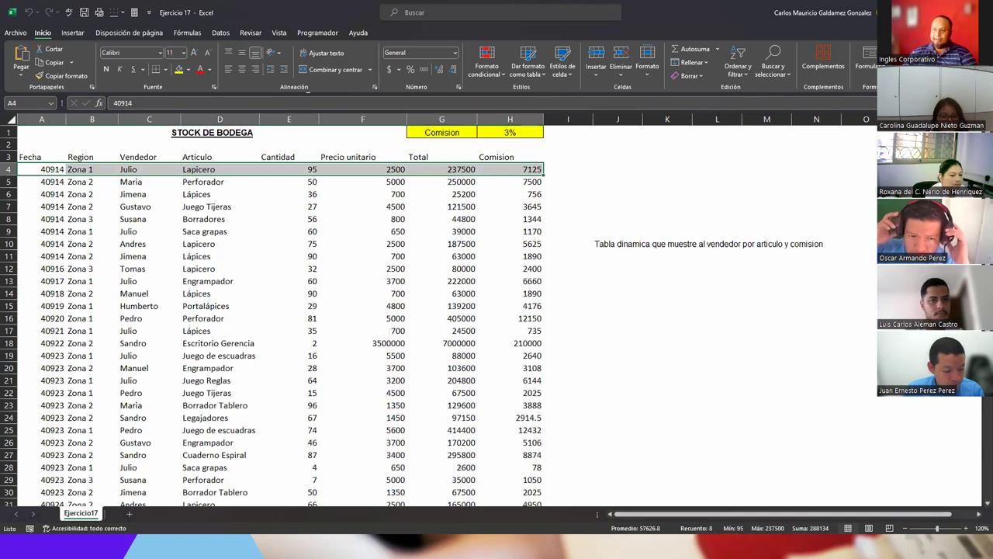
left_click(79, 195)
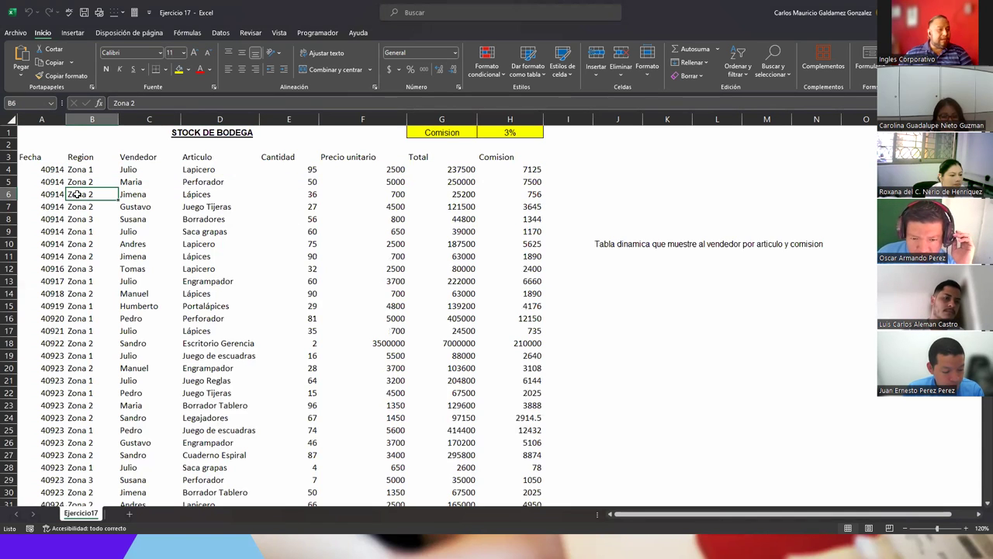
left_click(45, 155)
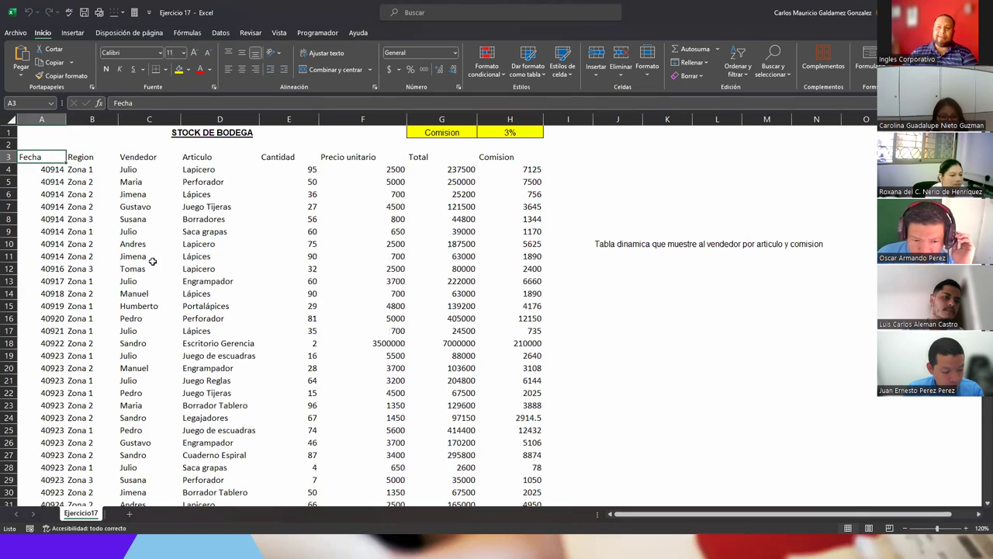
Format the Fecha values in A4:A46 as short dates (Fecha corta).
left_click(40, 171)
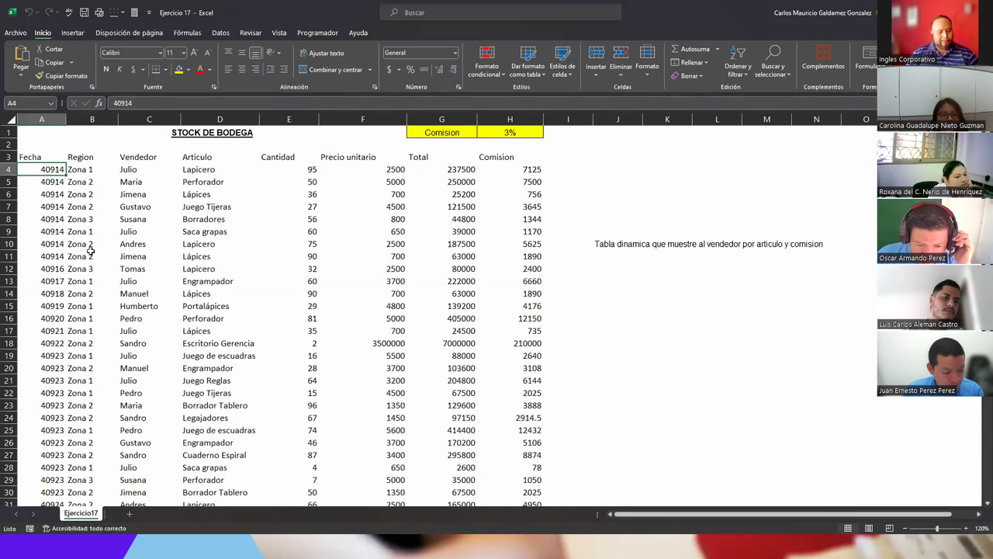
key("ctrl+shift+Down")
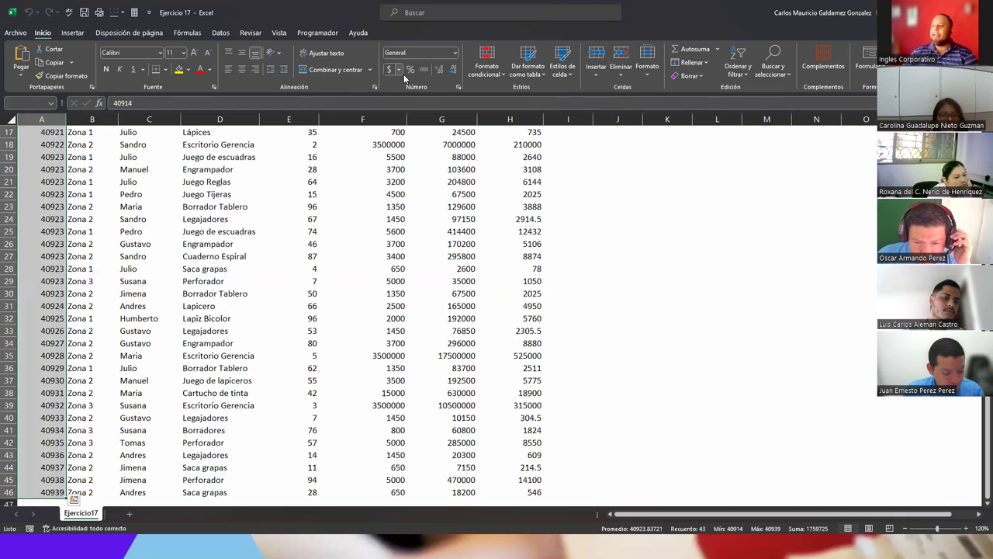
left_click(455, 54)
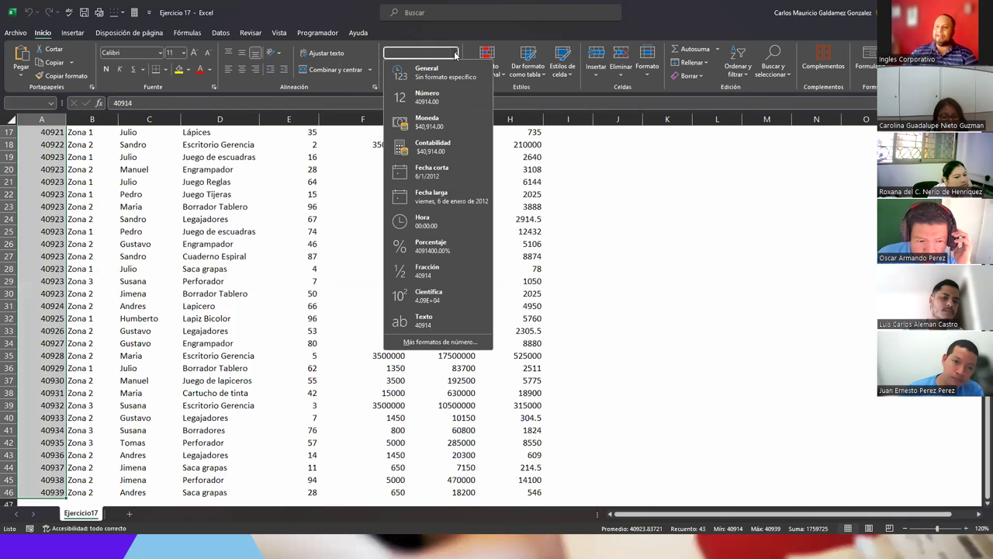
scroll(40, 194, "up", 5)
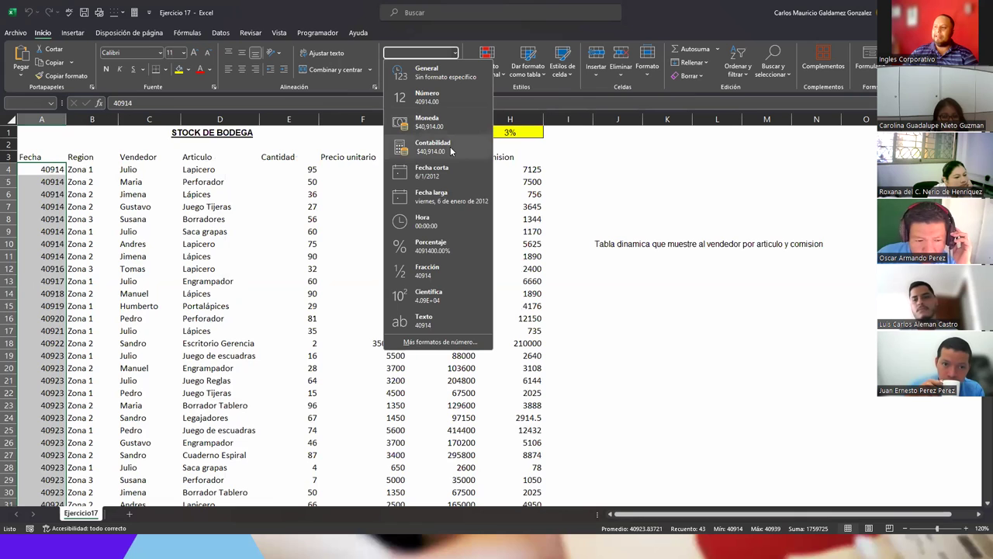
left_click(426, 176)
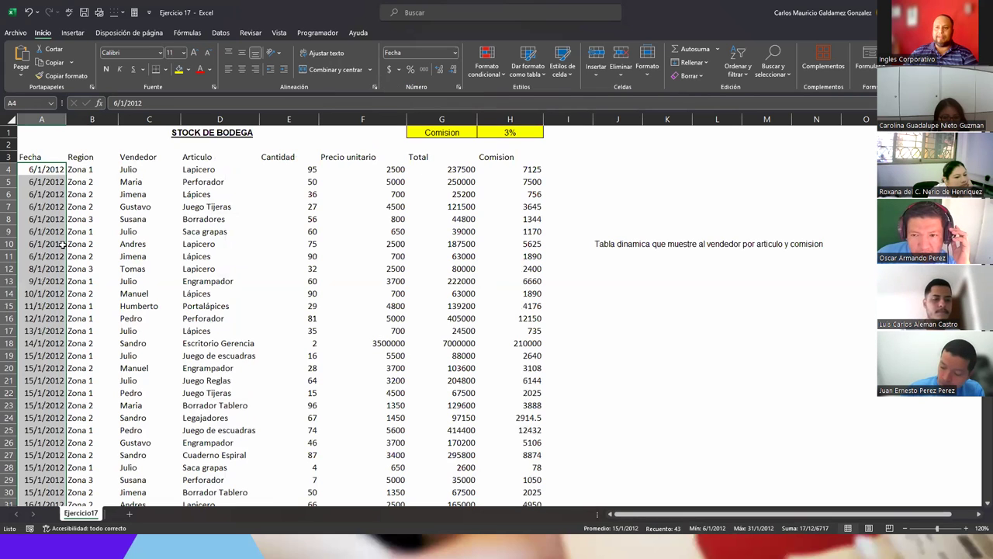
Review the Region, Vendedor, Articulo, Cantidad, Precio unitario and Comision columns to identify which data types they hold.
left_click(73, 164)
left_click(146, 168)
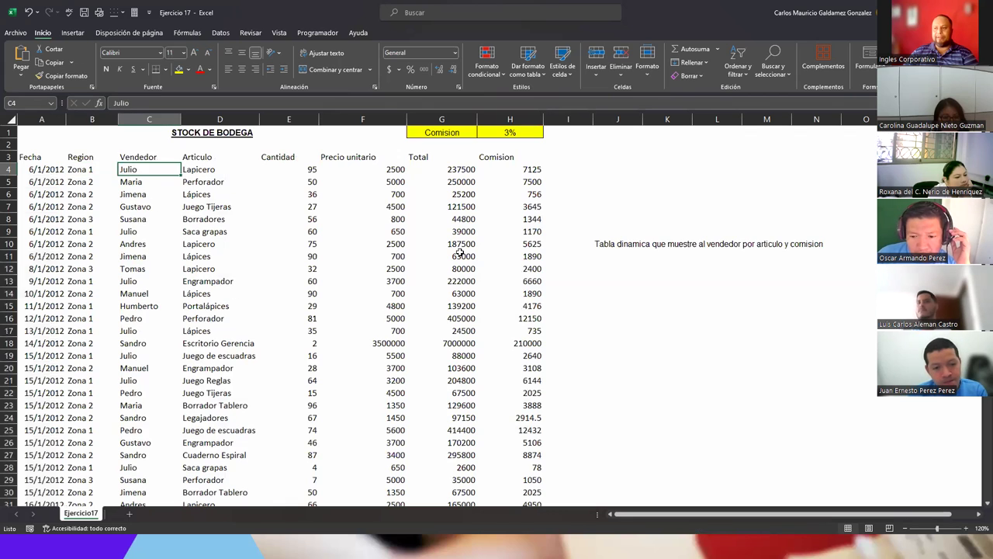
left_click(204, 170)
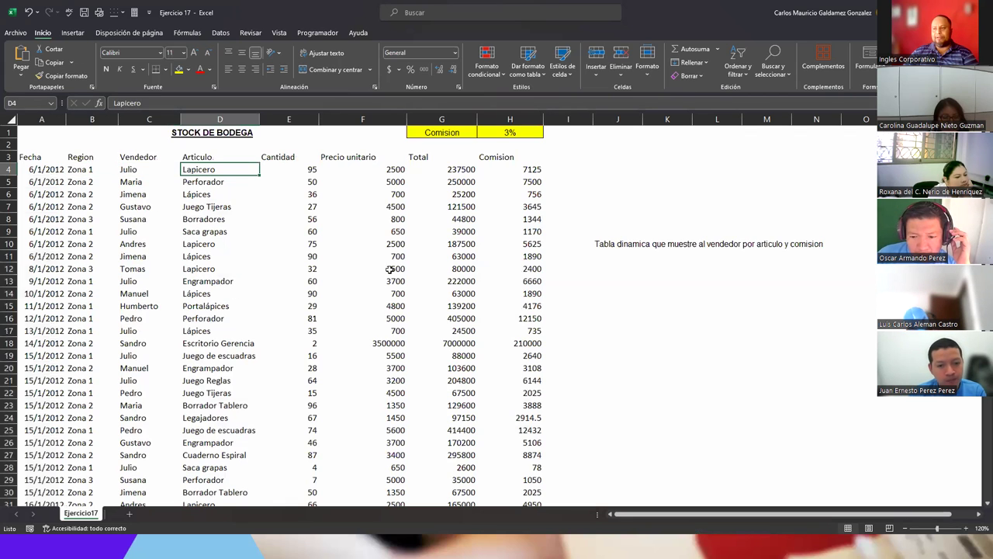
left_click(274, 169)
left_click_drag(367, 168, 365, 481)
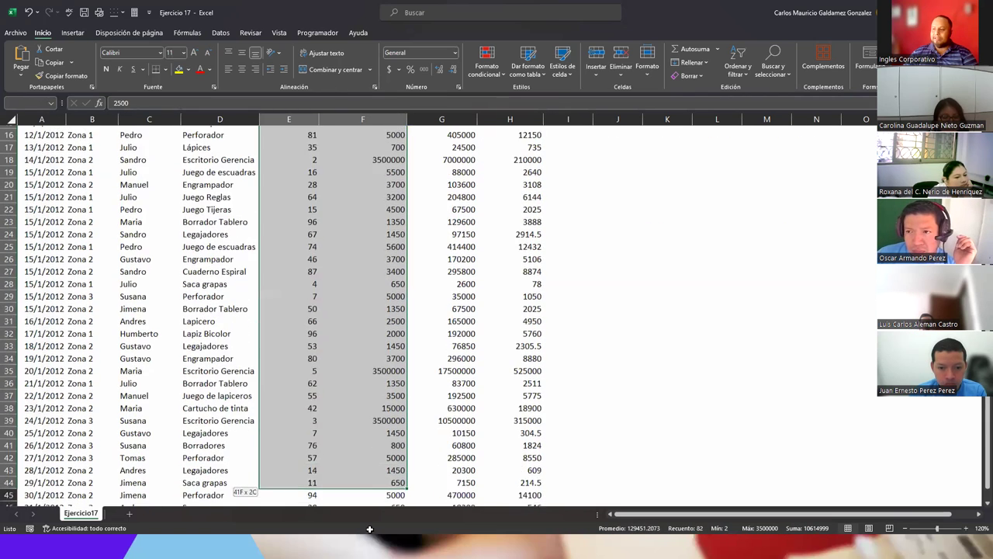
scroll(432, 202, "up", 5)
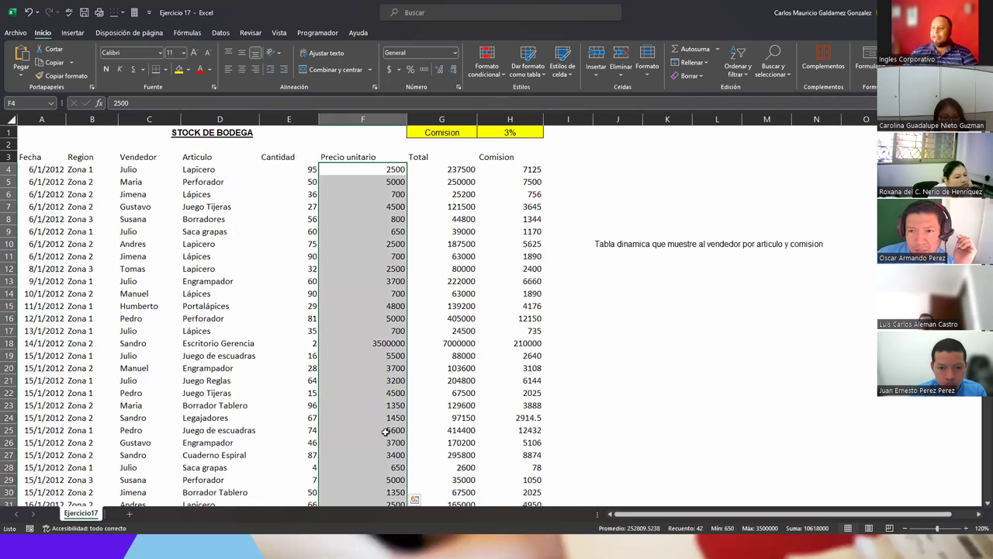
left_click(508, 169)
Apply the dollar accounting format to the Precio unitario, Total and Comision values in F4:H46.
left_click(377, 172)
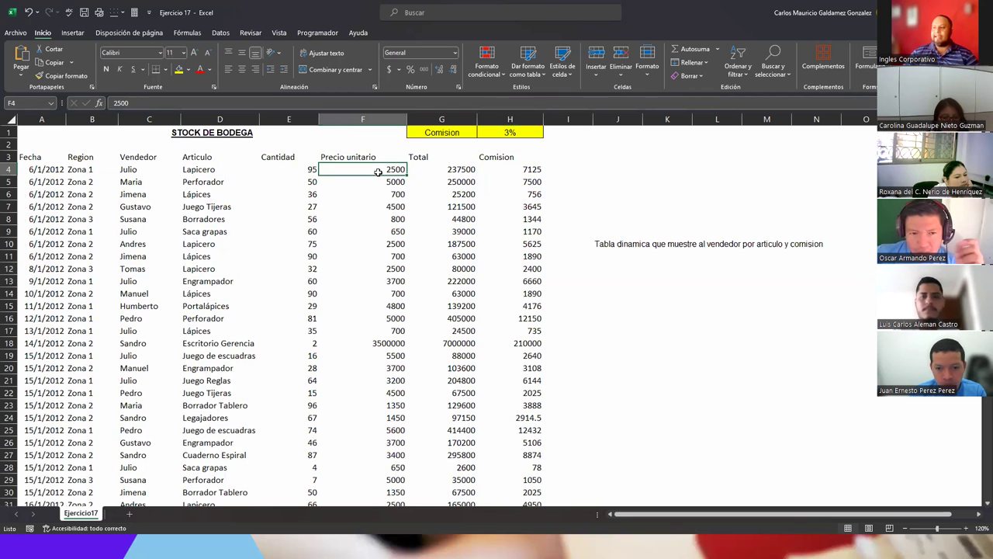
key("shift+Right")
key("shift+Right")
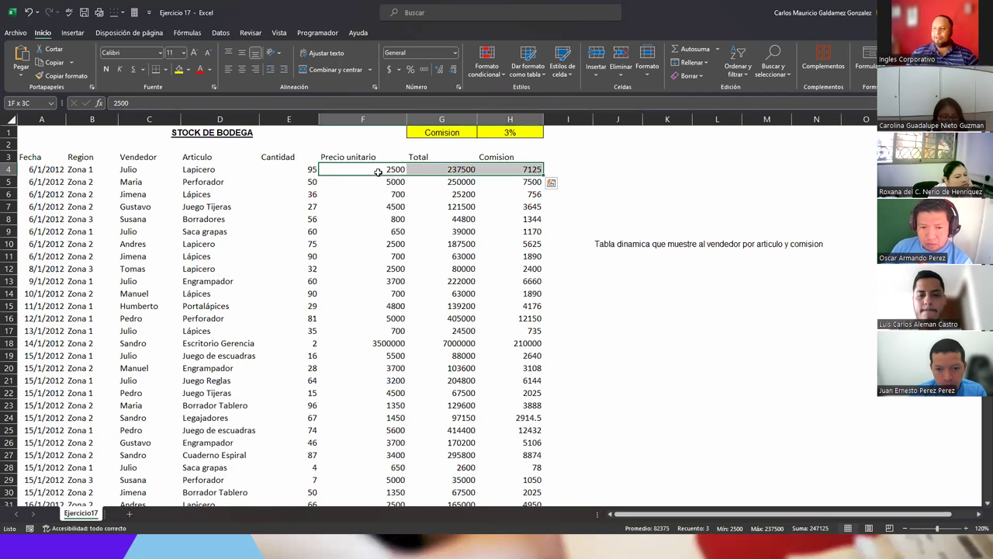
key("ctrl+shift+Down")
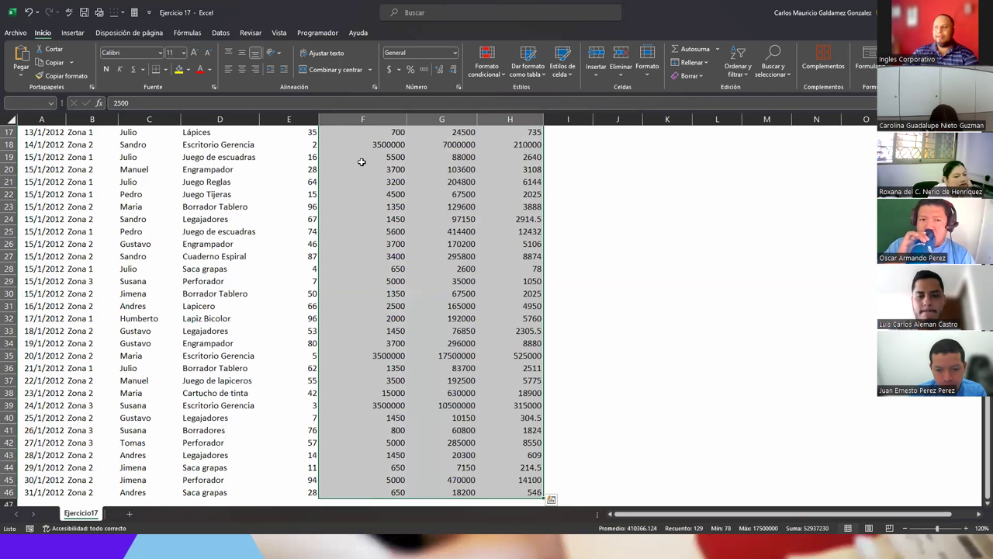
left_click(389, 71)
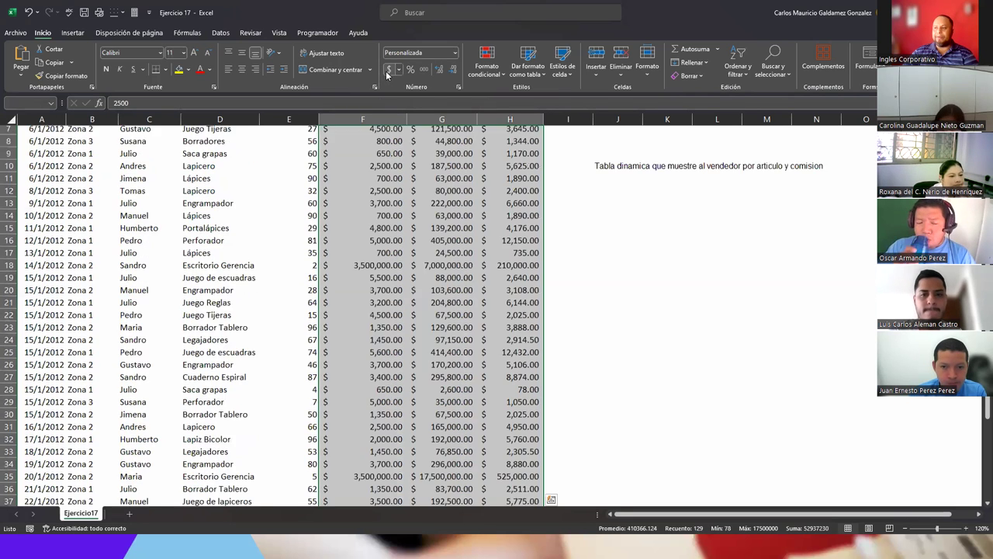
scroll(357, 314, "up", 2)
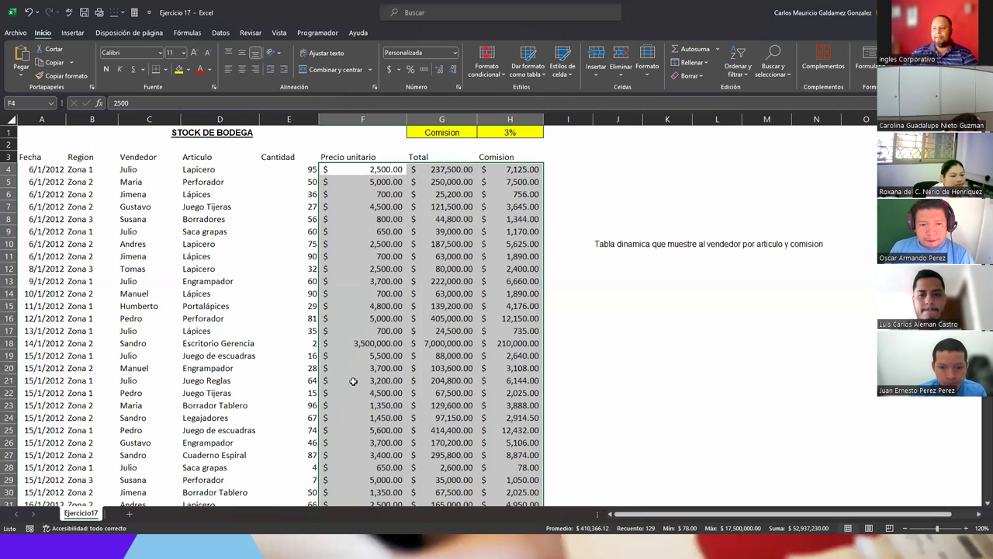
Check the formatted Precio unitario values and look over the whole stock list down to its last rows.
left_click(350, 270)
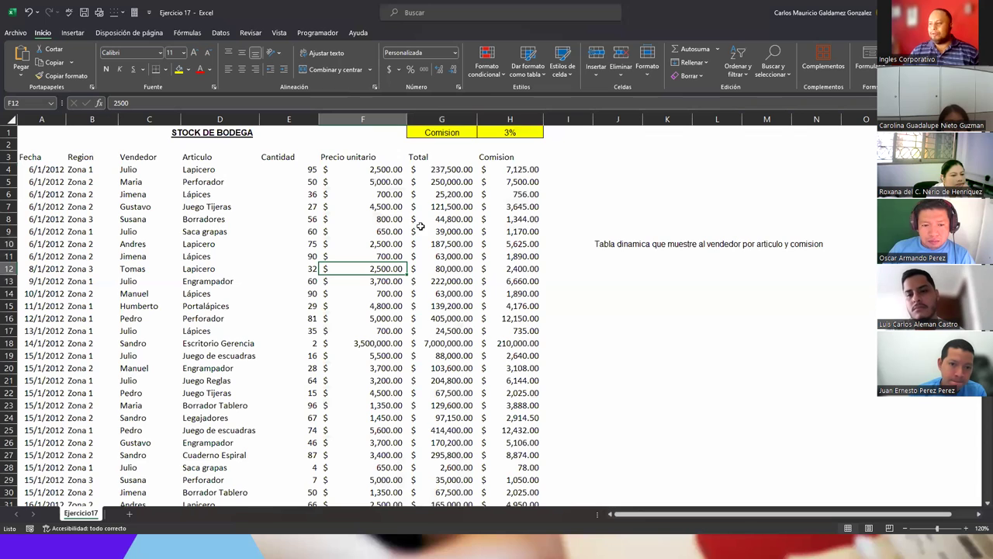
left_click(360, 170)
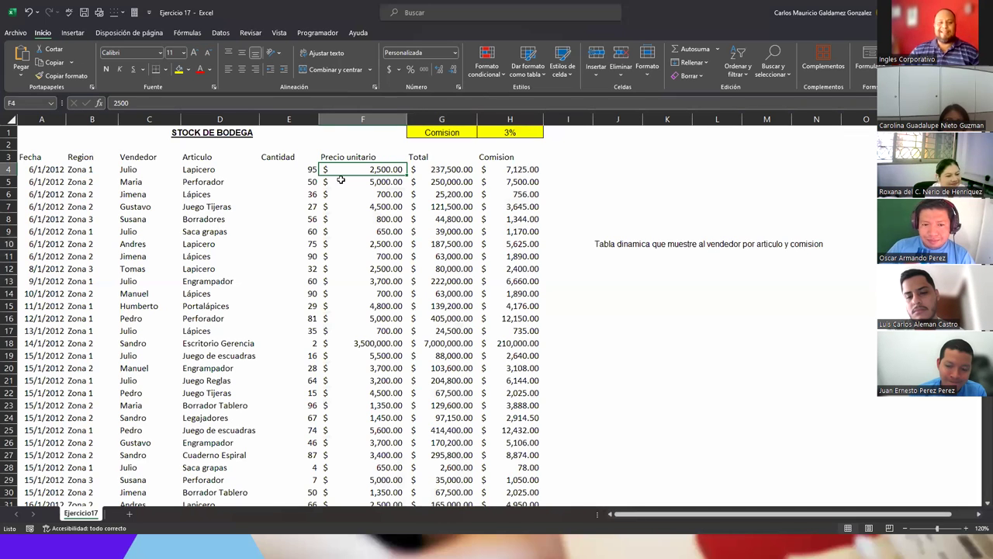
key("Down")
key("Down")
key("Down")
key("Down")
key("Down")
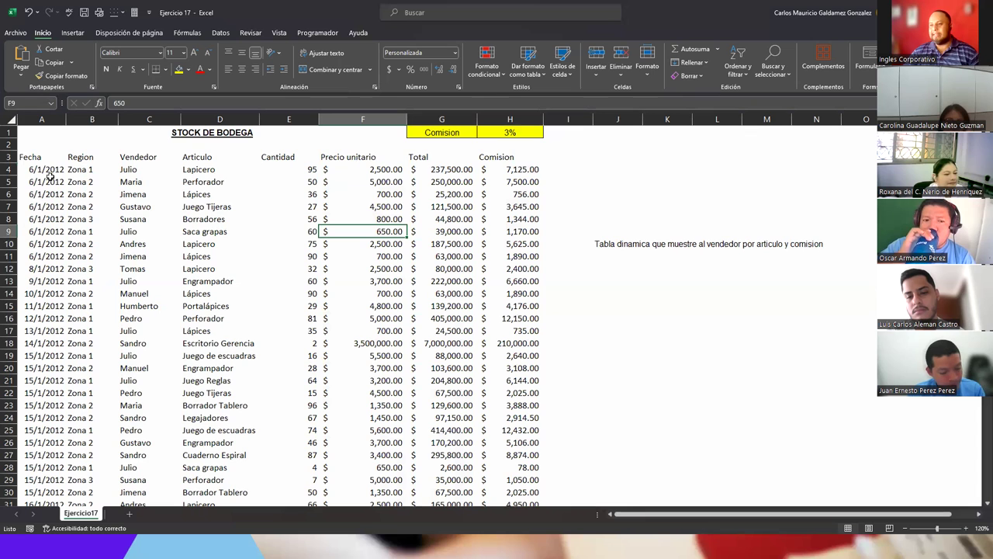
left_click(298, 318)
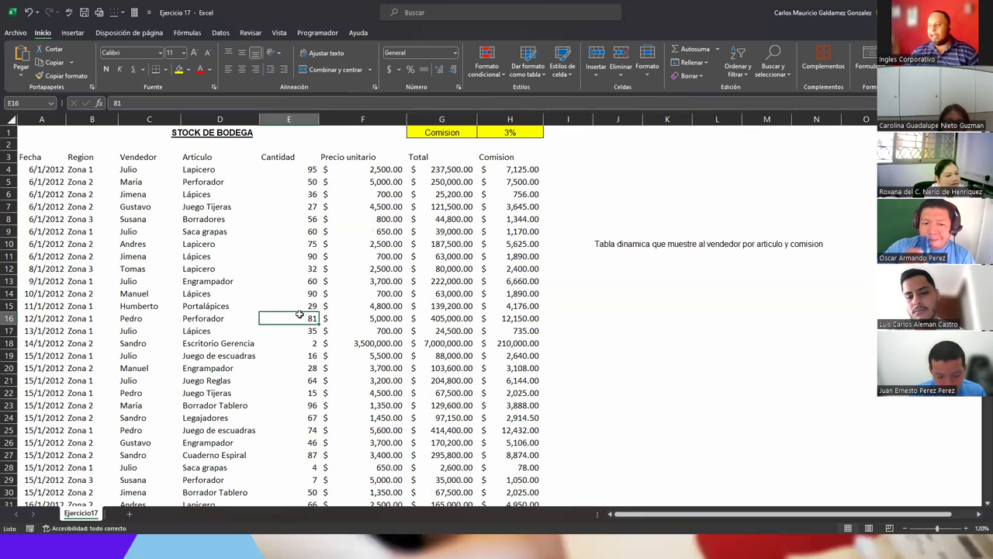
scroll(297, 326, "down", 20)
scroll(297, 334, "up", 20)
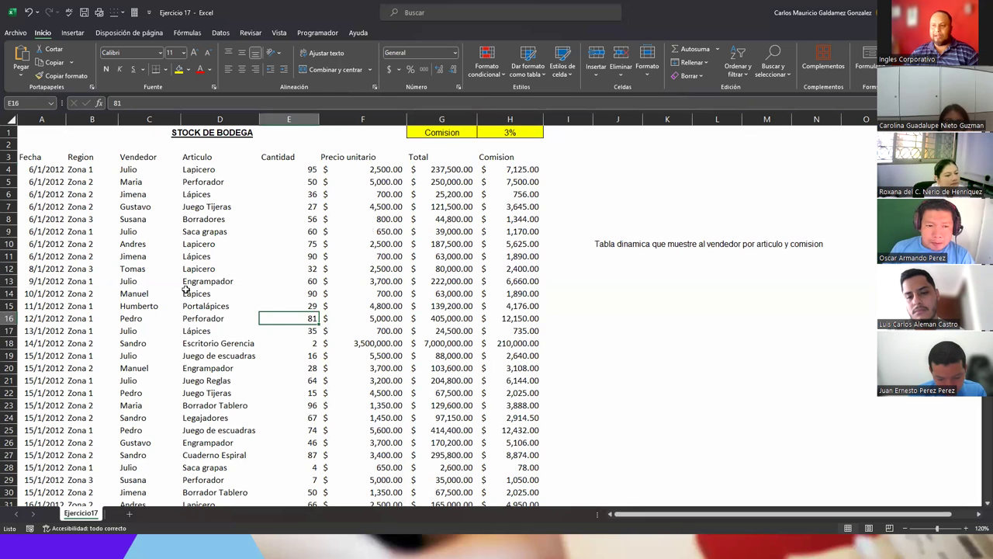
left_click(123, 246)
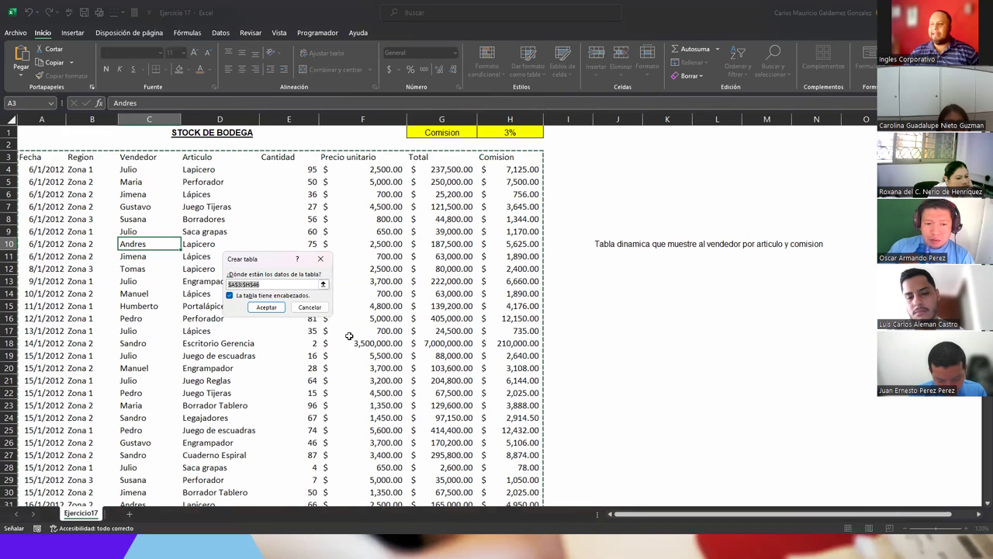
left_click(310, 306)
left_click(72, 33)
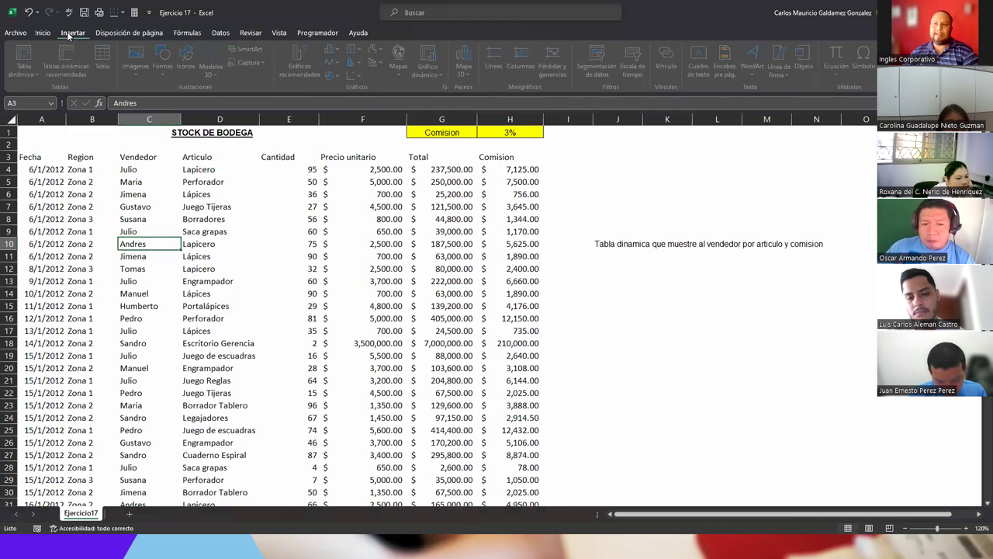
right_click(171, 271)
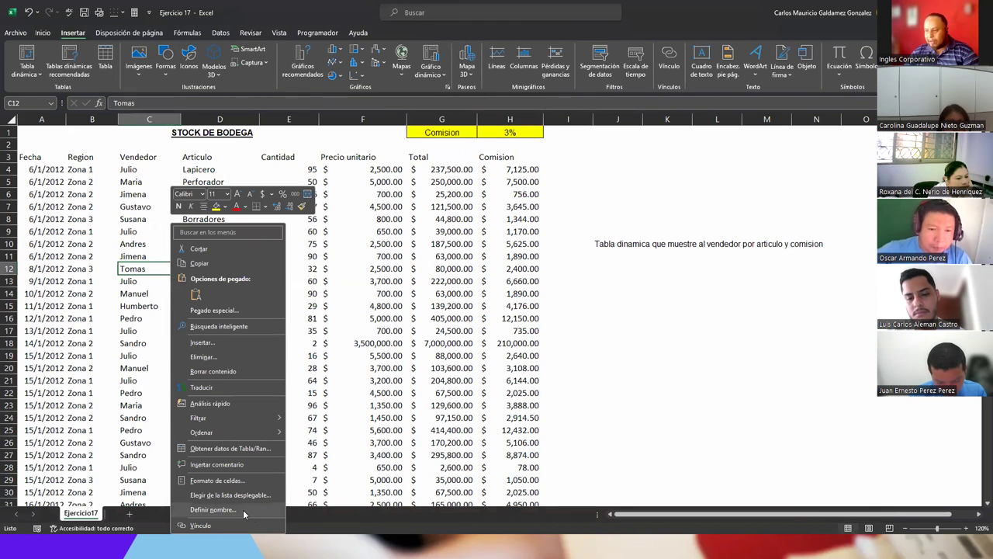
left_click(205, 449)
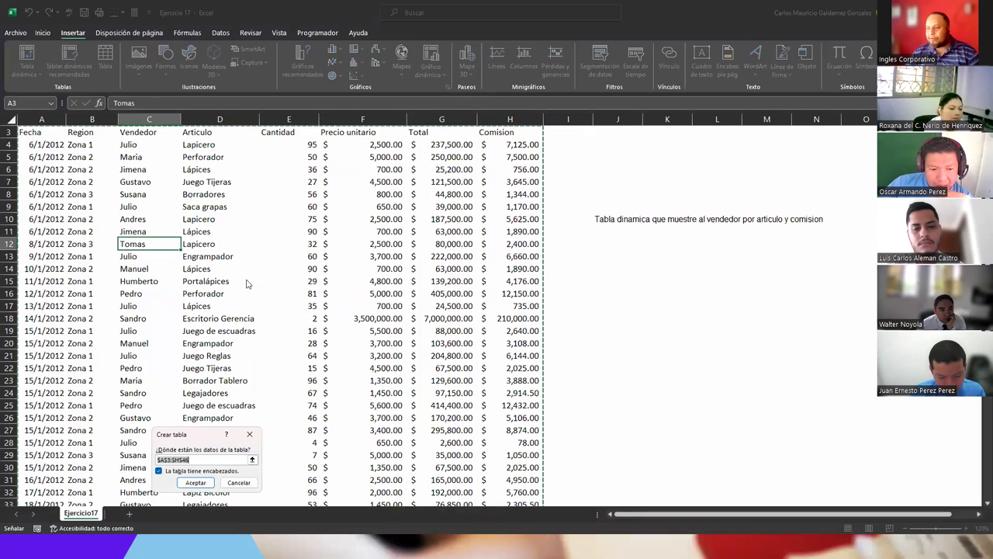
key("Escape")
left_click(182, 243)
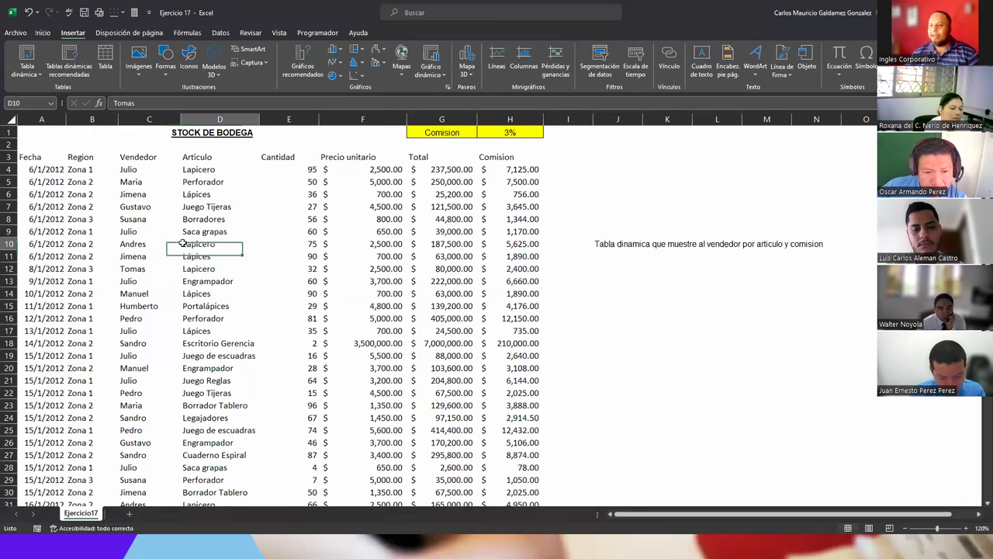
right_click(182, 243)
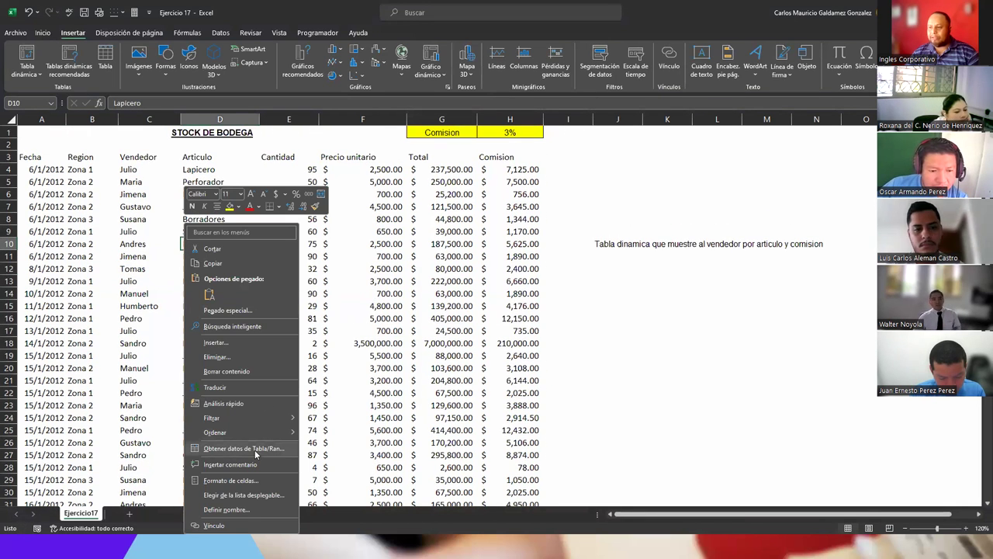
key("Escape")
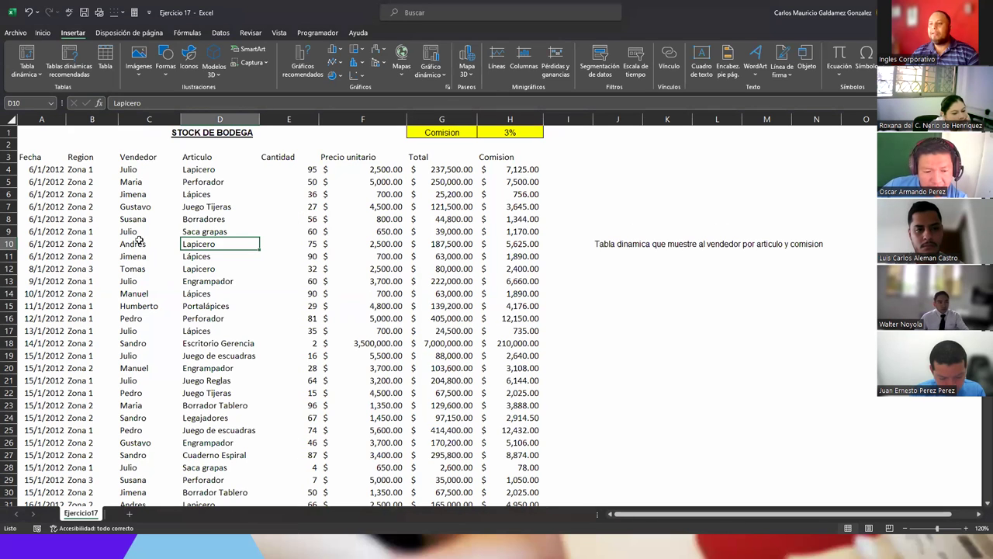
Convert the stock list in A3:H46 into a table with headers.
left_click(137, 232)
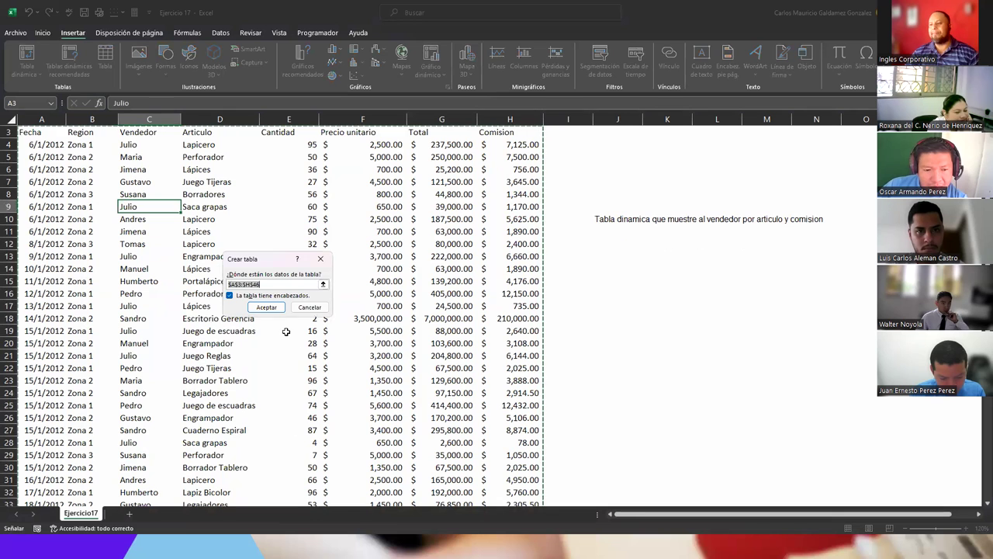
scroll(289, 332, "up", 1)
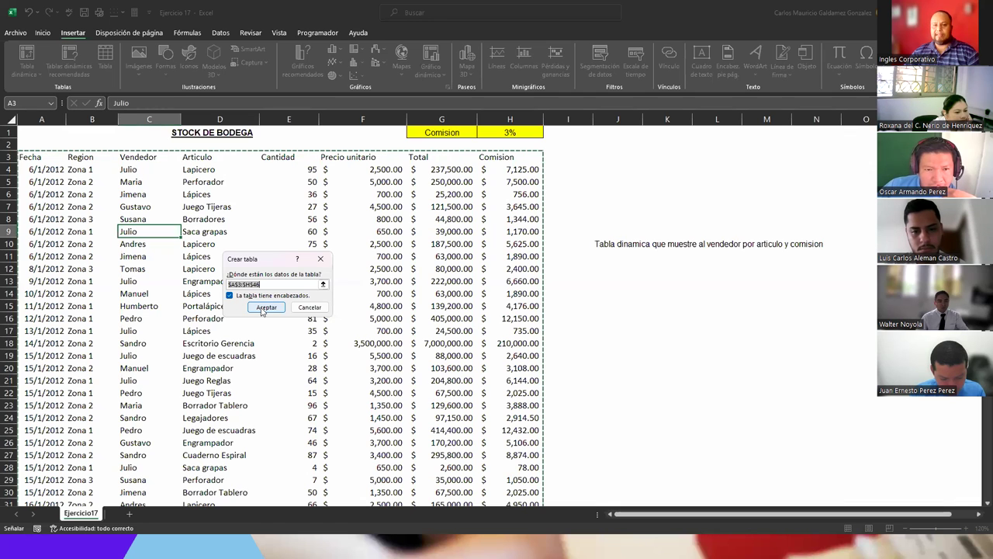
left_click(262, 308)
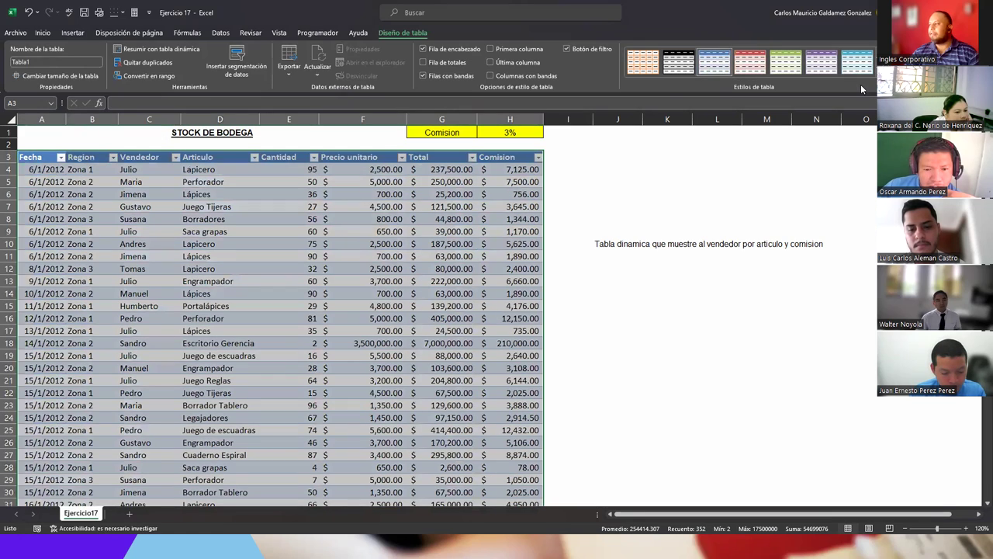
Apply the red medium table style with banded rows to the stock table and slightly narrow the Fecha column.
left_click(861, 81)
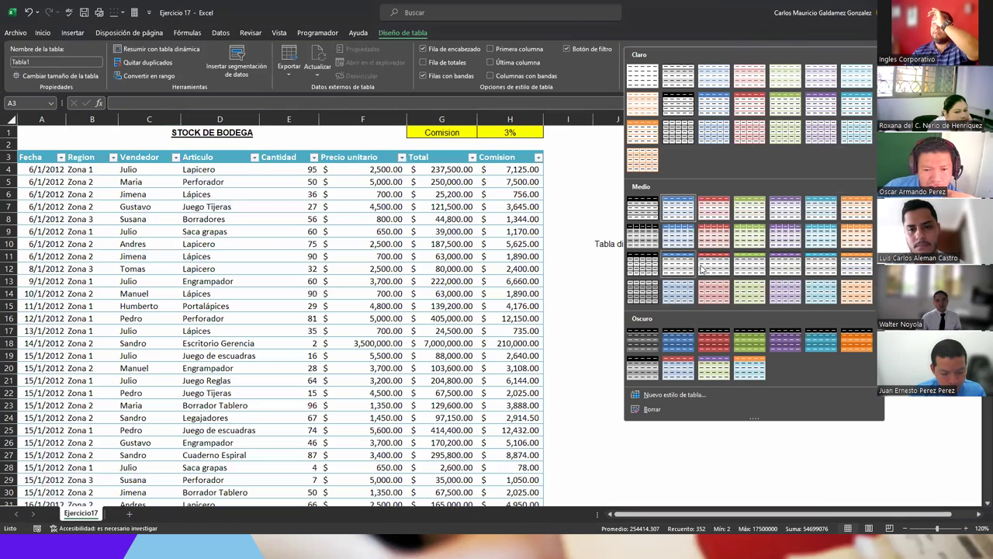
left_click(700, 268)
left_click(333, 279)
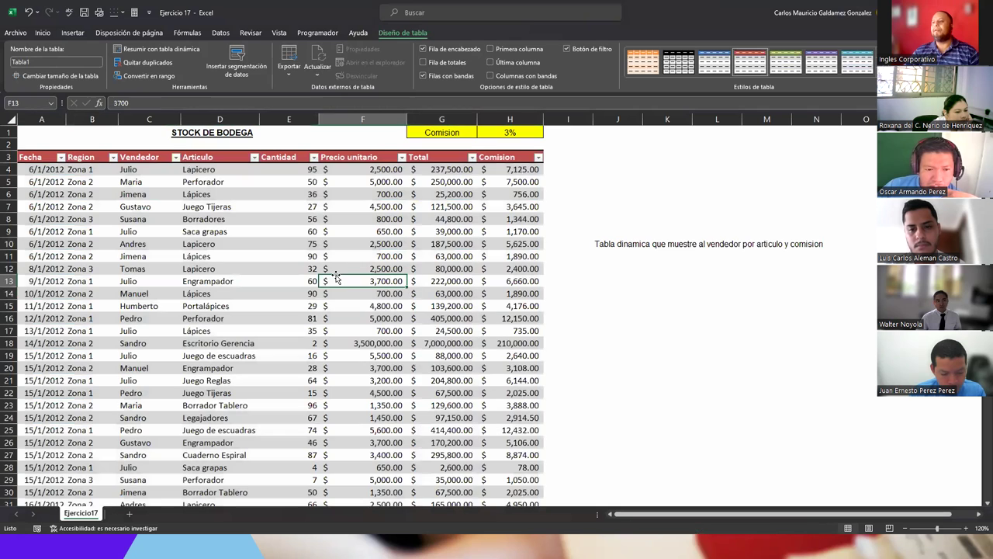
left_click(66, 128)
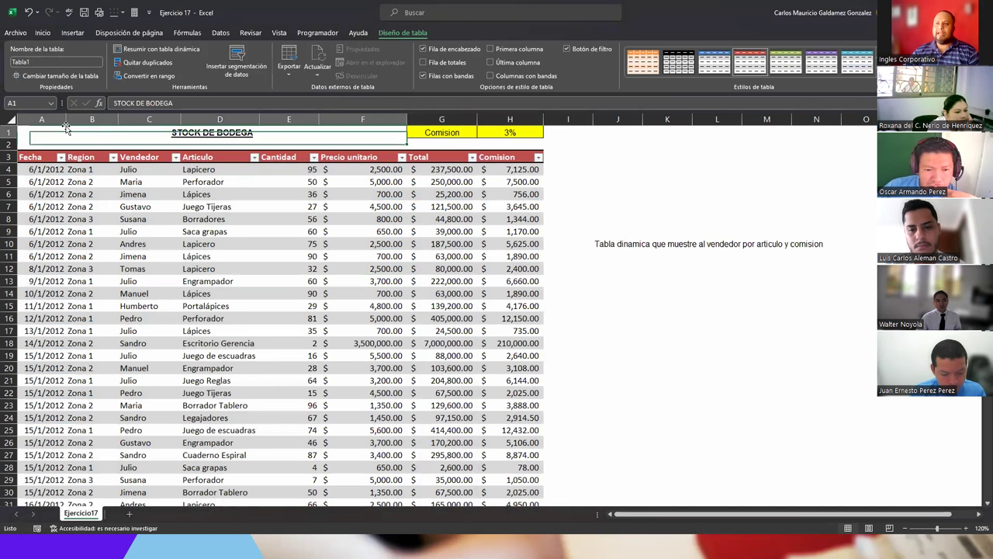
key("ctrl+z")
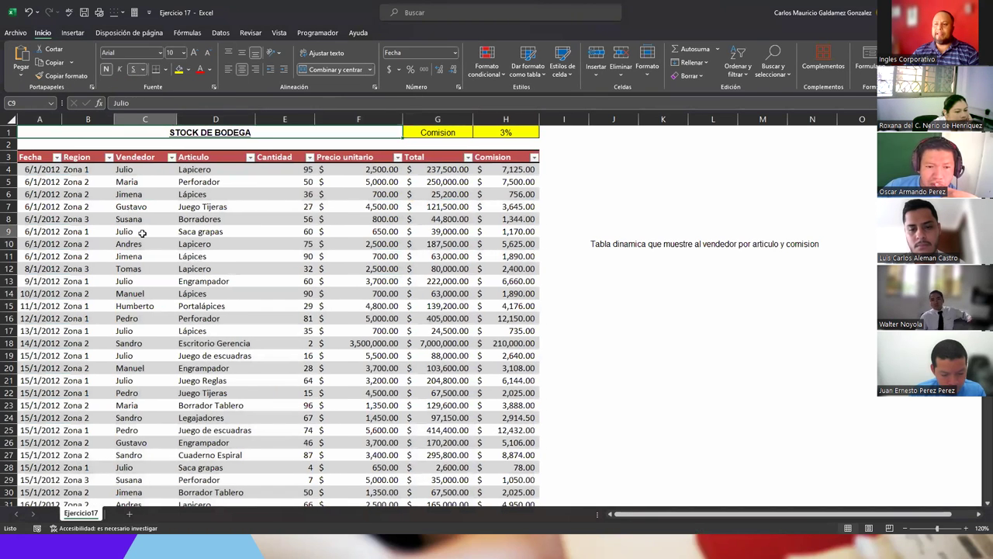
Review the Fecha column's filter options and the table's extent from the first record to its last row.
left_click(57, 157)
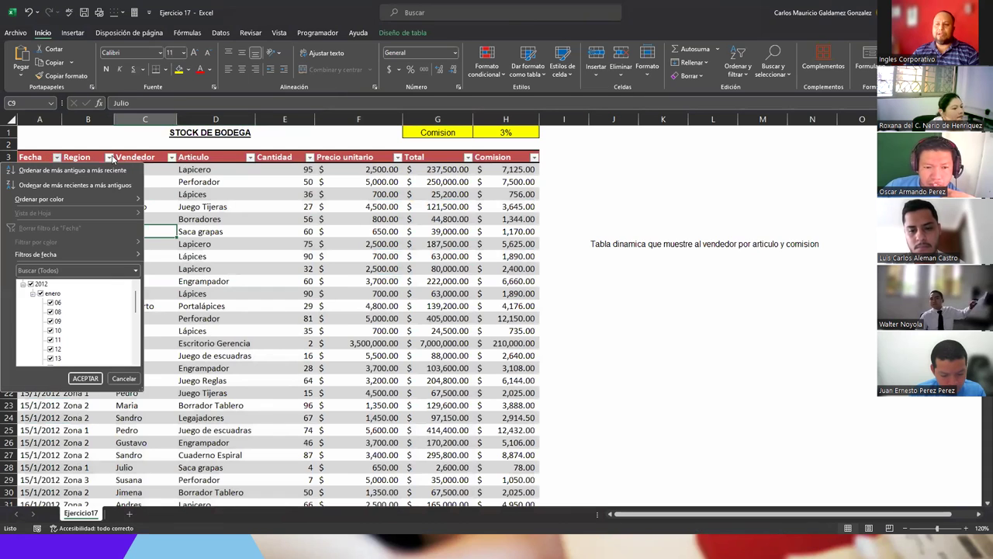
left_click(262, 254)
left_click(262, 255)
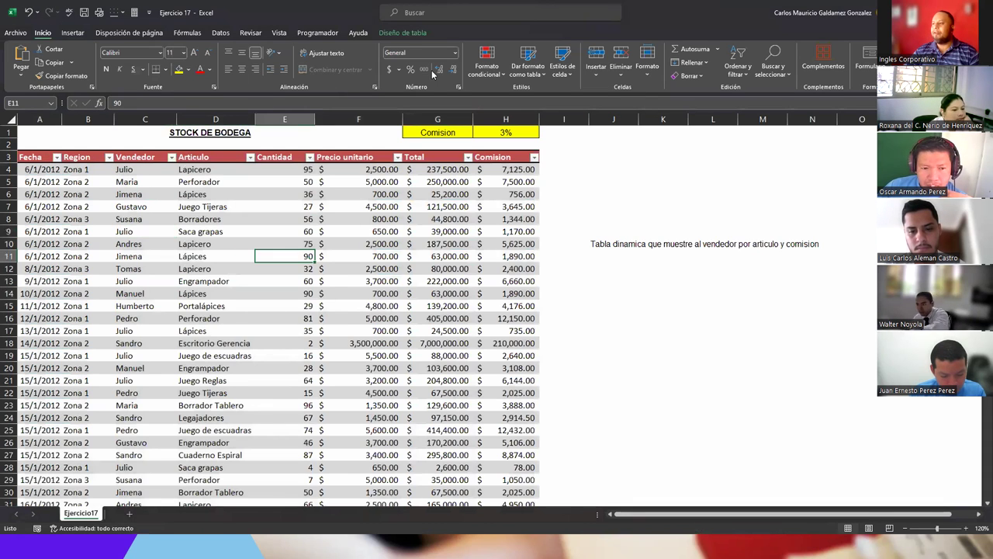
left_click(397, 34)
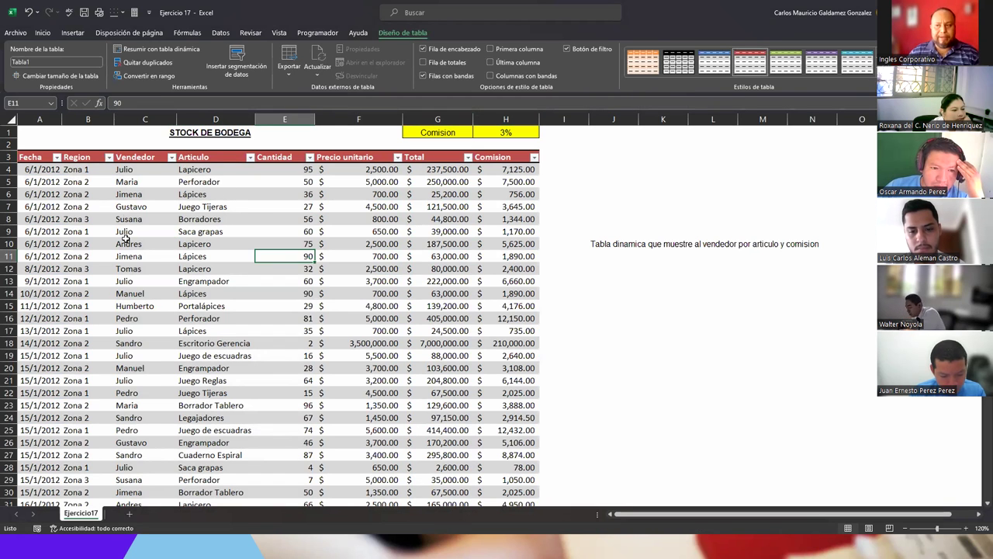
left_click_drag(35, 155, 496, 358)
scroll(300, 369, "up", 10)
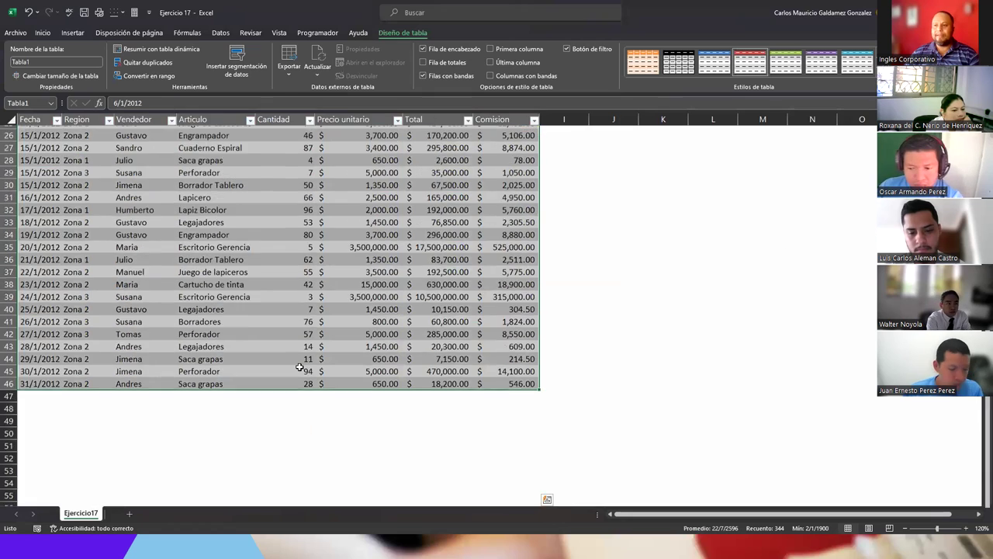
left_click(300, 369)
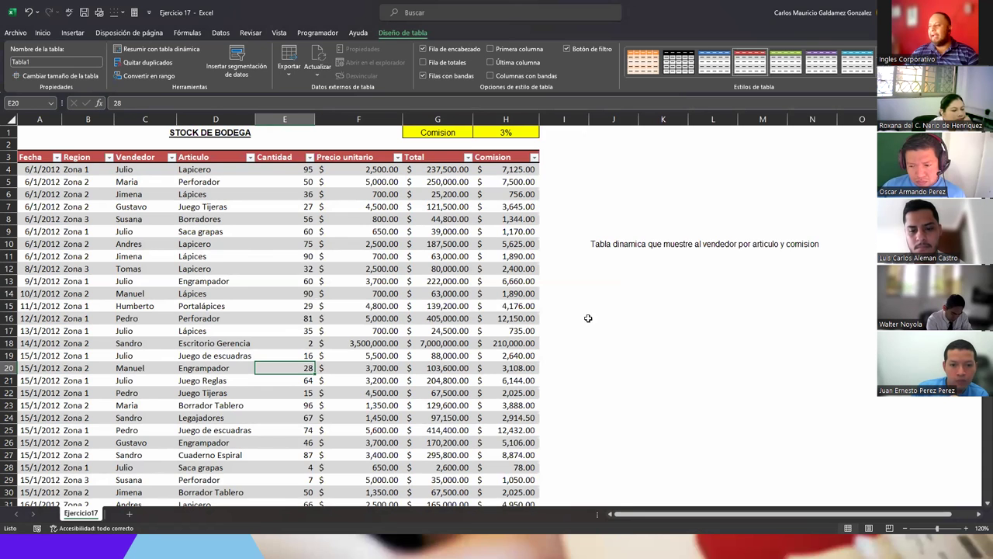
Review the pivot table request in J10 and locate the Vendedor, Articulo and Comision columns it needs within the stock table.
left_click(604, 245)
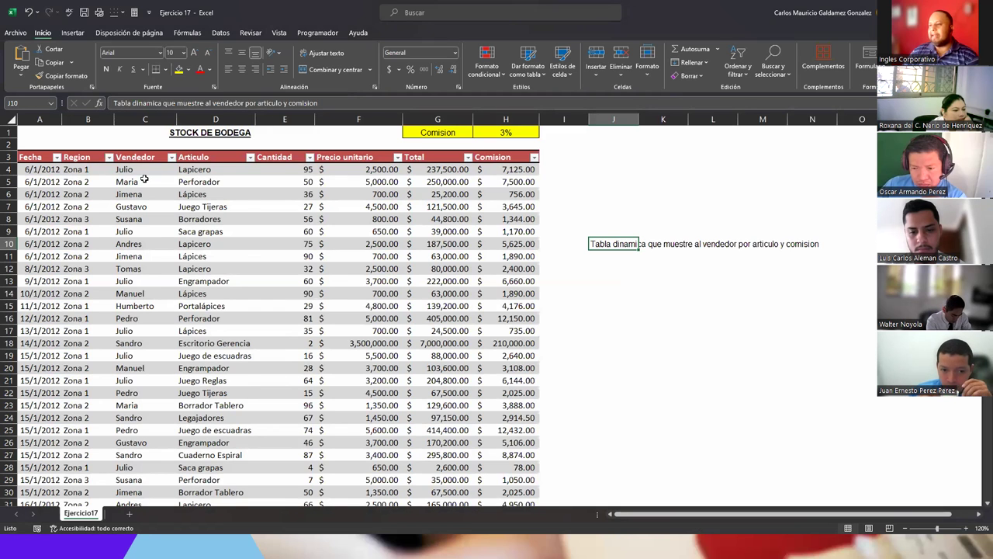
left_click_drag(139, 167, 146, 339)
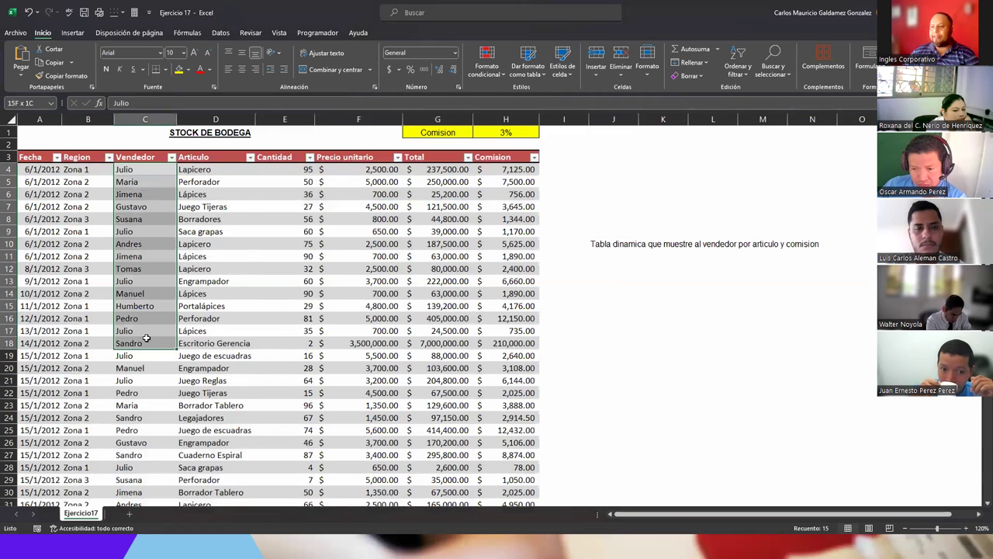
left_click_drag(203, 170, 211, 334)
left_click_drag(493, 169, 487, 327)
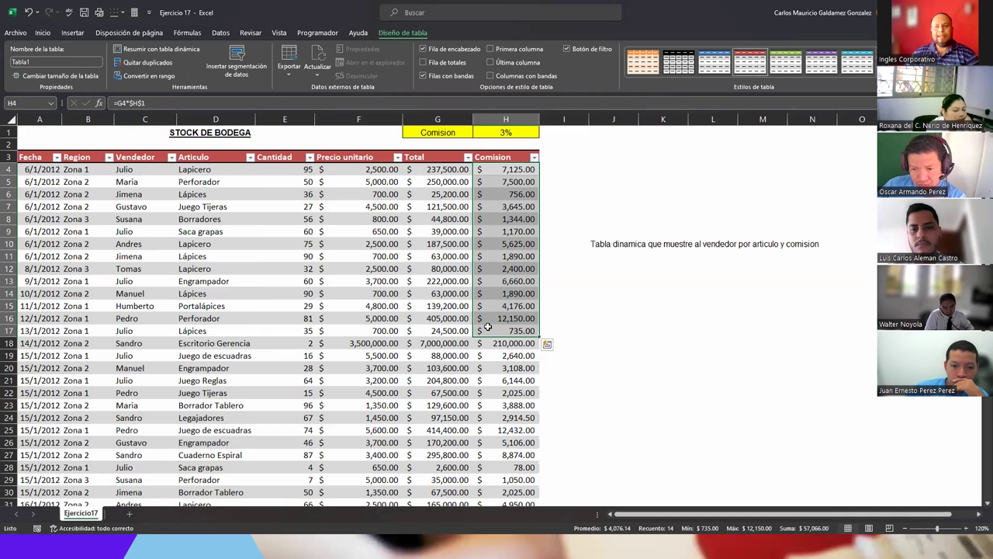
left_click(337, 257)
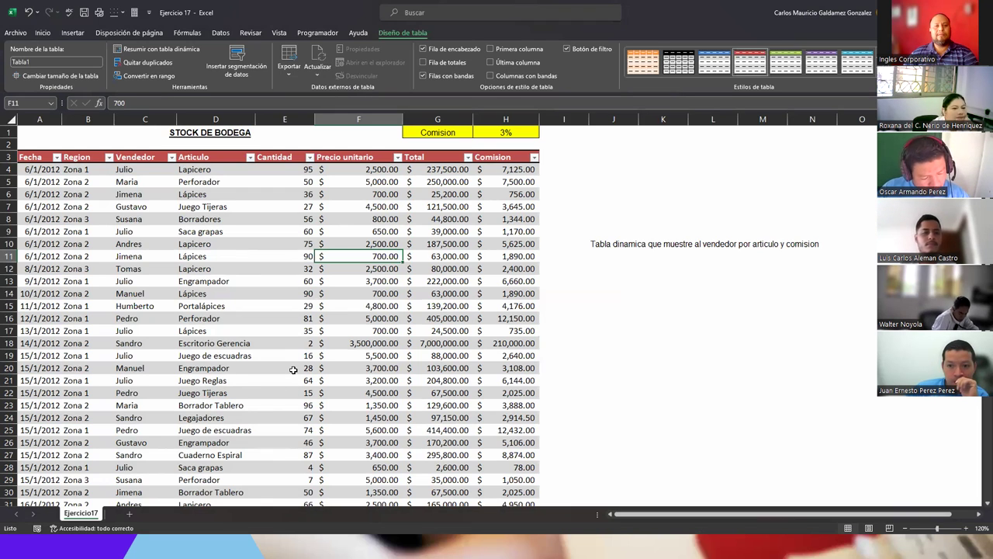
left_click(238, 328)
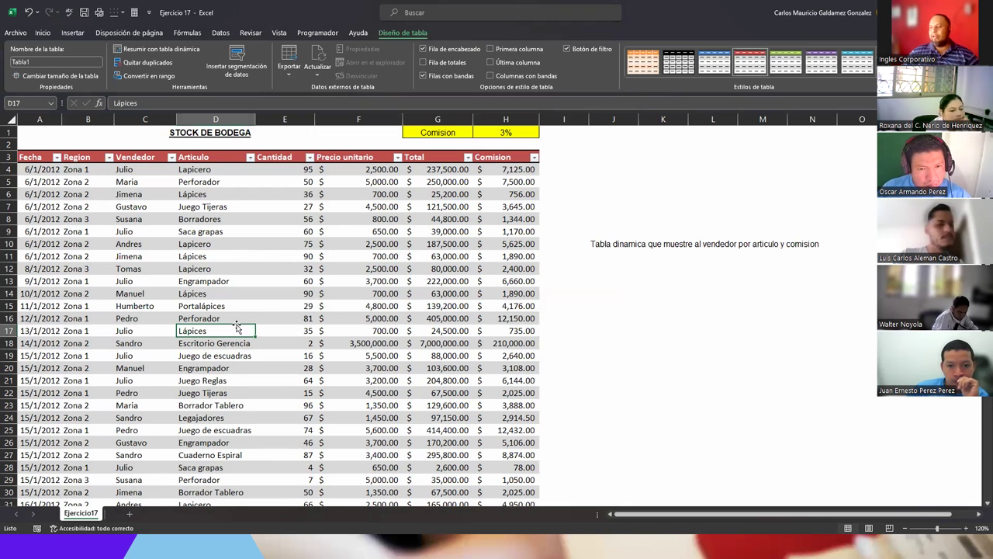
left_click(601, 244)
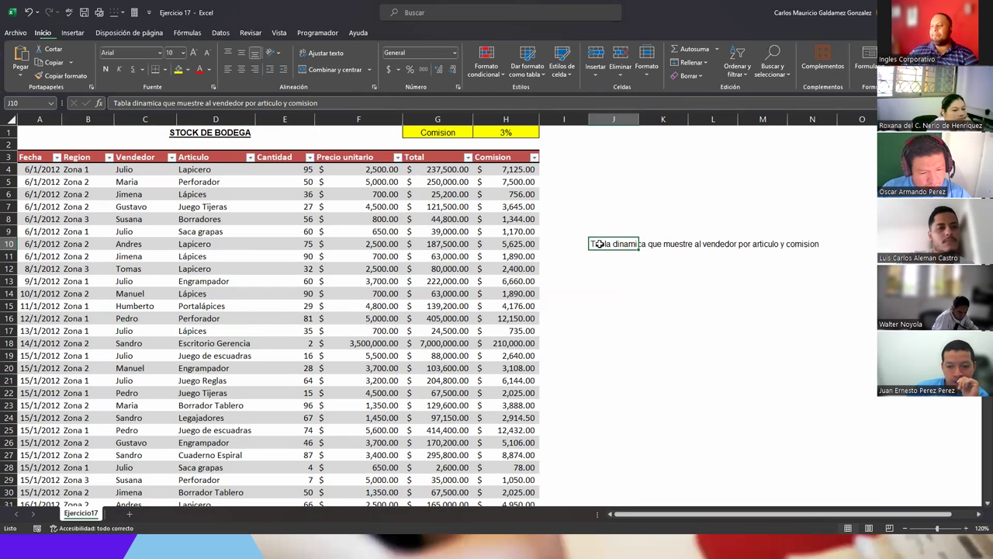
left_click(186, 305)
left_click_drag(40, 156, 506, 456)
scroll(215, 360, "up", 6)
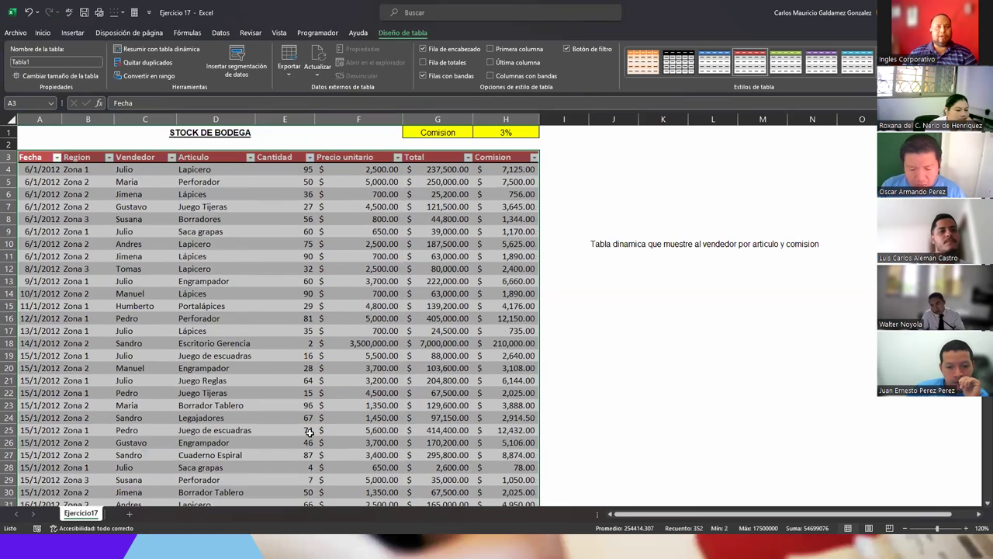
left_click(145, 232)
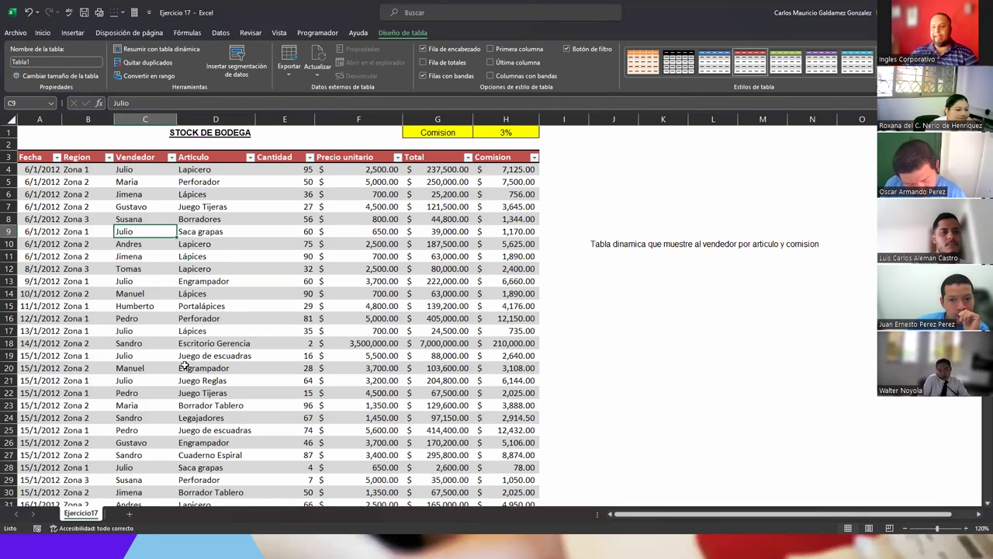
left_click(294, 320)
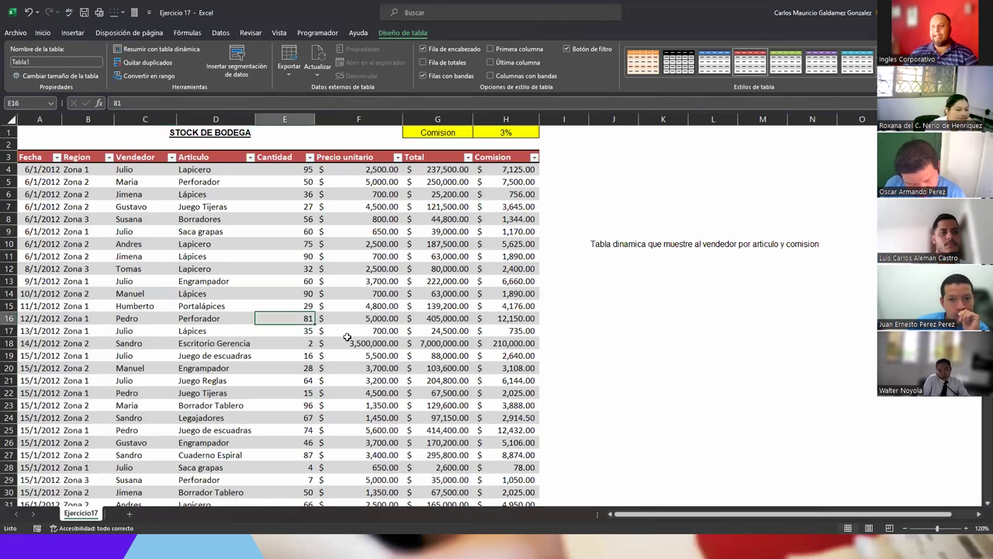
Rename the stock table as TOrigen.
left_click(37, 62)
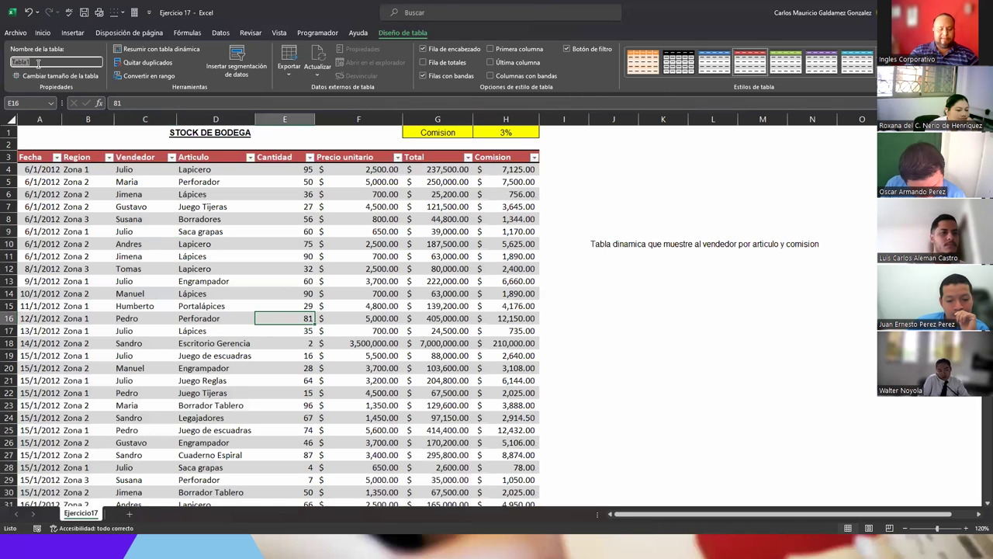
key("BackSpace")
type("TOriegen")
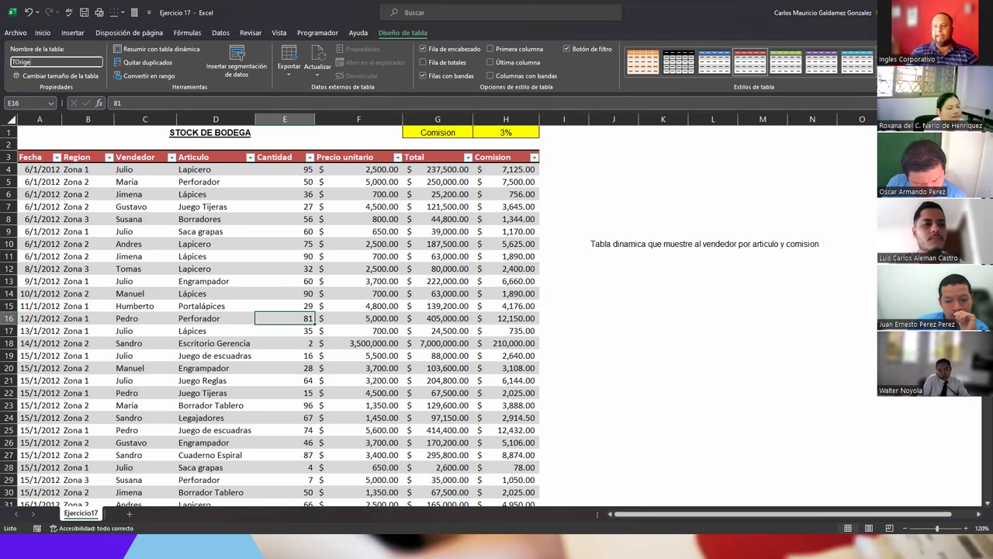
key("Return")
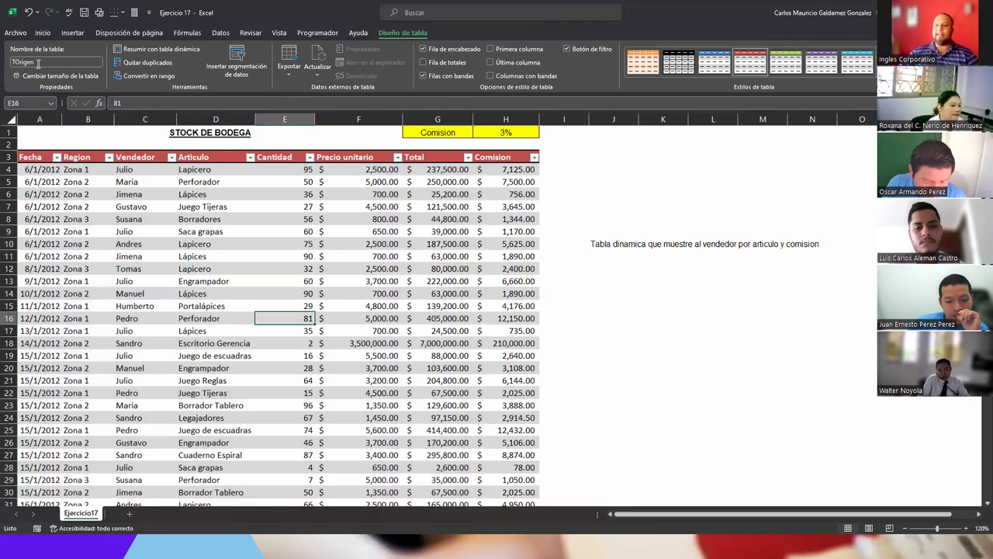
left_click(179, 271)
key("ctrl+Up")
key("ctrl+Left")
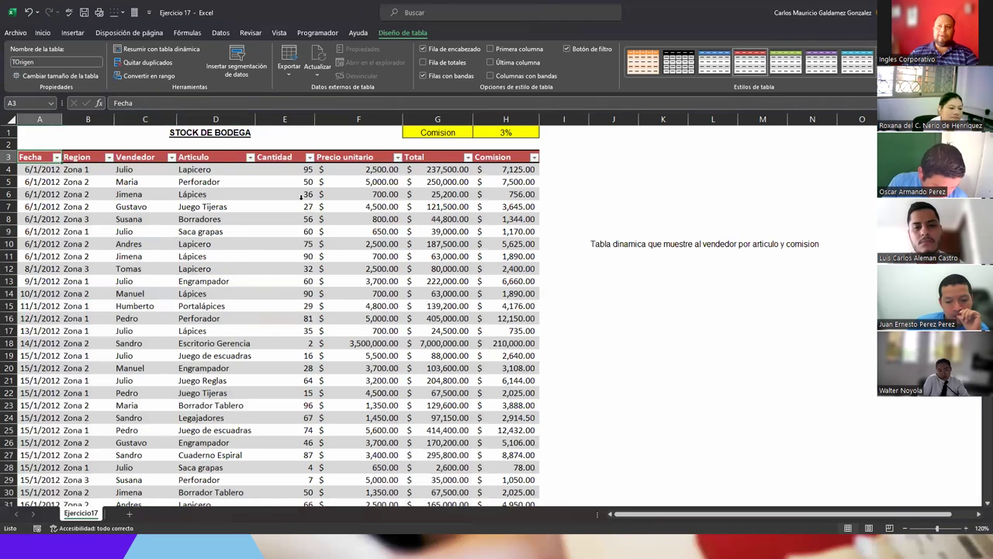
left_click(241, 318)
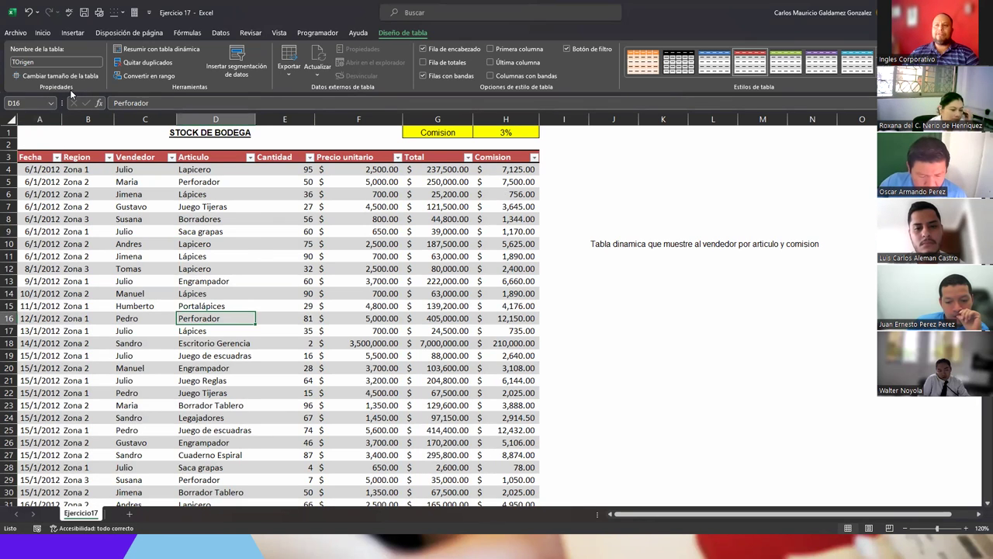
Start a pivot table from the TOrigen table and check the source range down the sheet.
left_click(42, 32)
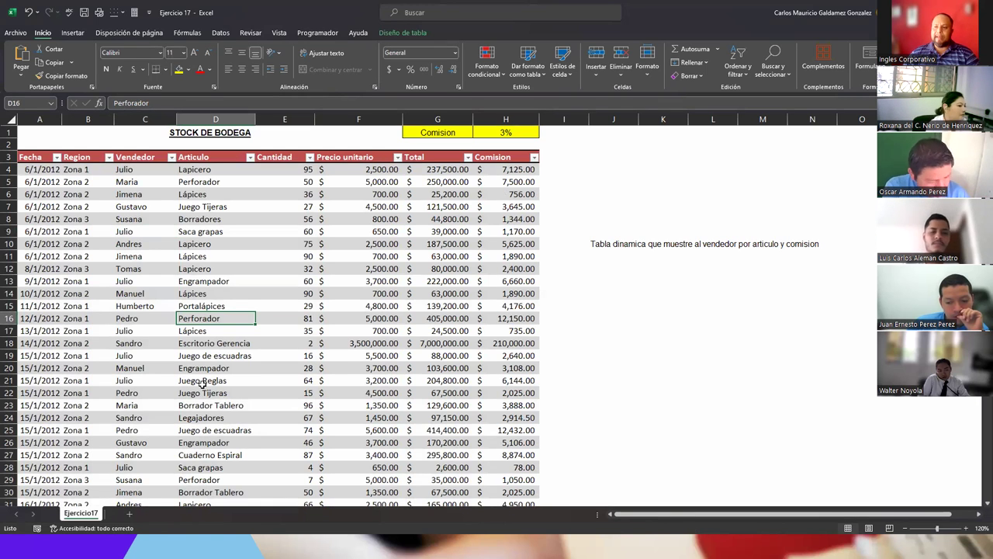
left_click(66, 34)
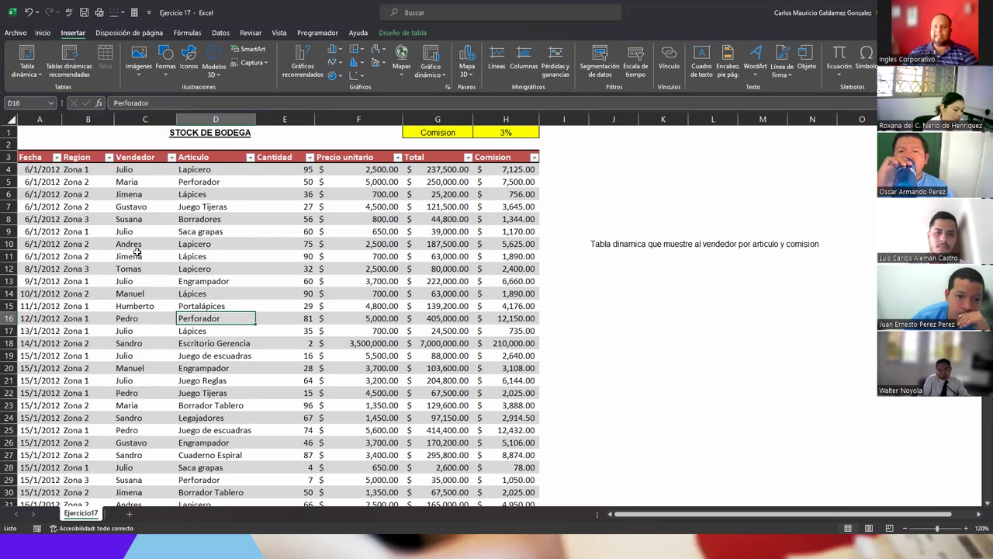
left_click(165, 276)
left_click(420, 229)
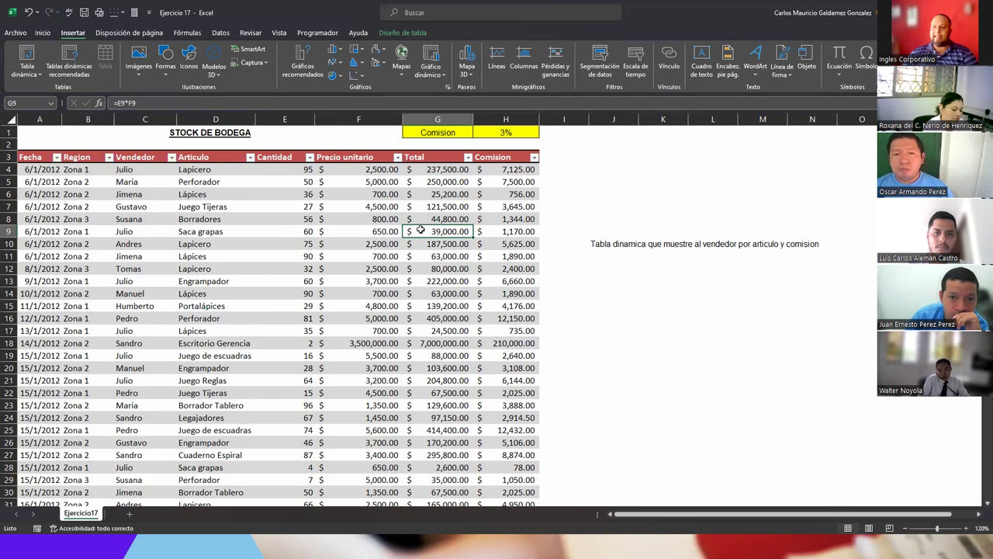
left_click(112, 205)
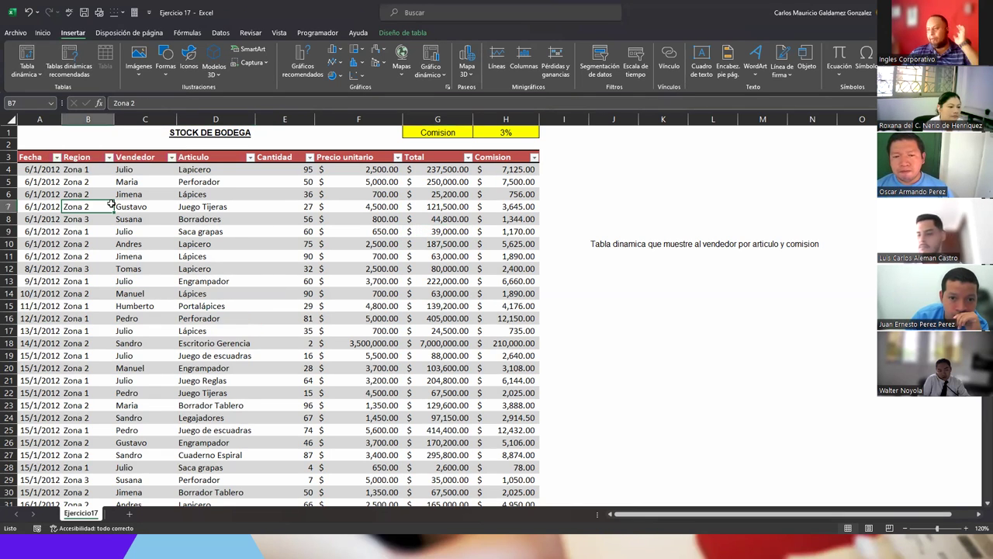
left_click(27, 55)
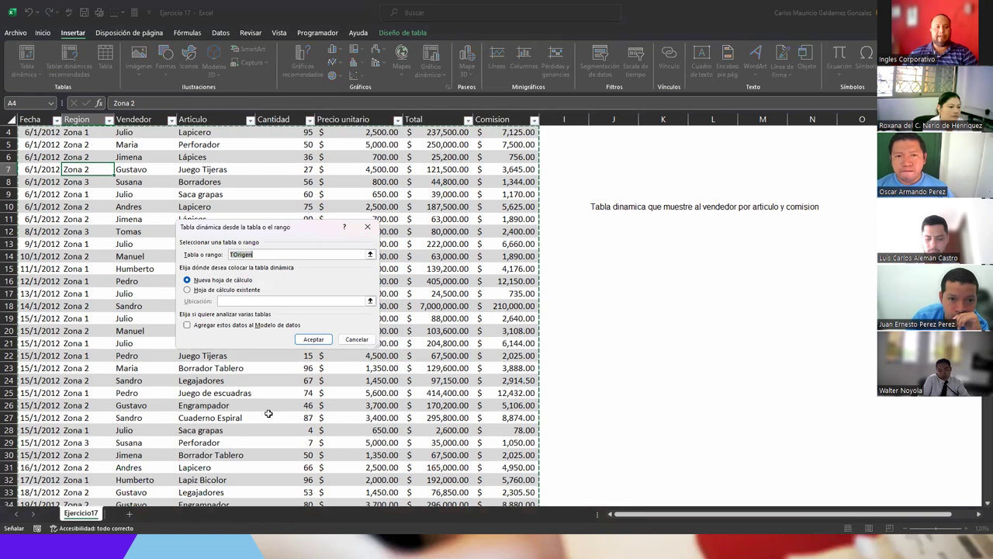
scroll(546, 226, "up", 1)
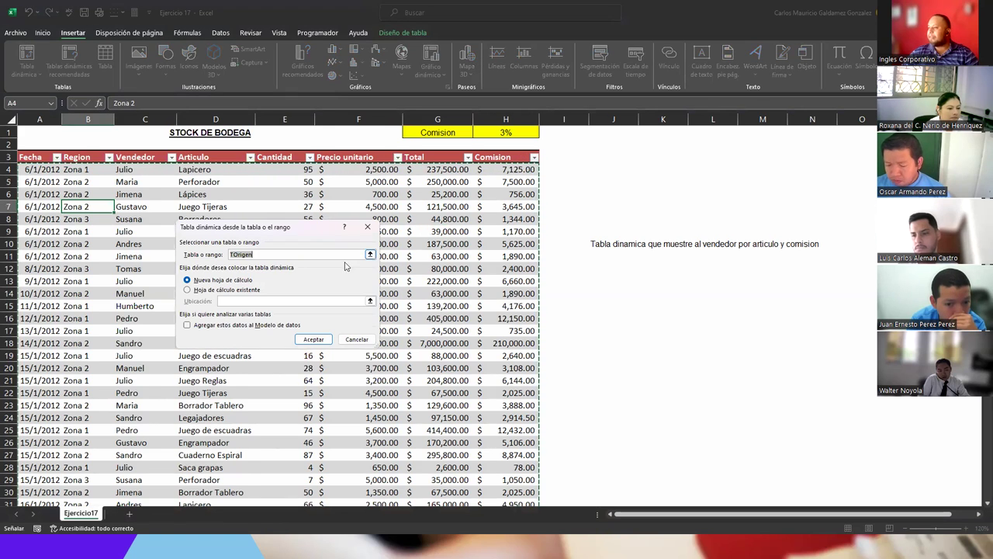
scroll(347, 273, "down", 8)
scroll(422, 284, "up", 8)
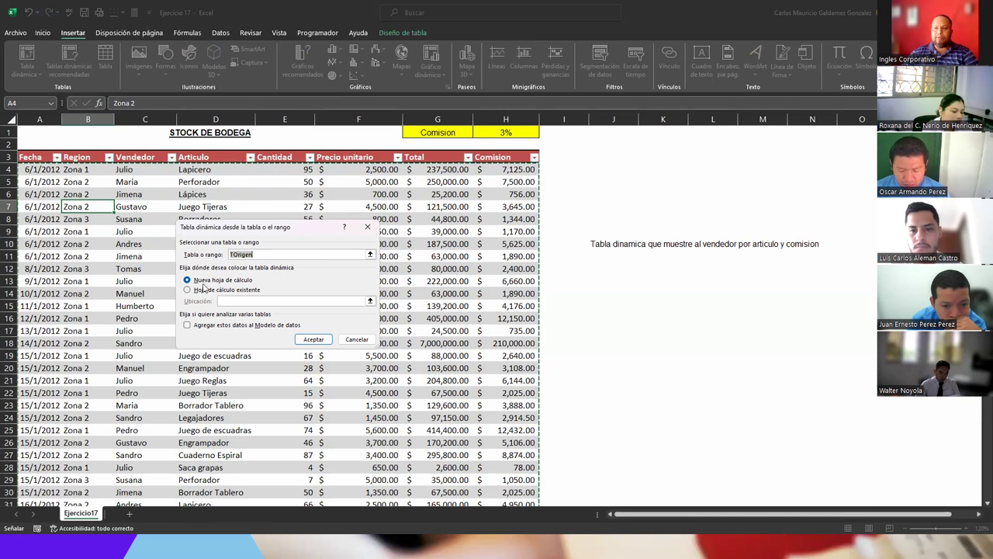
Set the pivot table's destination to the existing worksheet, at cell A50 of Ejercicio17.
left_click(230, 292)
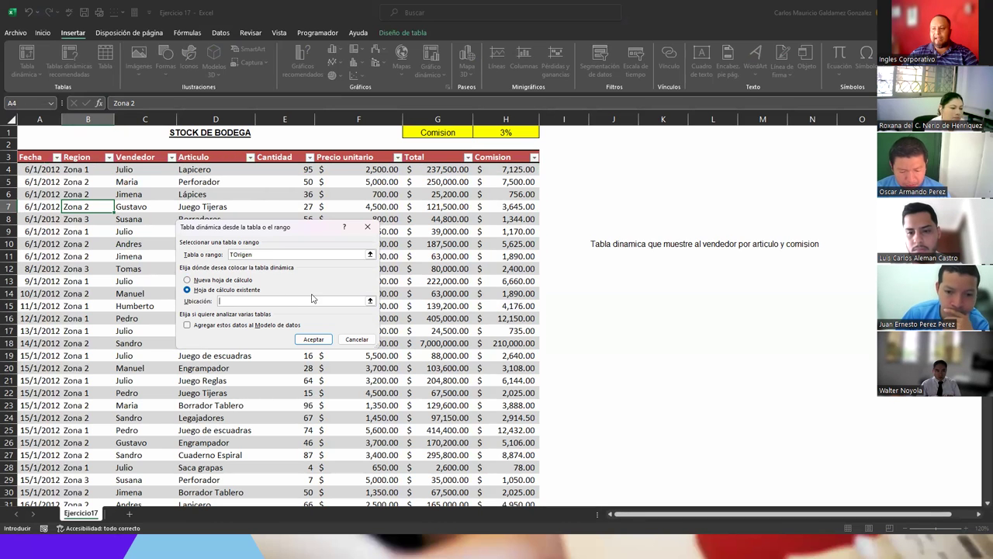
left_click(370, 301)
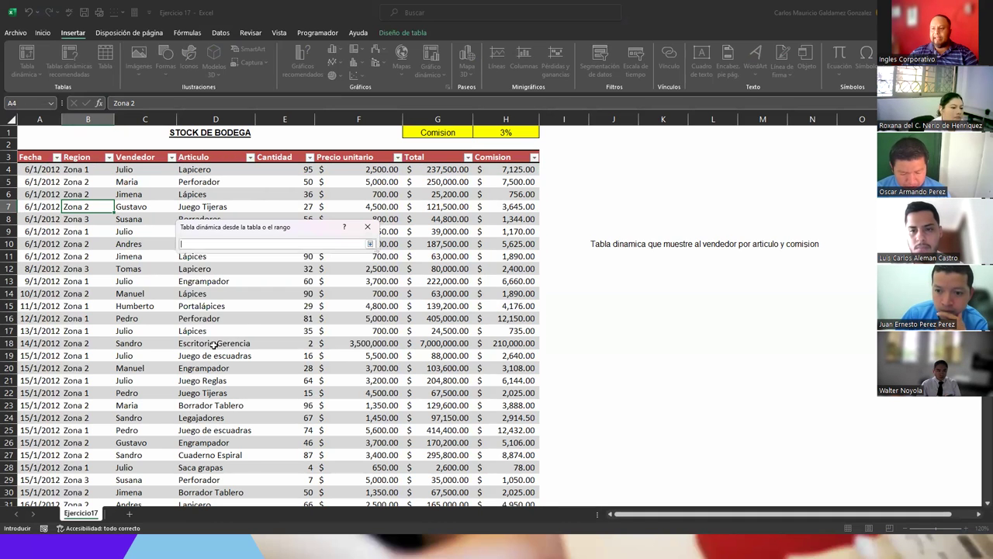
scroll(200, 349, "down", 13)
scroll(200, 350, "down", 1)
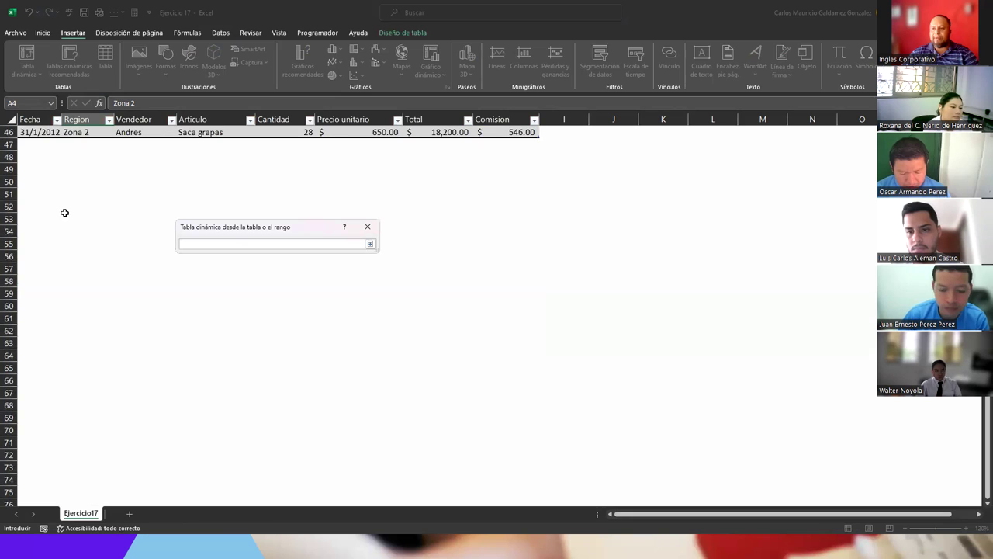
left_click(29, 184)
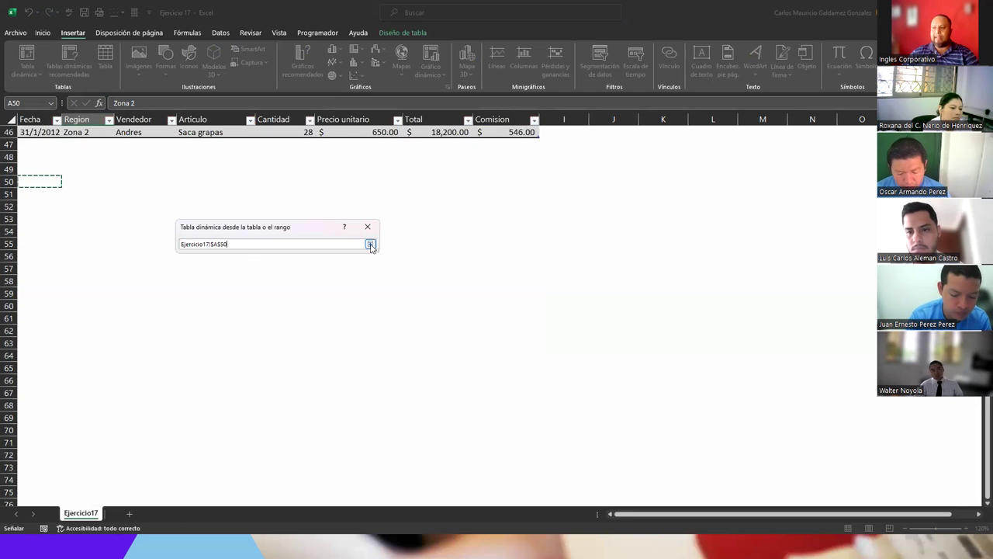
left_click(370, 244)
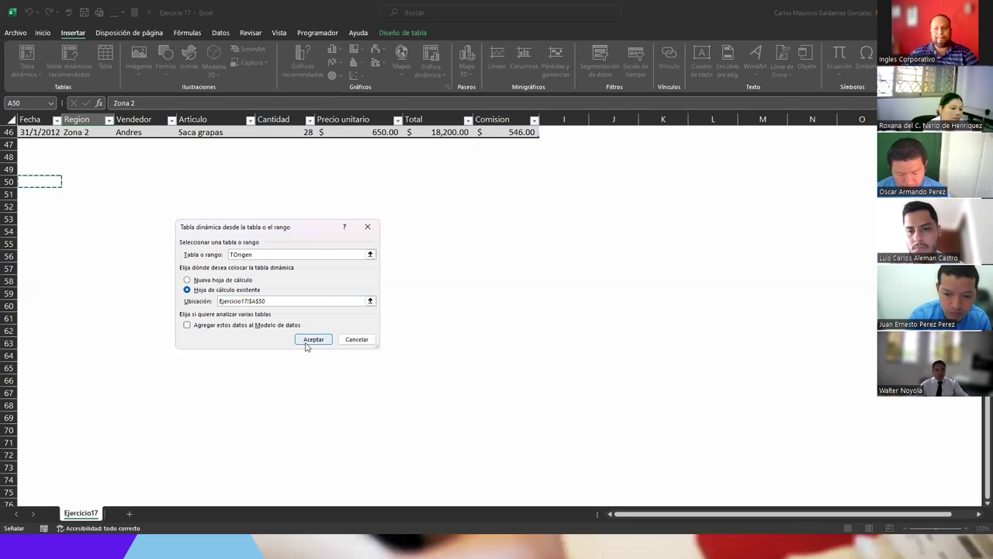
Set the pivot table's destination to a new worksheet and create it from TOrigen.
left_click(187, 280)
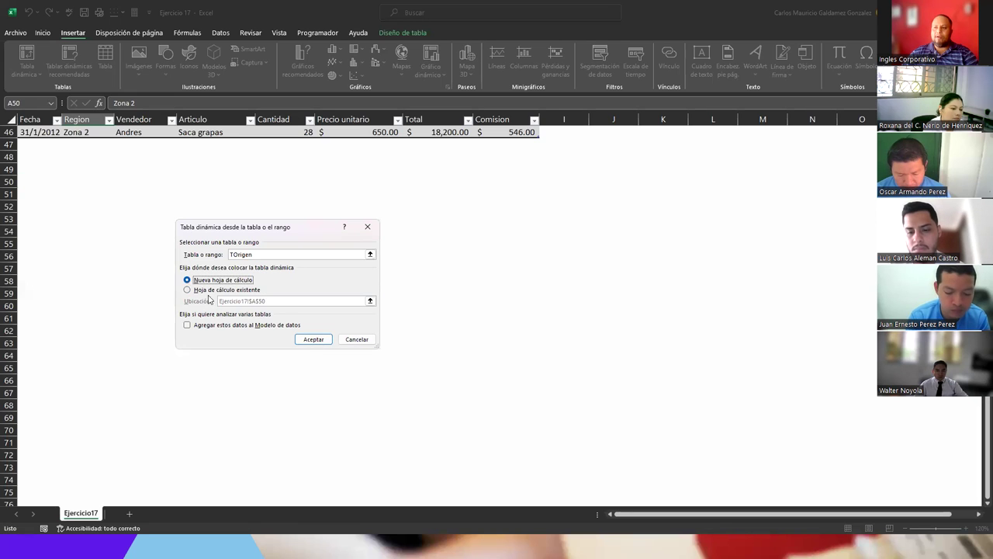
left_click(319, 342)
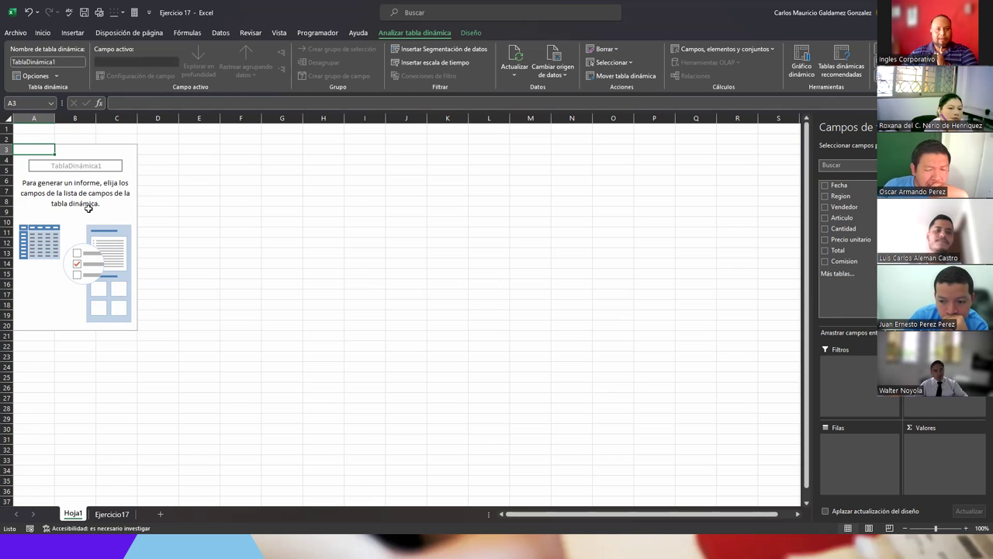
Reread the pivot table request in J10 of Ejercicio17, and return to the empty pivot table on Hoja1.
left_click(112, 513)
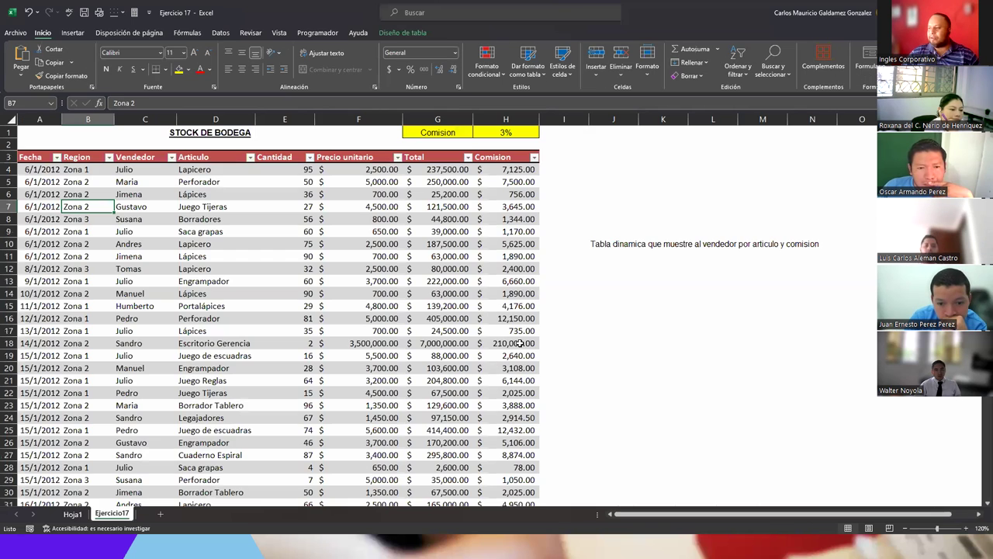
left_click(586, 244)
left_click(602, 239)
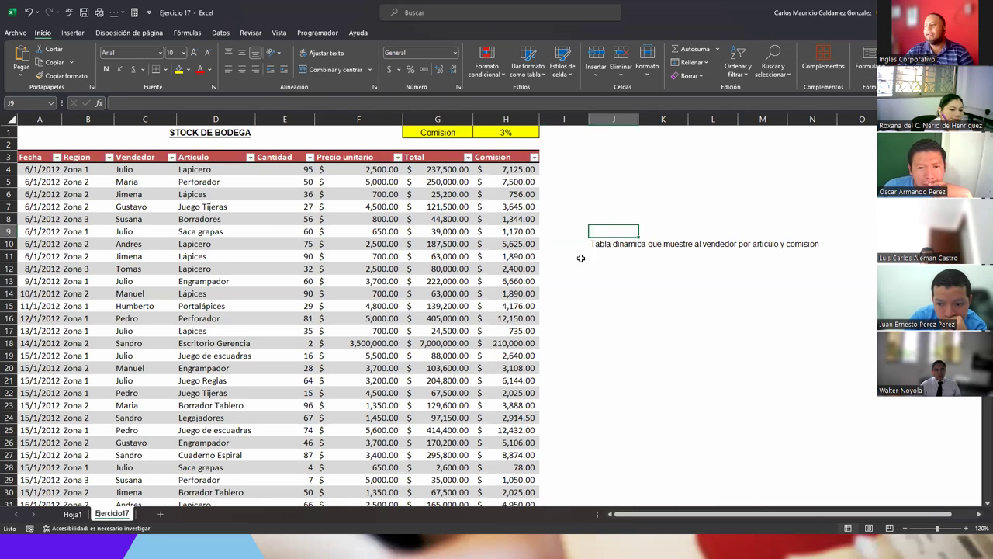
left_click(602, 258)
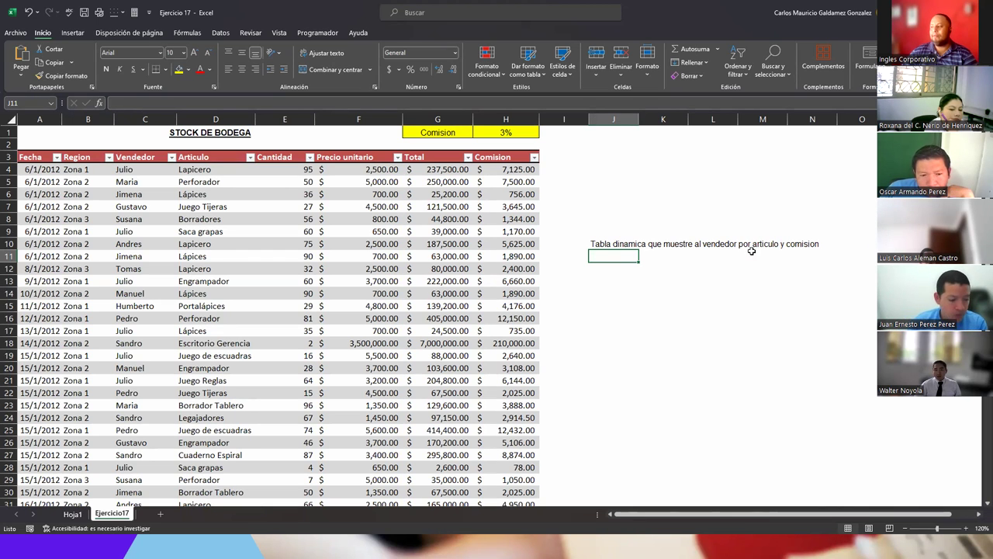
left_click(73, 514)
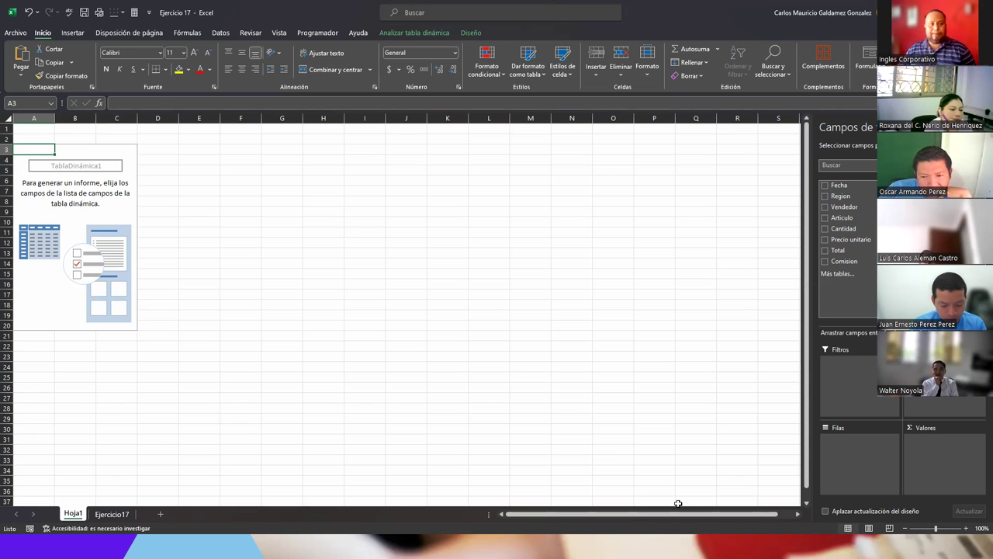
Add the Vendedor, Articulo and Comision fields to the pivot table with their default placement and review the report to its end.
left_click(824, 207)
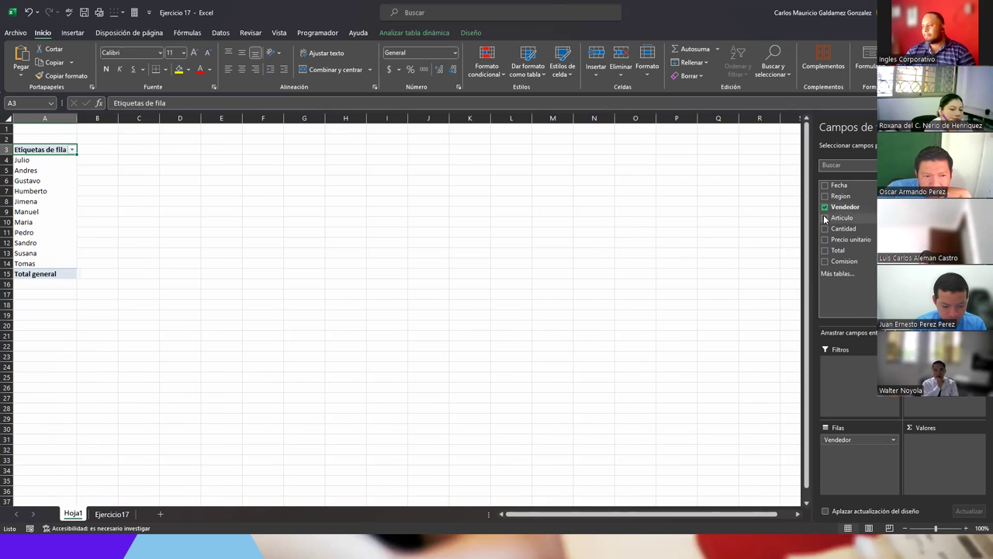
left_click(825, 218)
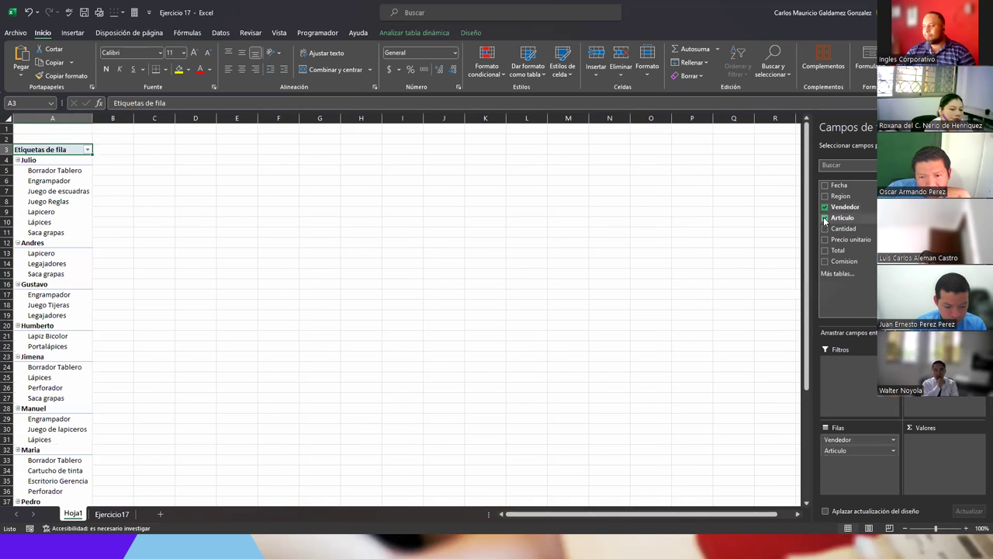
left_click(825, 262)
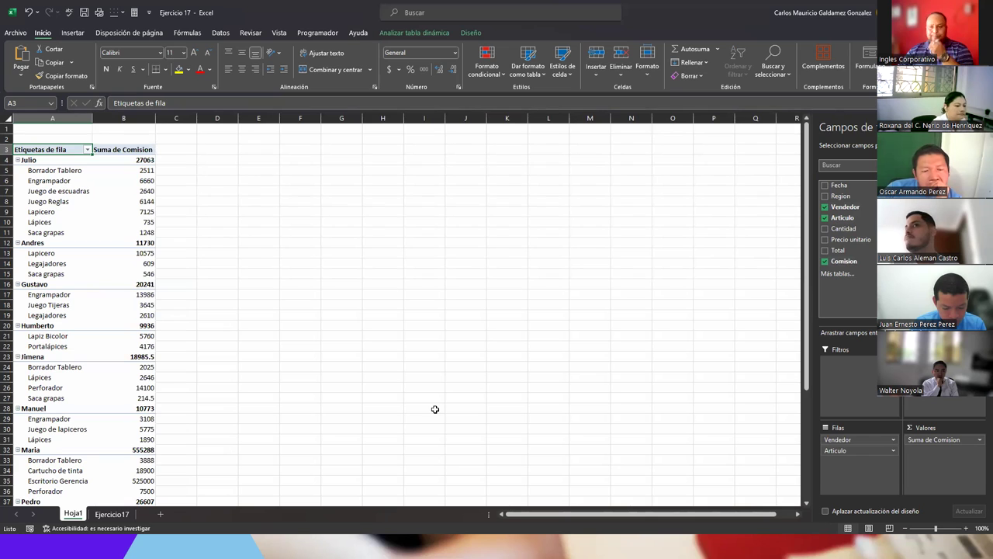
scroll(75, 201, "down", 11)
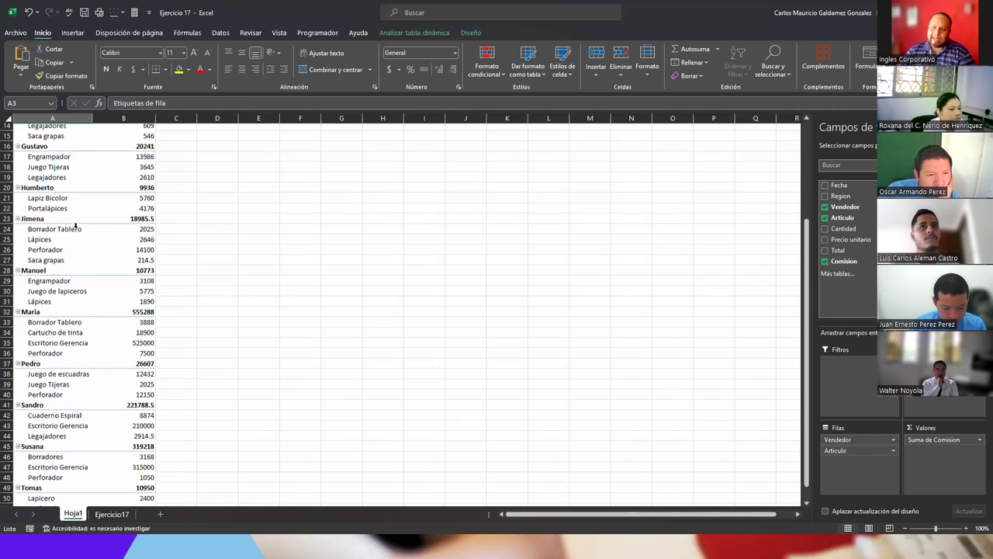
scroll(83, 252, "up", 11)
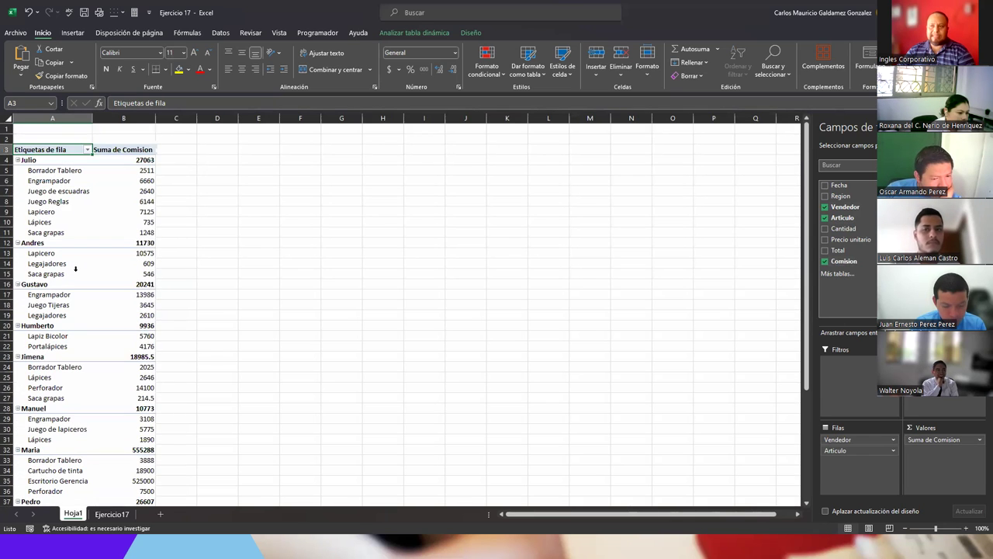
scroll(155, 349, "down", 5)
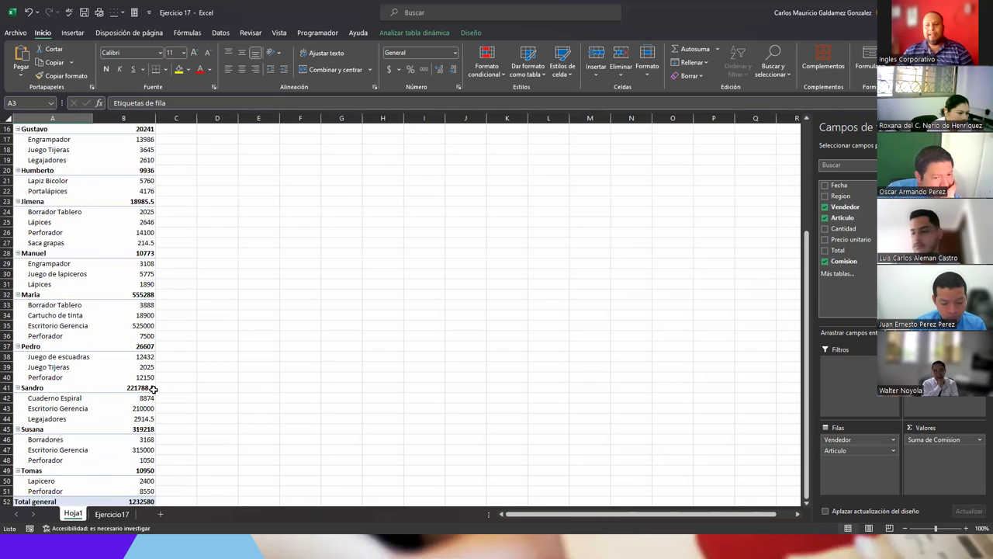
scroll(153, 389, "up", 5)
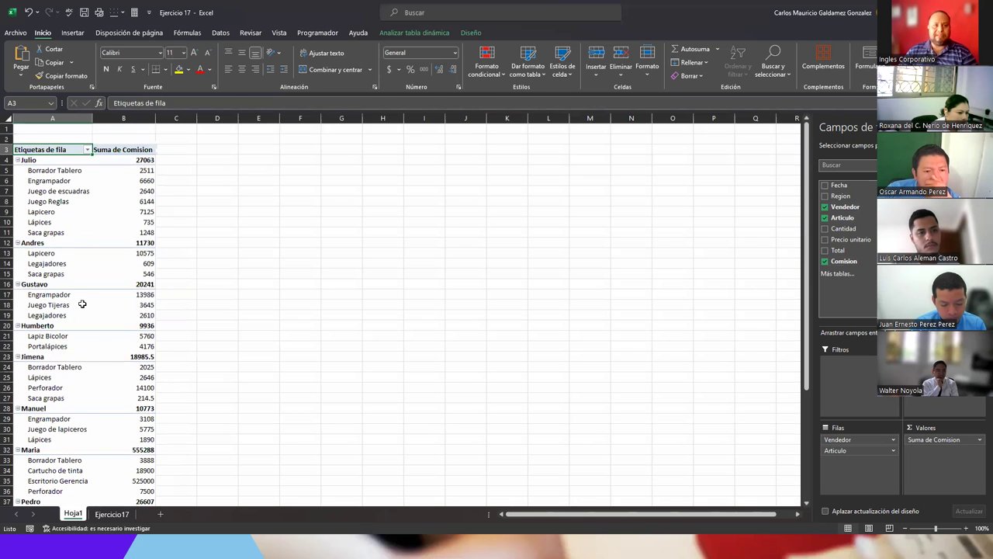
Remove the Comision, Articulo and Vendedor fields from the pivot table.
left_click(825, 262)
left_click(826, 217)
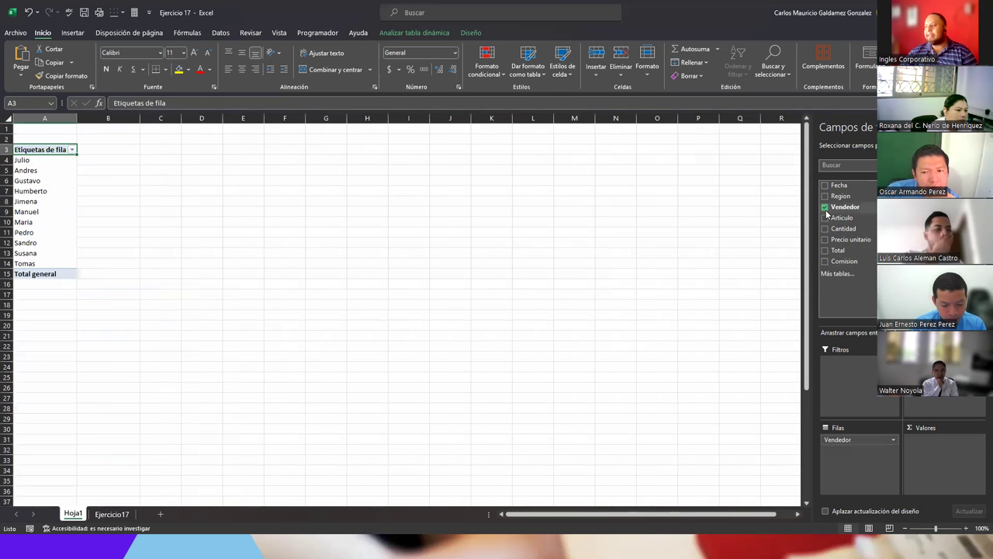
left_click(825, 207)
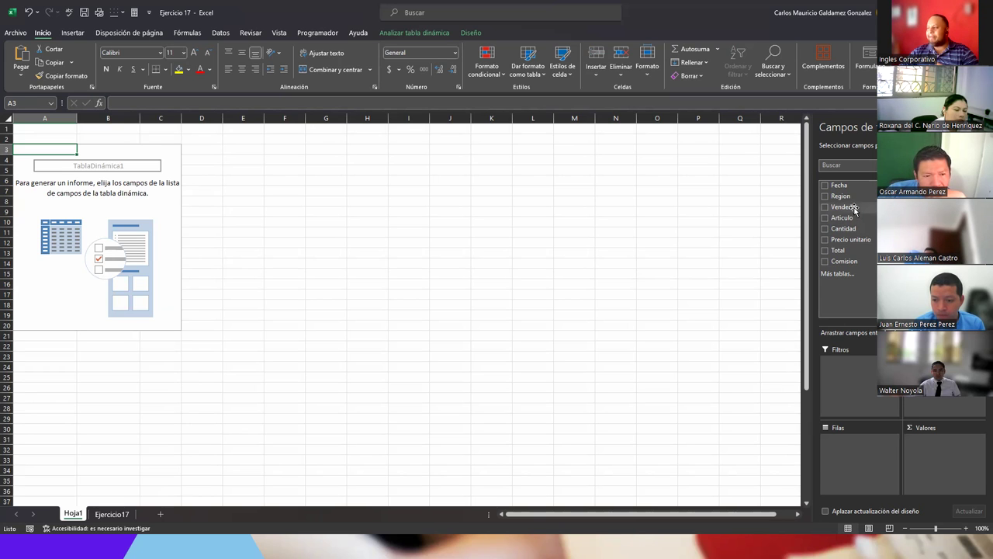
Place Vendedor in the pivot table's rows and compare its seller list with the Vendedor column in Ejercicio17.
left_click_drag(852, 208, 852, 447)
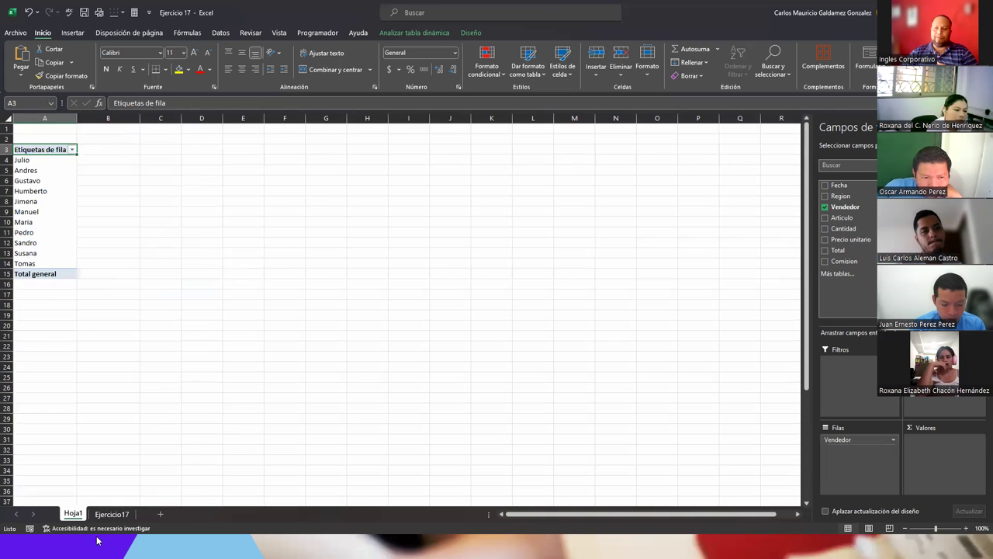
left_click(111, 514)
left_click_drag(125, 169, 145, 481)
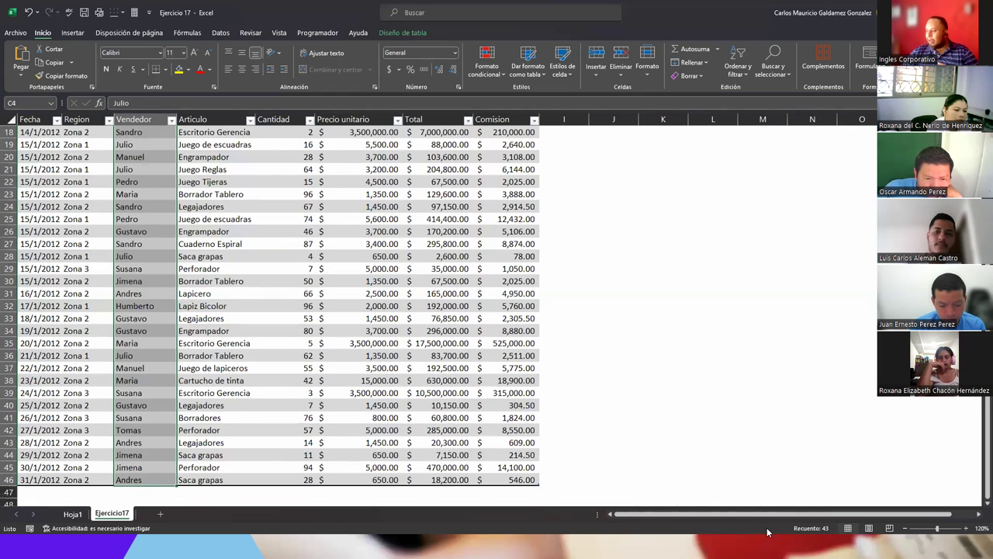
scroll(160, 355, "up", 6)
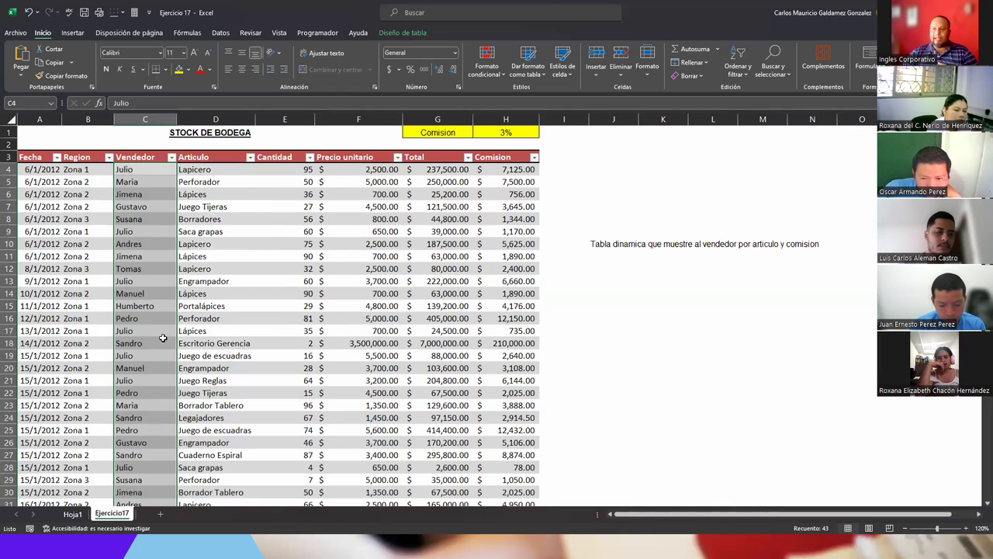
left_click(133, 170)
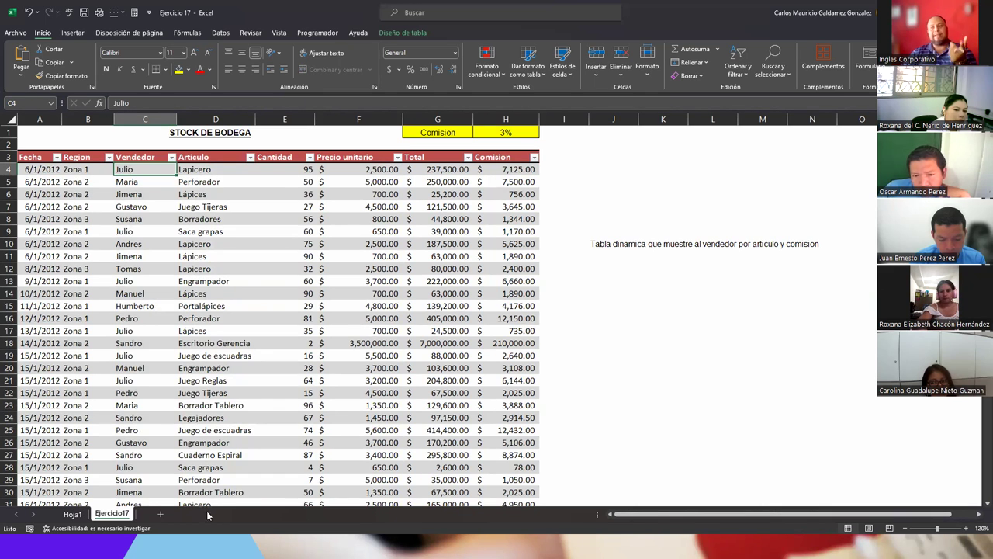
left_click(71, 513)
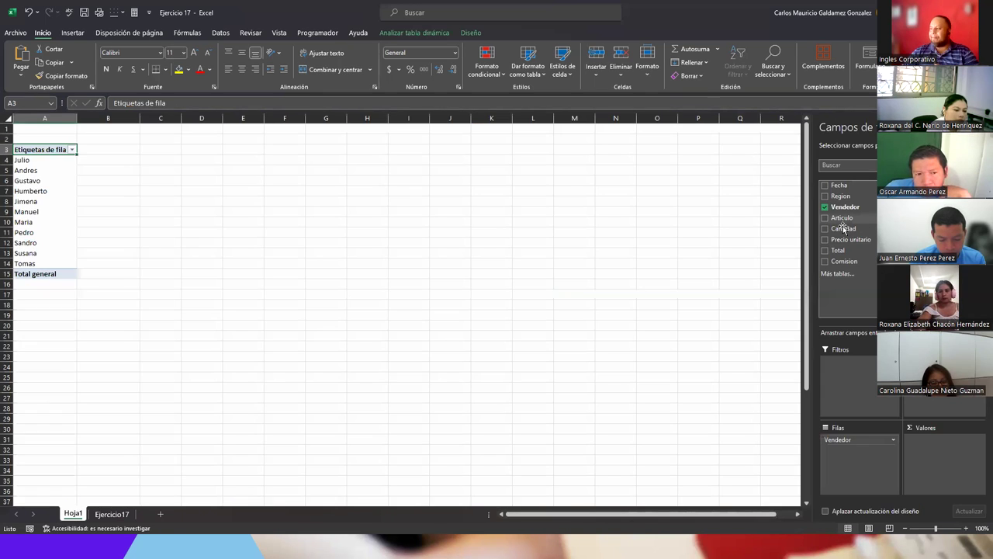
left_click_drag(46, 156, 45, 267)
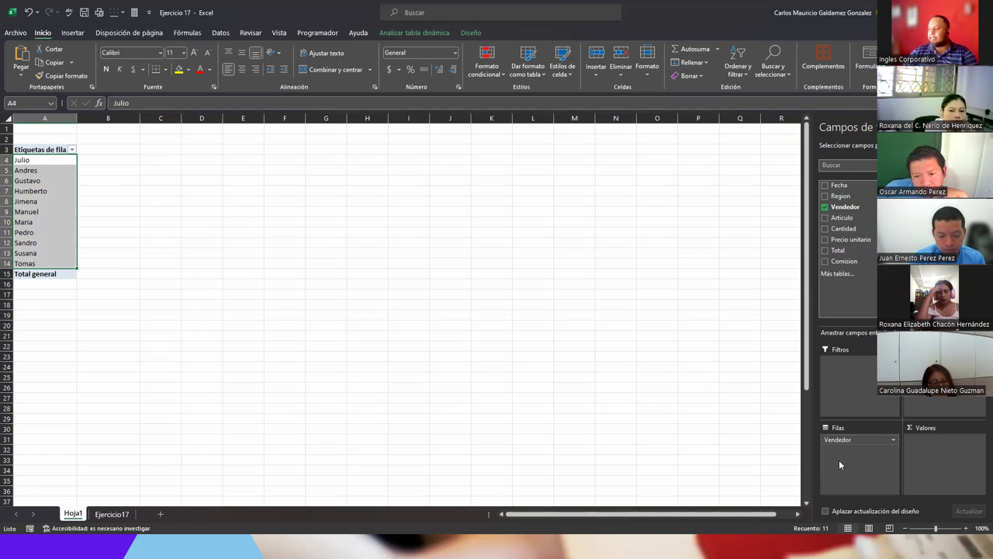
Add Articulo to the pivot table and arrange the layout with Articulo as rows and Vendedor as columns.
left_click(842, 218)
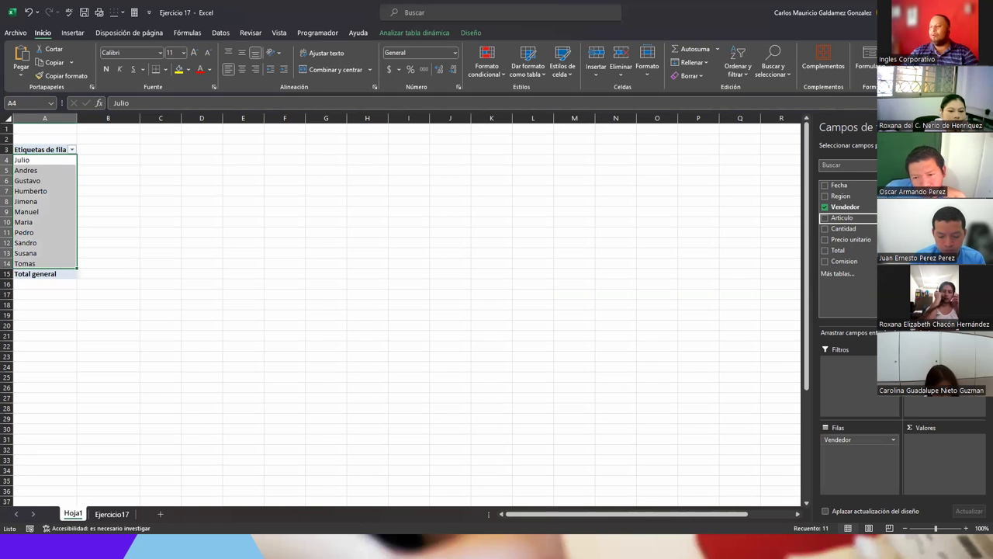
left_click_drag(531, 516, 358, 514)
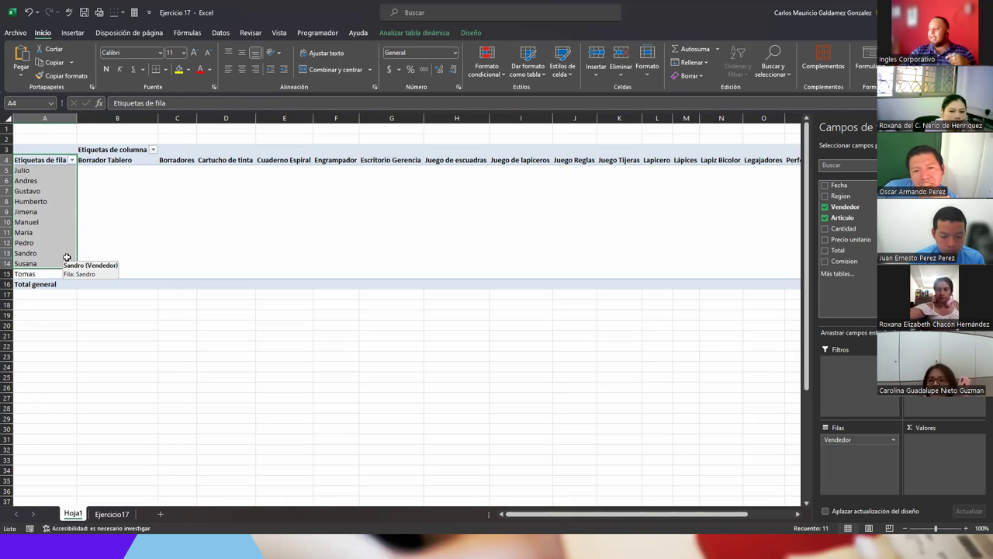
left_click_drag(941, 362, 931, 401)
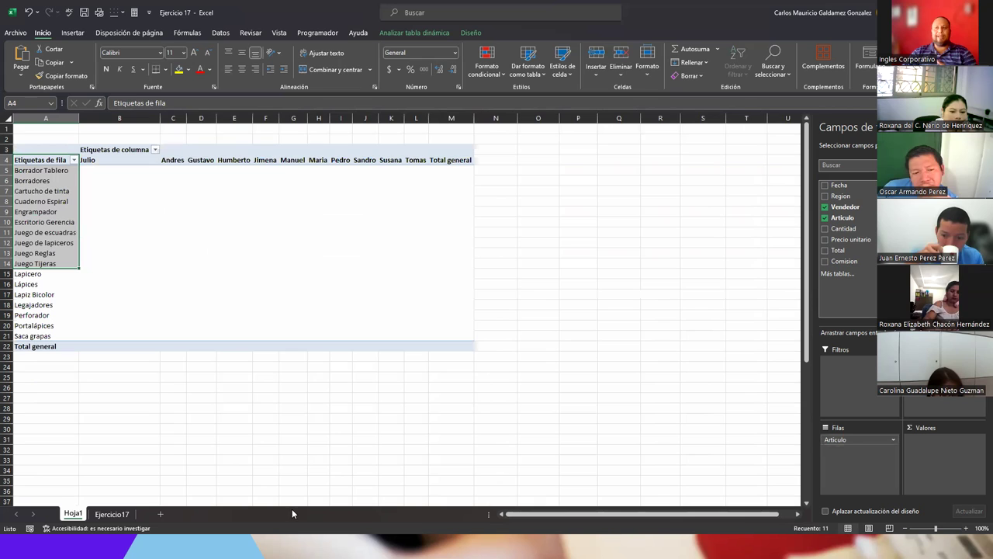
left_click(111, 272)
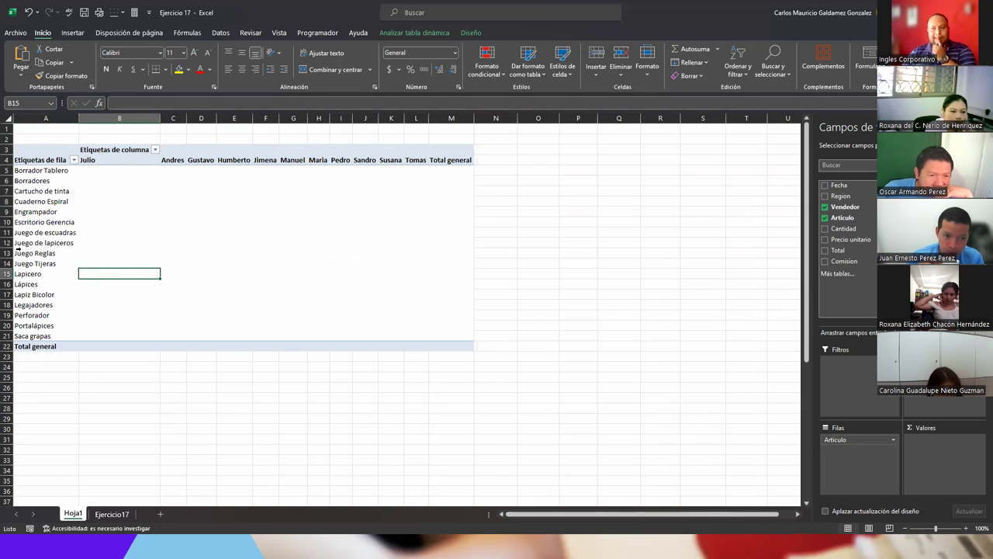
left_click_drag(36, 172, 52, 329)
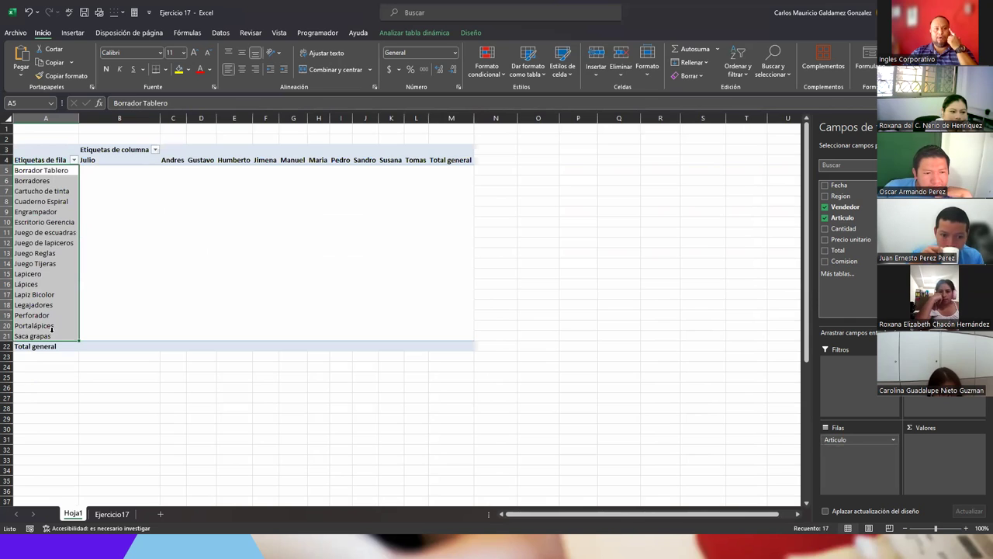
left_click(126, 234)
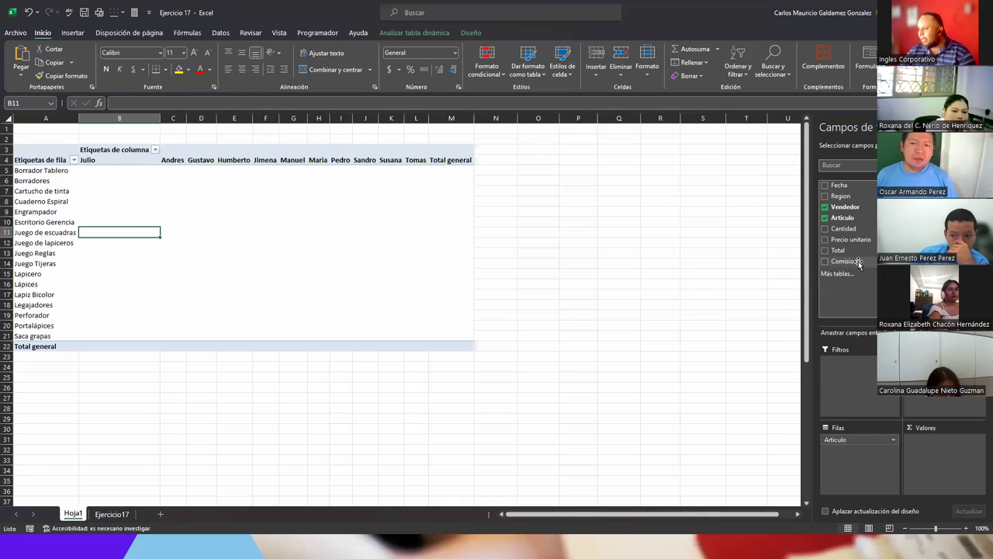
Add Comision as the pivot table's summed value and apply the dollar accounting format to B5:M22.
left_click_drag(858, 264, 929, 449)
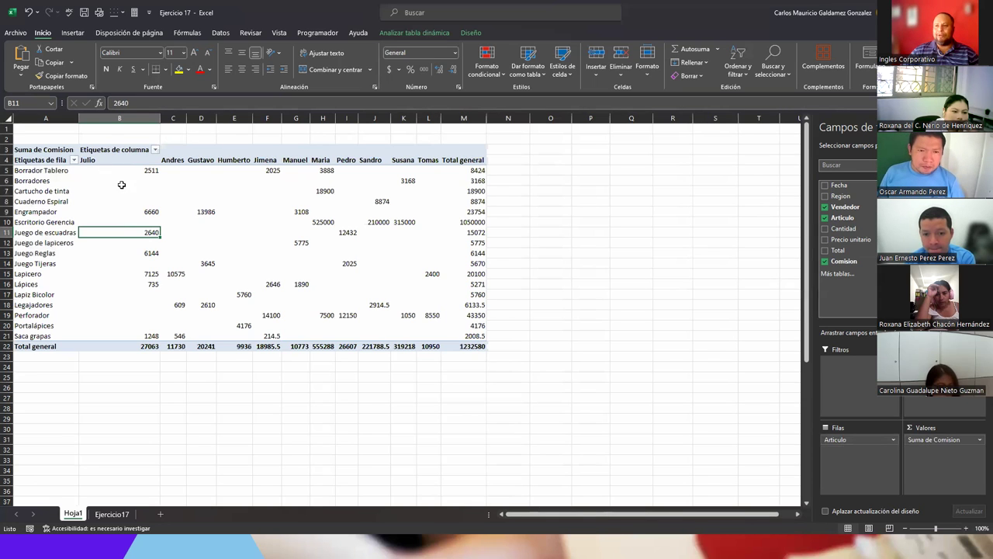
left_click_drag(116, 171, 248, 245)
left_click_drag(390, 305, 479, 346)
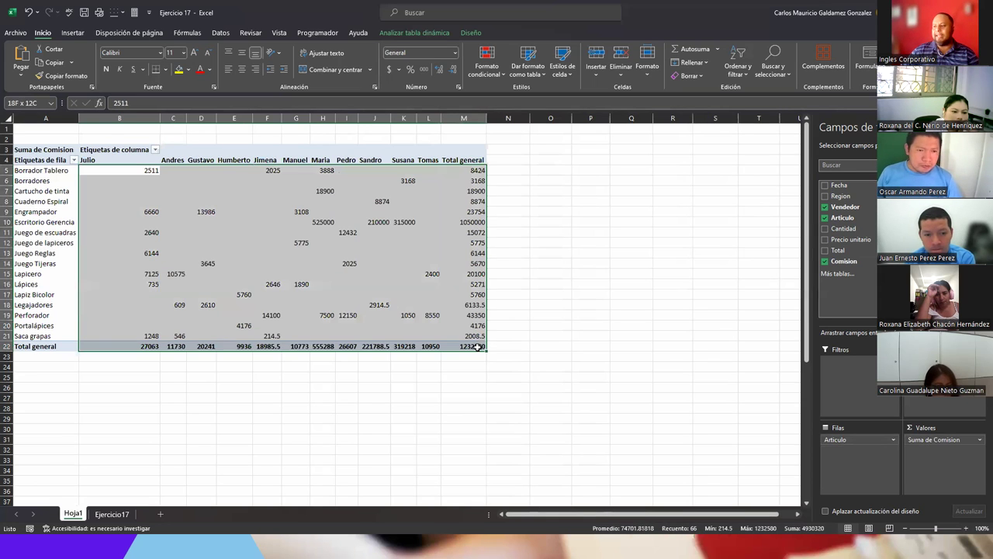
left_click(389, 70)
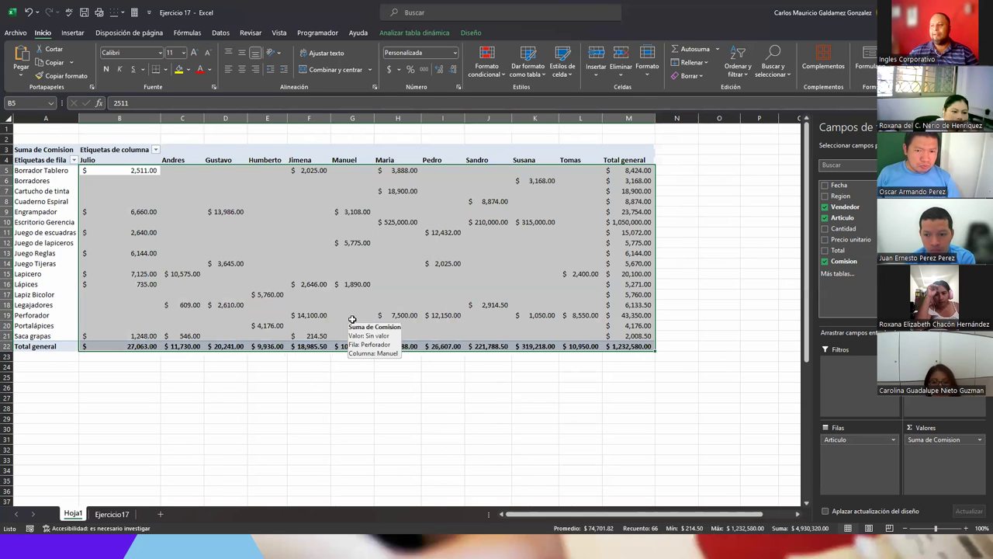
Autofit the widths of columns C through G in the pivot table and set the sheet zoom to 110%.
scroll(282, 325, "up", 1)
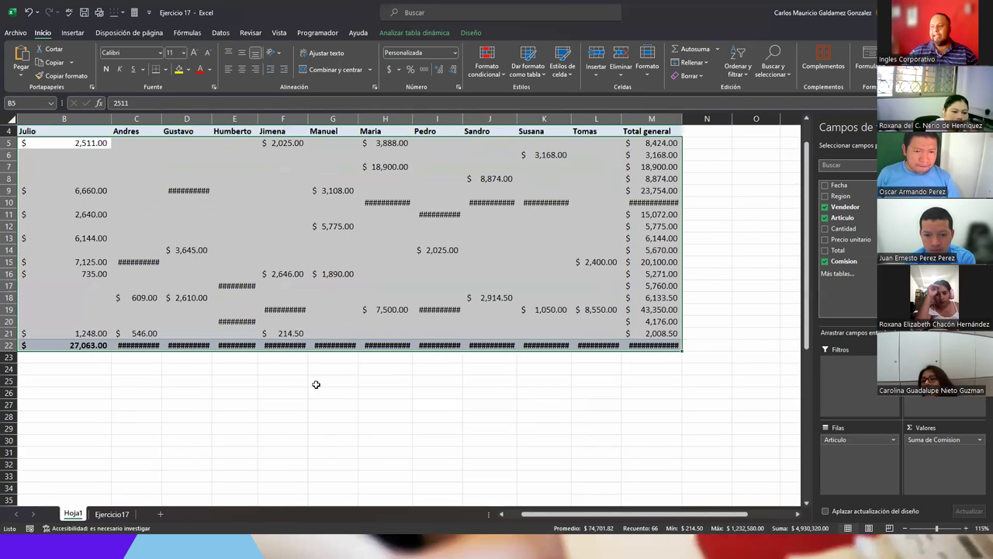
left_click(512, 514)
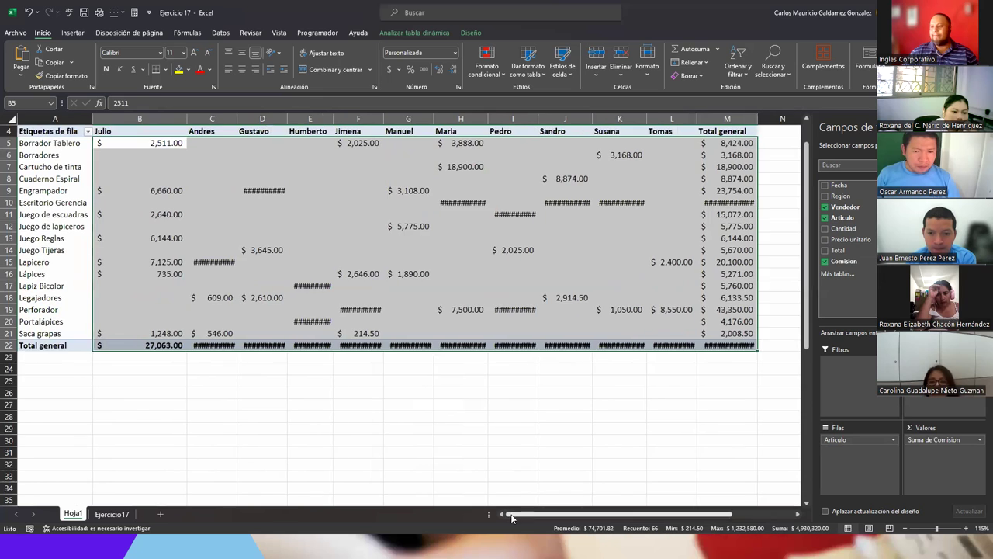
scroll(309, 246, "up", 1)
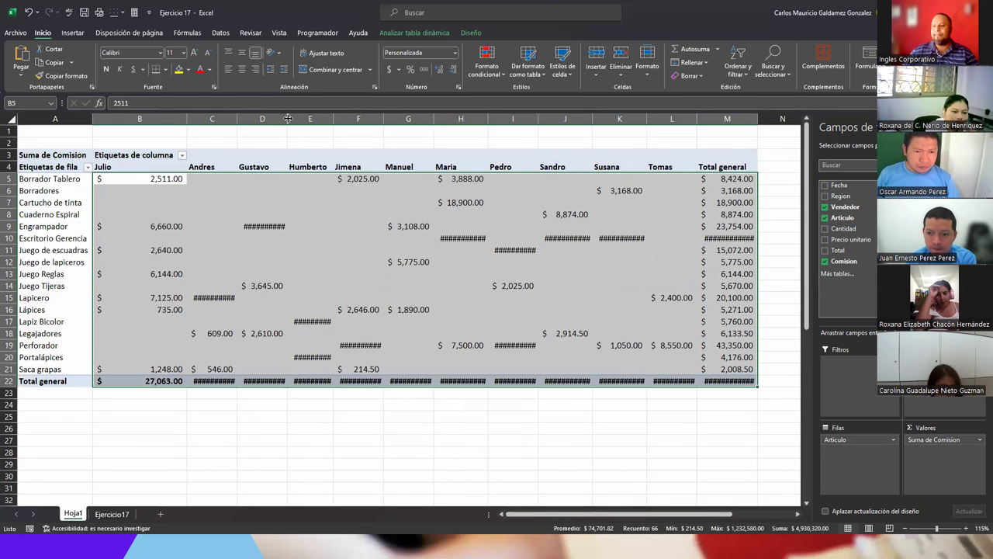
double_click(237, 118)
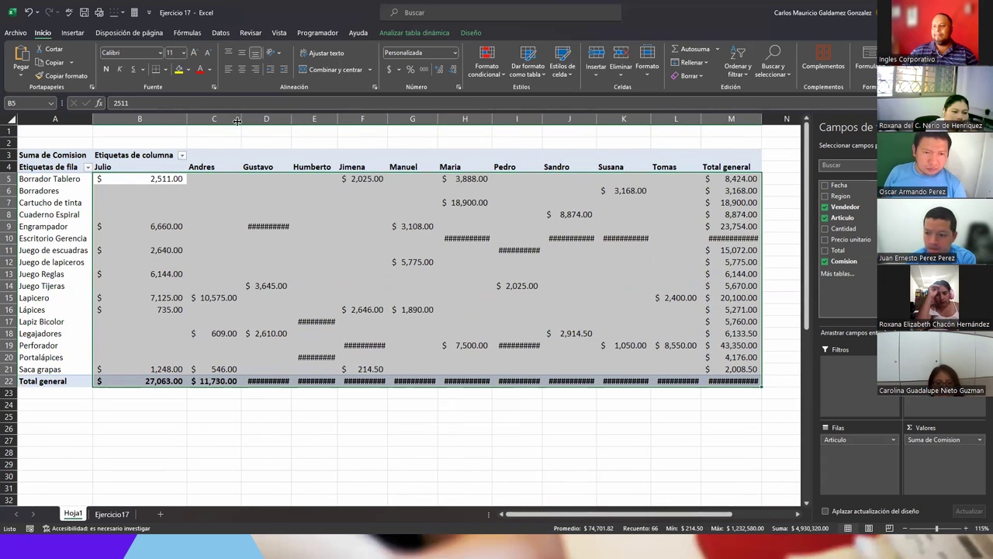
double_click(292, 118)
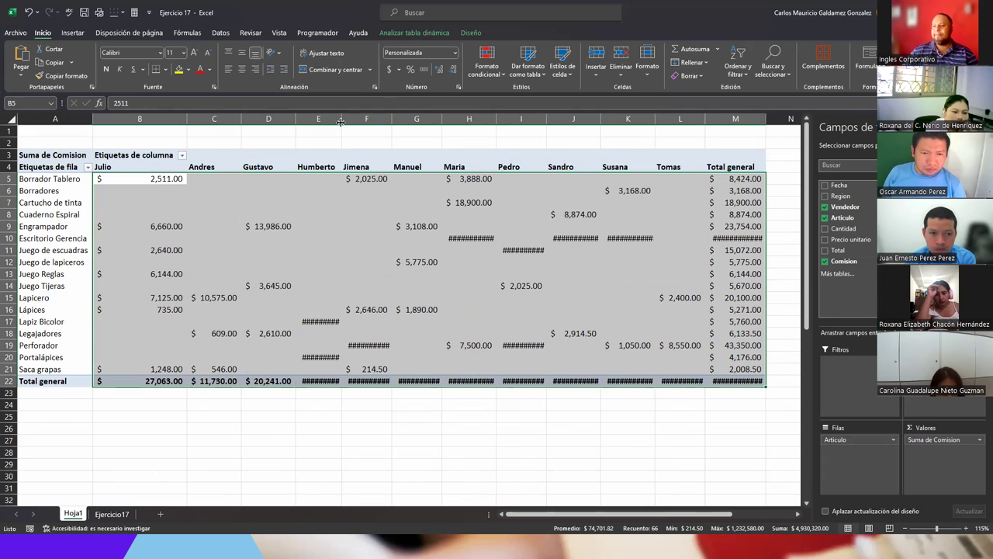
double_click(341, 119)
double_click(395, 118)
double_click(448, 119)
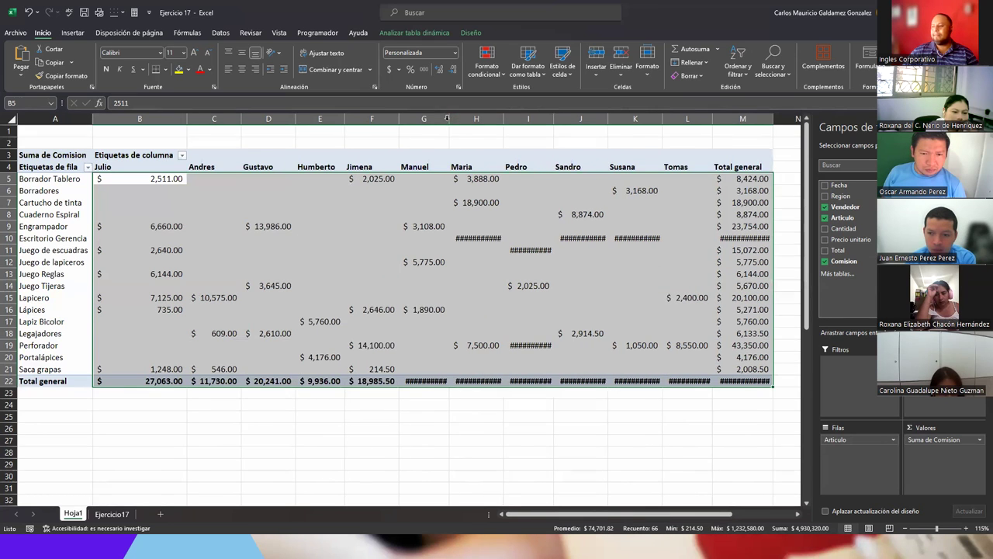
left_click(906, 527)
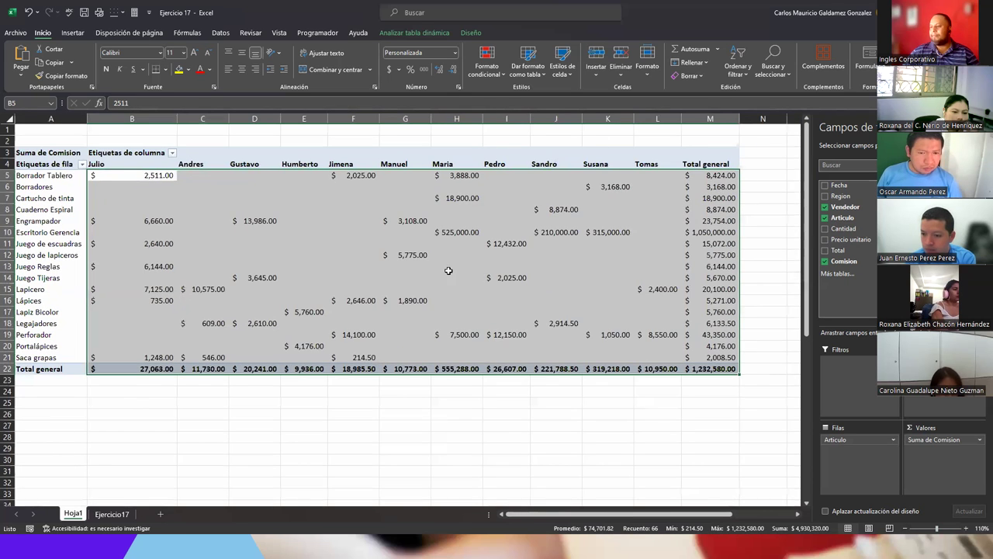
left_click(410, 300)
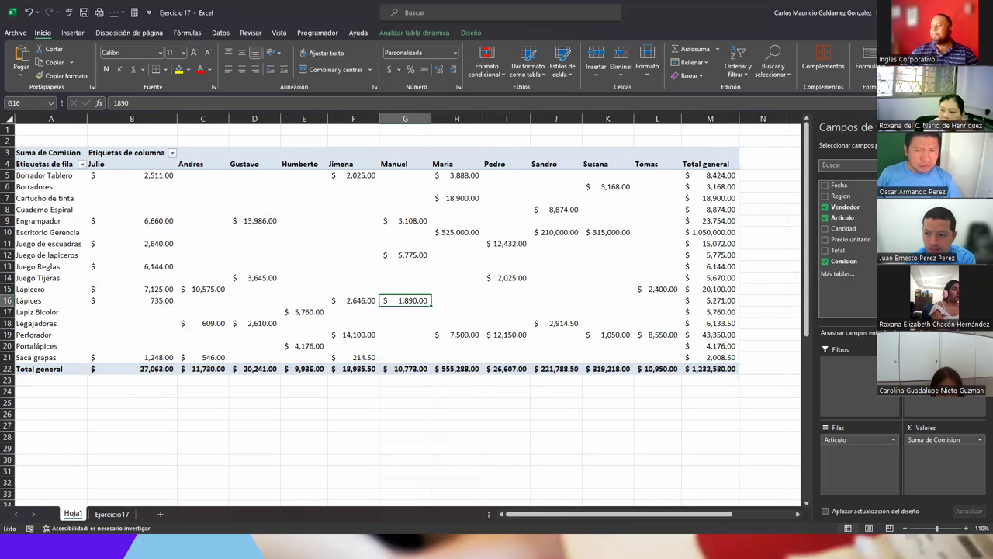
left_click(353, 268)
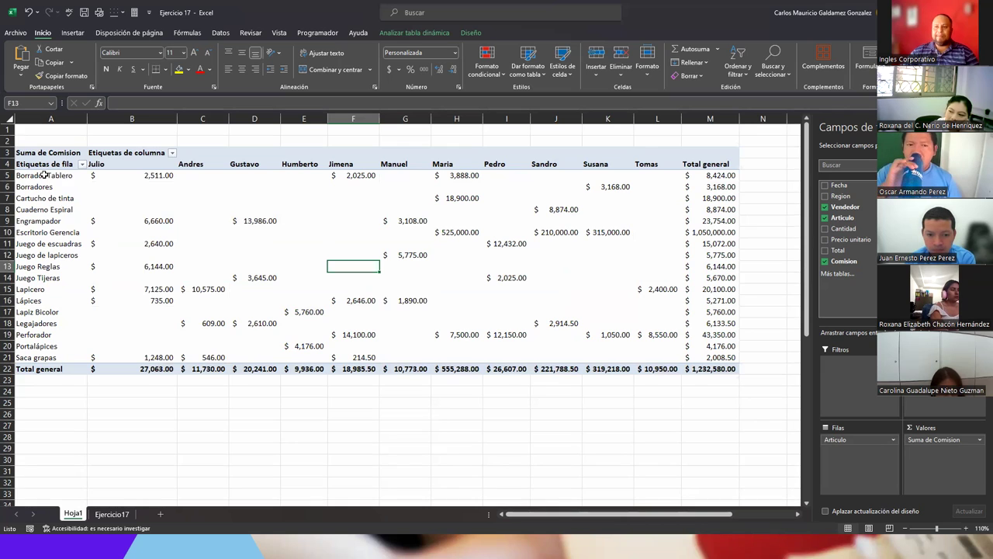
Select the individual commission amounts in the first seller's column and compare their sum with that column's Total general.
left_click(107, 165)
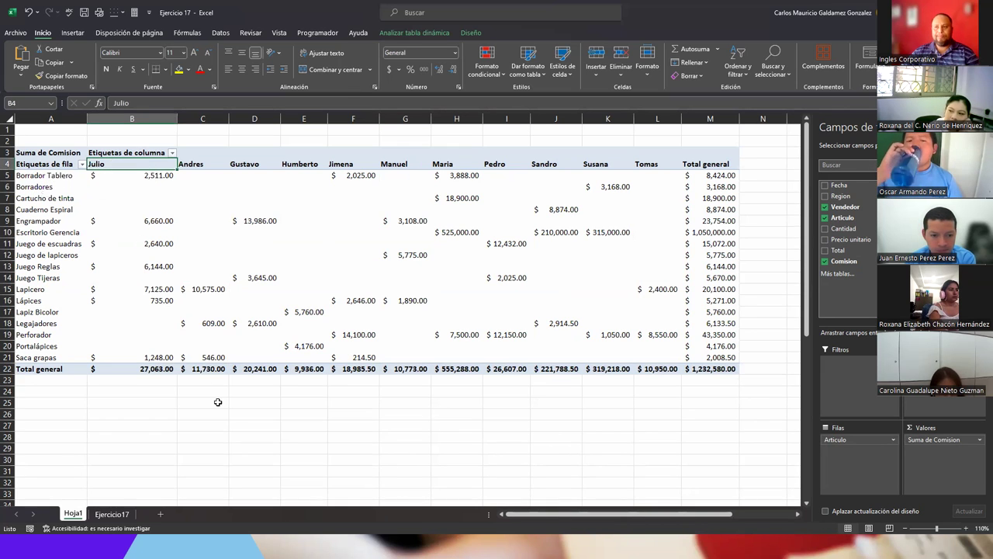
left_click(116, 176)
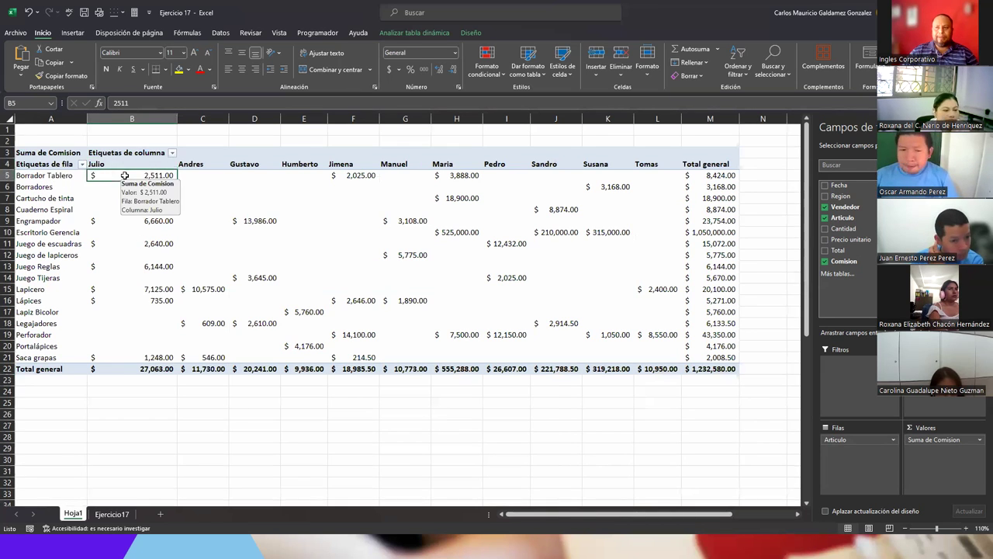
left_click(113, 224, "ctrl")
left_click(120, 246, "ctrl")
left_click(129, 266, "ctrl")
left_click_drag(138, 288, 138, 302, "ctrl")
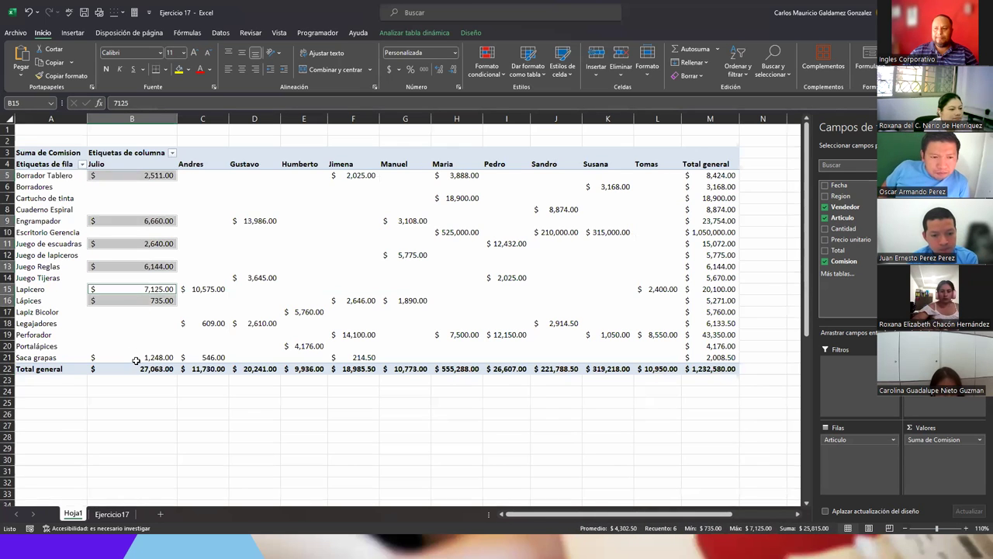
left_click(136, 358, "ctrl")
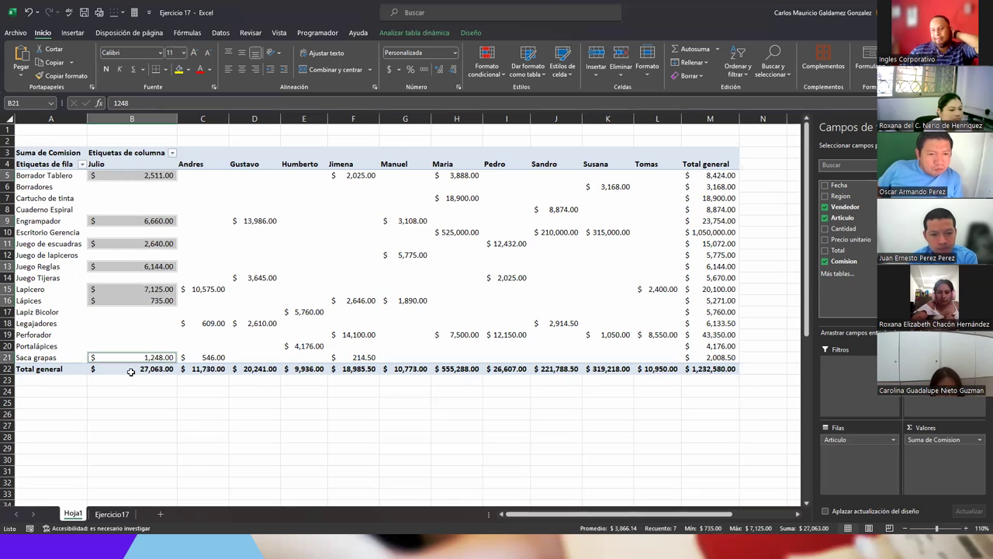
mouse_move(125, 371)
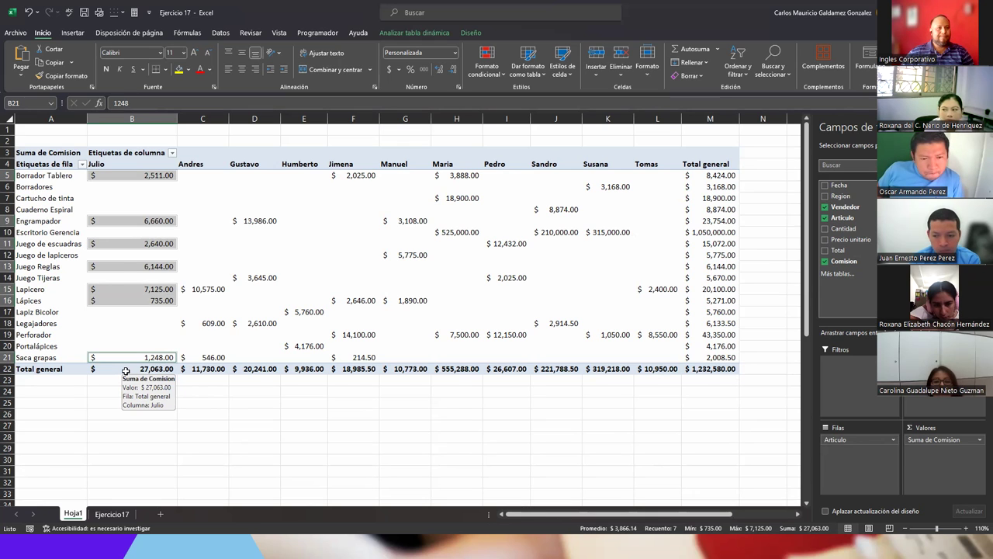
left_click(122, 276)
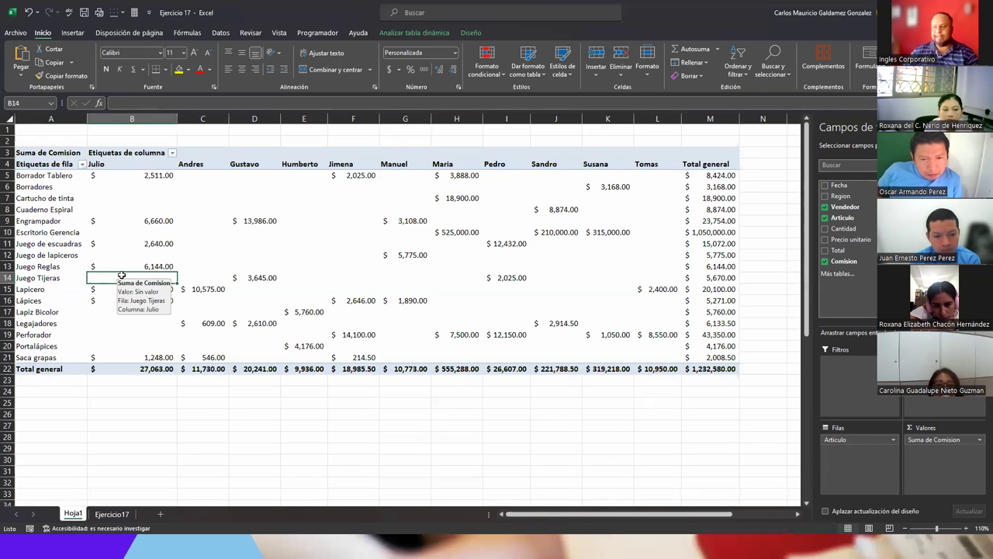
Reread the task note in J10 of Ejercicio17 and review the sellers, articles and commission values in Hoja1's pivot table against it.
left_click(132, 513)
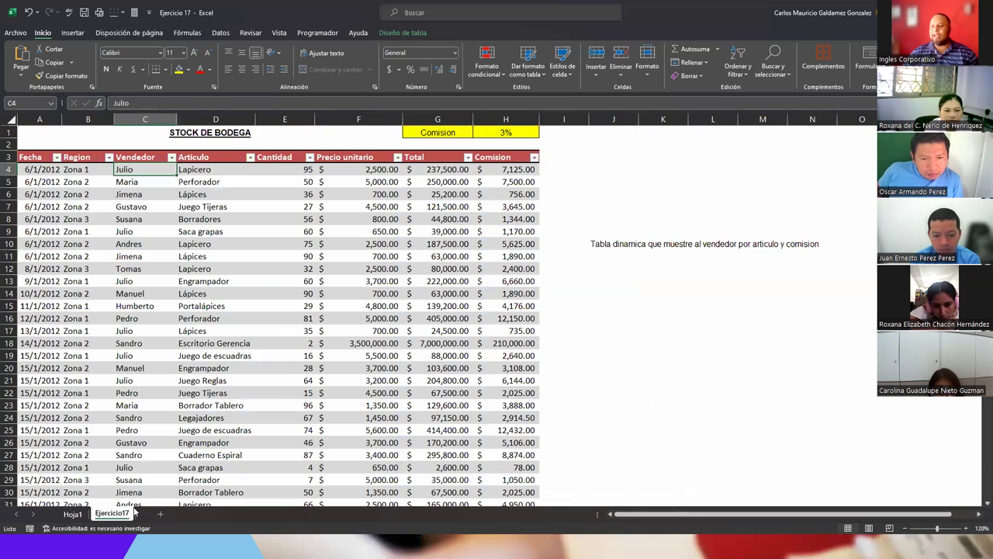
left_click(598, 245)
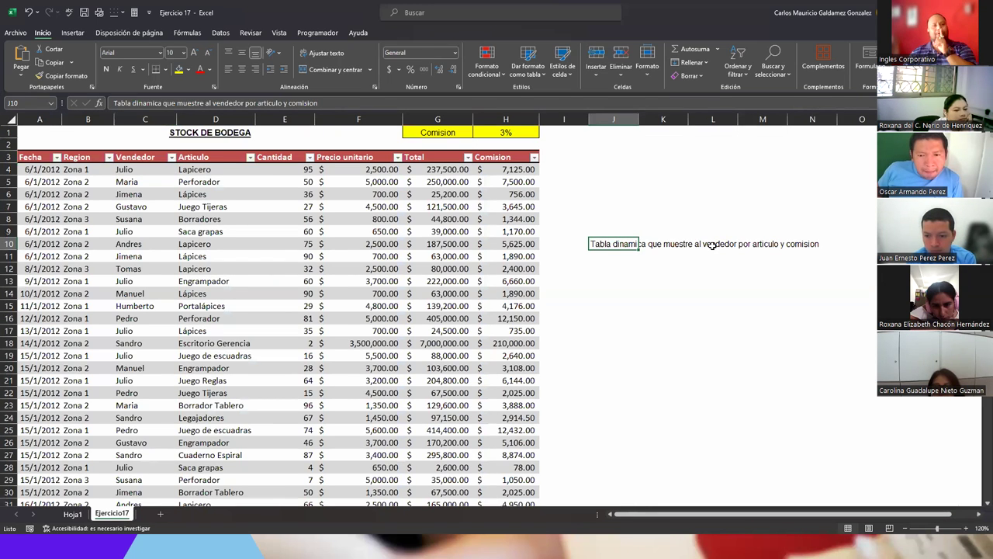
left_click(72, 515)
left_click_drag(118, 164, 660, 163)
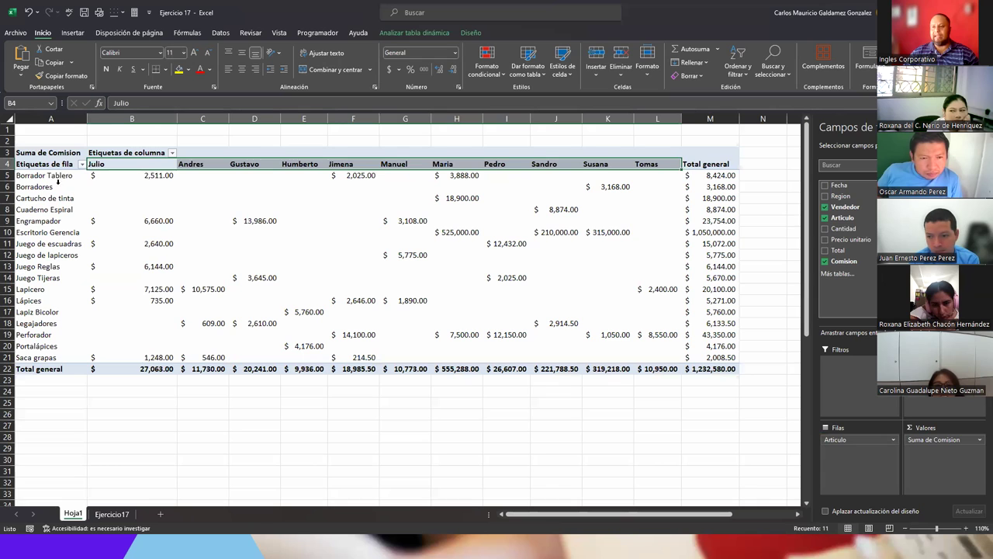
left_click_drag(45, 177, 47, 359)
left_click_drag(128, 174, 636, 356)
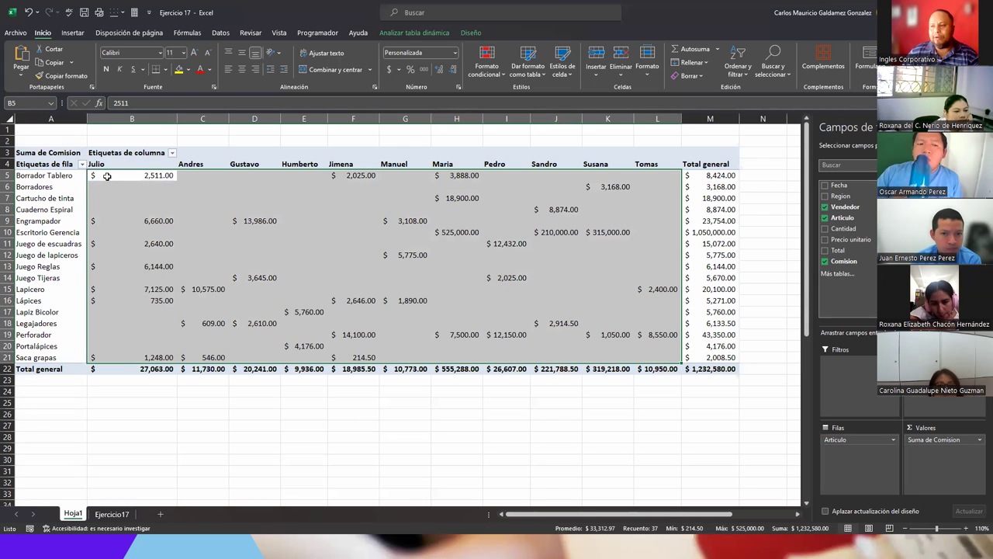
left_click(107, 176)
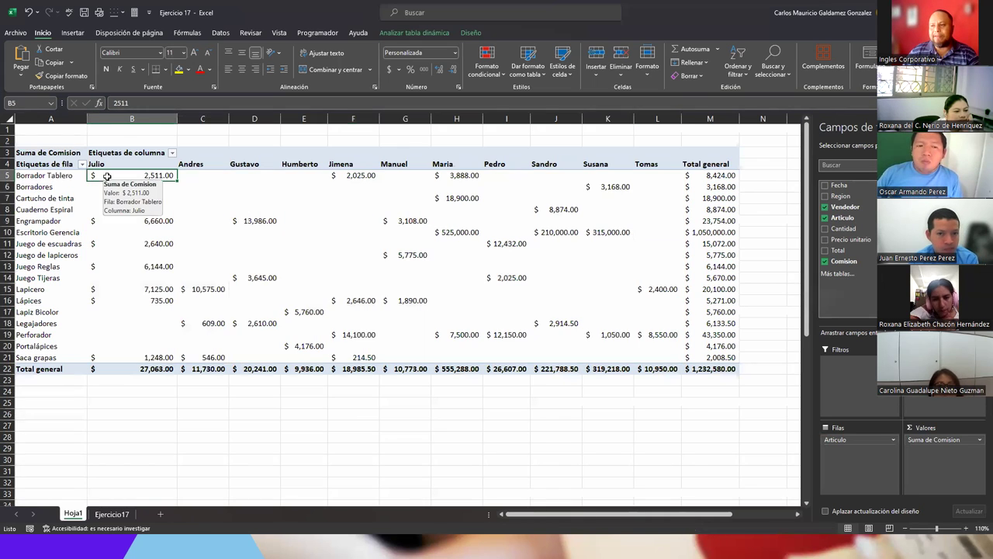
Filter the Vendedor column of the Ejercicio17 table to only the seller shown in the pivot table's column B.
left_click(112, 514)
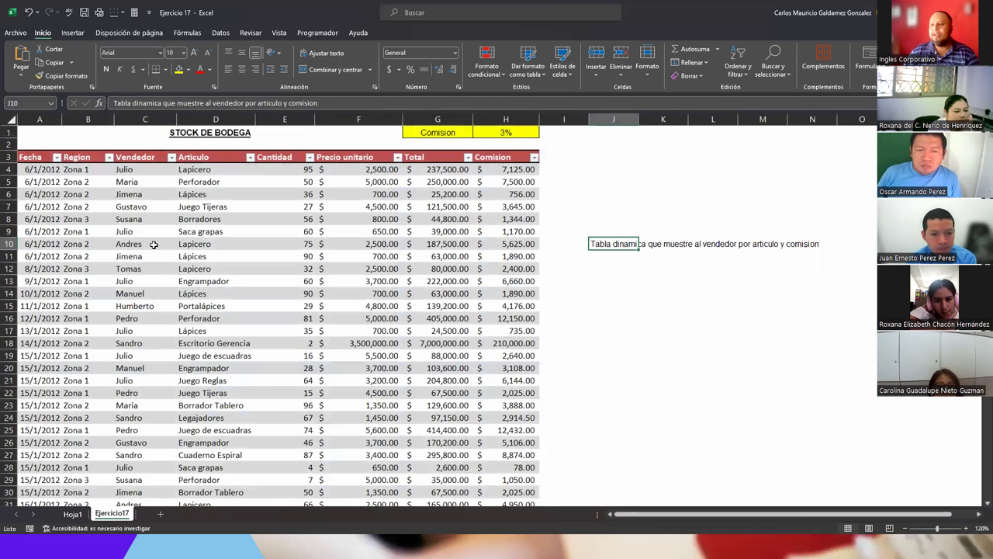
left_click(171, 158)
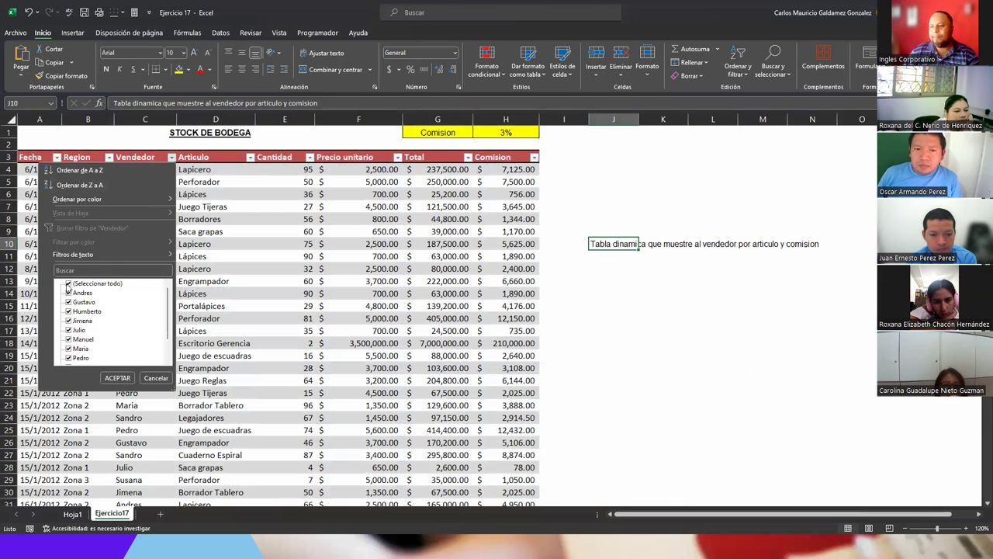
left_click(68, 284)
left_click(69, 330)
left_click(117, 377)
Filter the Articulo column of the Ejercicio17 table to Borrador Tablero only.
left_click(250, 160)
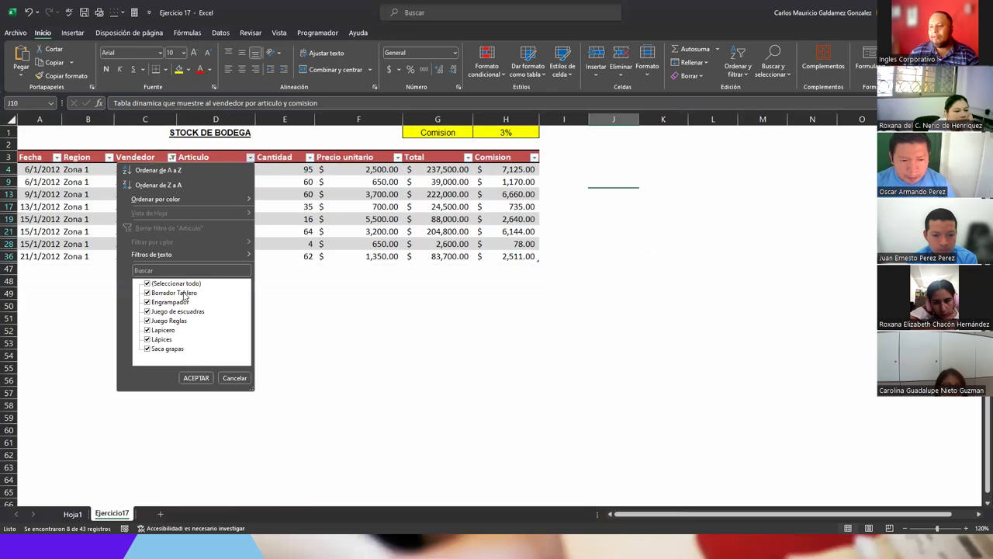
left_click(147, 284)
left_click(148, 292)
left_click(196, 378)
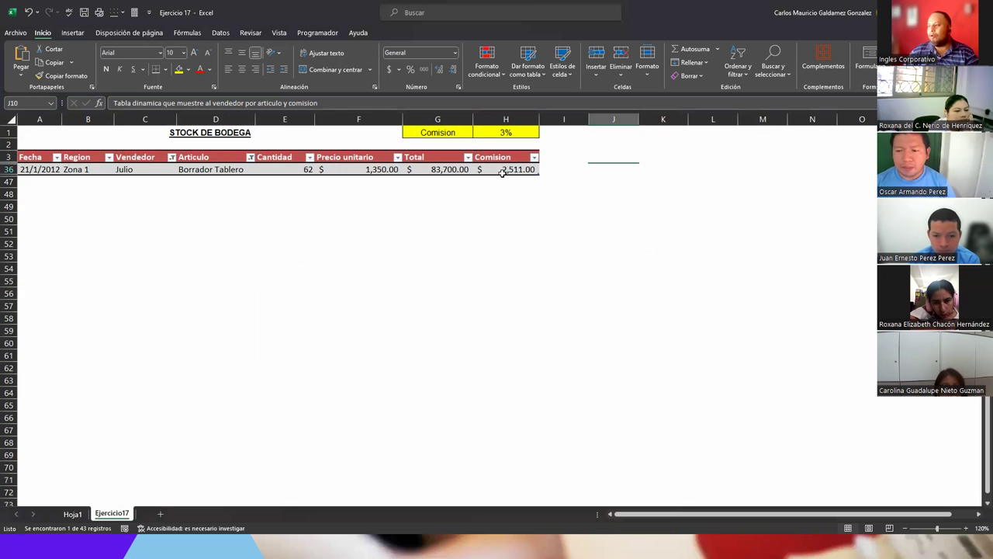
Compare the filtered Comision in Ejercicio17 with the matching pivot value in Hoja1 and review the commission range B5:L21.
left_click(74, 515)
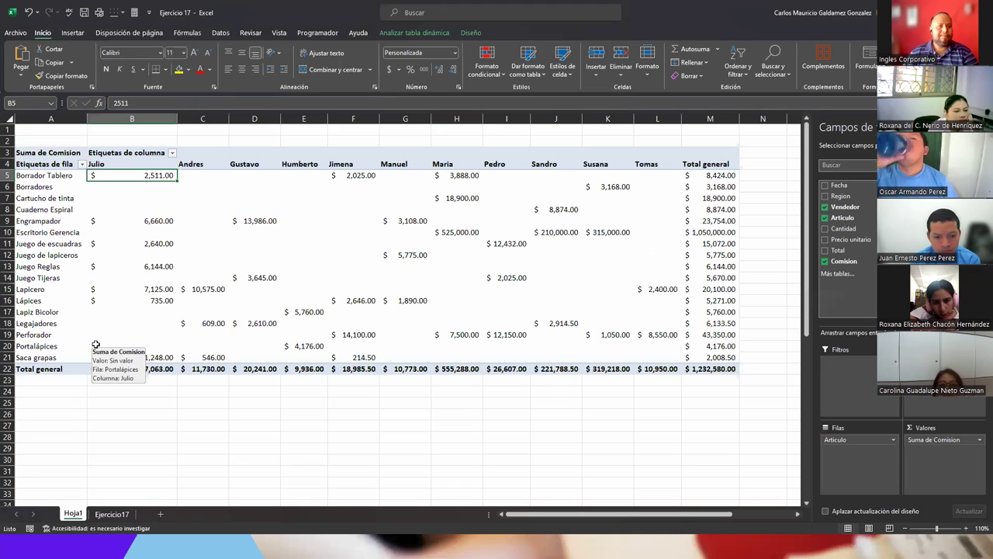
left_click(111, 519)
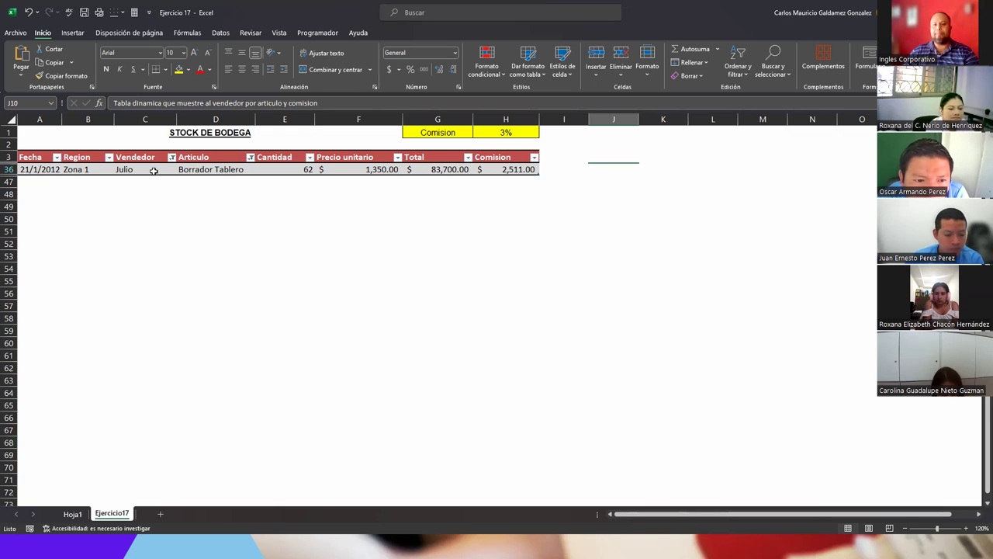
left_click(72, 513)
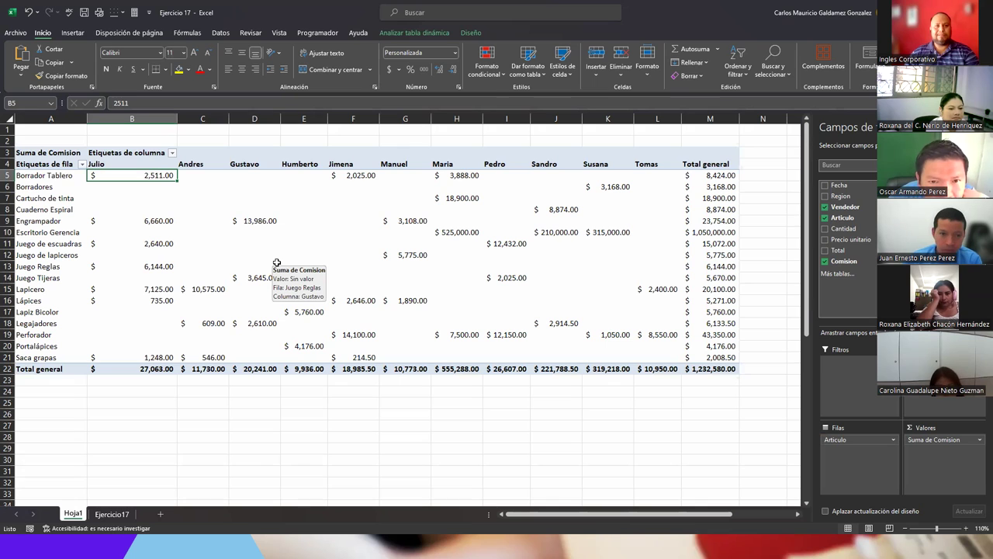
left_click(158, 329)
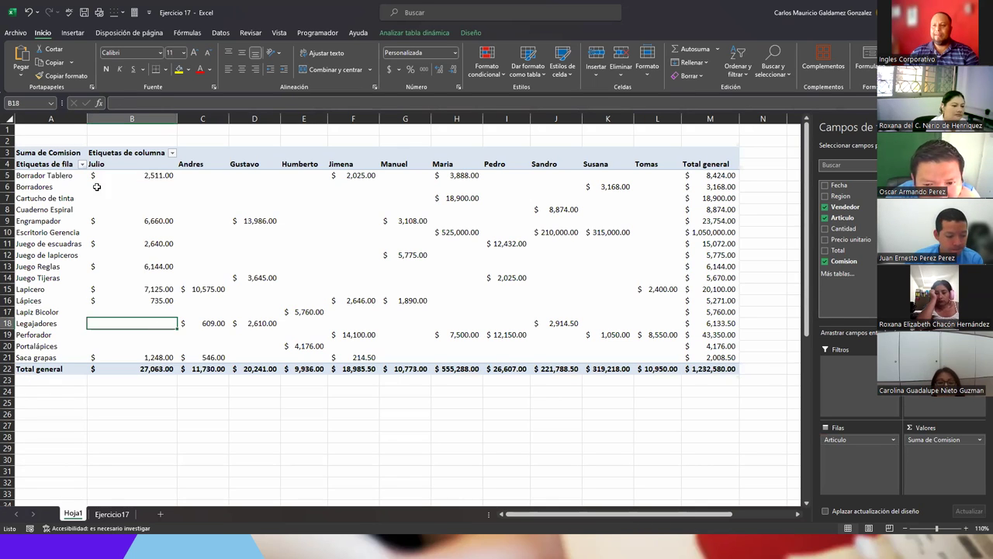
left_click_drag(118, 177, 653, 355)
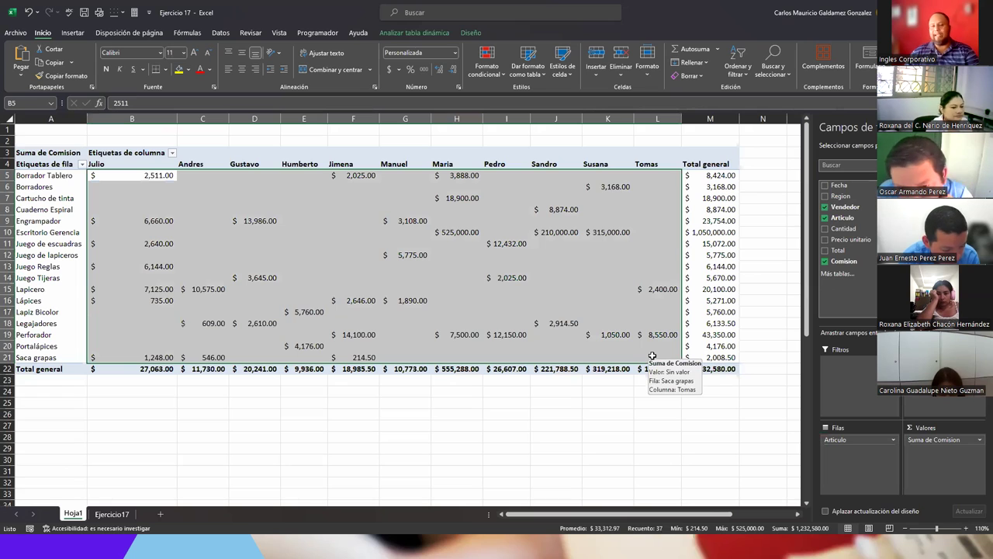
left_click(222, 267)
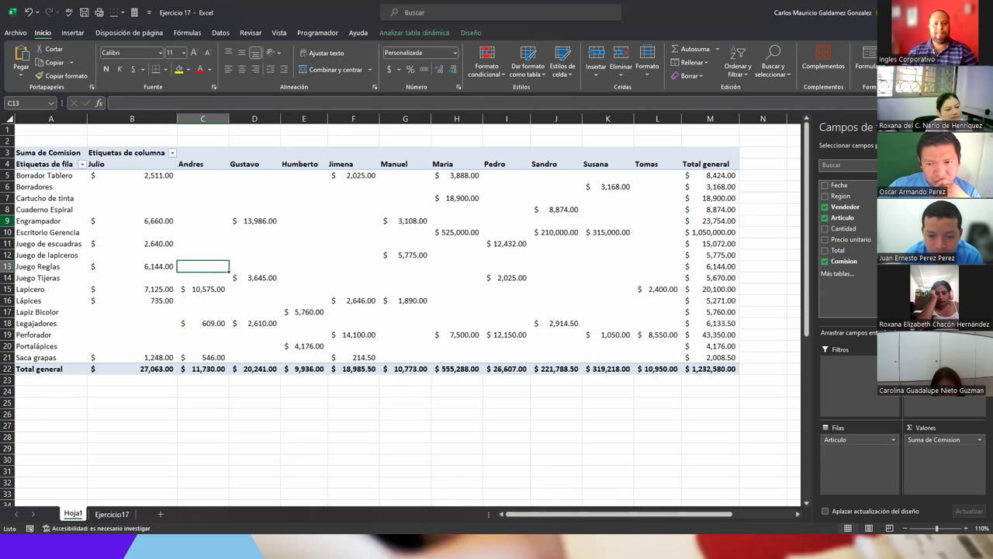
Add Region as a report filter to the pivot table and filter it to Zona 1.
left_click(320, 264)
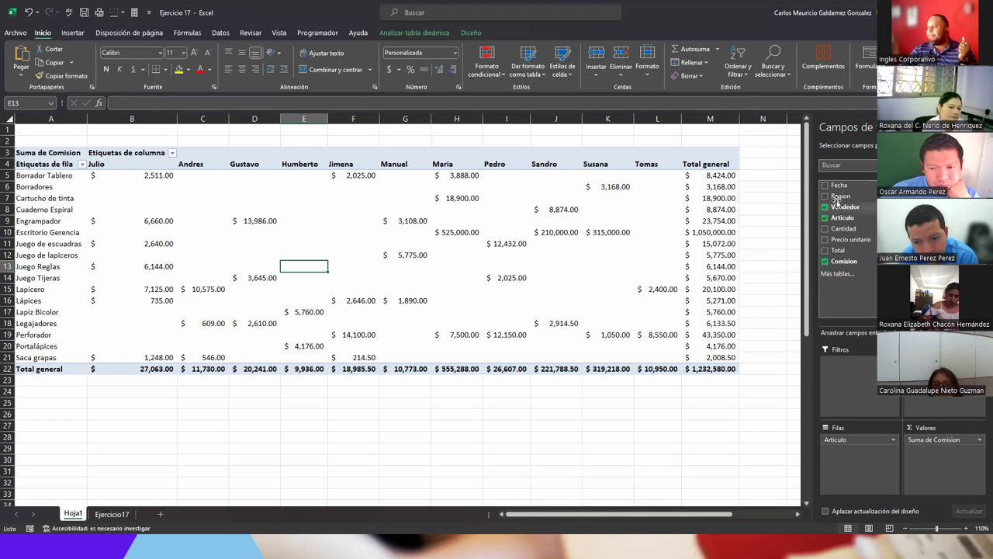
left_click_drag(841, 197, 857, 368)
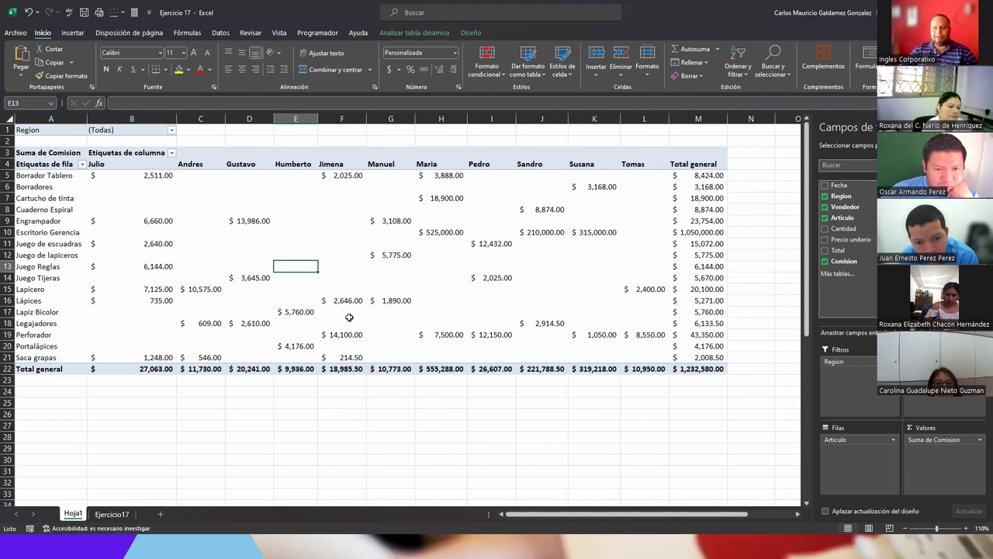
left_click(172, 130)
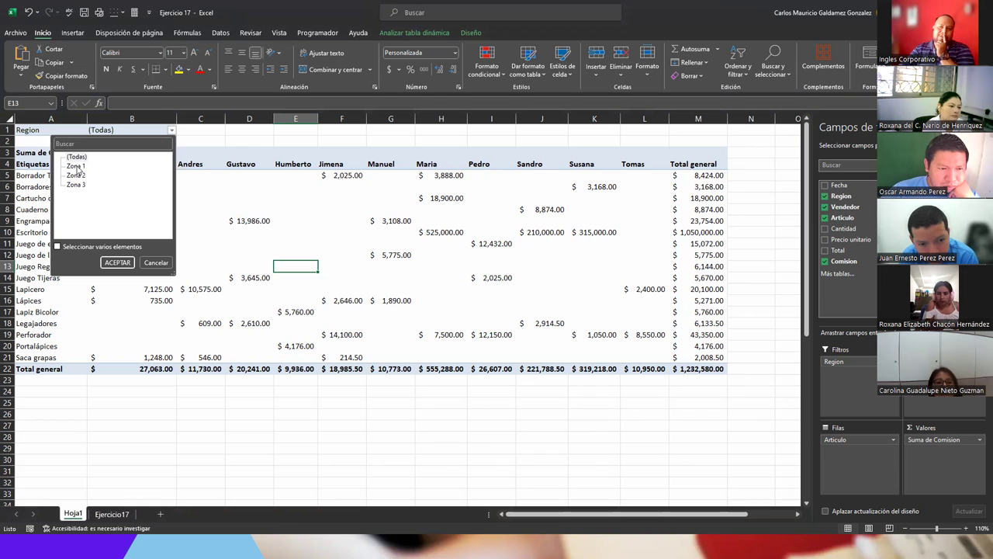
left_click(117, 263)
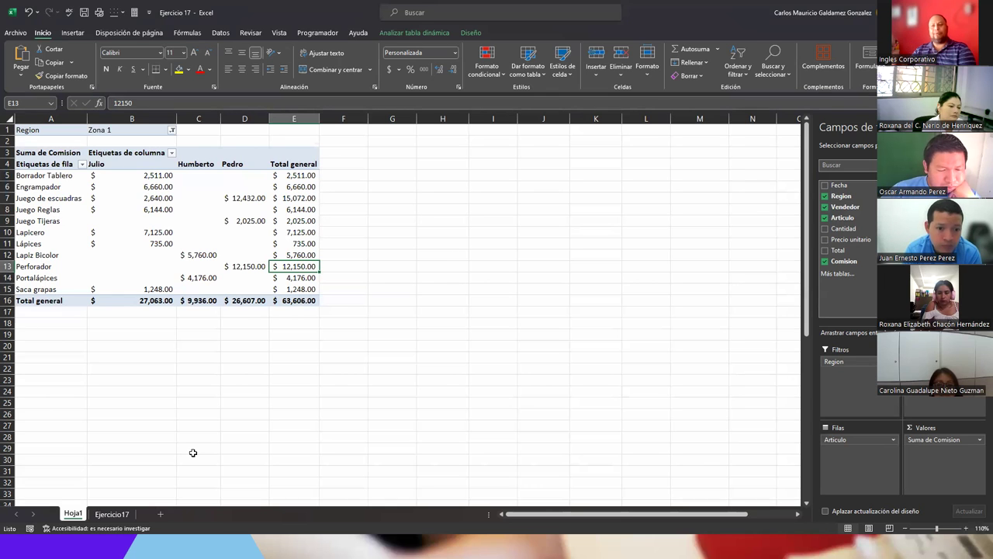
Clear the Vendedor and Articulo filters on the Ejercicio17 table so all sellers and articles are included.
left_click(111, 514)
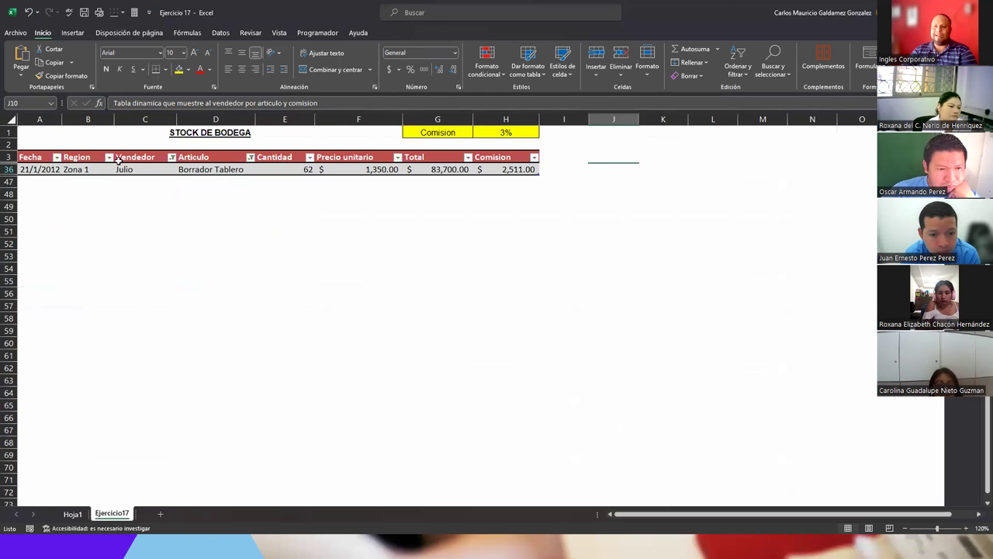
left_click(171, 158)
left_click(69, 283)
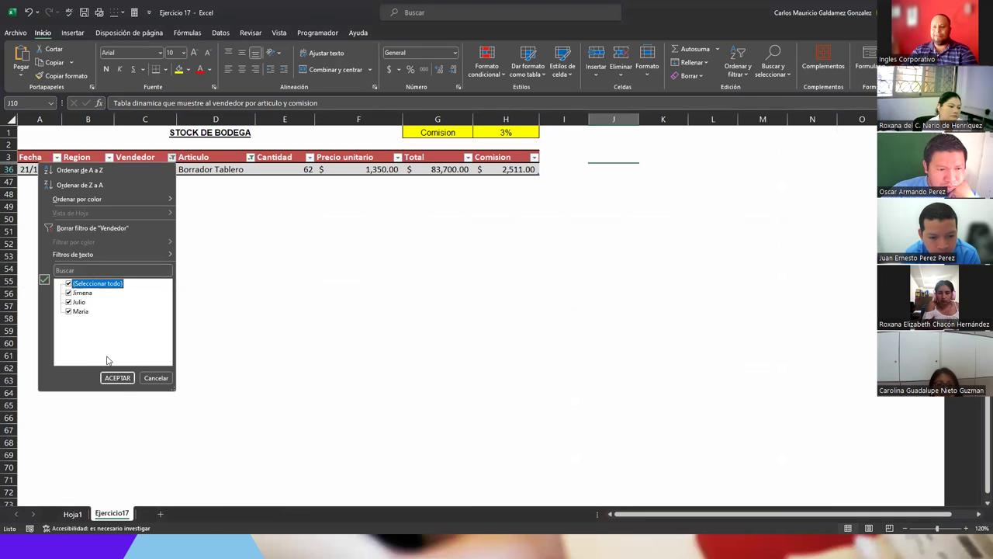
left_click(117, 378)
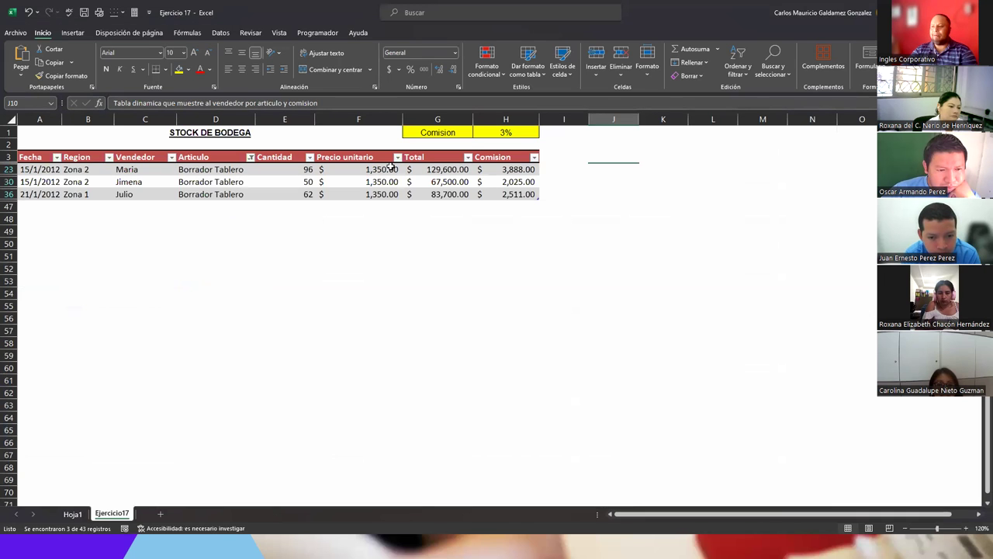
left_click(250, 157)
left_click(151, 284)
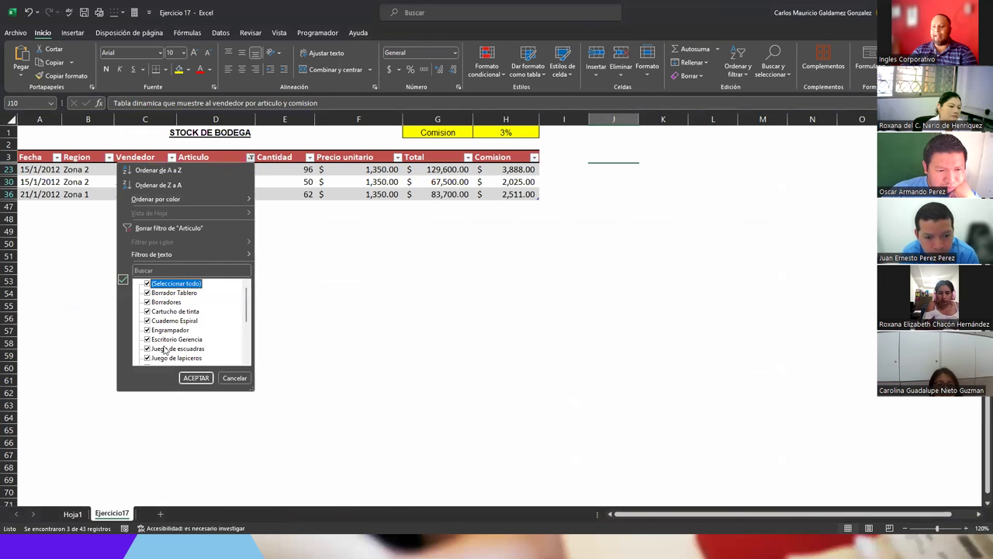
left_click(196, 378)
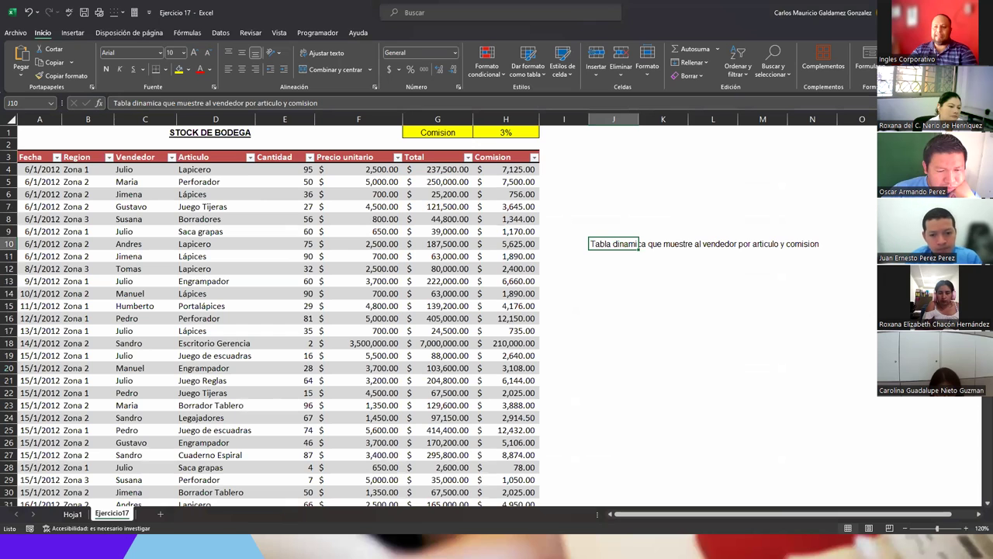
Filter the Region column of the Ejercicio17 table to Zona 1 only, matching the pivot table's region filter.
left_click(72, 513)
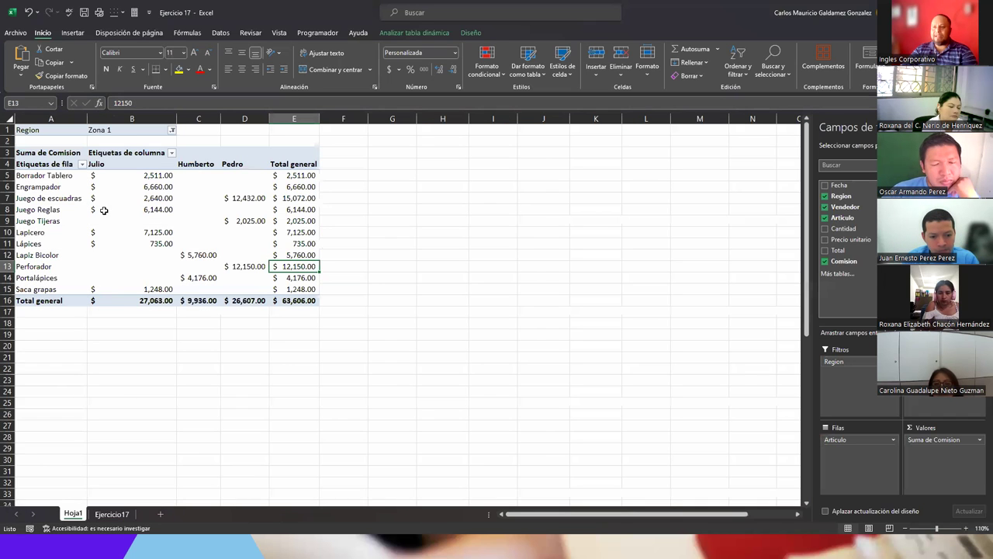
left_click(111, 514)
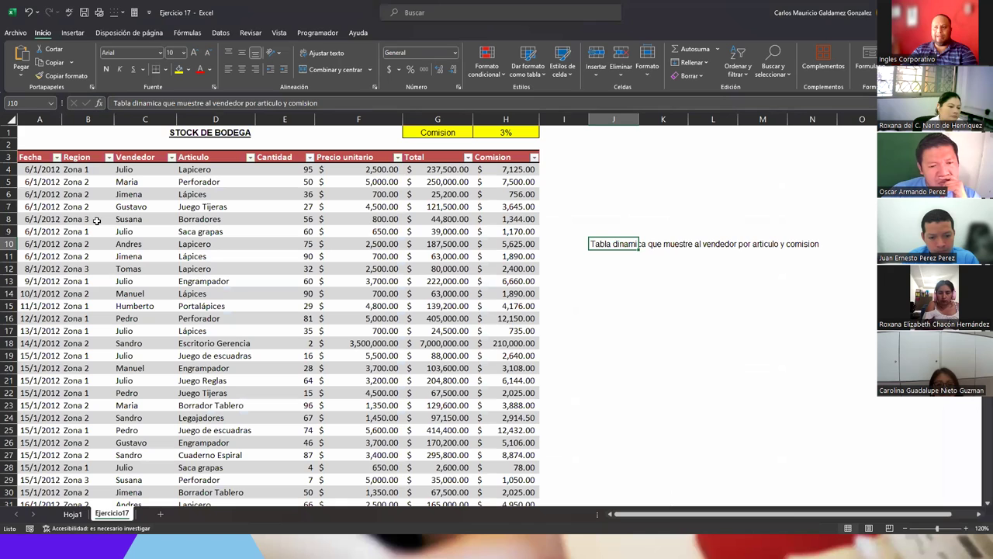
left_click(109, 157)
left_click(31, 283)
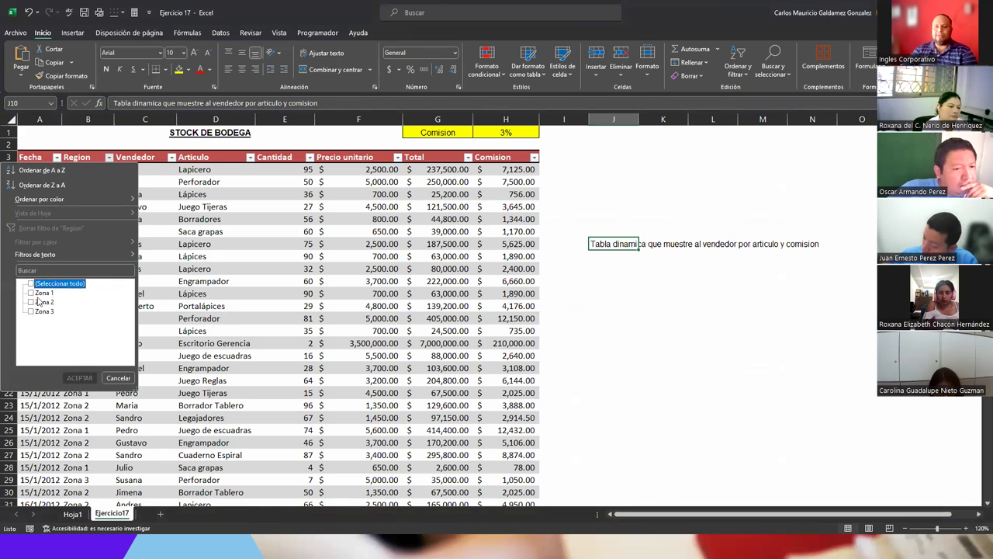
left_click(43, 292)
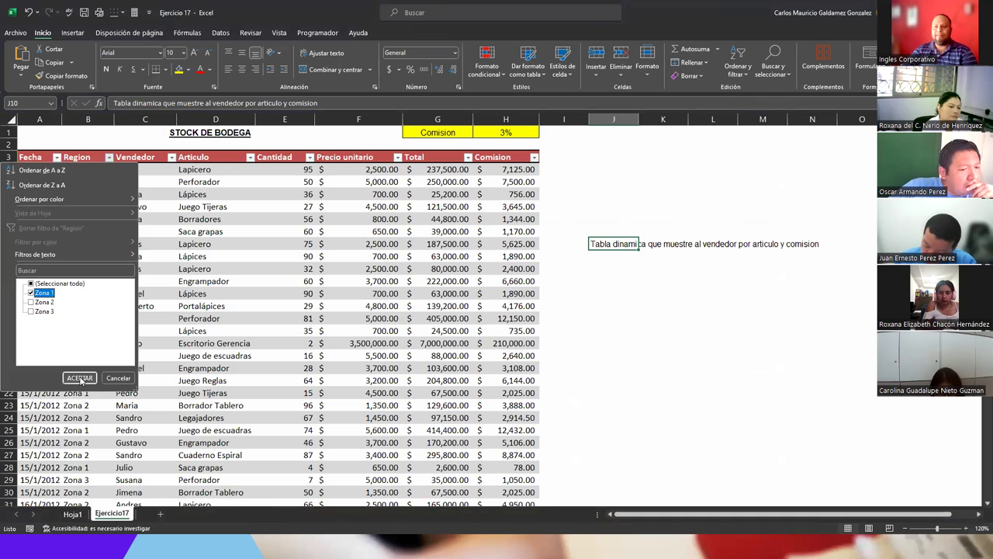
left_click(79, 377)
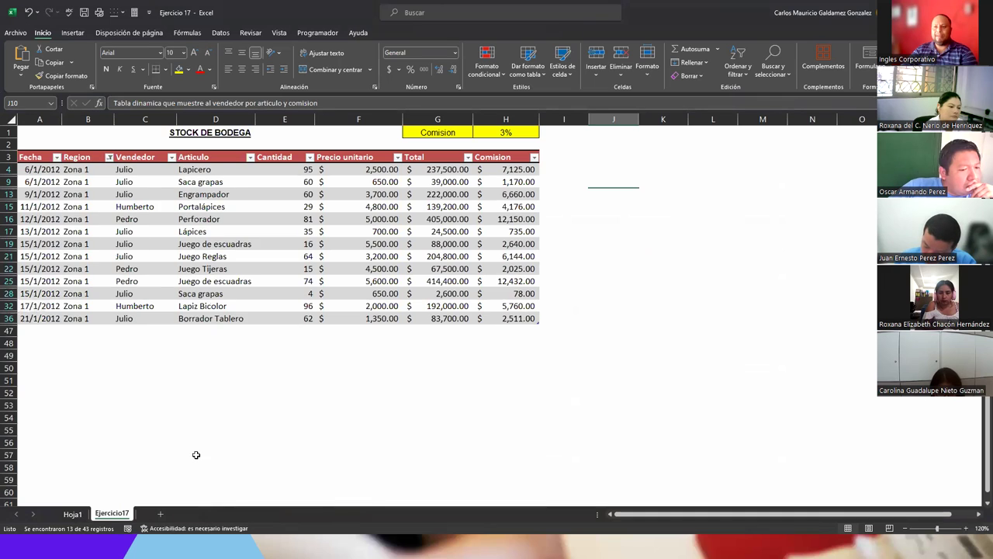
Check the sellers listed for Zona 1 and compare the filtered Comision sum with pivot ranges B5:D15 and E5:E15 in Hoja1.
left_click(171, 158)
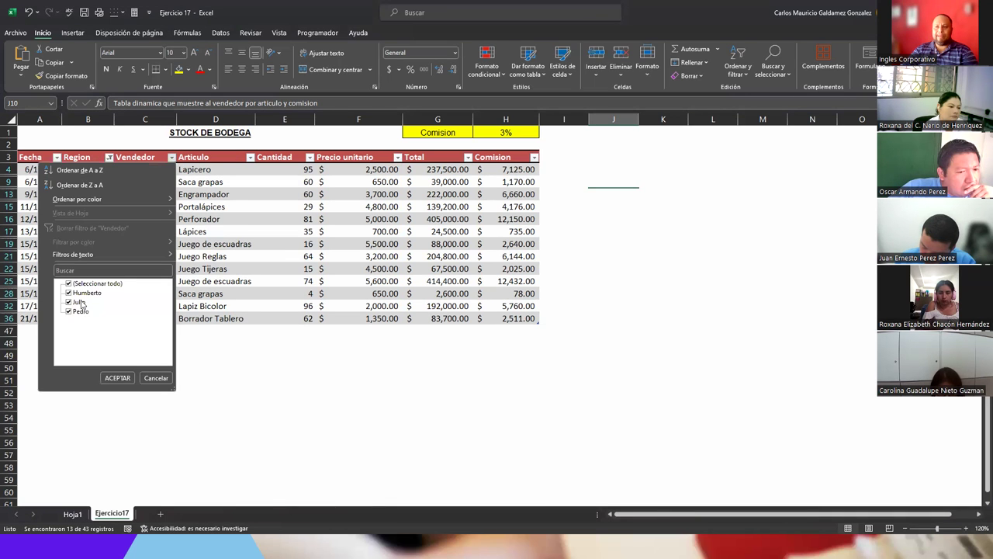
left_click(156, 378)
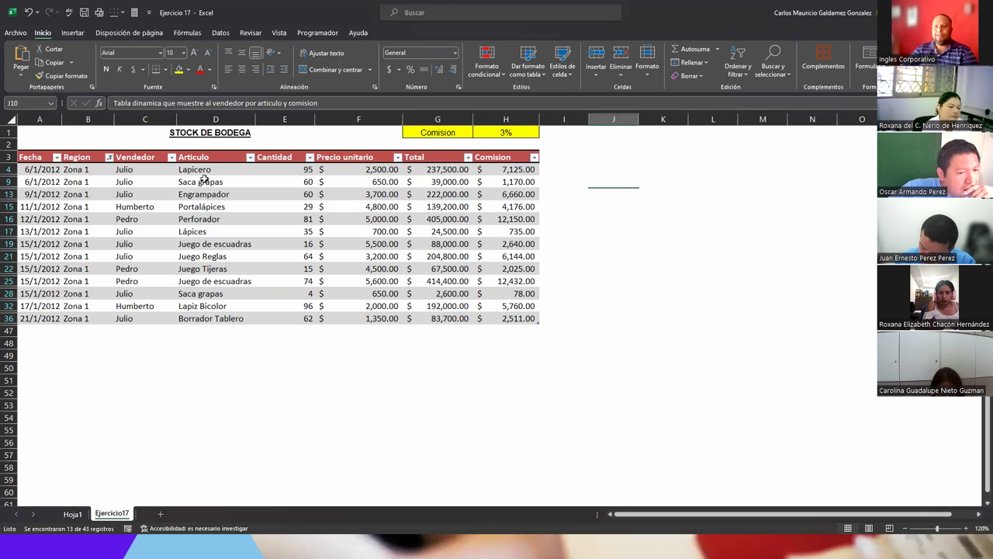
left_click_drag(491, 170, 492, 326)
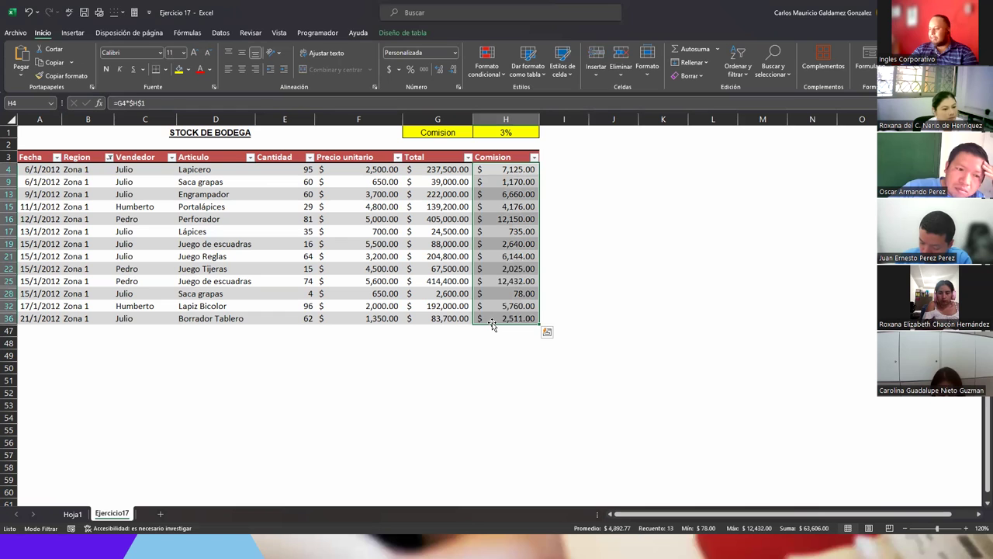
left_click(73, 513)
left_click_drag(119, 181, 240, 288)
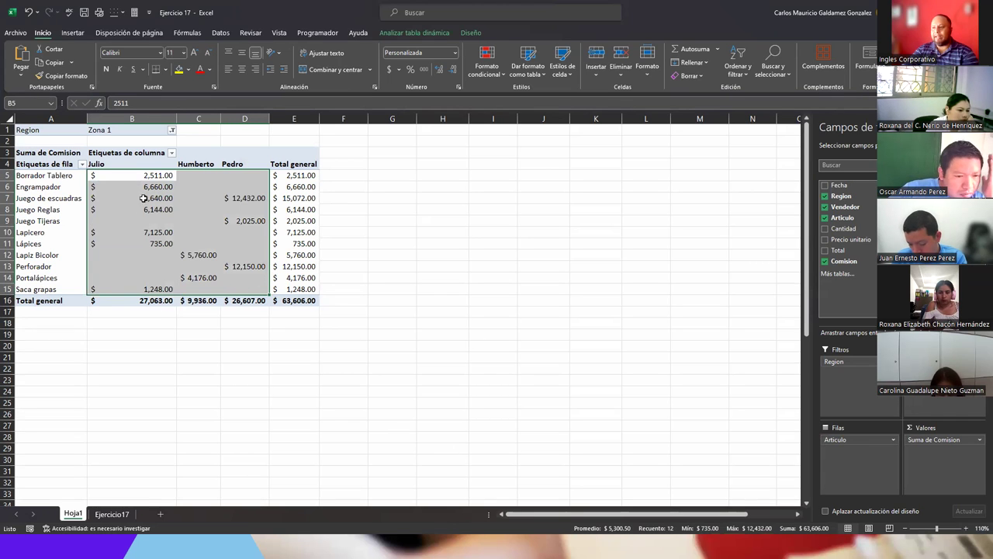
left_click_drag(283, 176, 283, 289)
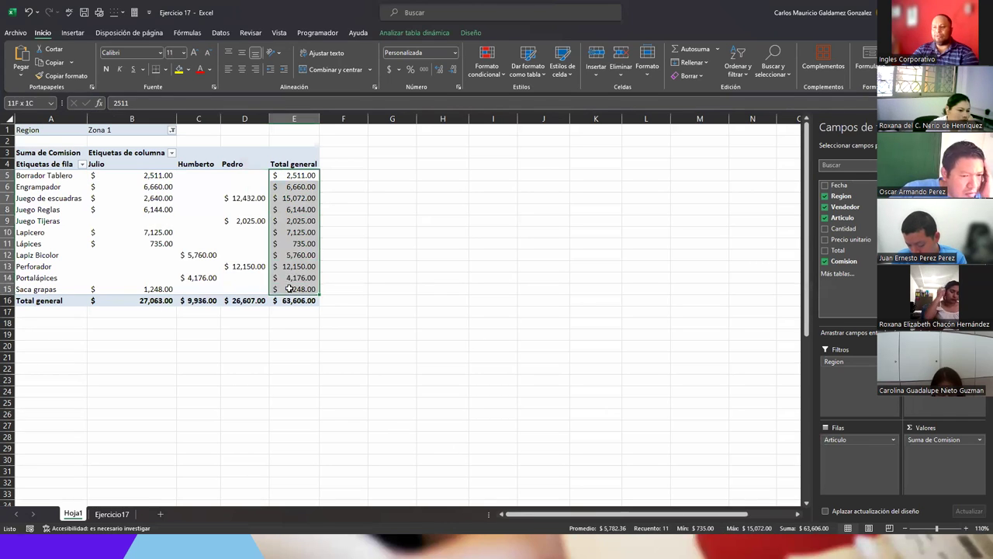
Review the Zona 1 pivot commissions across the article rows and down each seller's column.
left_click_drag(132, 177, 263, 181)
left_click_drag(116, 188, 295, 187)
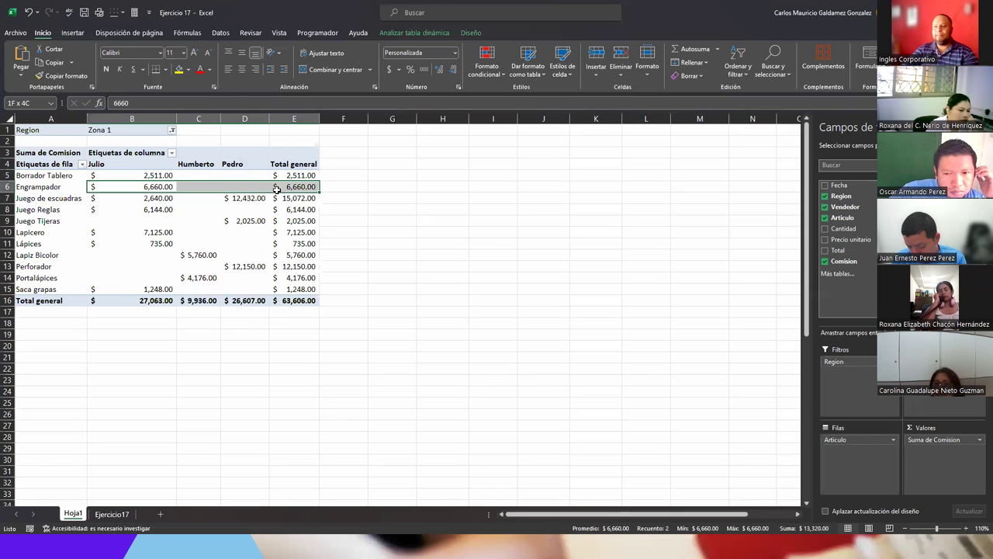
left_click_drag(153, 199, 241, 199)
left_click_drag(142, 212, 254, 212)
left_click_drag(123, 177, 128, 288)
left_click_drag(198, 174, 204, 289)
left_click_drag(237, 177, 251, 296)
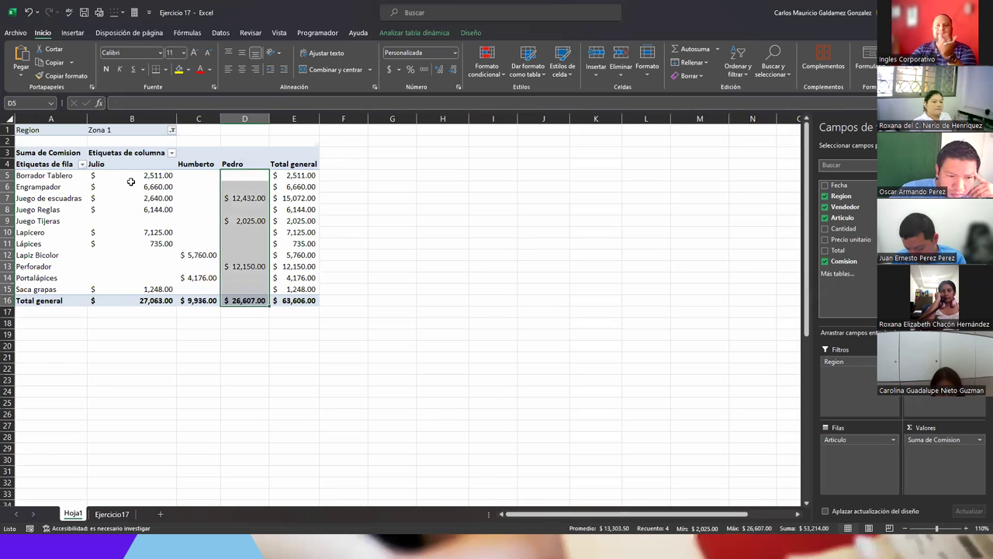
left_click_drag(110, 163, 180, 168)
left_click(244, 165)
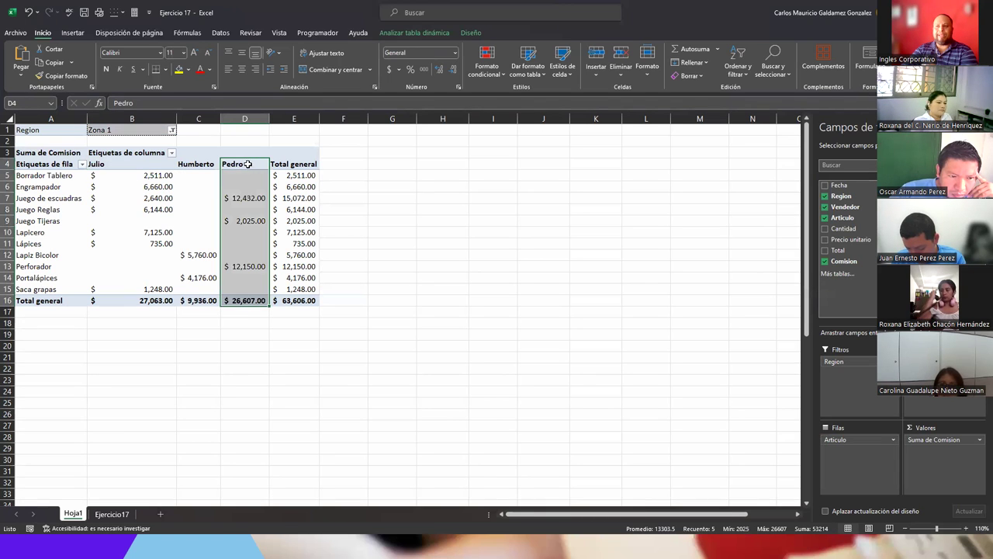
Sort the filtered Ejercicio17 table by Vendedor from A to Z.
left_click(111, 514)
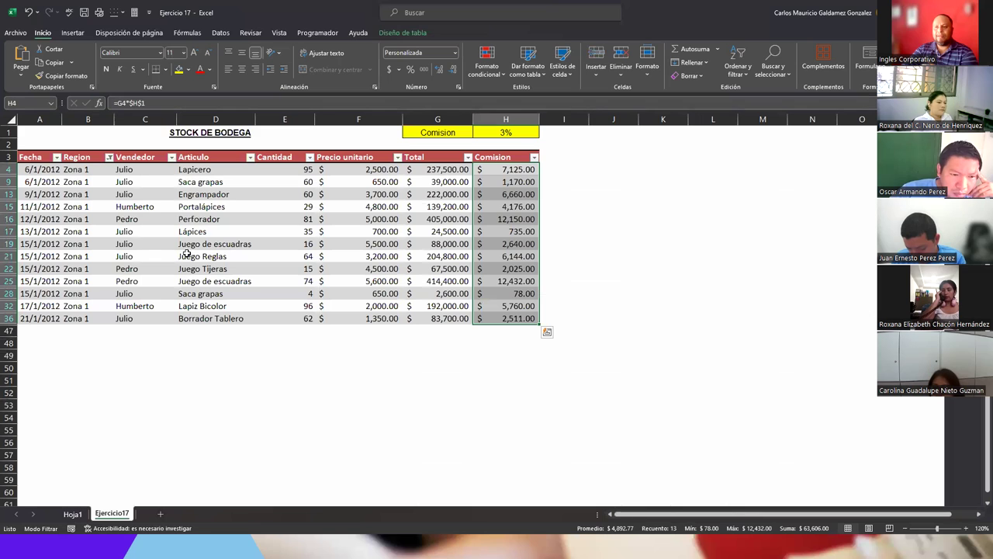
left_click(141, 208)
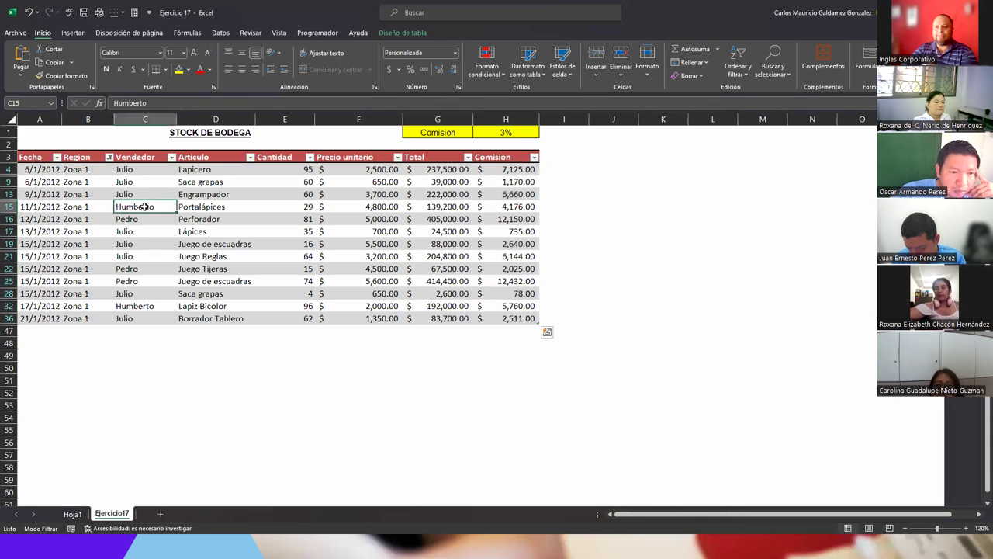
left_click(140, 269)
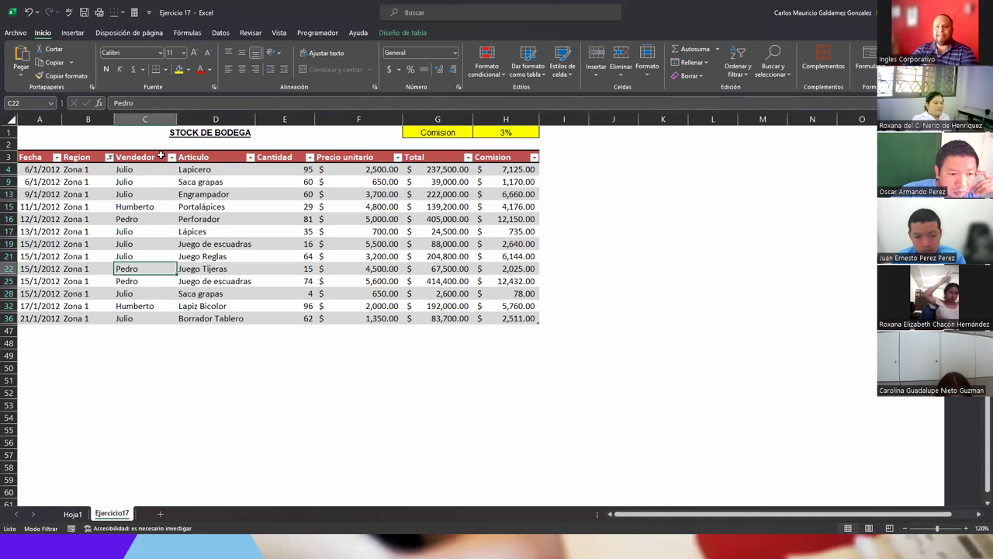
left_click(171, 158)
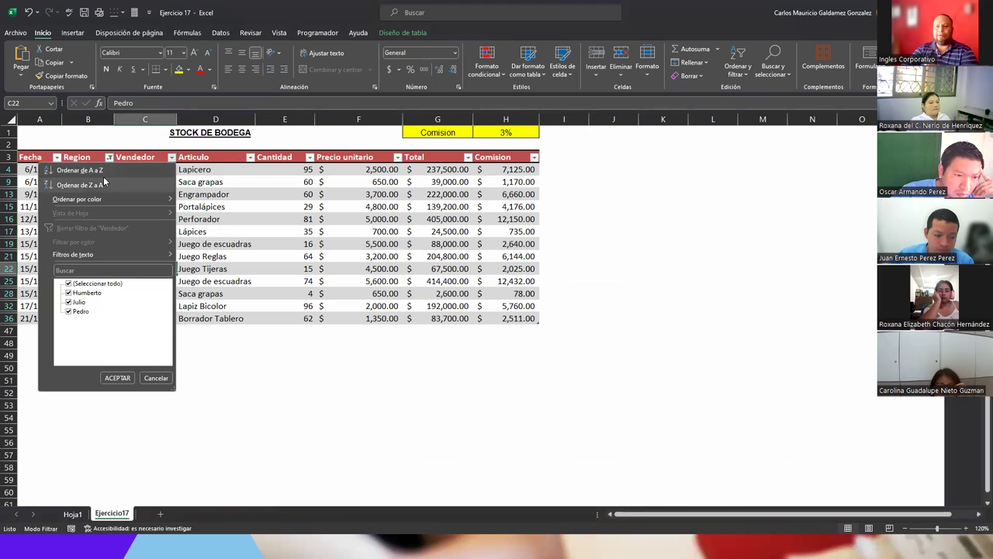
left_click(81, 170)
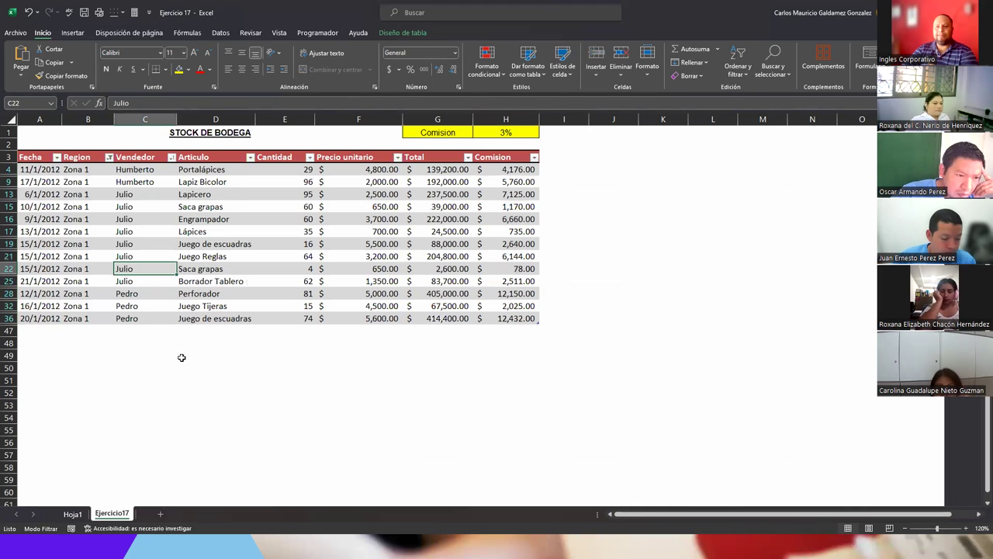
Compare the sorted Vendedor column with the pivot's seller headings B4:D4 and review the pivot commissions in B5:D15.
left_click(135, 156)
left_click(137, 304)
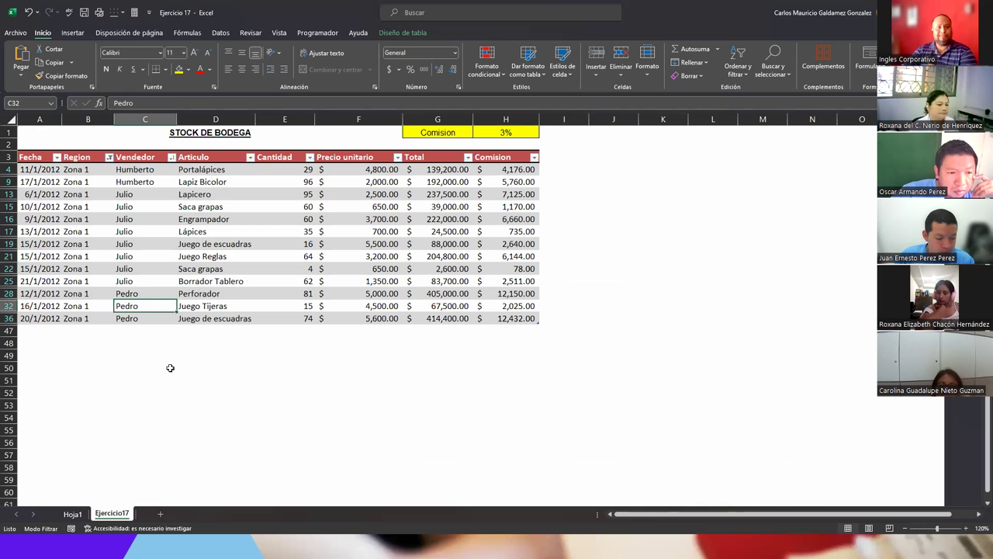
left_click(74, 514)
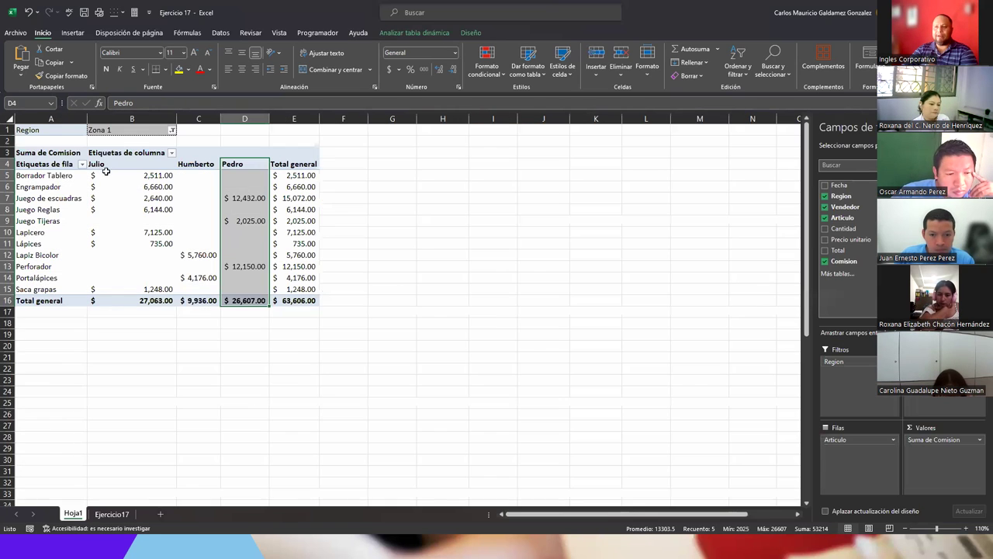
left_click_drag(101, 165, 227, 166)
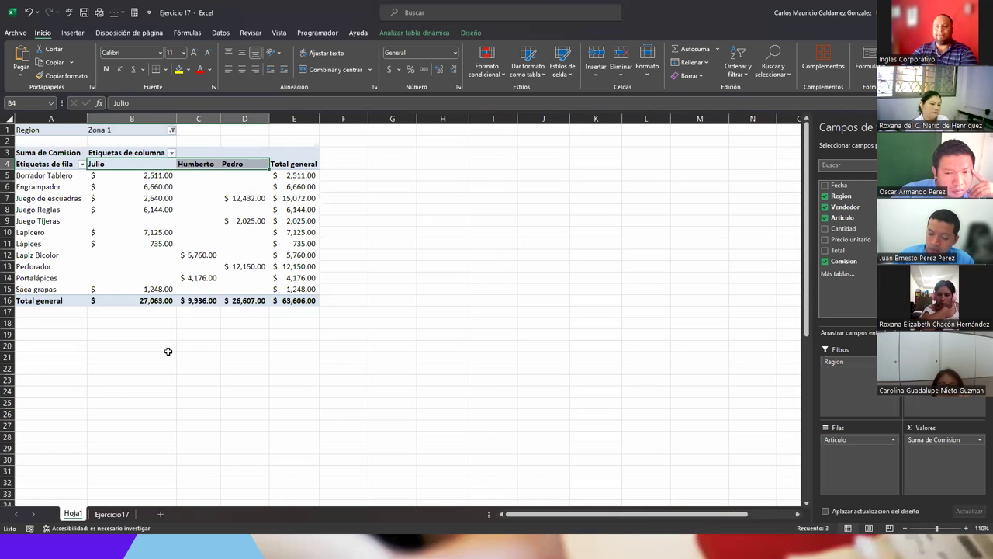
left_click(112, 513)
left_click_drag(128, 171, 120, 320)
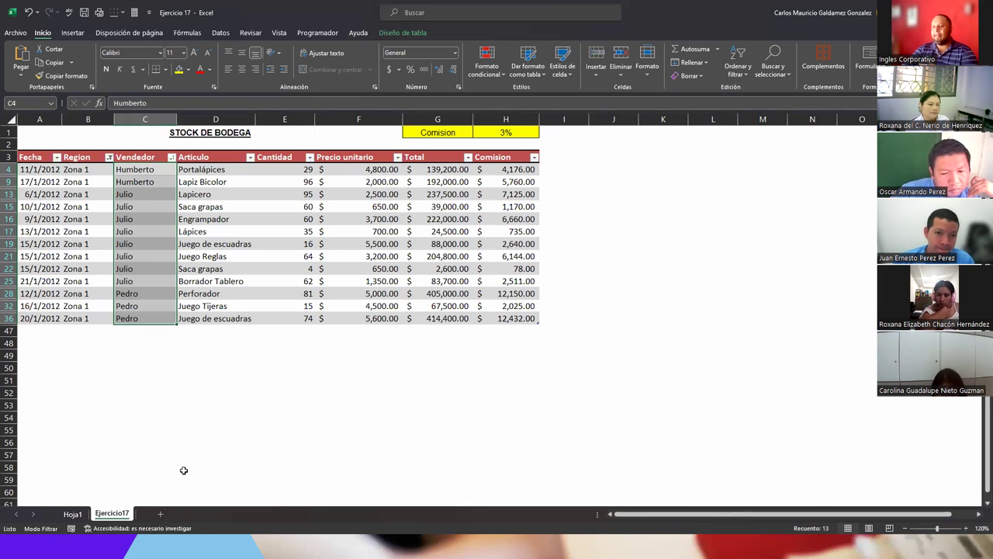
left_click(72, 513)
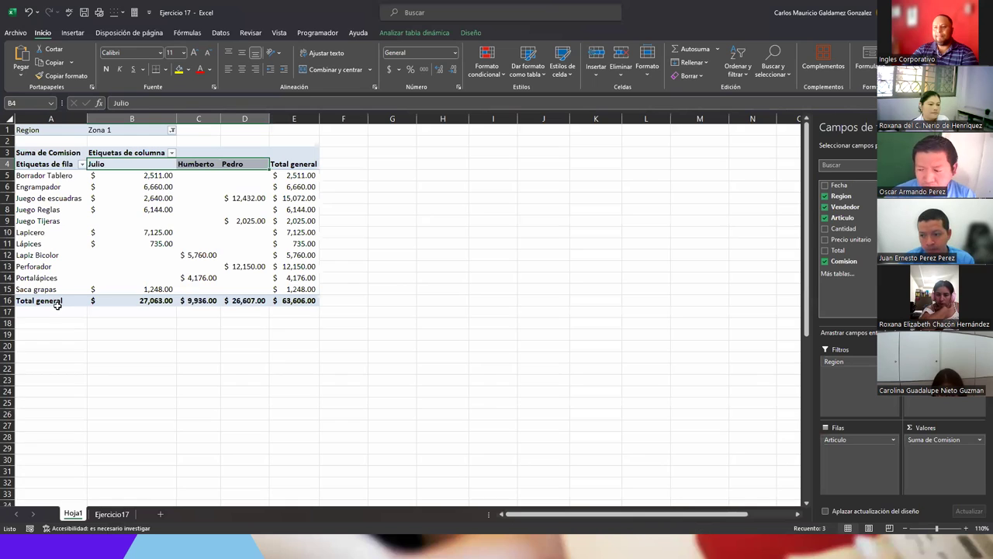
left_click_drag(133, 289, 238, 171)
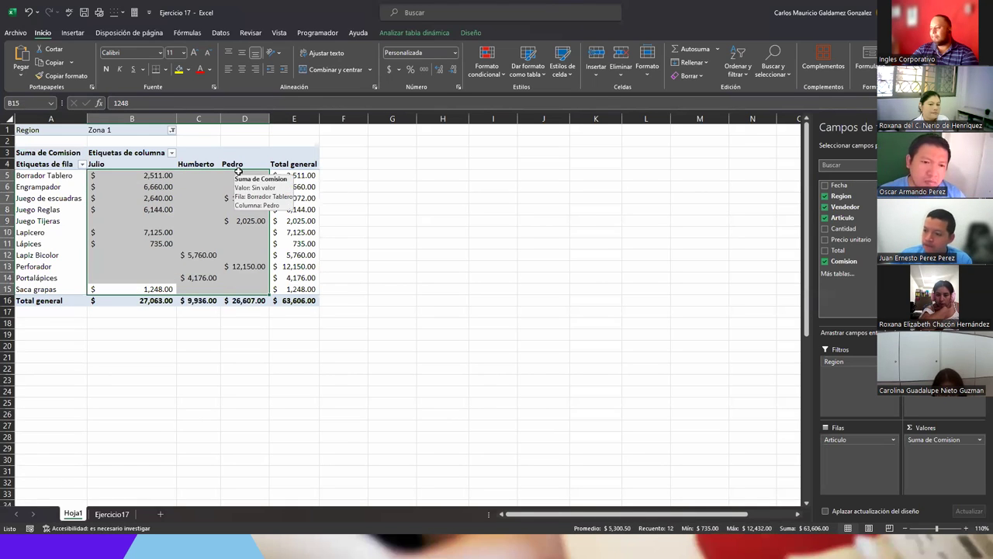
left_click(147, 244)
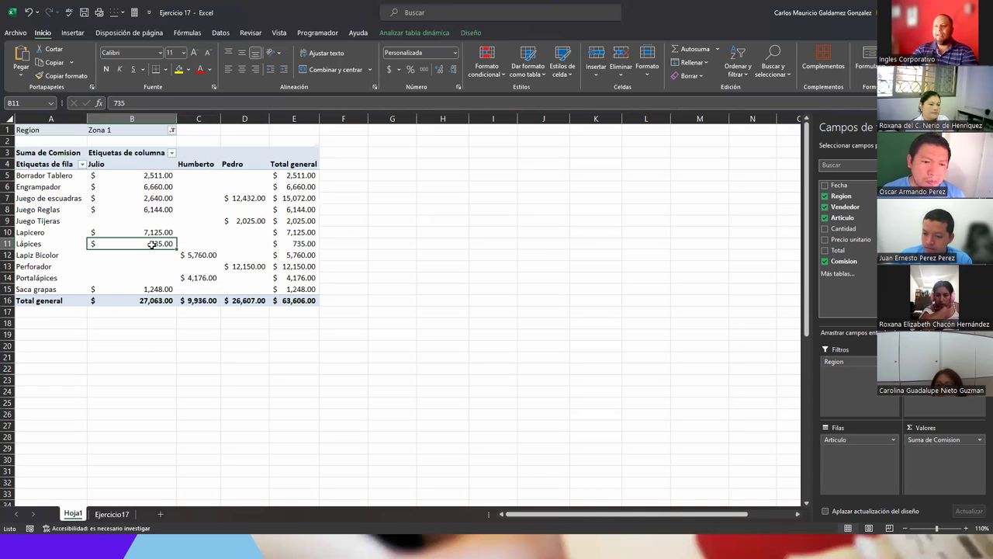
Change the pivot table's Region report filter to Zona 2.
left_click(172, 129)
key("Escape")
left_click(171, 131)
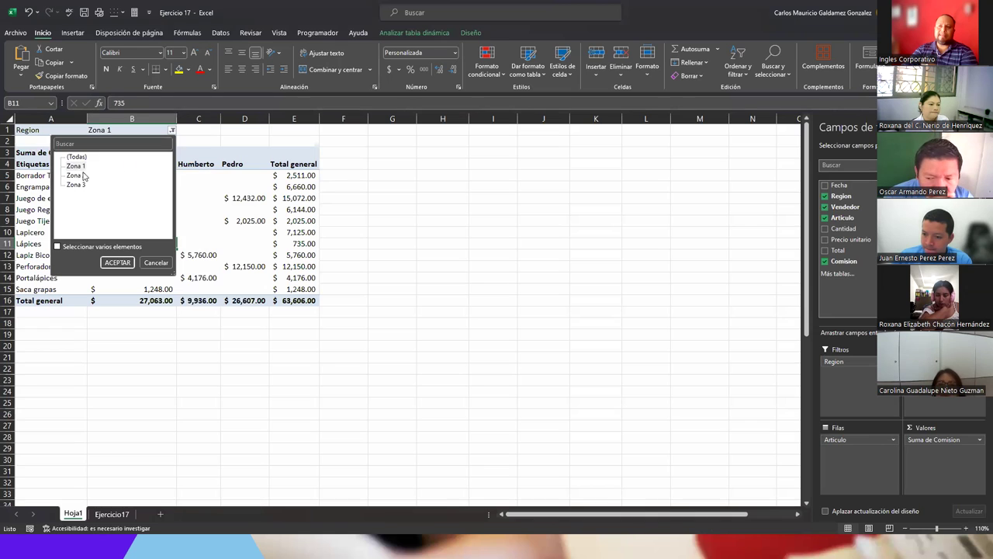
left_click(77, 175)
left_click(118, 262)
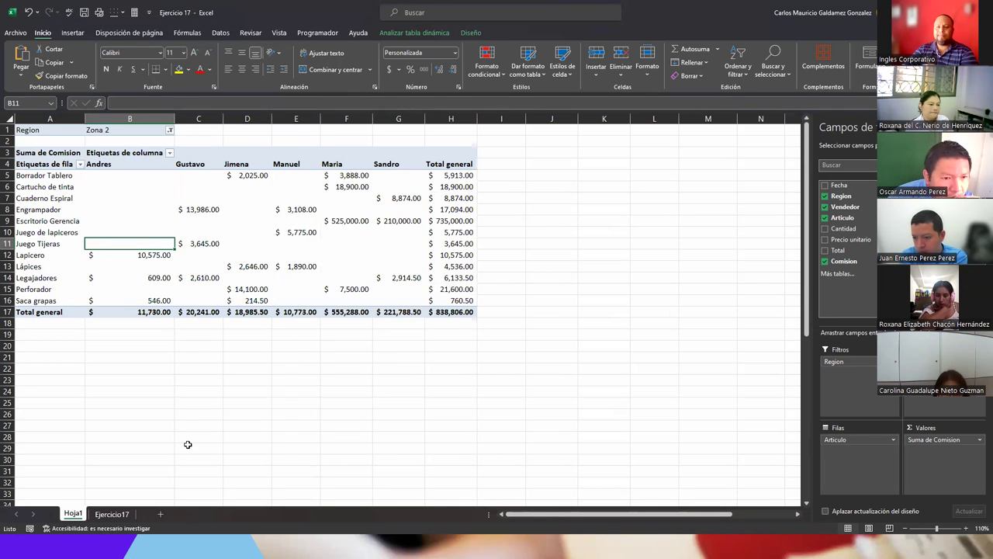
Change the Region filter of the Ejercicio17 source table to show only Zona 2.
left_click(112, 514)
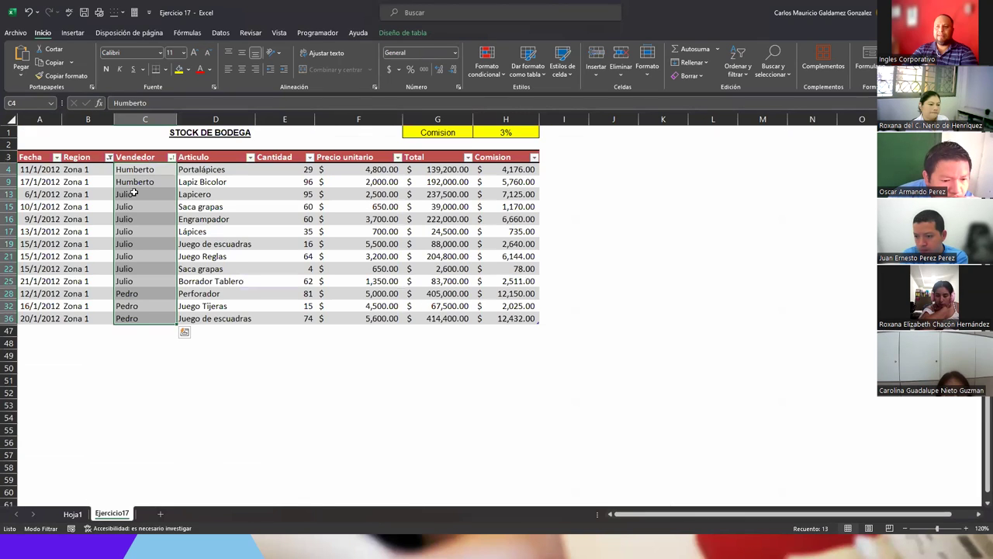
left_click(108, 158)
left_click(31, 302)
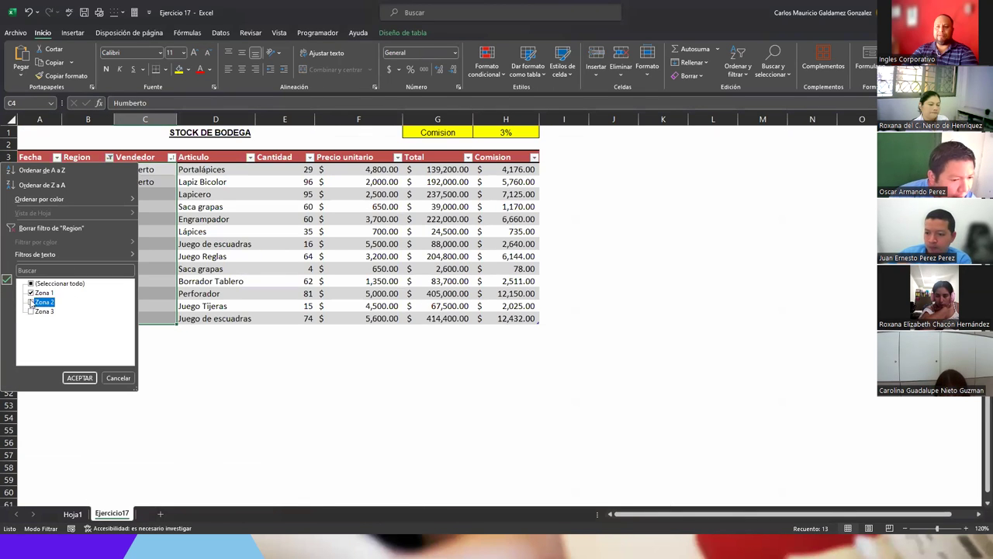
left_click(31, 292)
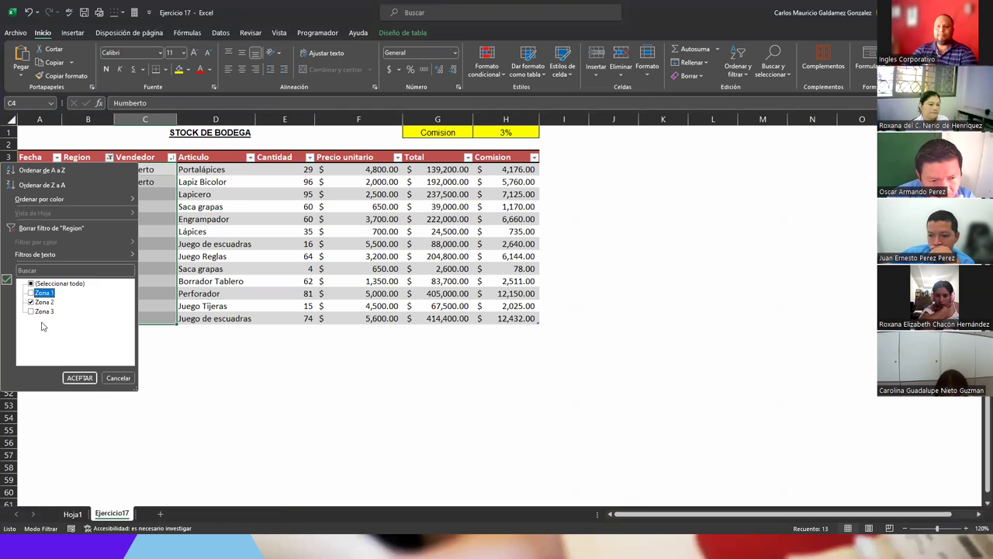
left_click(80, 378)
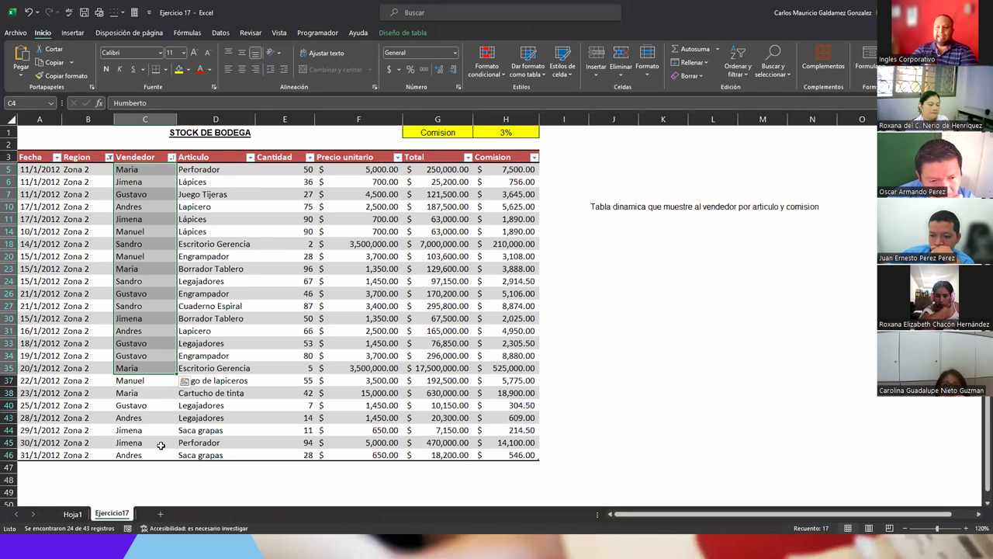
Compare the Zona 2 entries in the Vendedor column with the pivot table's seller headings in B4:G4.
left_click(160, 444)
left_click_drag(134, 170, 132, 453)
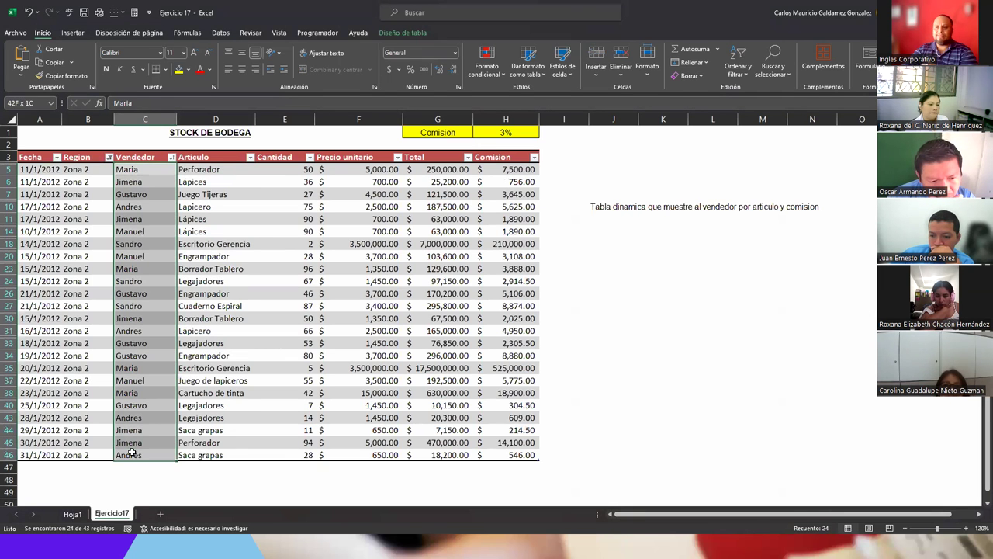
left_click(73, 513)
left_click_drag(113, 164, 380, 166)
left_click_drag(333, 286, 332, 287)
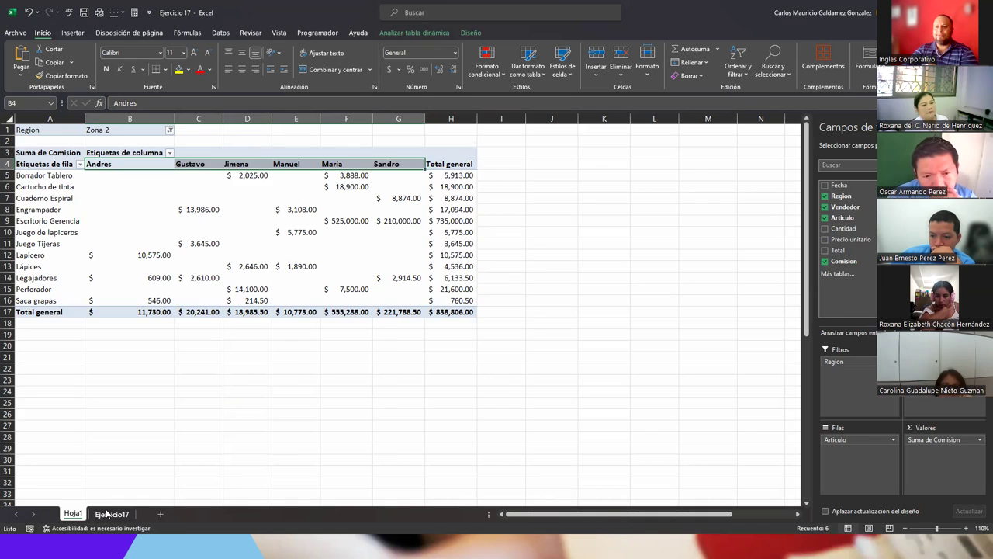
left_click(108, 514)
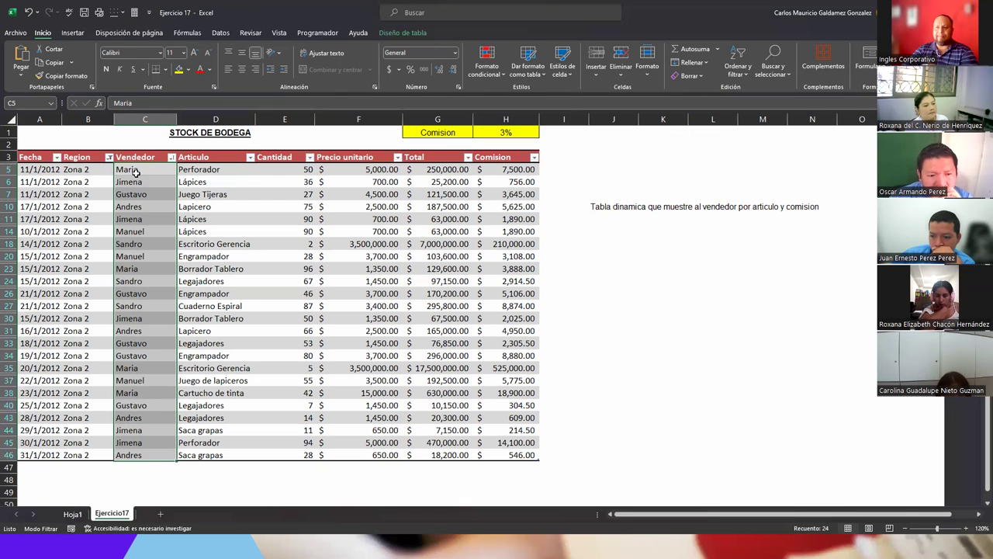
left_click_drag(136, 171, 146, 454)
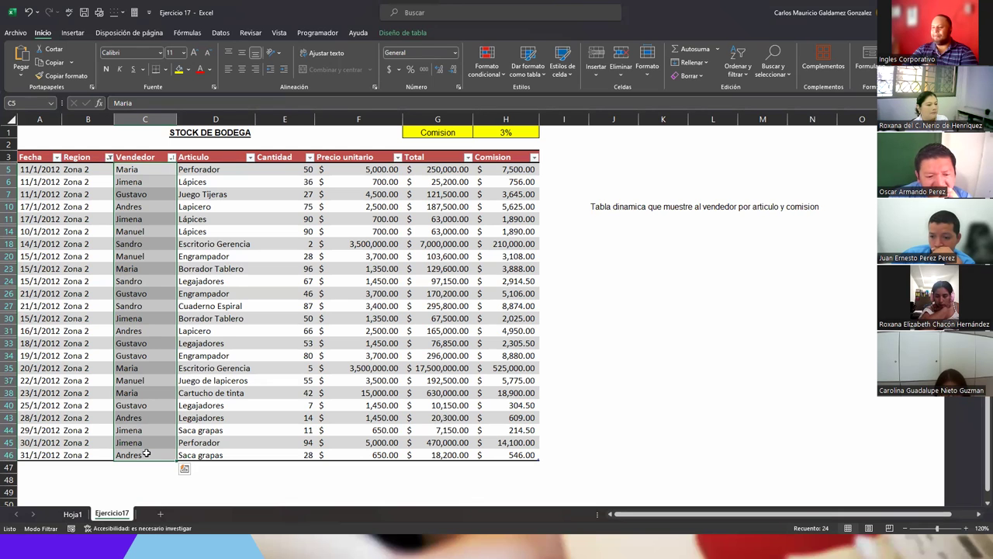
left_click(73, 513)
left_click_drag(182, 164, 412, 164)
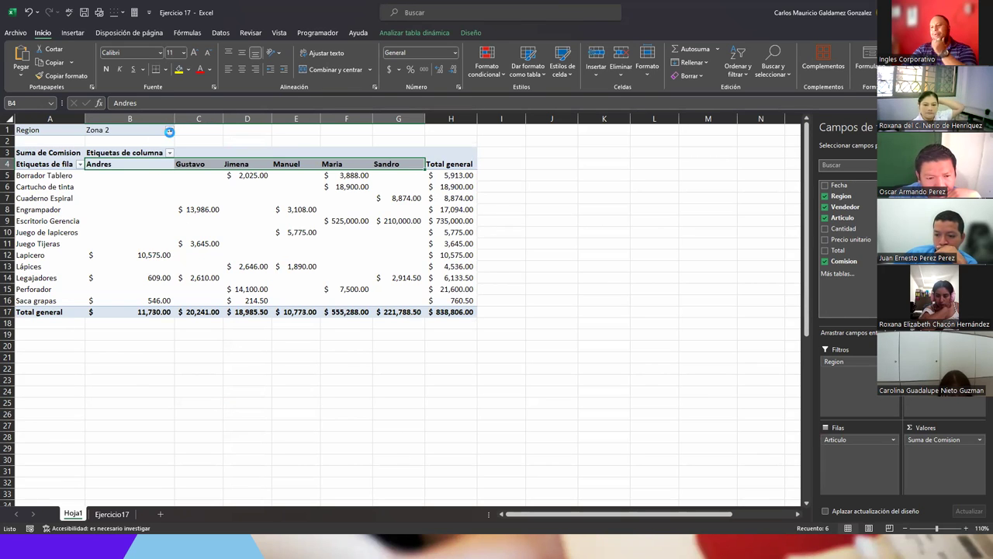
Switch the pivot table's Region report filter to Zona 3 and back to Zona 2.
left_click(169, 131)
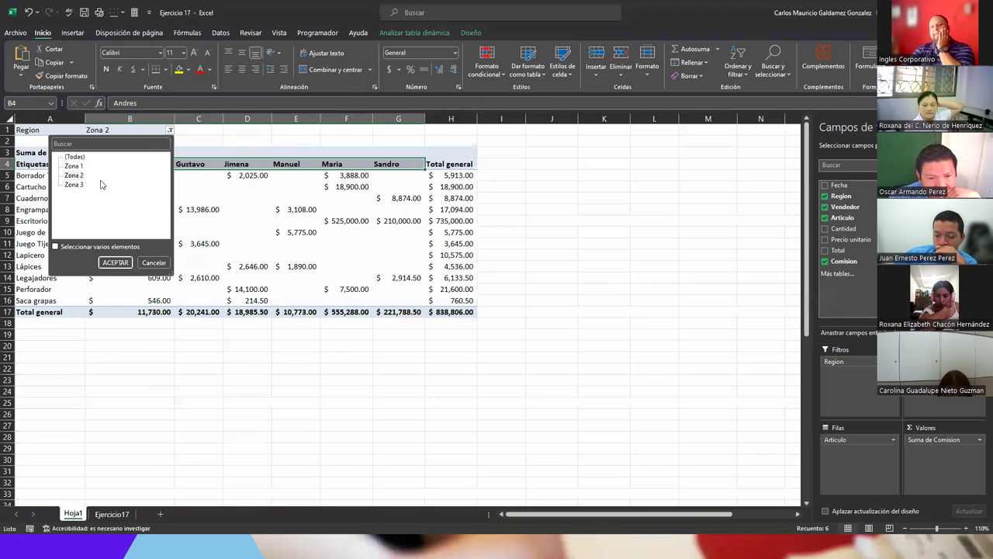
left_click(114, 262)
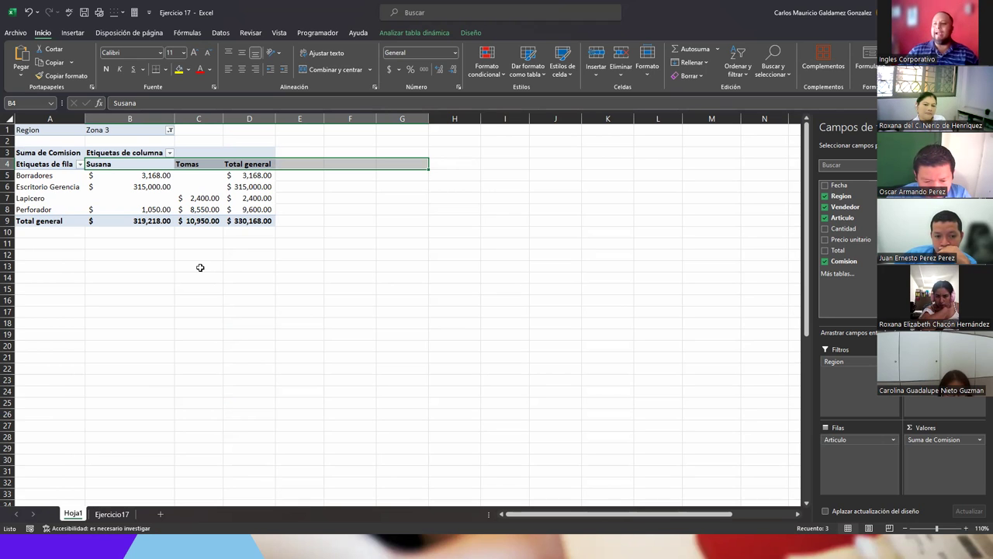
left_click(170, 130)
left_click(74, 176)
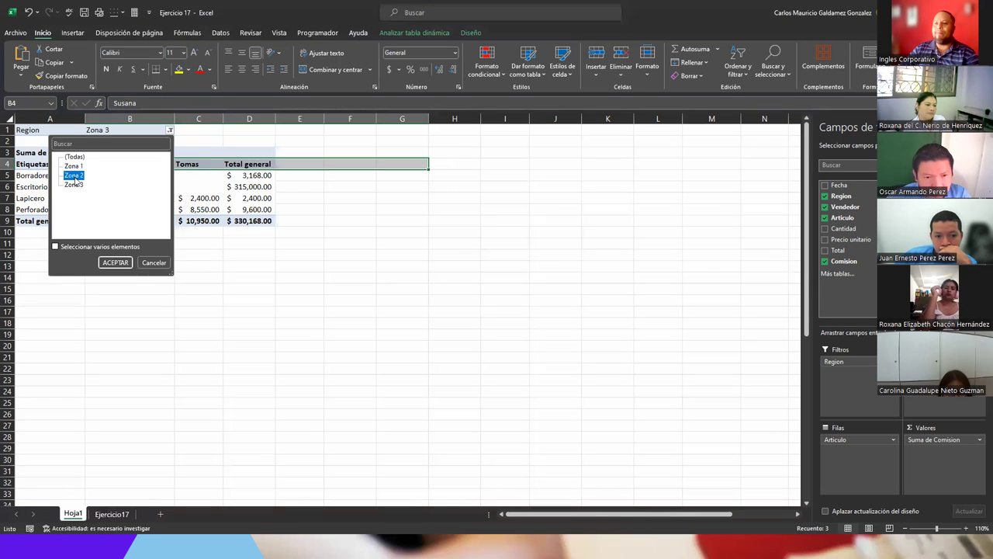
left_click(115, 262)
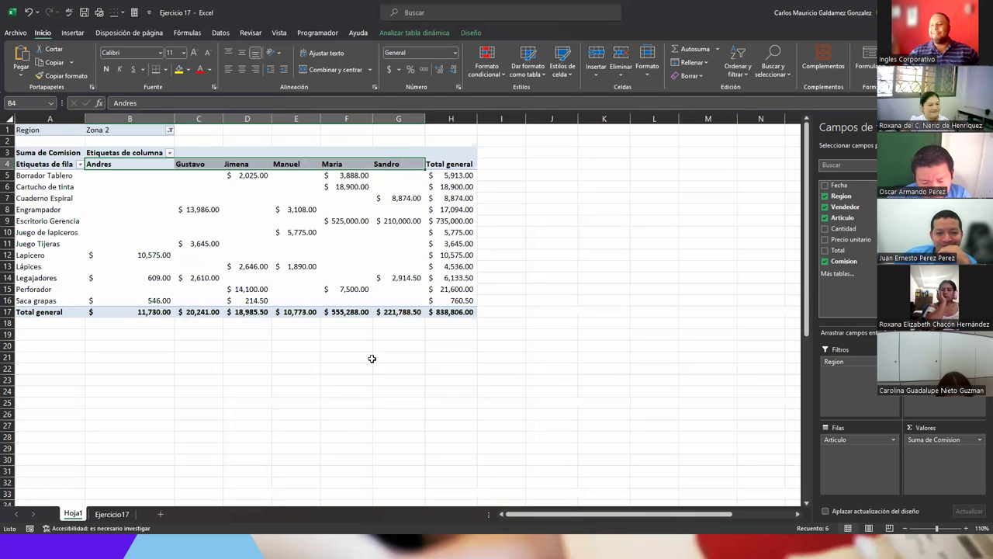
left_click(245, 264)
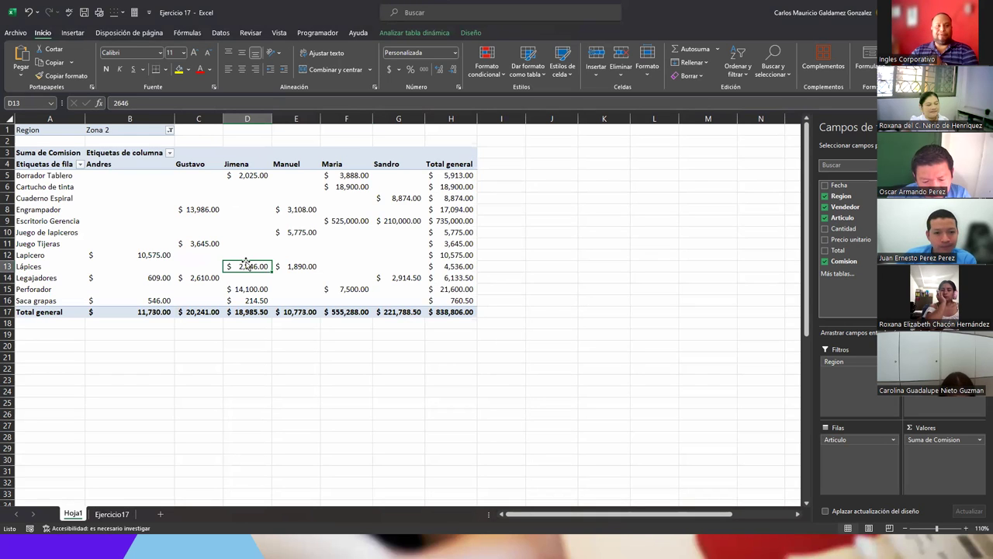
Enable multiple item selection in the pivot's Region filter and show Zona 2 and Zona 3 together.
left_click(170, 130)
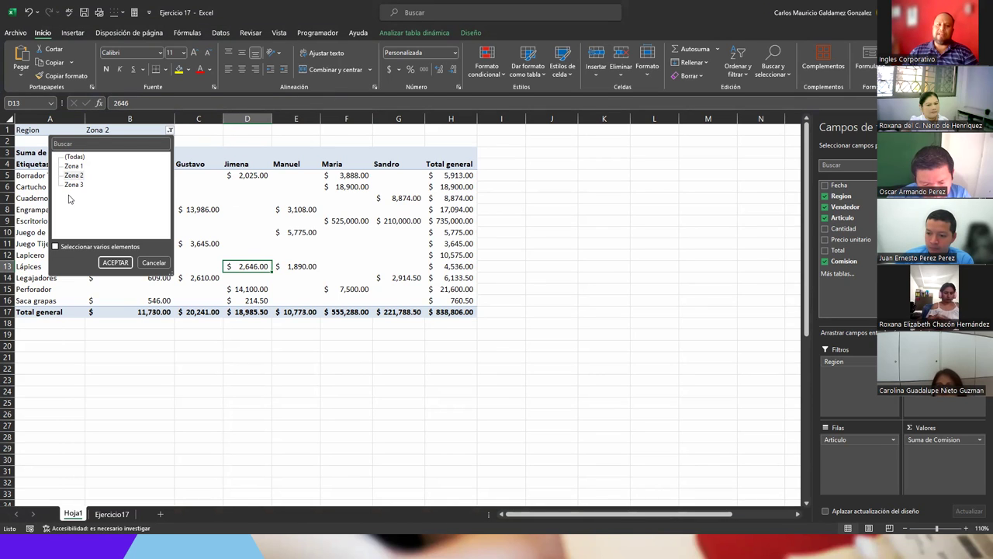
left_click(54, 246)
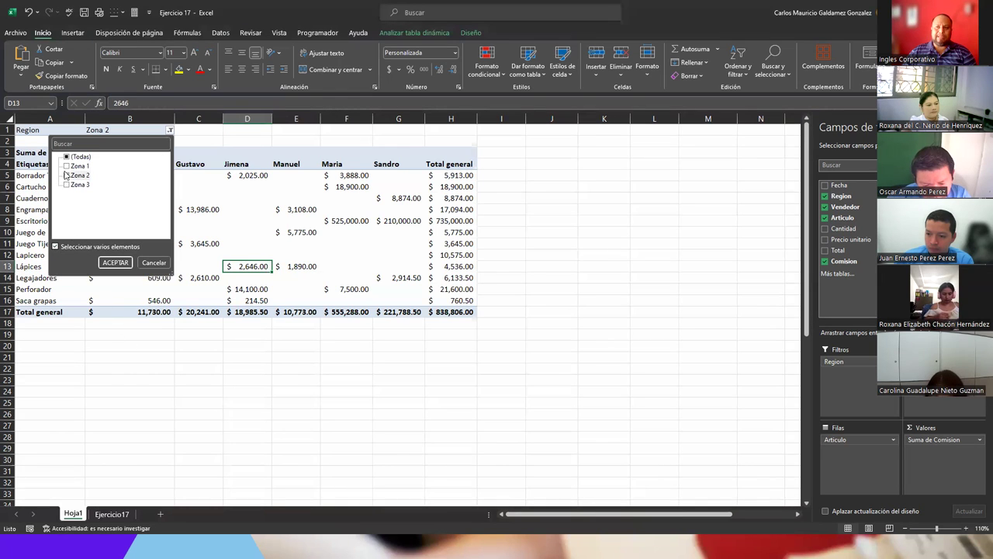
left_click(115, 263)
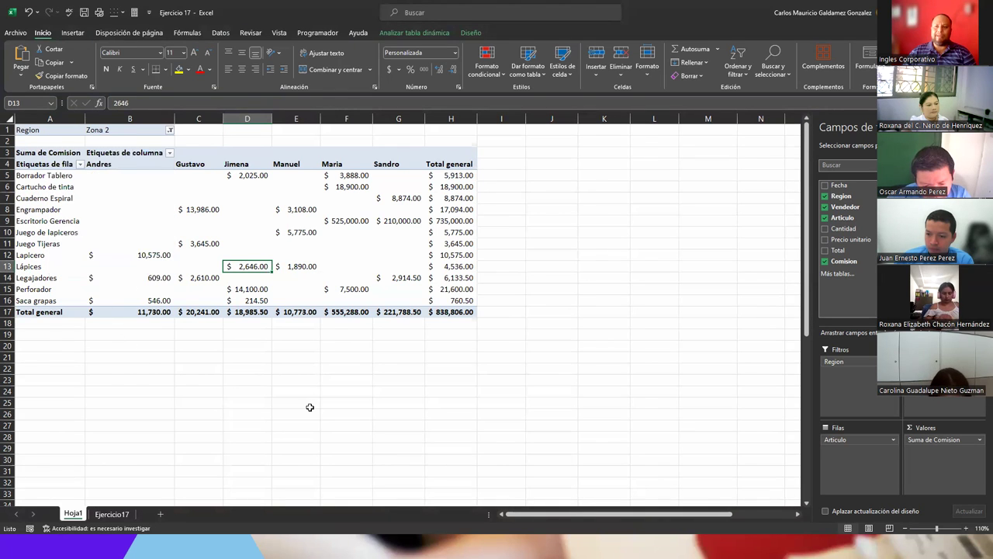
left_click(171, 130)
left_click(68, 176)
left_click(68, 185)
left_click(68, 176)
left_click(69, 166)
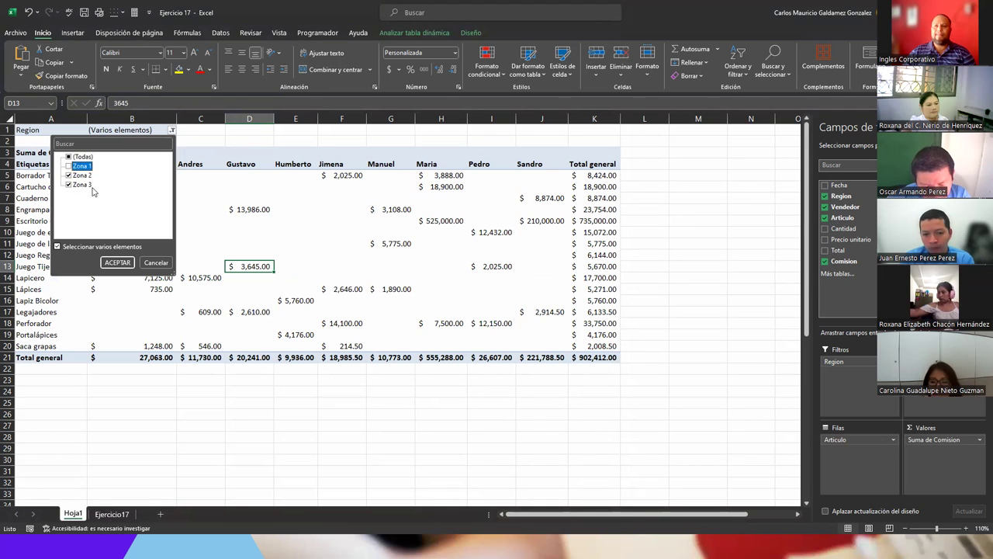
key("Return")
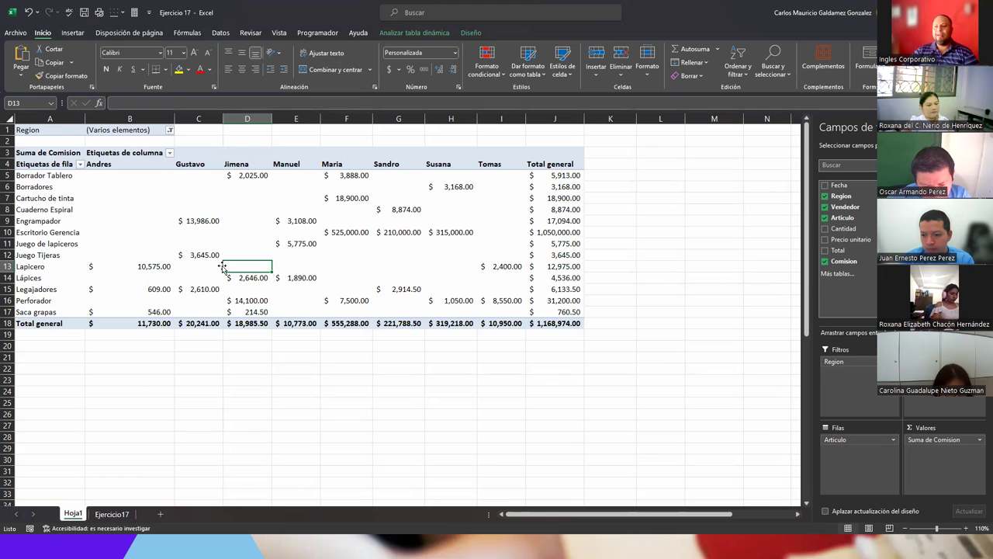
Reset the pivot's Region filter to (Todas) and remove the Region field from the report filters.
left_click(170, 131)
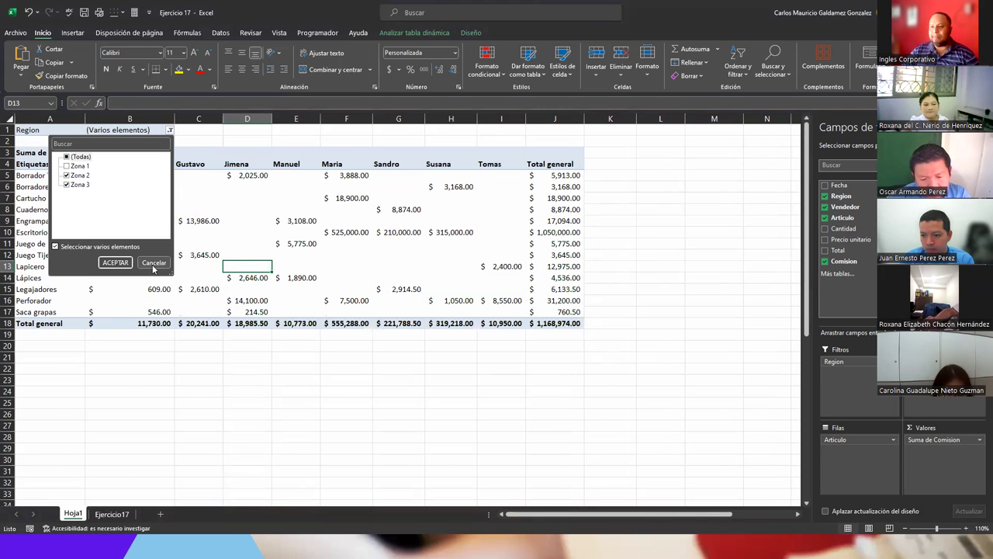
left_click(67, 157)
left_click(113, 263)
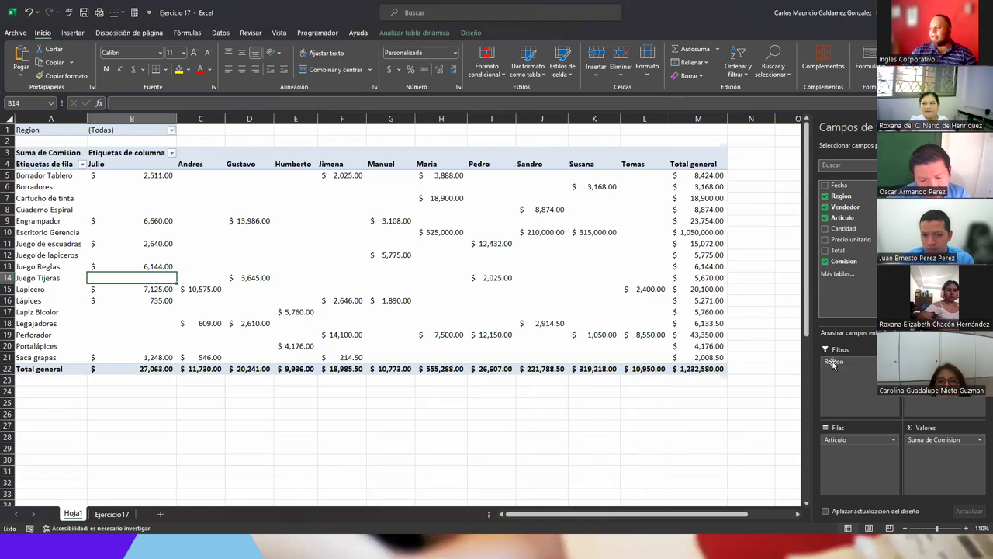
left_click(236, 256)
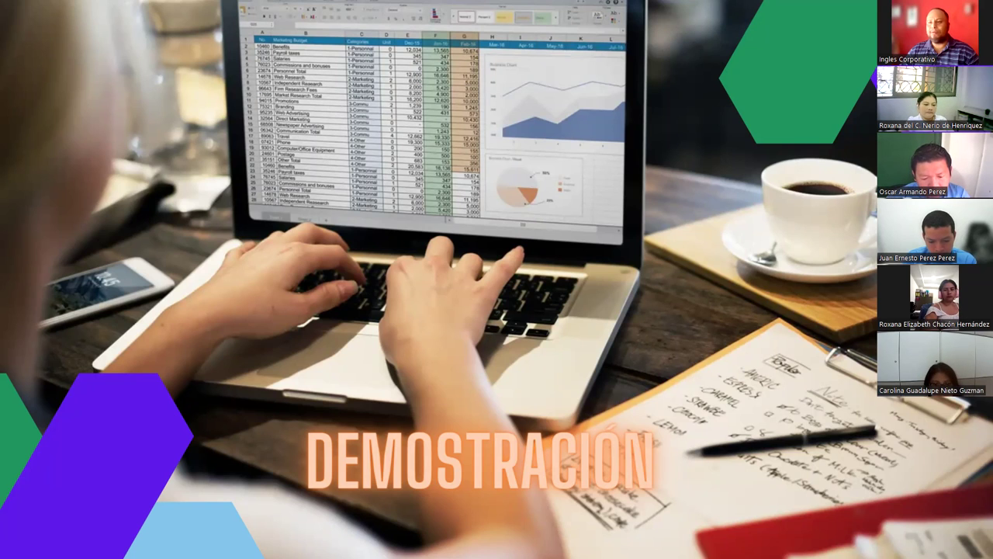
Switch to File Explorer and open the Ejercicios folder under 2023, CURSOS INGLESCORPORATIVO, 1. EXCEL INTERMEDIO_copy20H G10-EXI-07-1-2-PM-23.
key("alt+Tab")
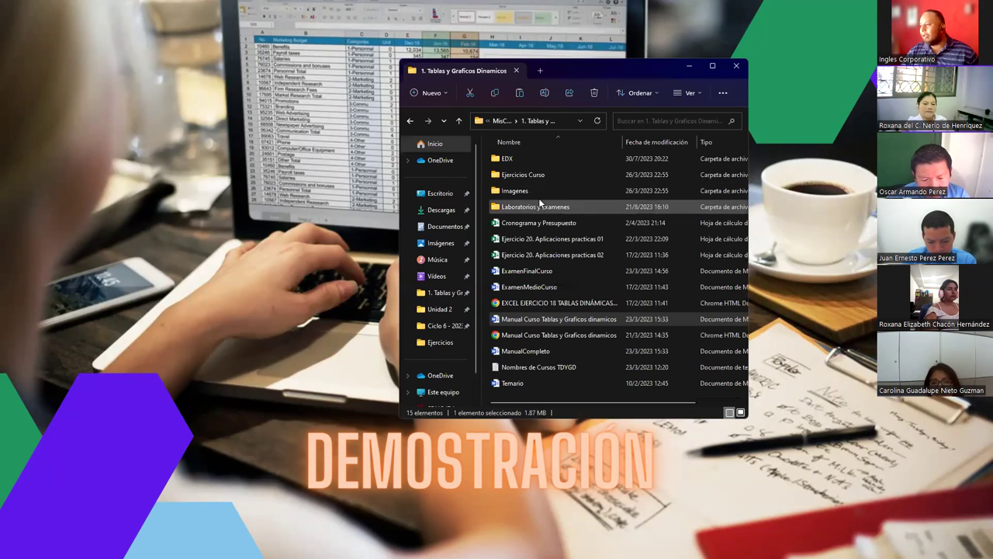
left_click(458, 121)
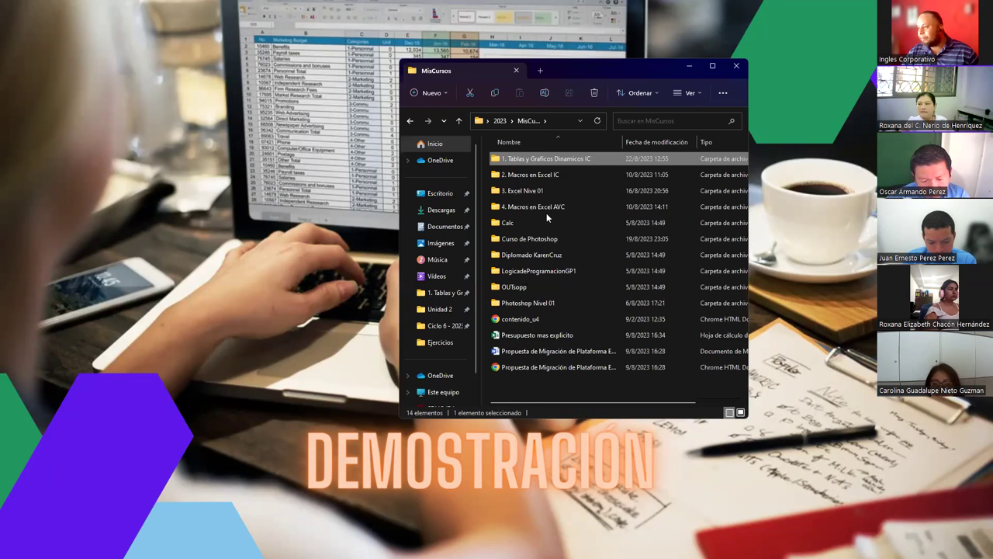
left_click(454, 124)
double_click(526, 256)
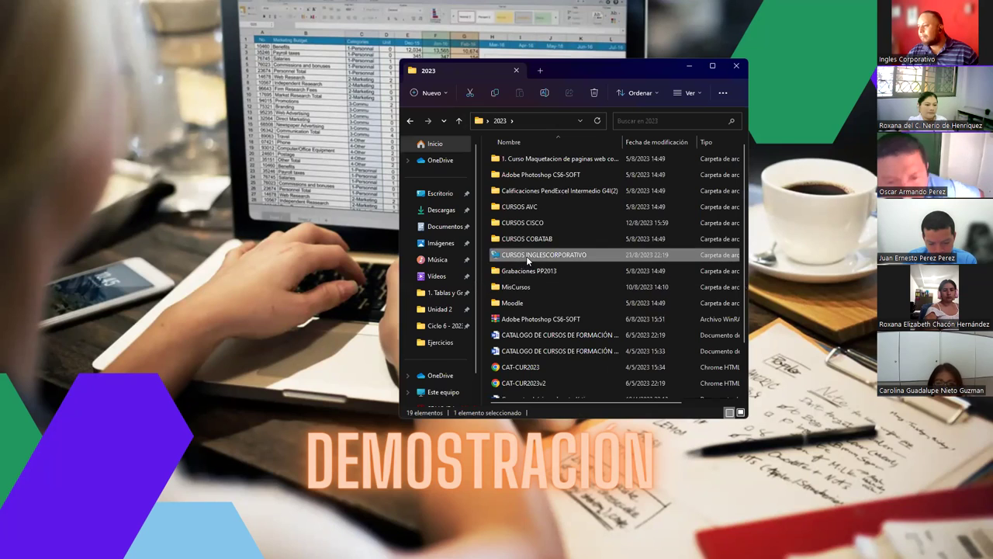
double_click(565, 160)
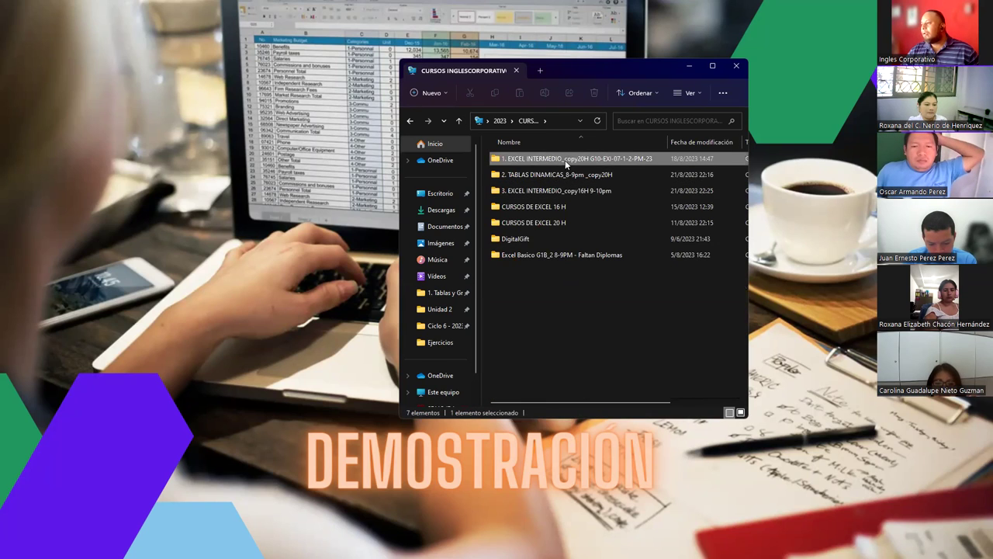
double_click(543, 206)
left_click(506, 178)
double_click(506, 177)
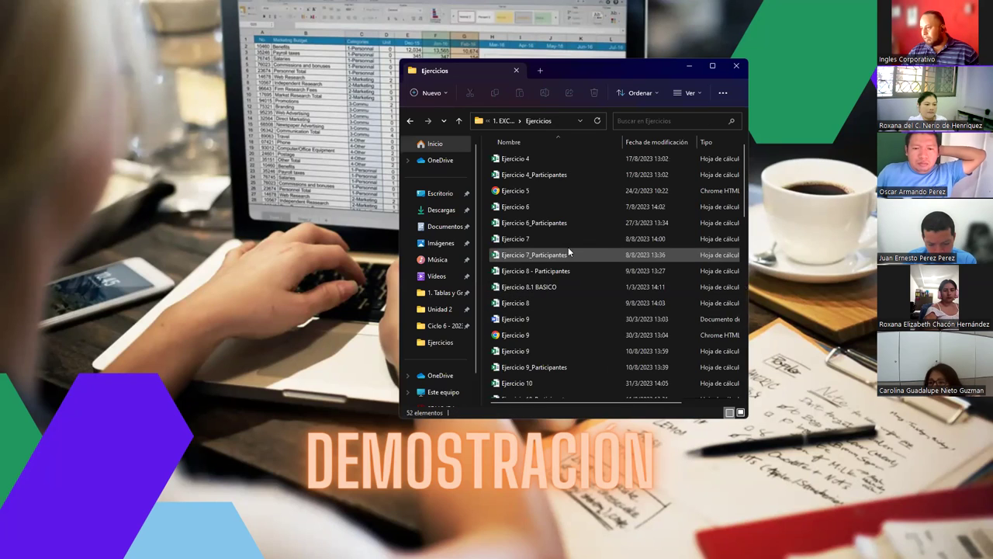
Find the Ejercicio 17 Participantes2 workbook in the Ejercicios folder and open it in Excel.
scroll(555, 367, "down", 5)
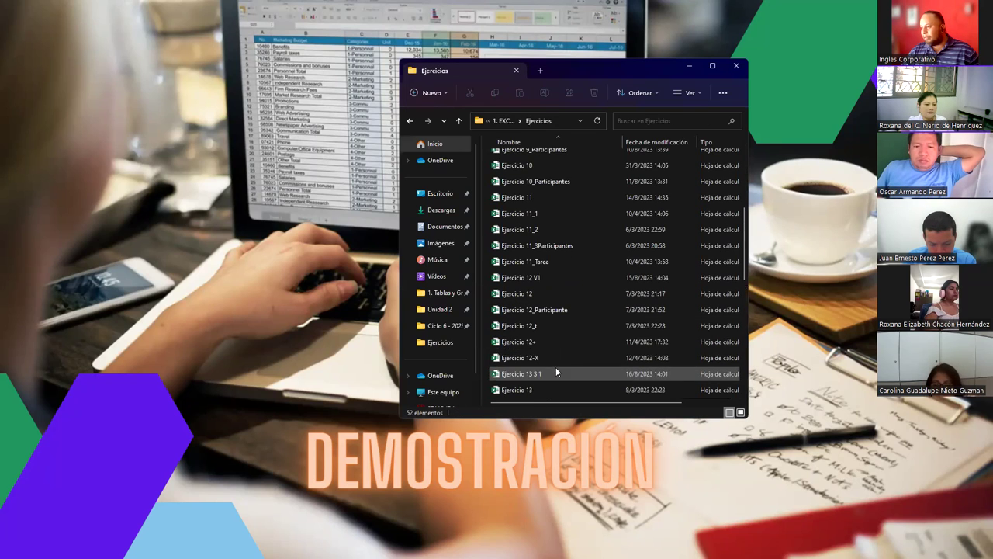
scroll(566, 338, "down", 7)
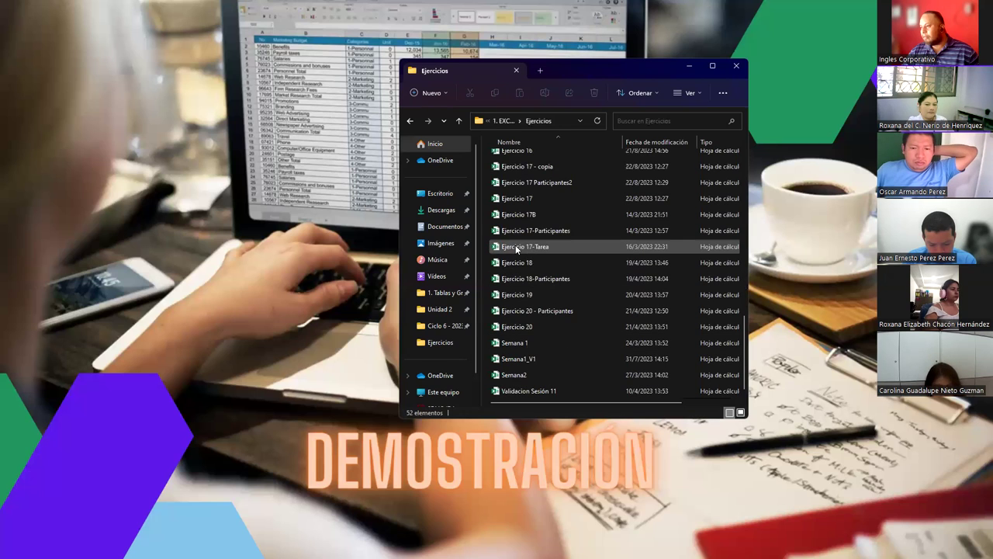
left_click(500, 183)
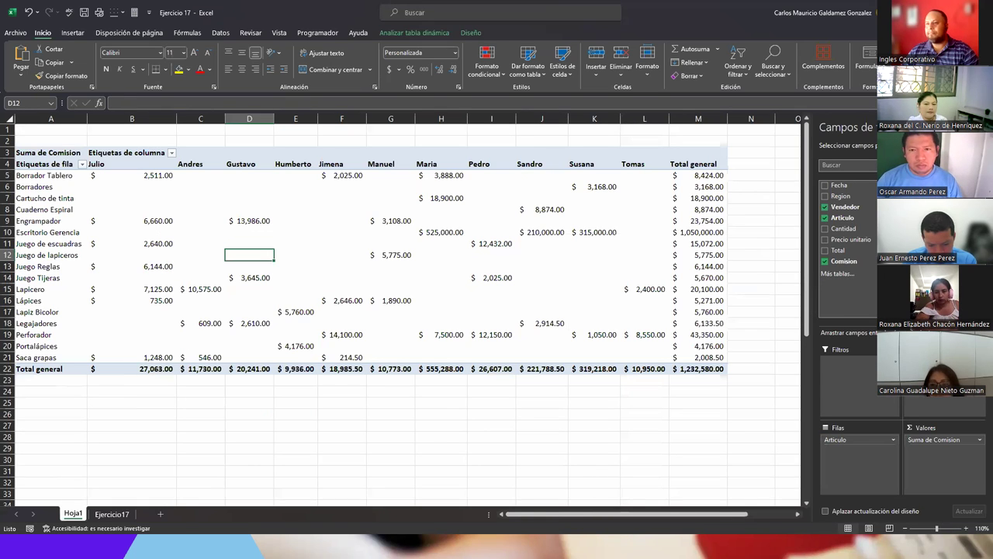
left_click(14, 34)
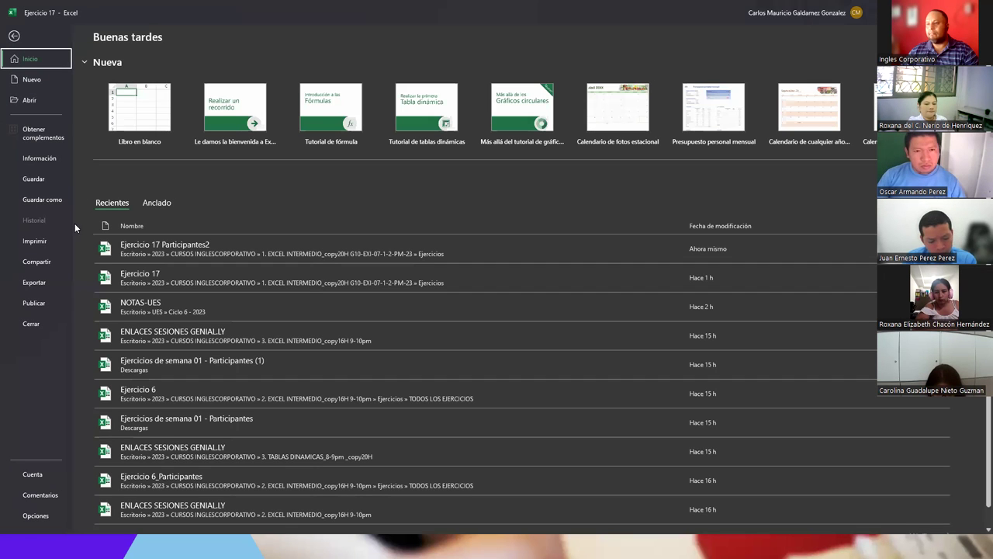
left_click(164, 245)
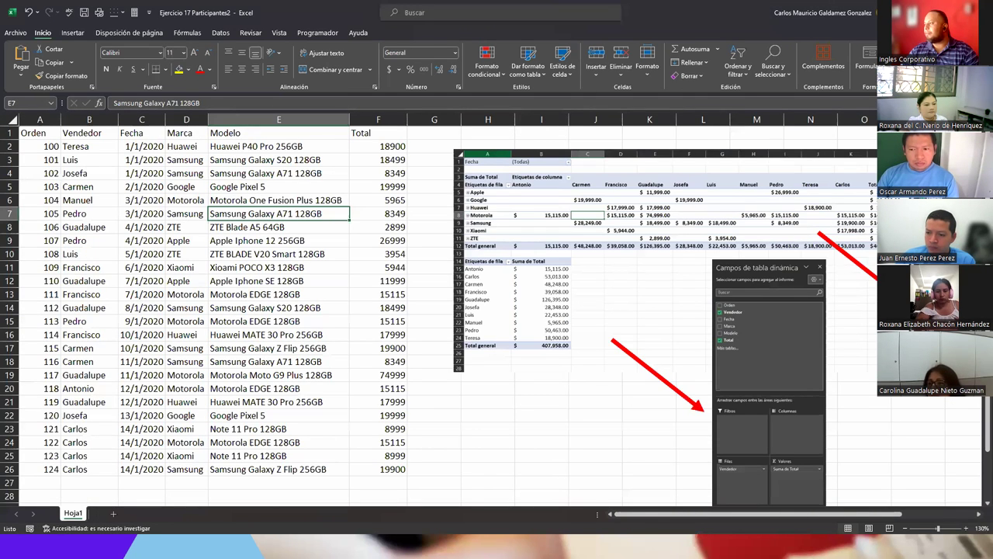
Return to the Ejercicio 17 workbook, save it and close it.
key("alt+Tab")
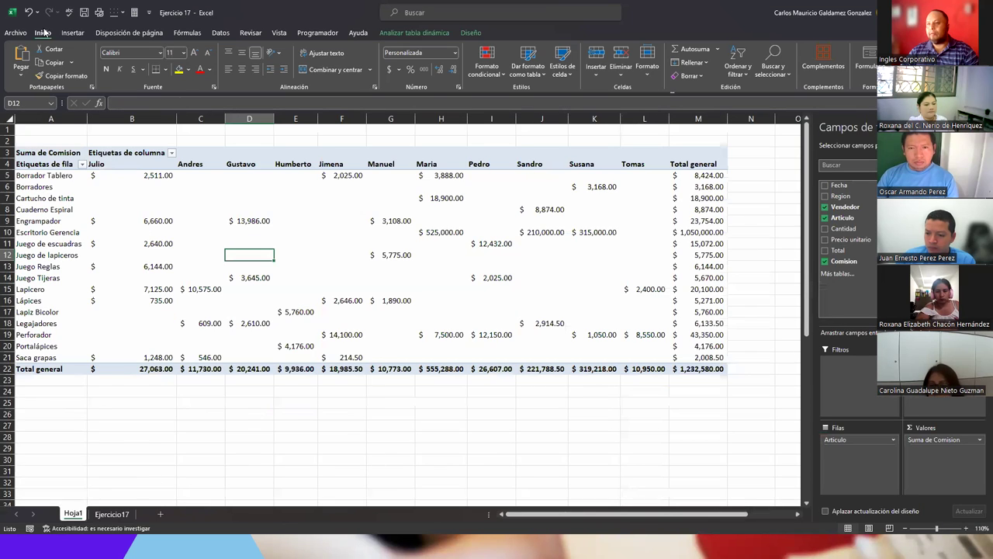
left_click(15, 32)
left_click(43, 177)
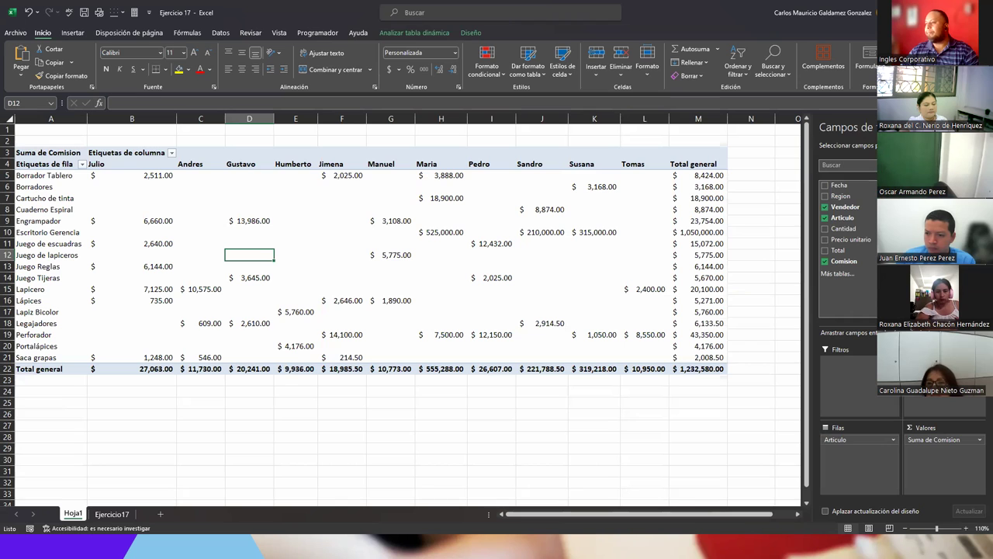
key("alt+F4")
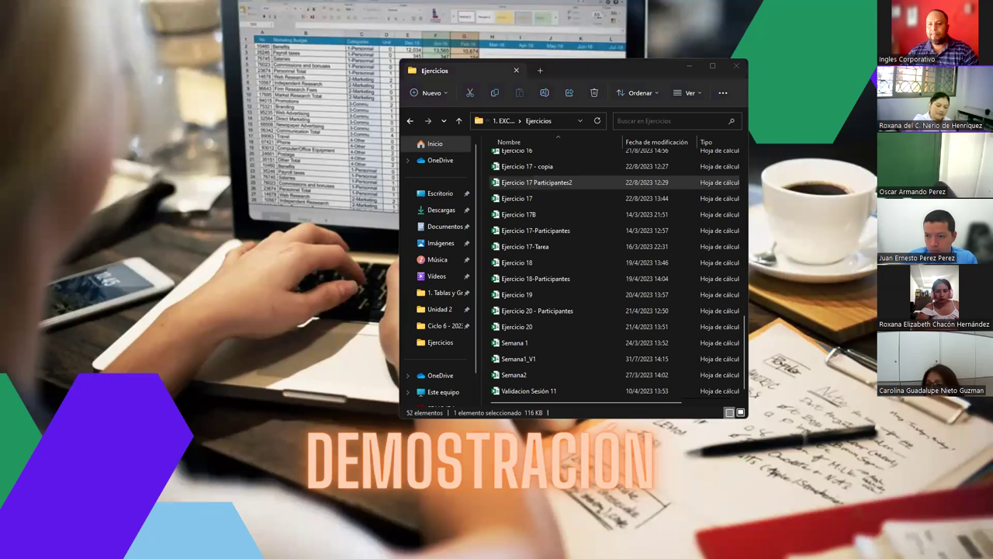
Open the Ejercicio 17 Participantes2 workbook from the Ejercicios folder and maximize its window.
left_click(532, 183)
double_click(533, 183)
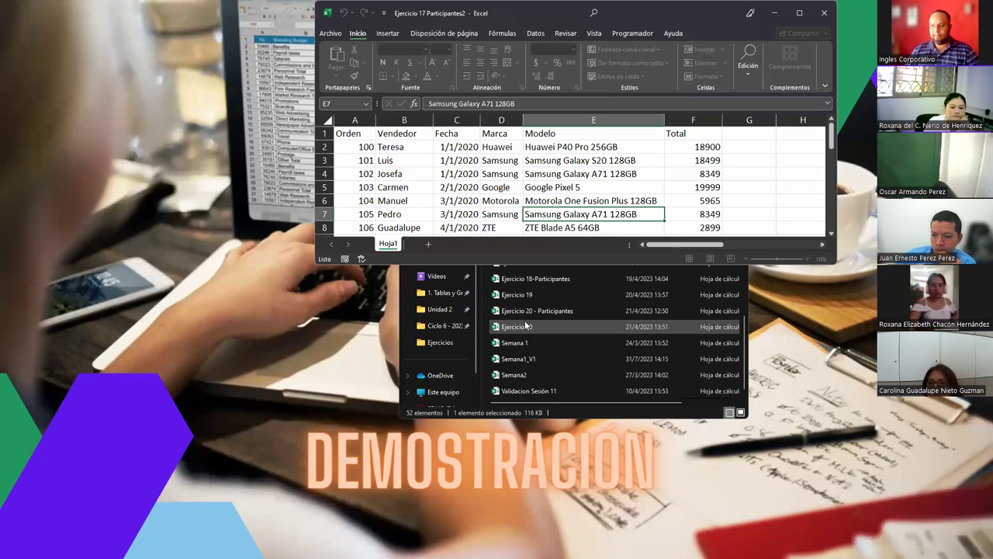
left_click(800, 13)
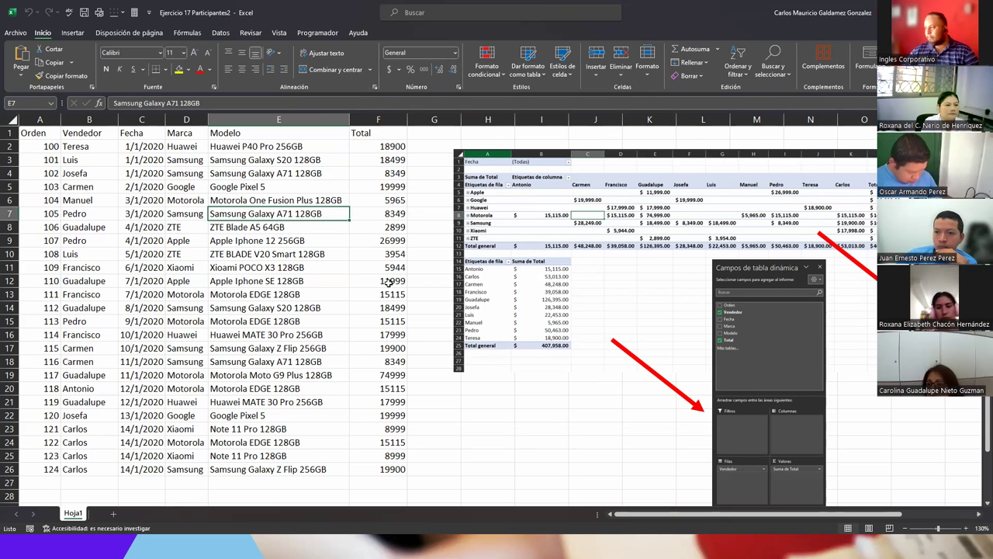
left_click_drag(885, 515, 332, 442)
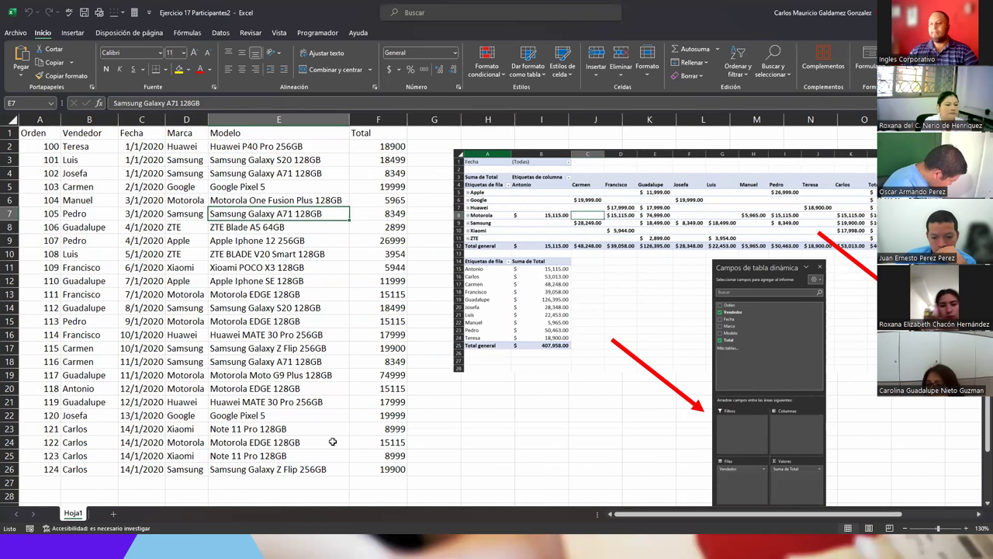
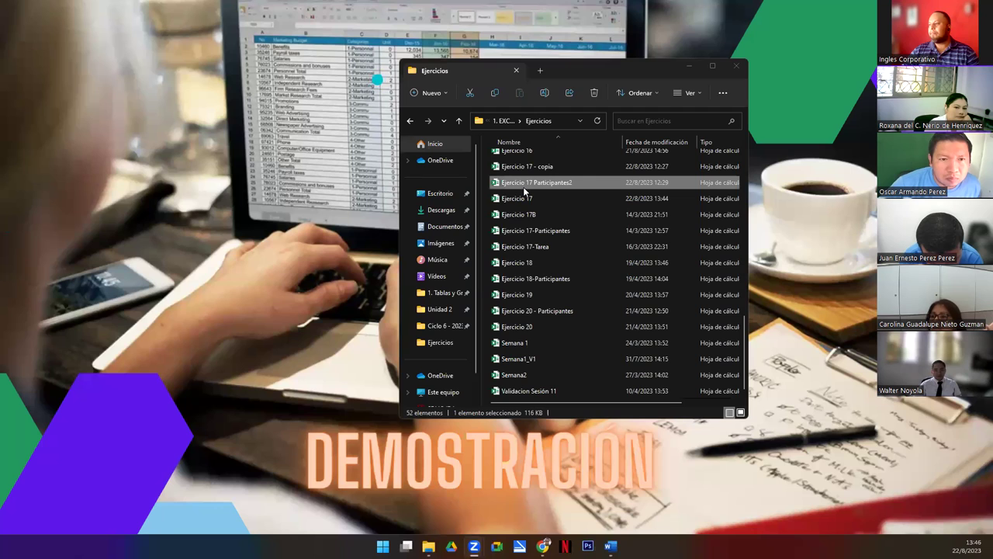
Reopen the Ejercicio 17 Participantes2 workbook and show the sample pivot table images beside the sales data on Hoja1.
double_click(523, 186)
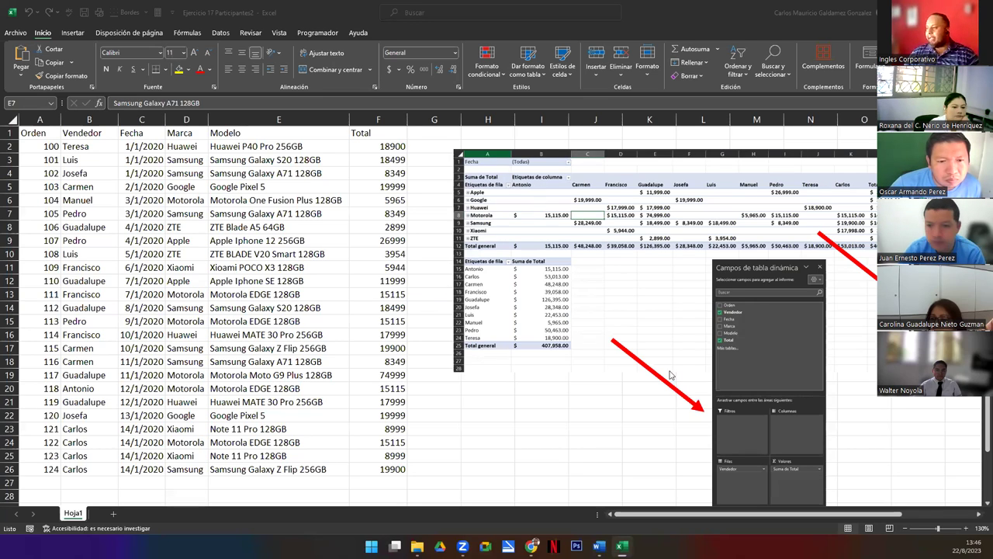
left_click_drag(978, 518, 978, 518)
left_click_drag(981, 450, 978, 462)
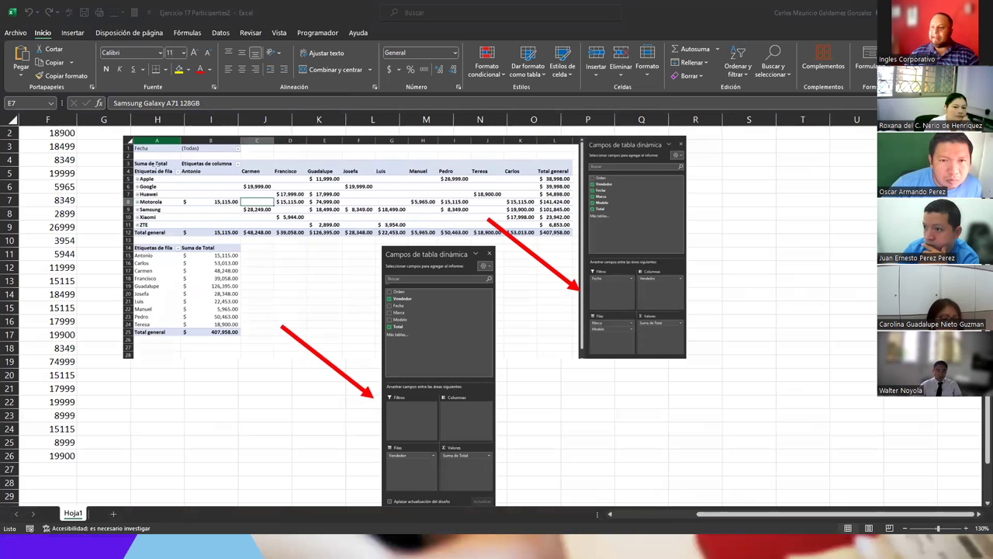
Outline the sample brand-by-salesperson pivot table with a red annotation rectangle, from its Fecha filter down to its Total general row.
mouse_move(132, 159)
left_mouse_down()
mouse_move(198, 213)
mouse_move(484, 250)
mouse_move(574, 245)
left_mouse_up()
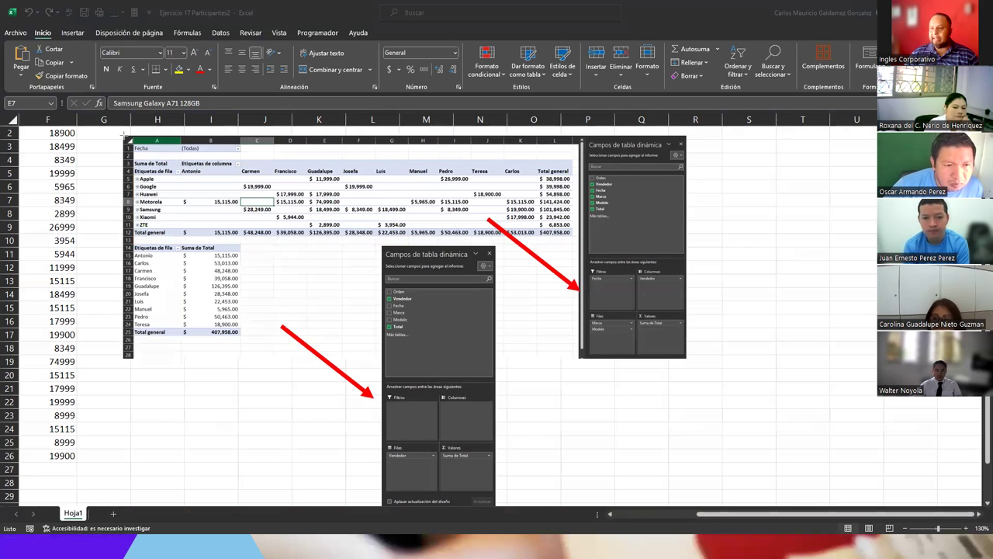
mouse_move(124, 137)
left_mouse_down()
mouse_move(478, 230)
mouse_move(573, 242)
left_mouse_up()
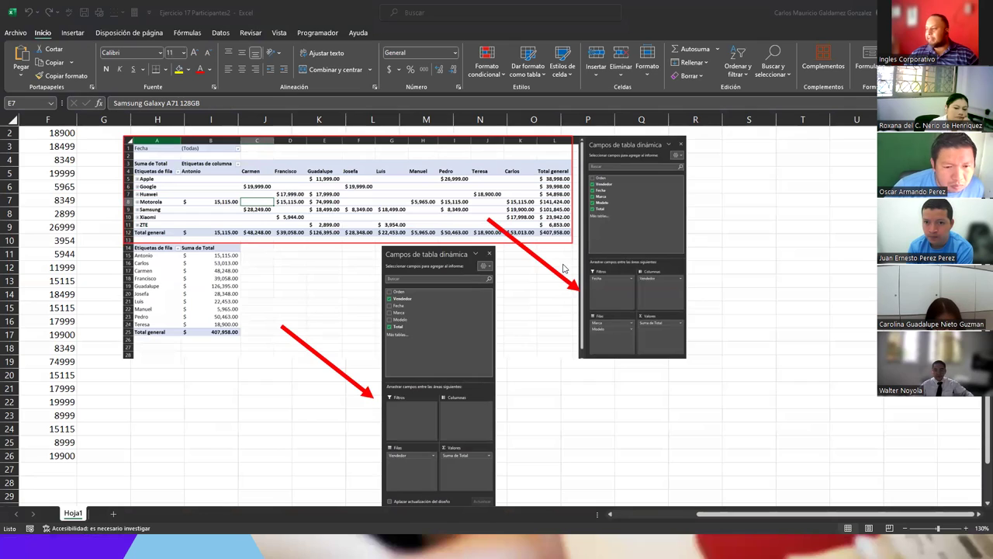
scroll(577, 293, "up", 2, "ctrl")
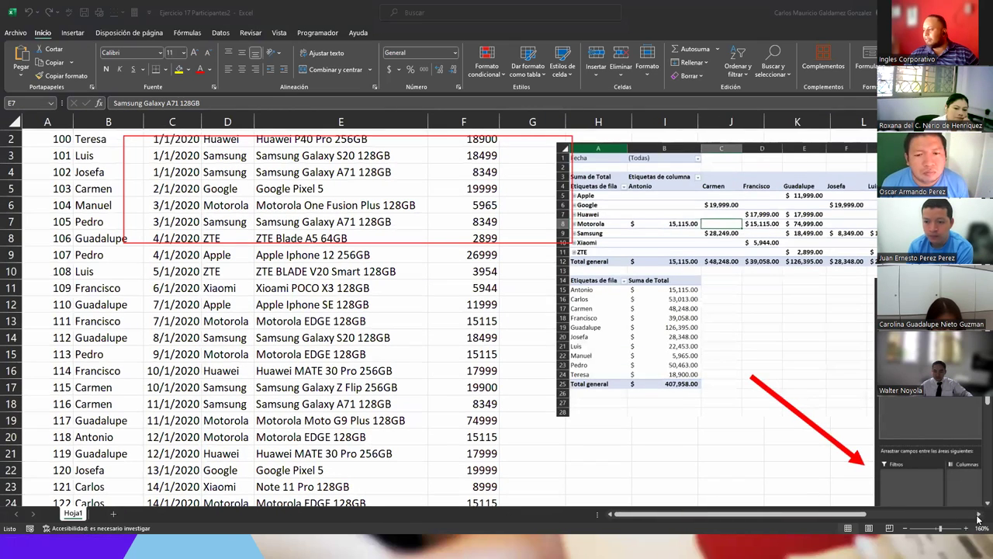
Examine the sales data and the two reference pivot tables with their field layouts on Hoja1.
left_click_drag(617, 514, 708, 516)
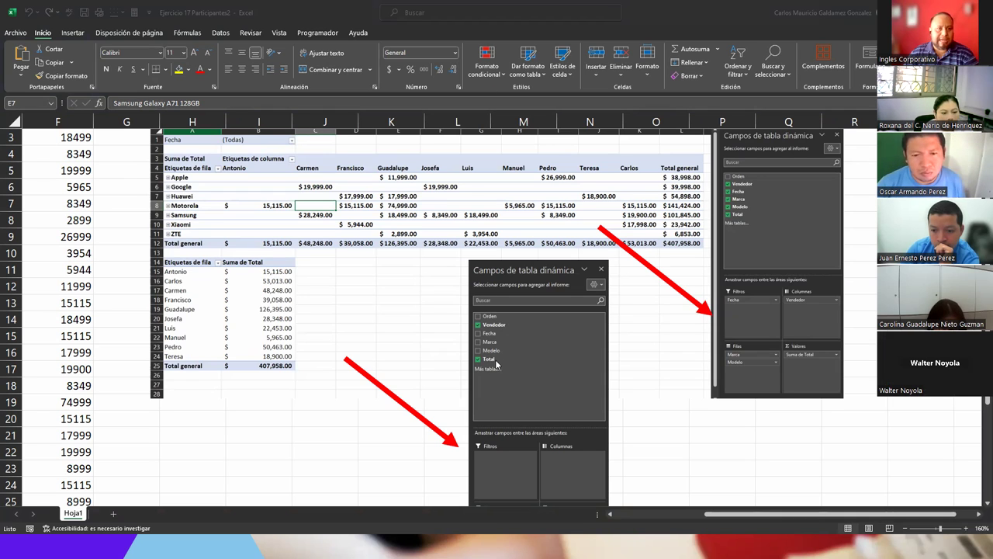
scroll(618, 458, "down", 5)
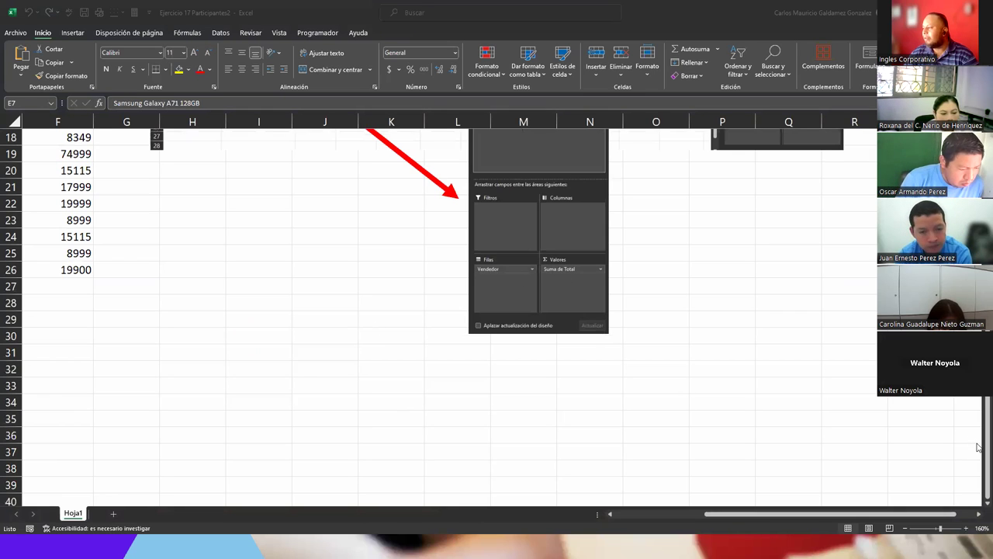
left_click(978, 407)
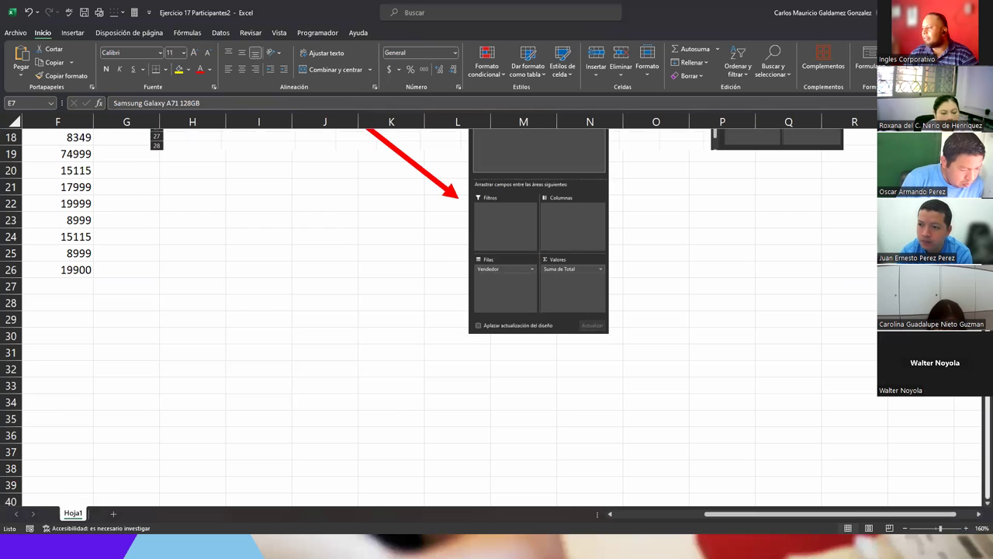
scroll(815, 241, "up", 2)
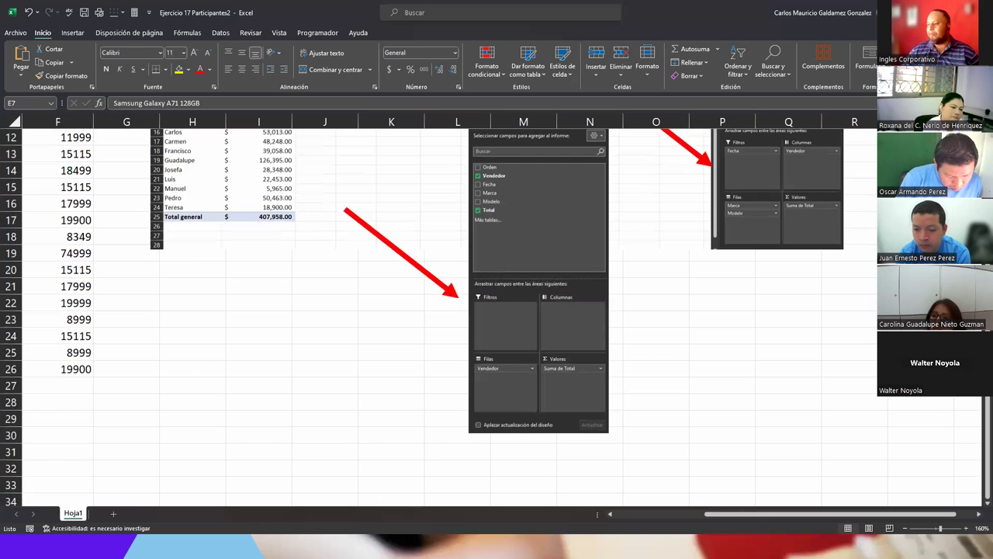
scroll(628, 514, "left", 3)
scroll(628, 515, "left", 3)
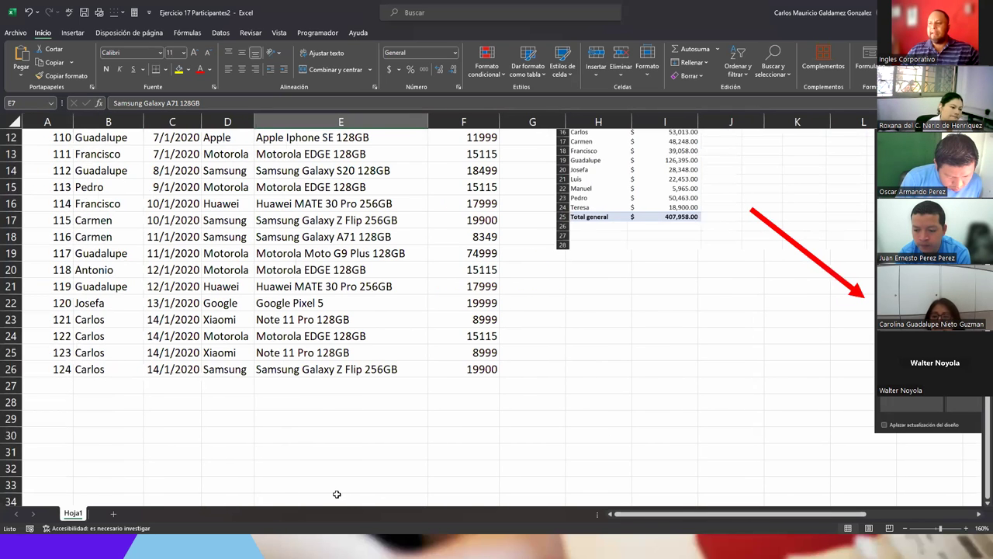
scroll(337, 493, "up", 4)
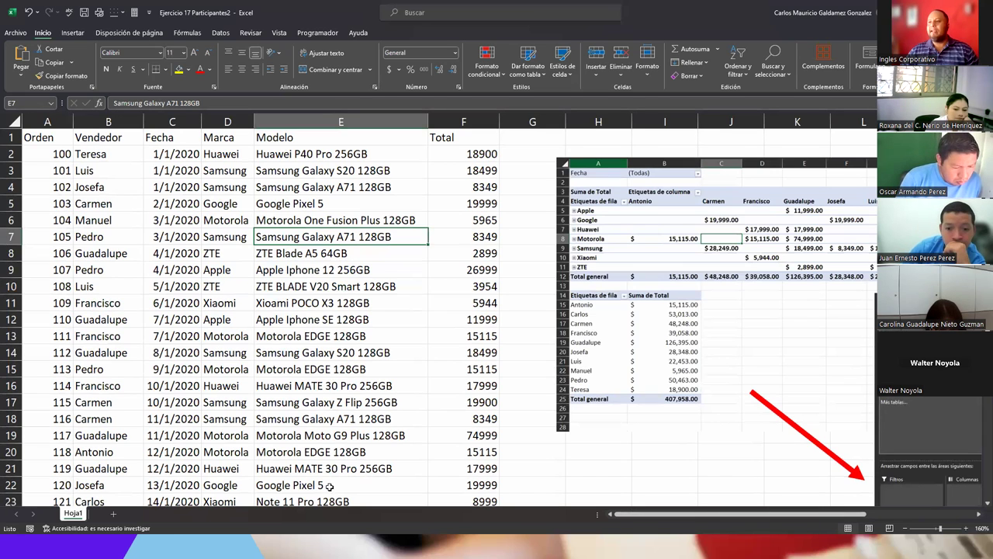
left_click(238, 270)
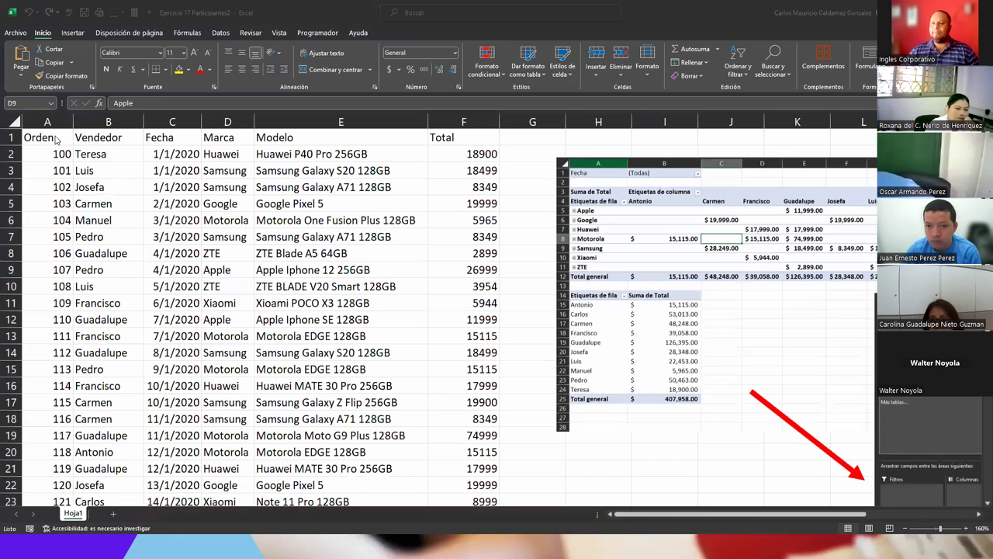
Convert the sales data in A1:F26 into a table with headers.
left_click(315, 302)
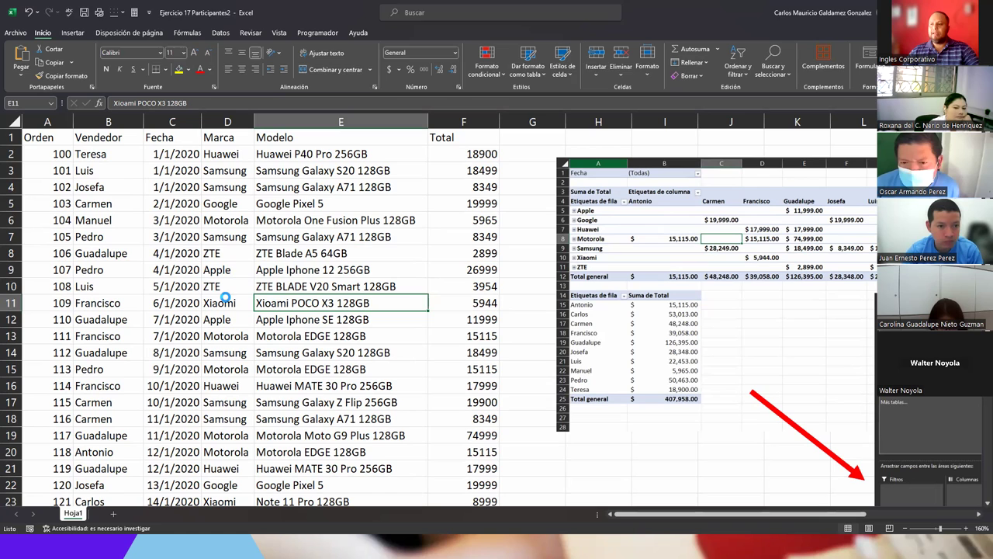
key("ctrl+t")
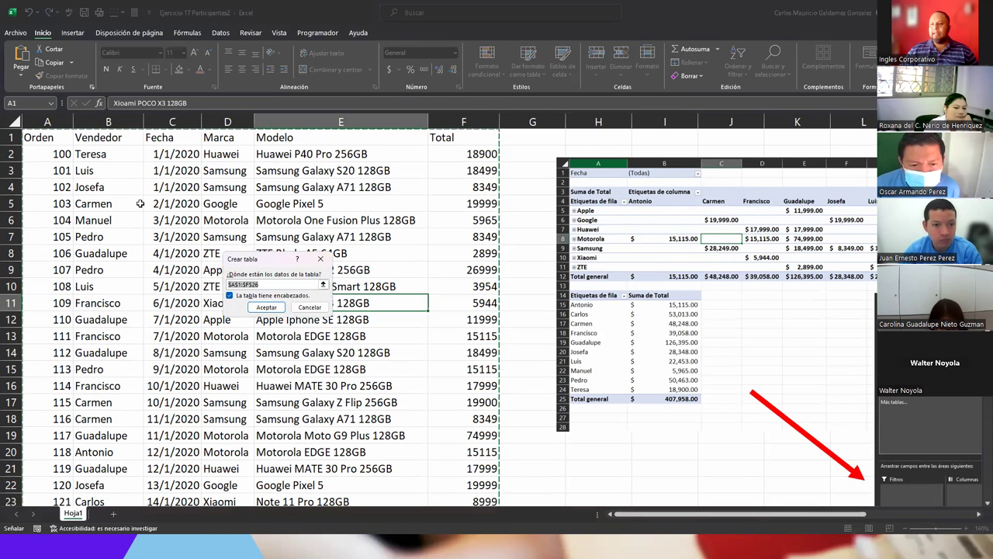
scroll(260, 326, "down", 9)
scroll(260, 326, "up", 4)
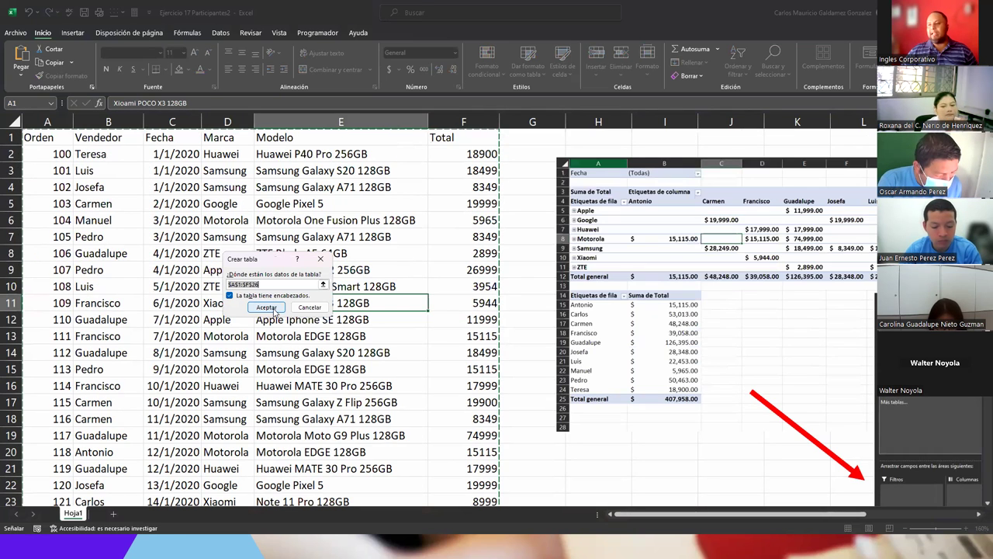
left_click(272, 309)
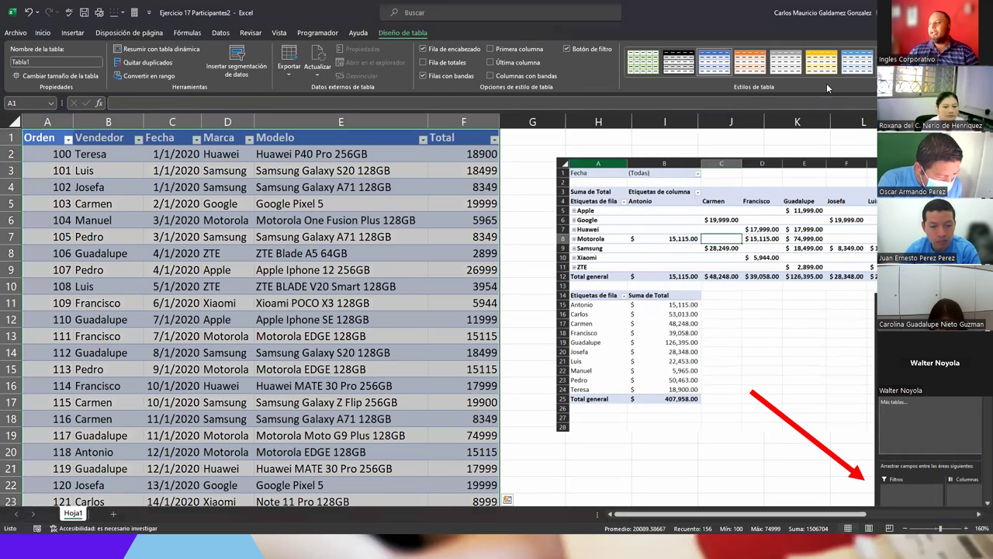
Apply the medium table style with a black header and grey banded rows to the sales table.
left_click(872, 81)
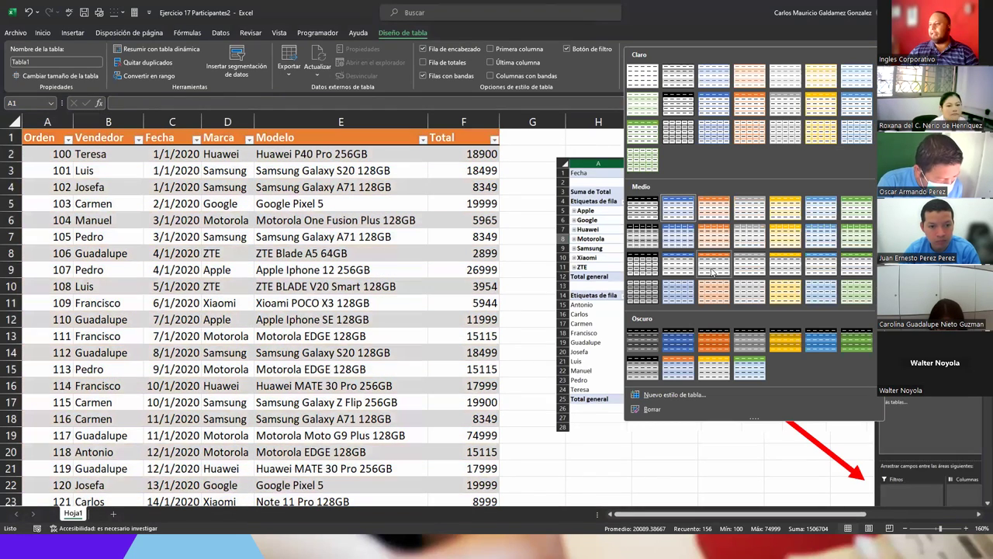
left_click(642, 264)
left_click(163, 273)
scroll(164, 279, "down", 4)
scroll(169, 283, "up", 4)
left_click(172, 203)
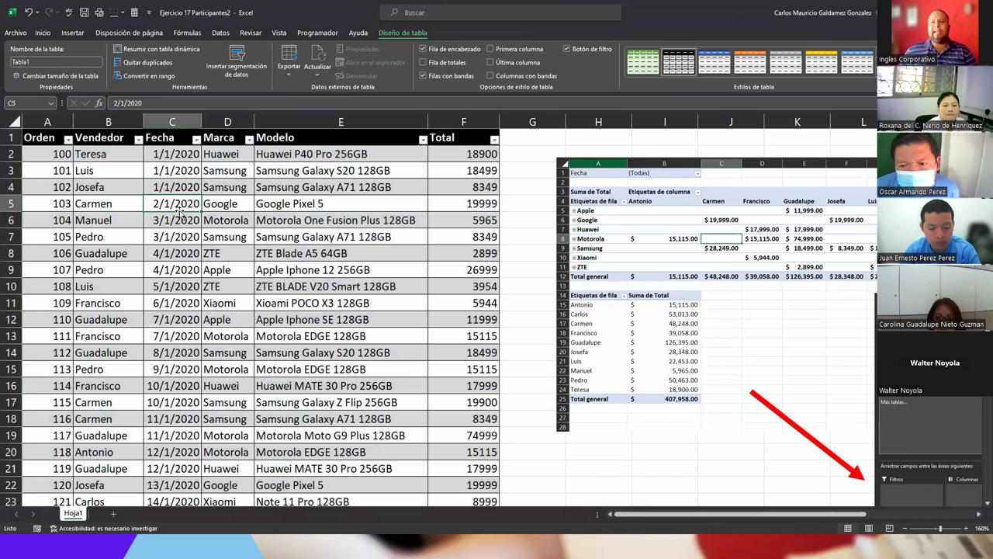
Insert a pivot table from Tabla1 on the existing worksheet at cell A30 of Hoja1.
left_click(74, 34)
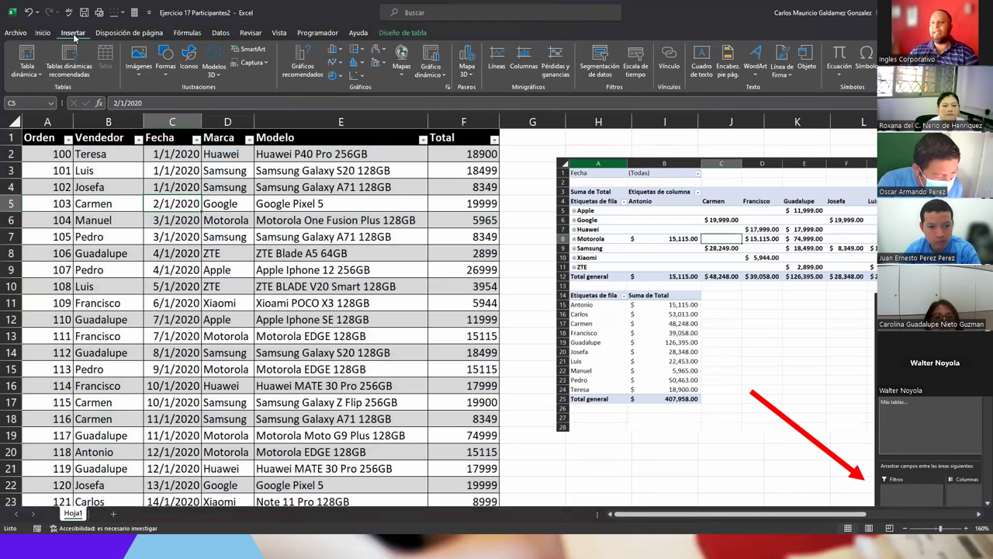
left_click(31, 52)
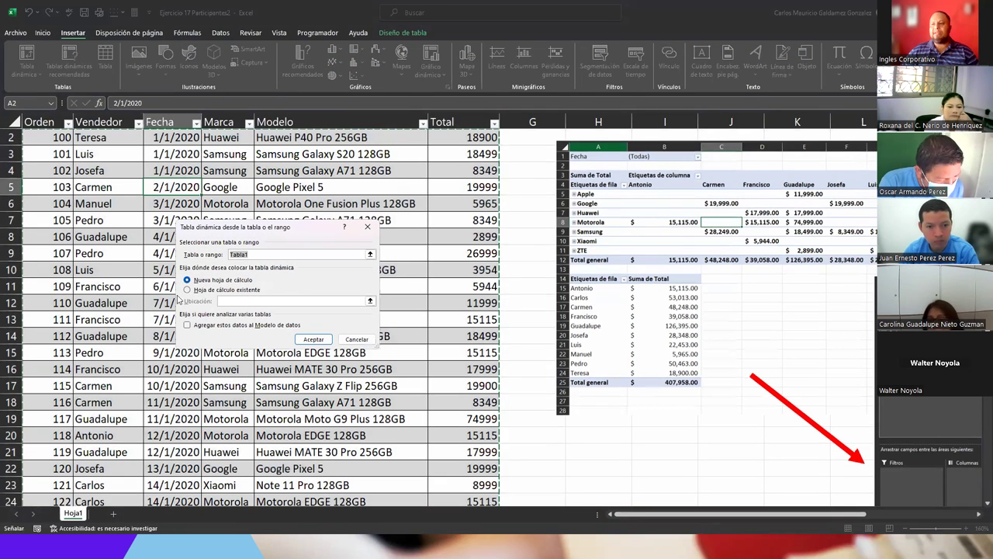
left_click(188, 290)
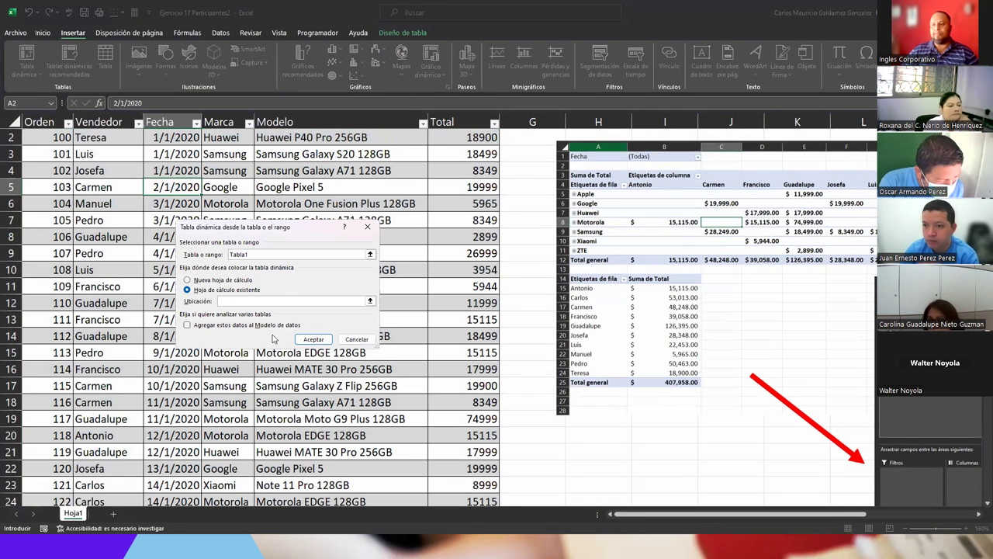
left_click(370, 302)
scroll(99, 353, "down", 5)
left_click(44, 352)
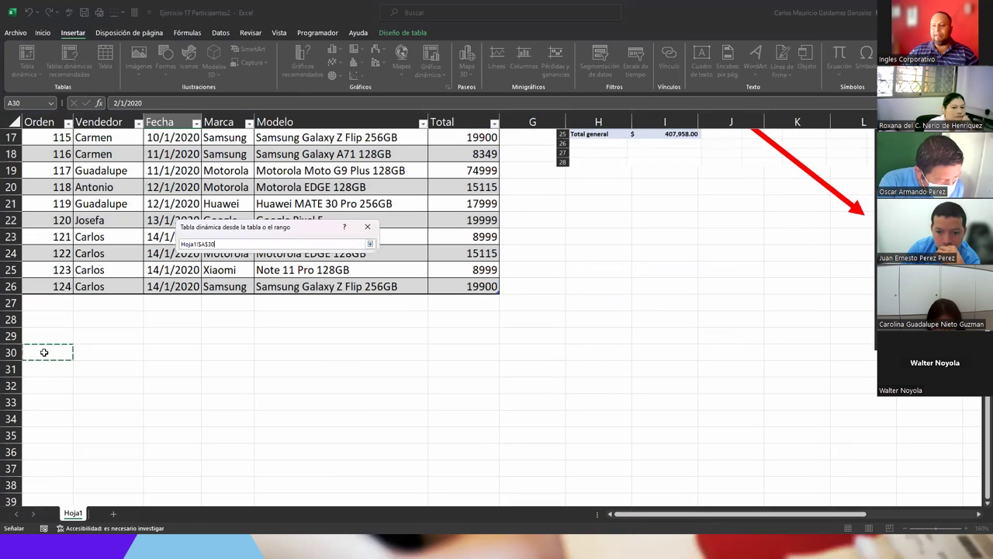
left_click(371, 244)
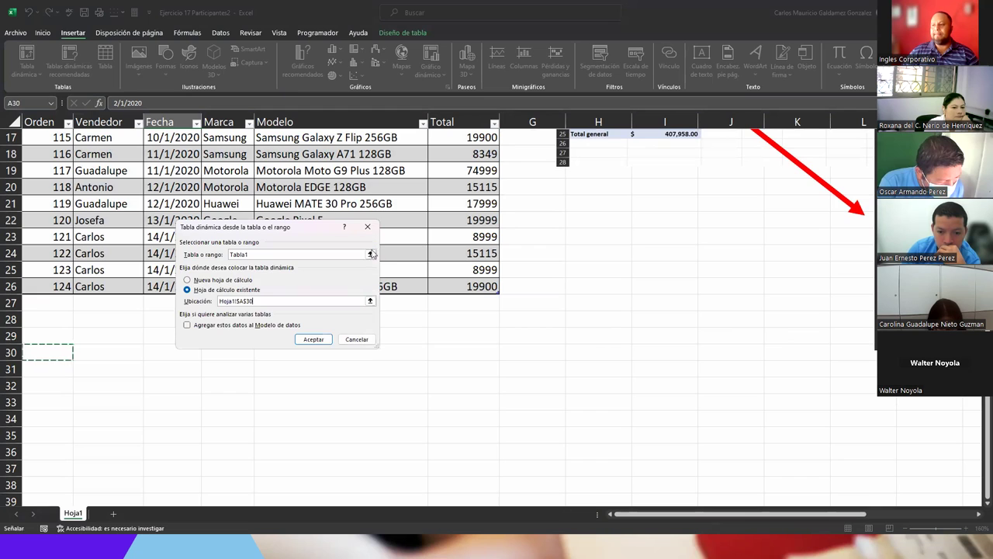
left_click(309, 339)
scroll(252, 365, "down", 5)
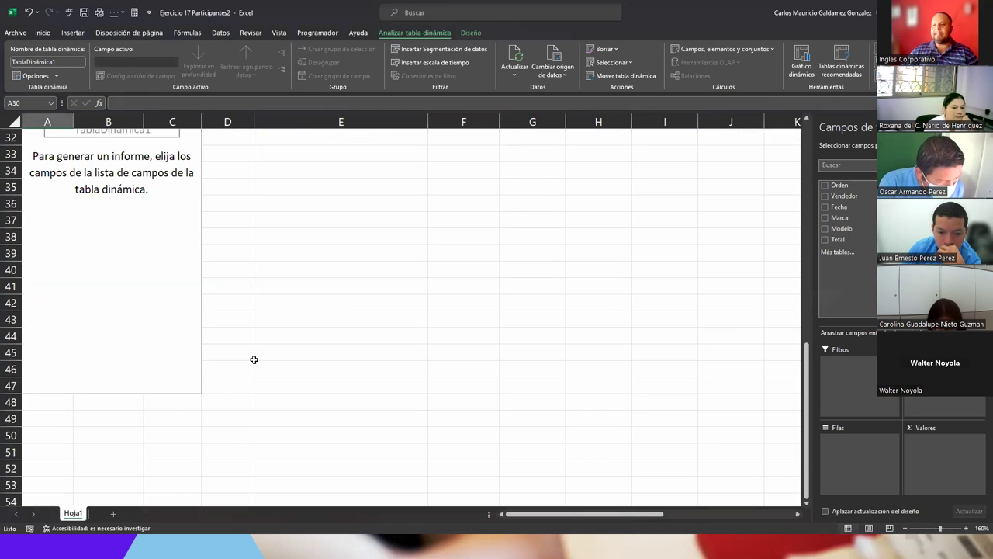
left_click_drag(806, 427, 806, 410)
left_click(146, 300)
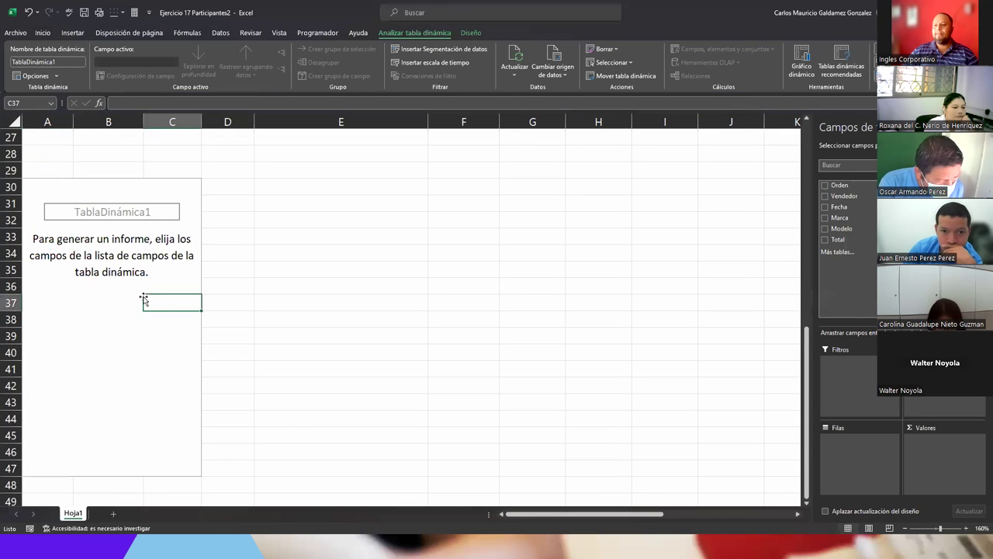
Check the reference field layout and add the Fecha field to the new pivot table's filters.
scroll(701, 250, "up", 9)
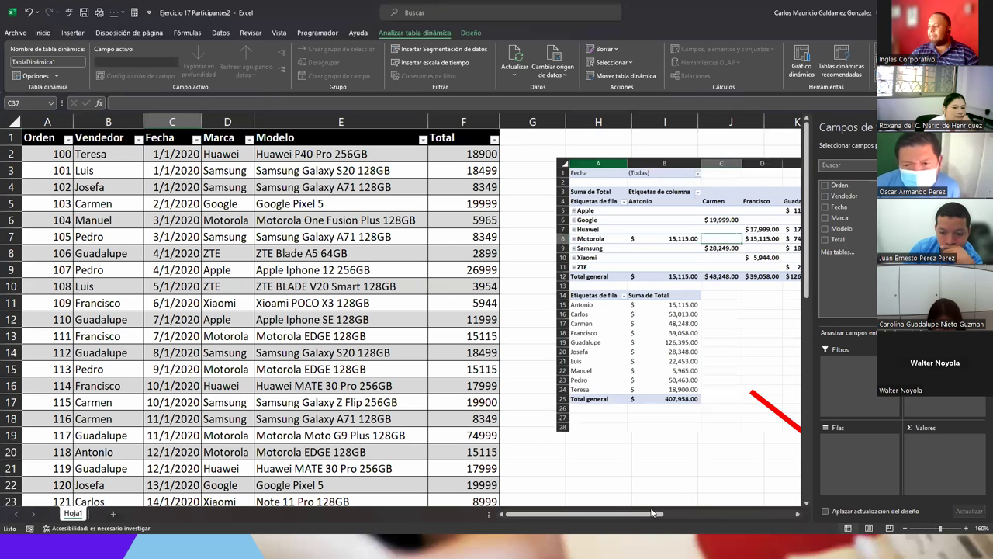
left_click(797, 513)
left_click(797, 514)
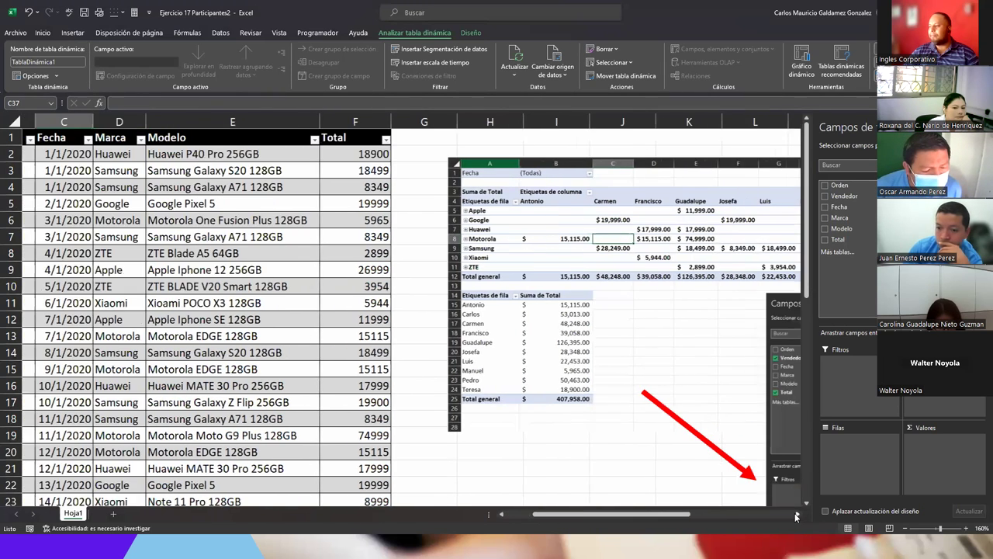
left_click(797, 514)
left_click(797, 514)
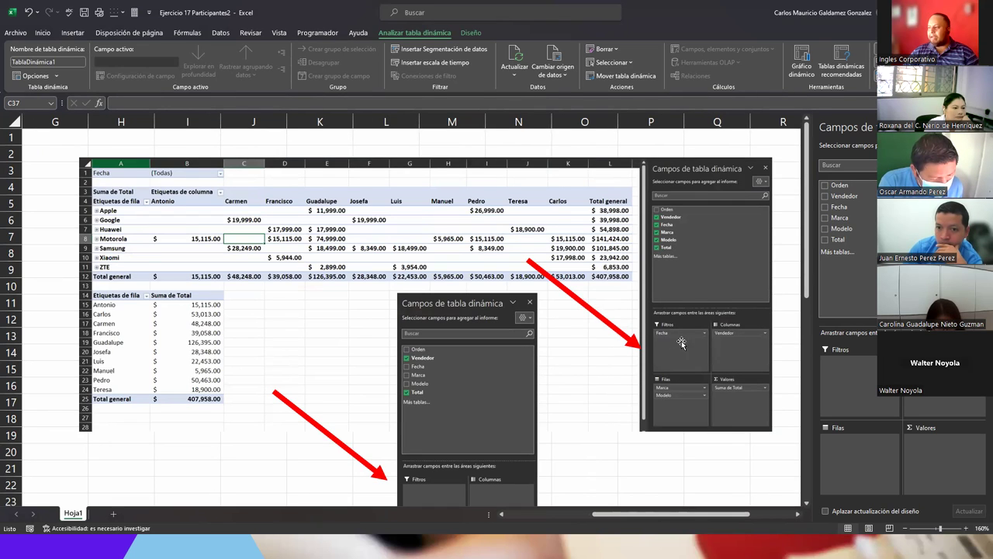
left_click(537, 514)
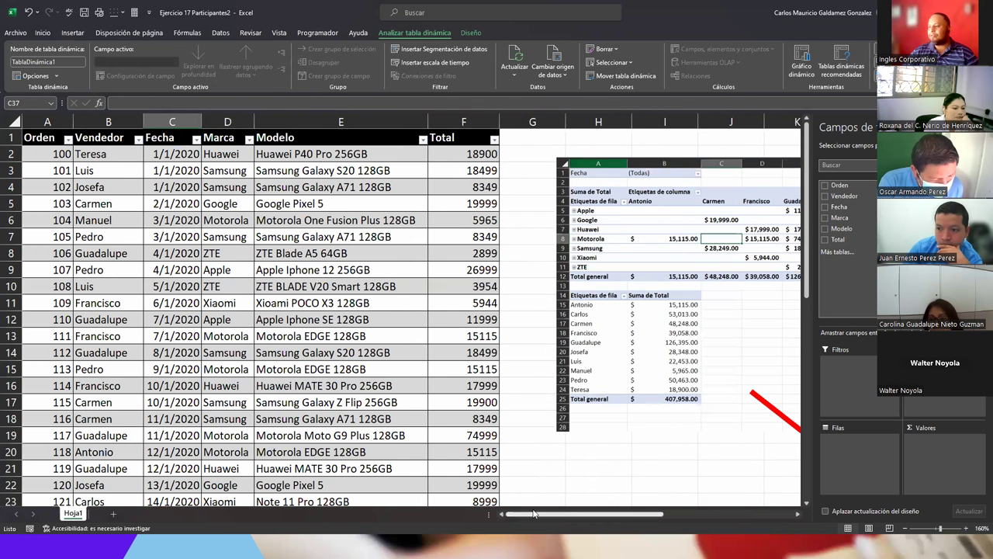
scroll(485, 462, "down", 10)
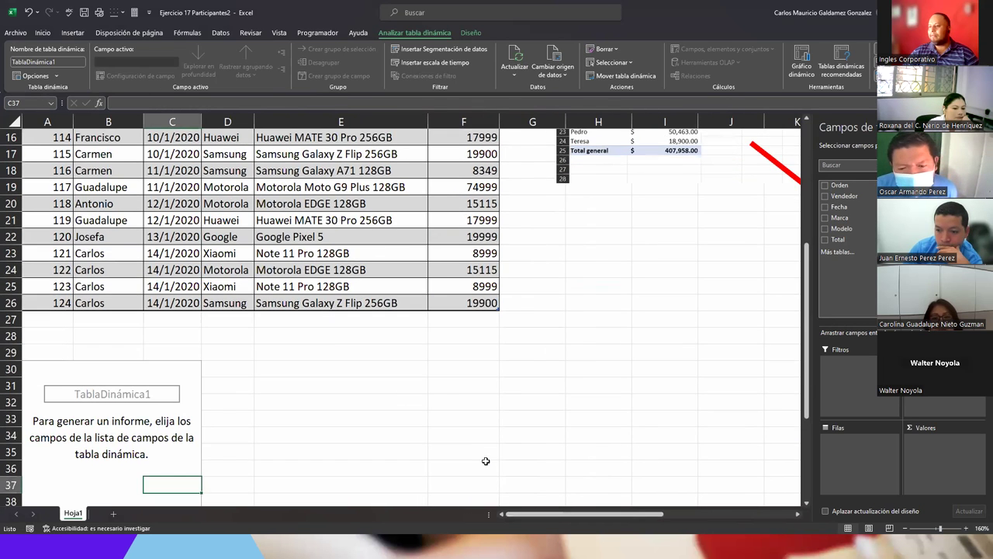
left_click_drag(838, 208, 842, 378)
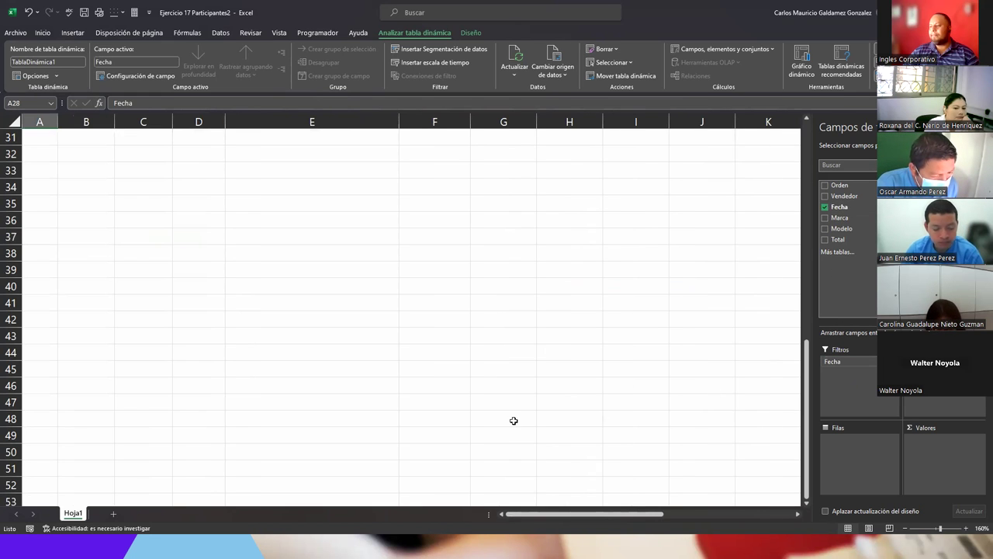
Add the Vendedor field to the pivot table's columns.
scroll(437, 406, "up", 10)
scroll(439, 405, "down", 5)
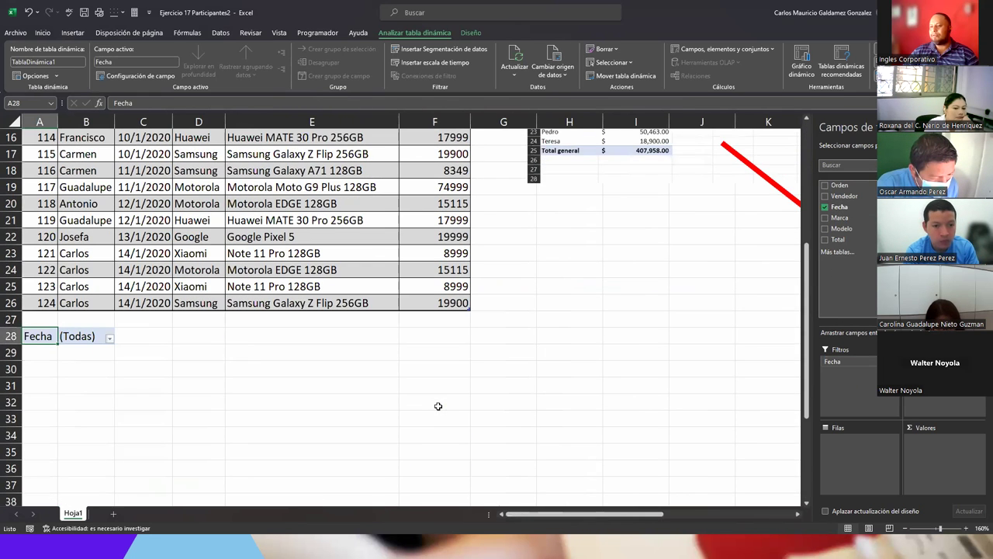
left_click_drag(845, 196, 934, 400)
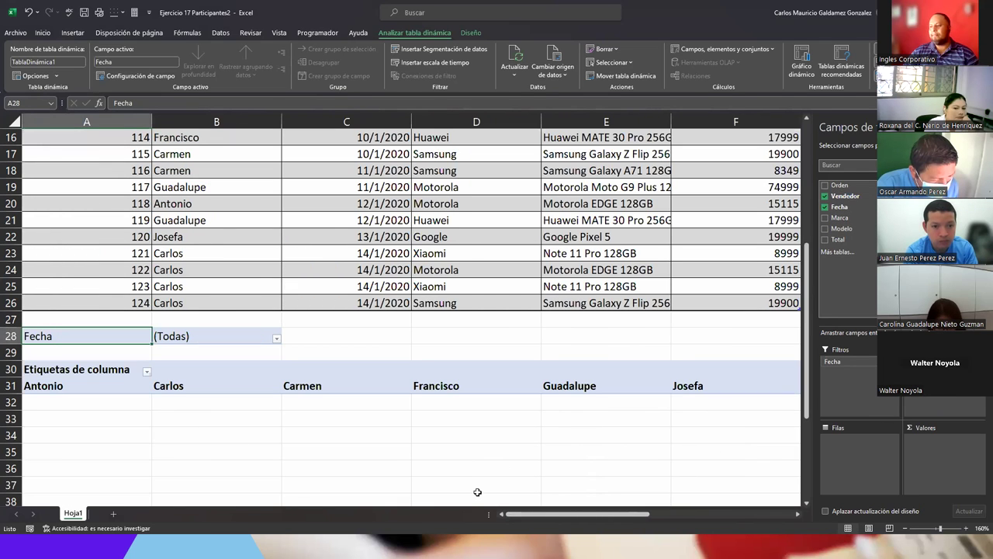
scroll(396, 402, "down", 2, "ctrl")
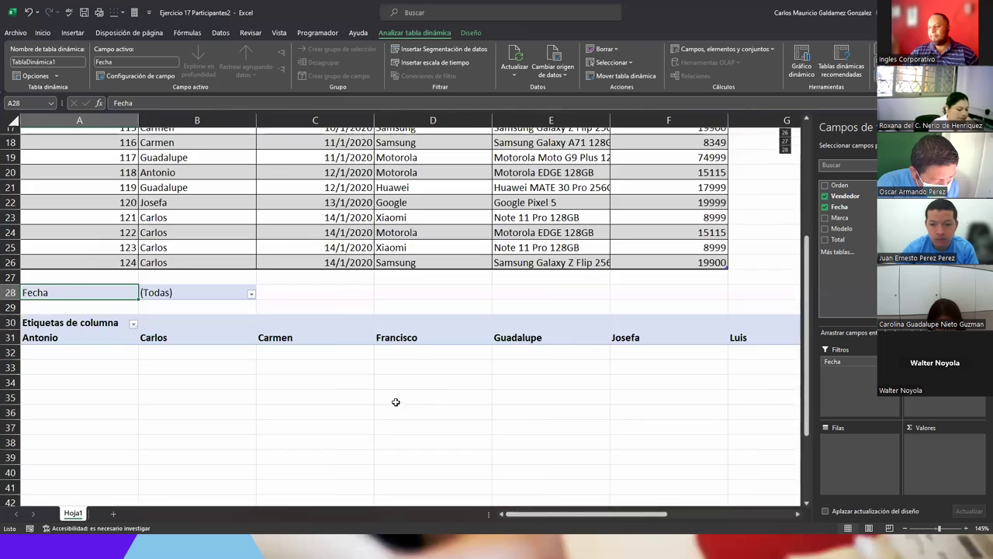
scroll(395, 402, "down", 1, "ctrl")
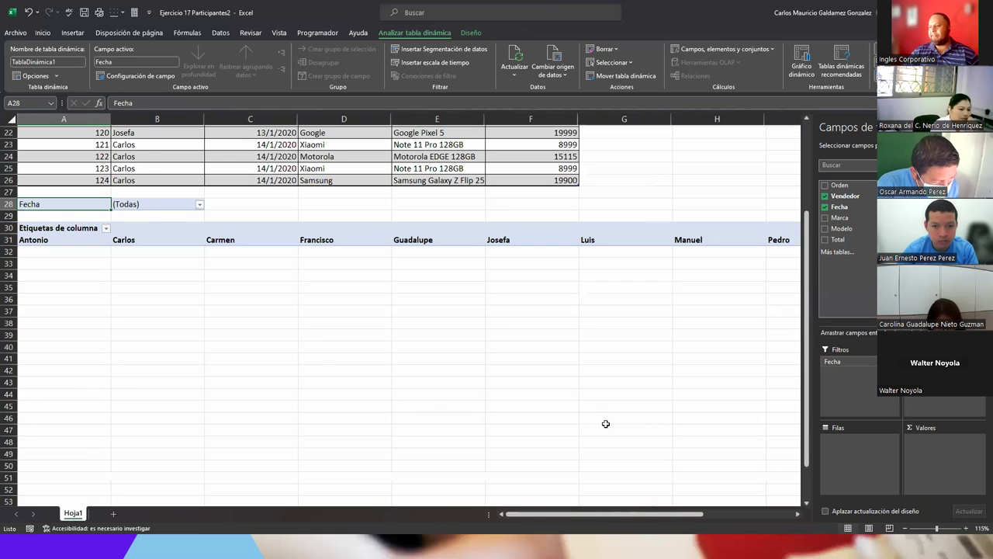
Move the field-list picture with only Vendedor and Total checked over columns H and I, clear of the other field-list picture.
scroll(606, 422, "up", 7)
left_click_drag(679, 516, 751, 520)
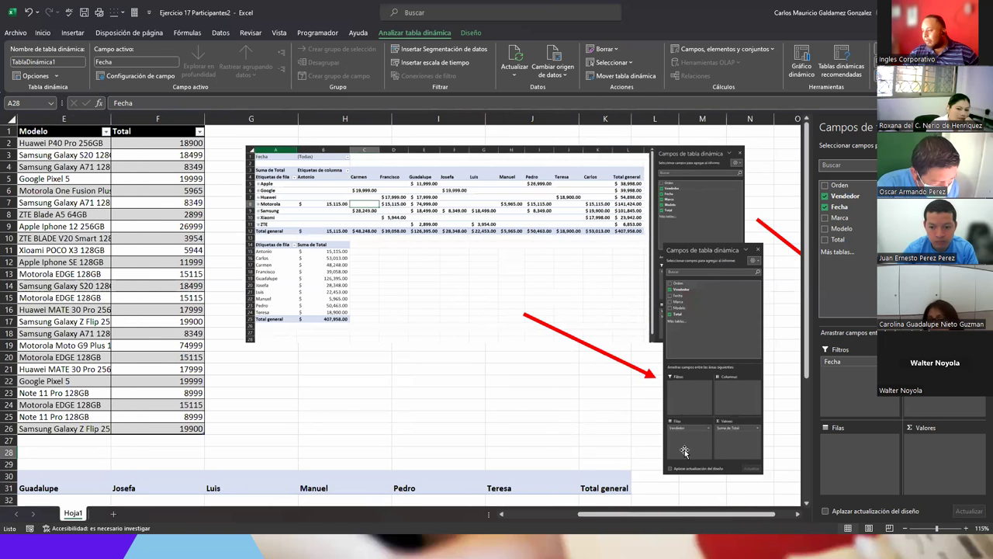
left_click_drag(681, 325, 382, 323)
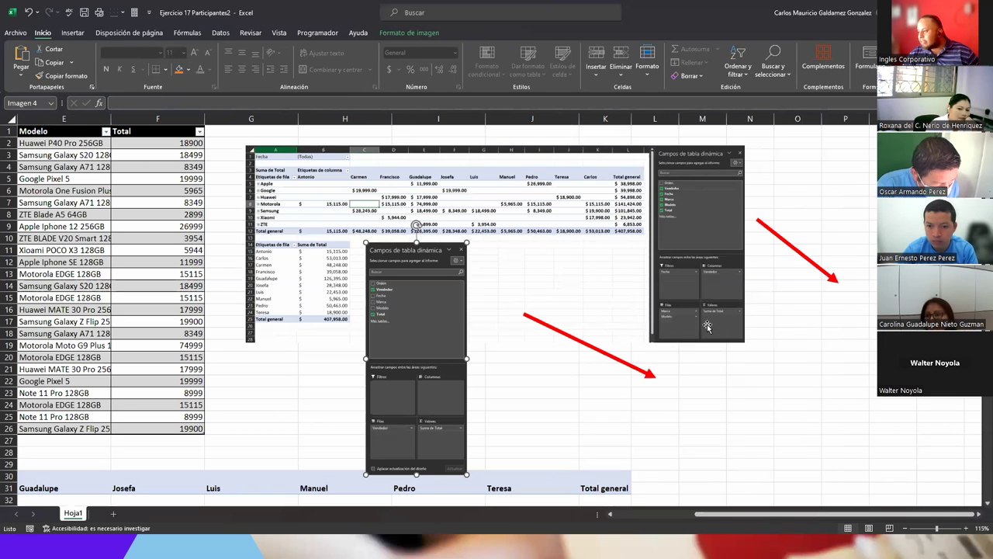
Add the Marca field and, below it, the Modelo field to the pivot table's rows.
scroll(222, 355, "down", 5)
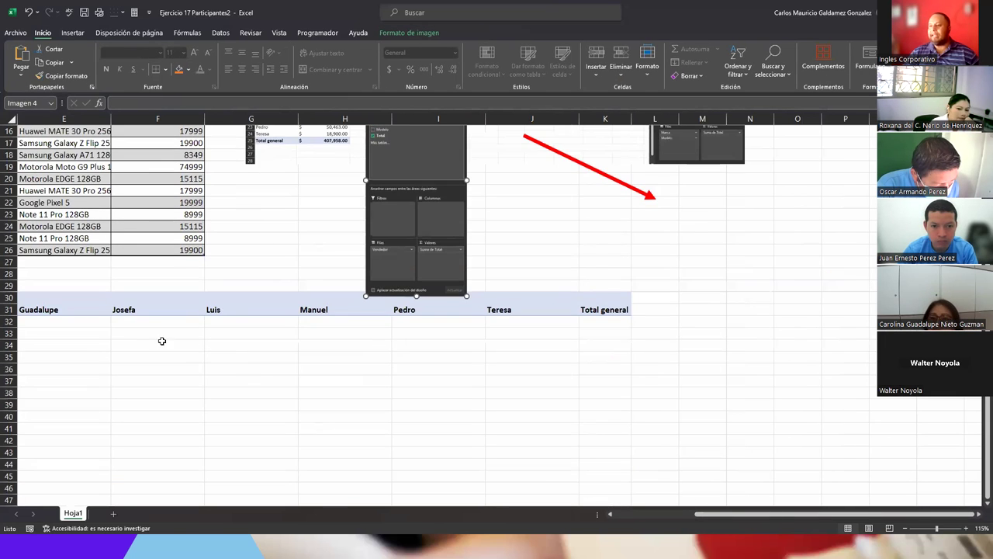
left_click(131, 310)
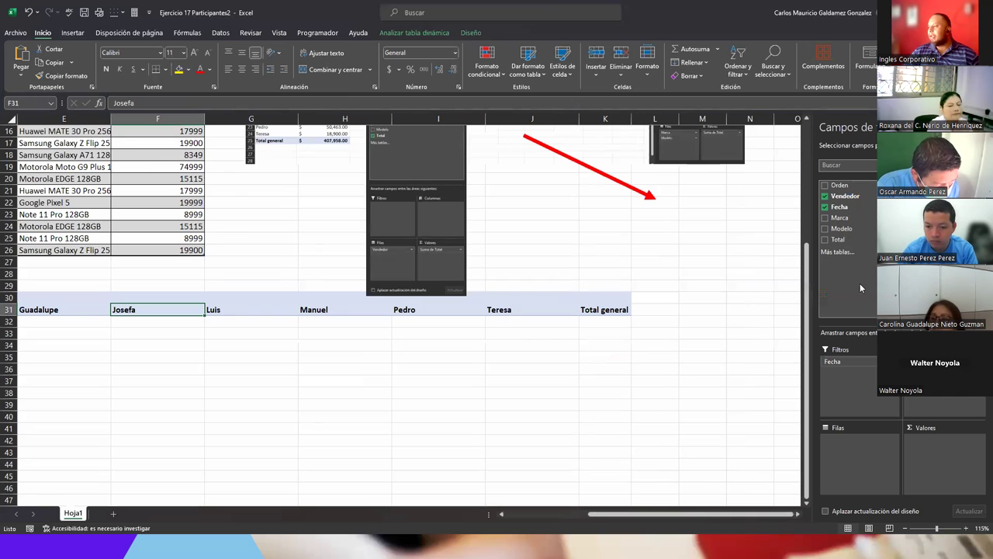
left_click_drag(840, 218, 854, 449)
left_click_drag(842, 229, 852, 454)
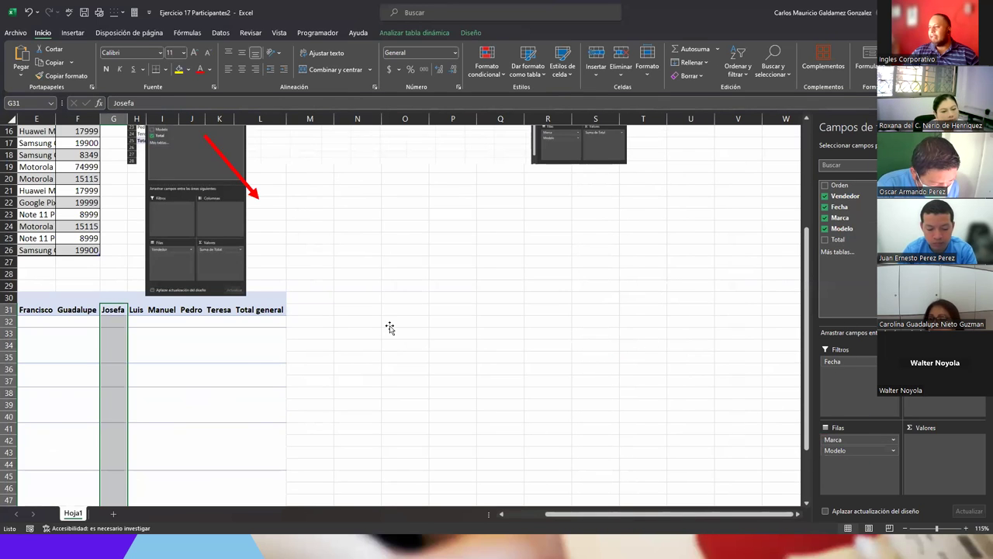
Check the reference picture and add the Total field to the pivot table's values as a sum.
scroll(390, 329, "up", 5)
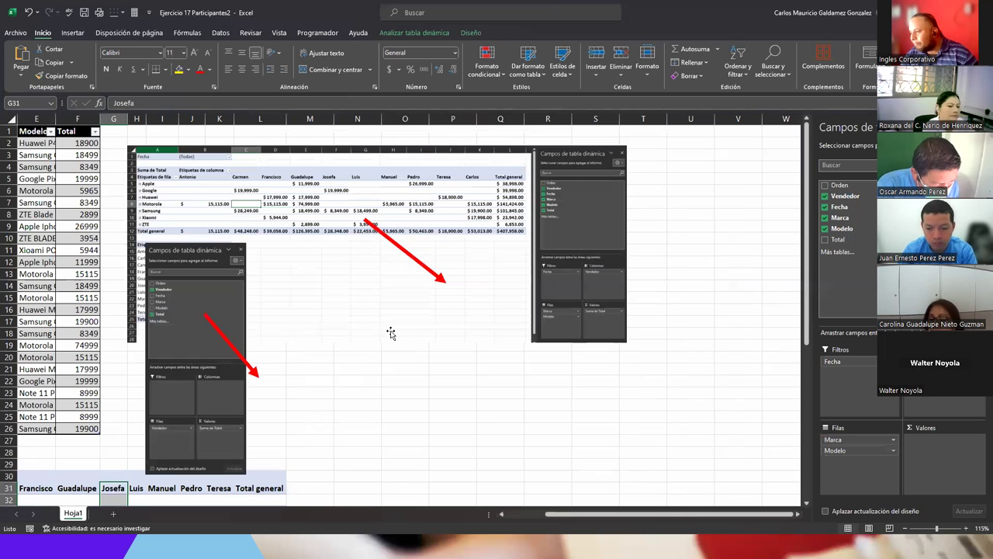
scroll(791, 381, "down", 5)
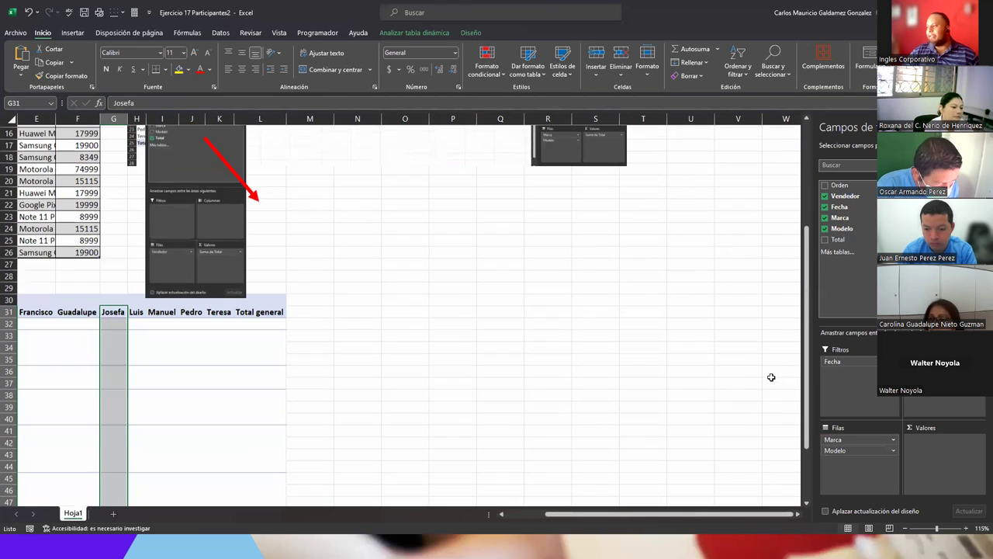
left_click_drag(843, 243, 942, 458)
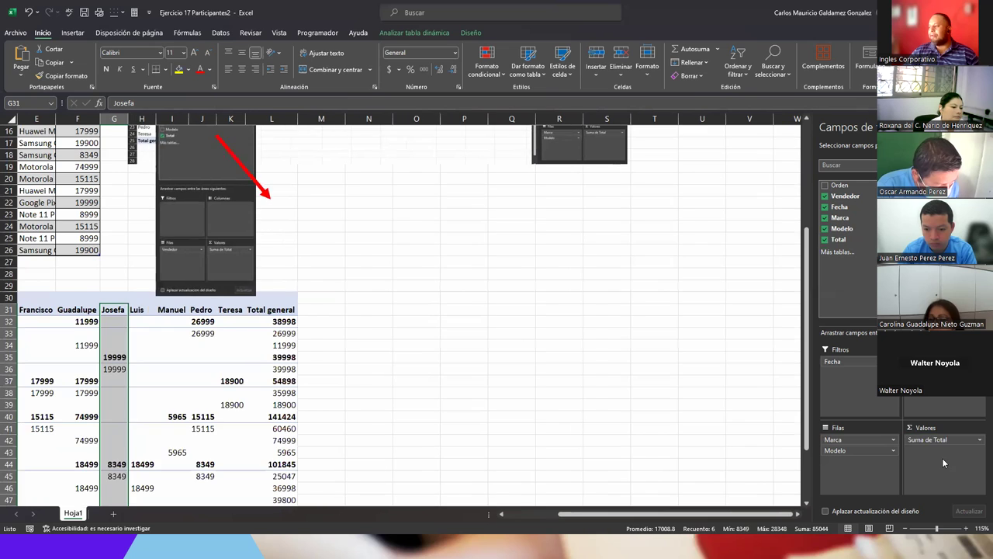
Apply the dollar accounting format to the pivot table's values in B32:L54, and close the comparison picture.
left_click(526, 513)
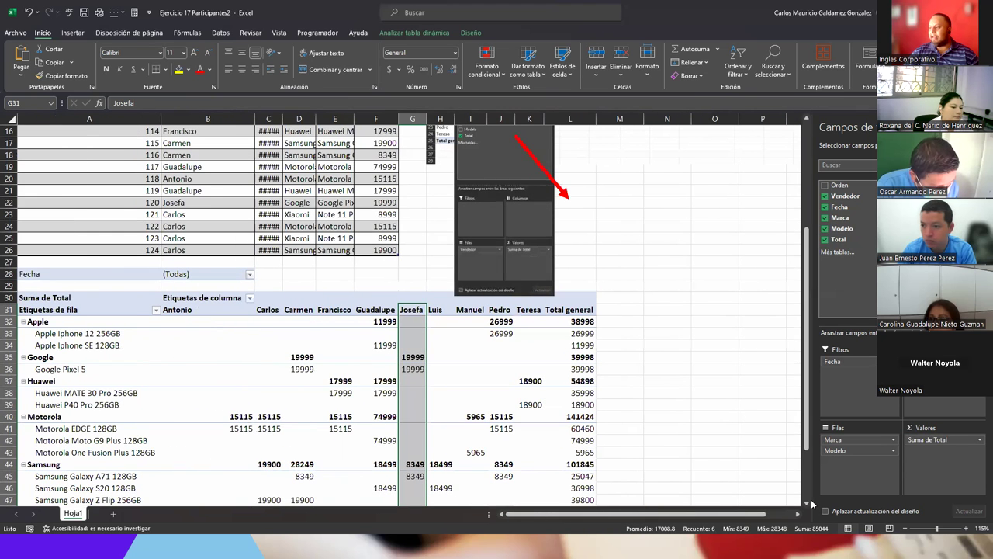
scroll(807, 506, "down", 3)
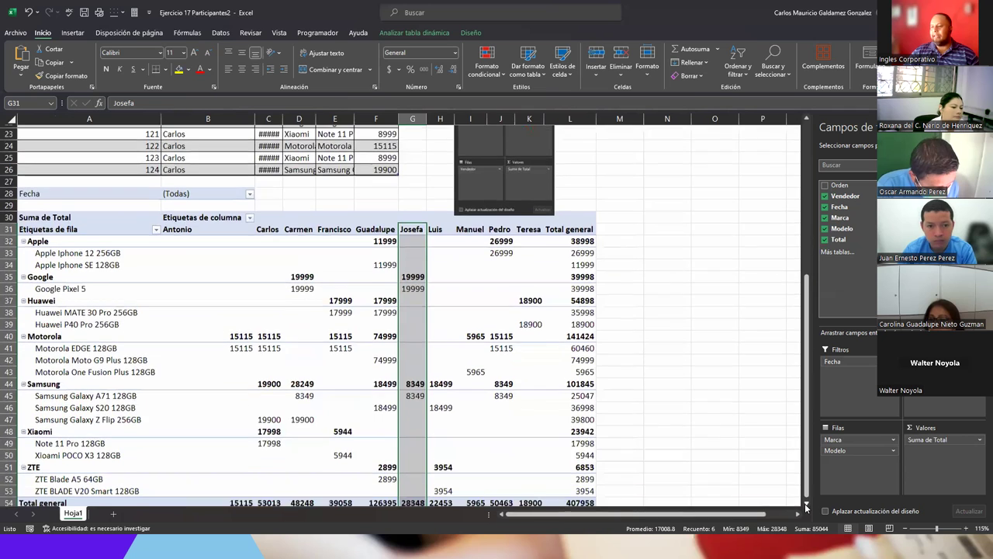
scroll(807, 506, "down", 1)
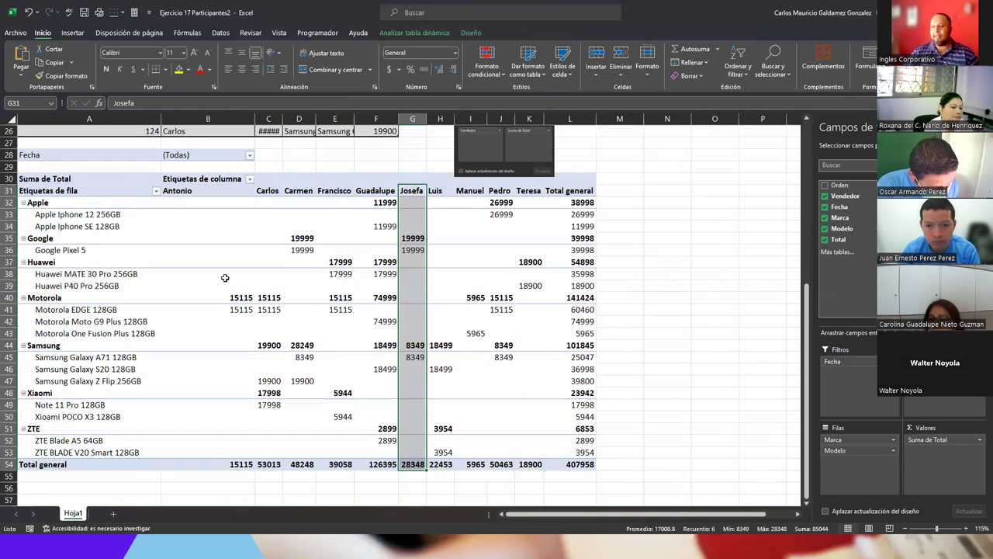
left_click_drag(186, 203, 563, 465)
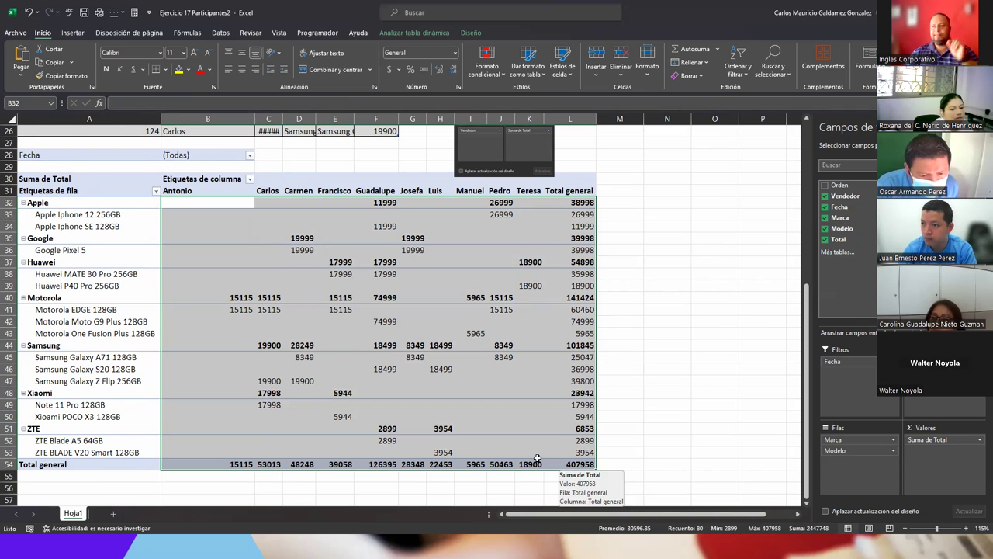
left_click(390, 69)
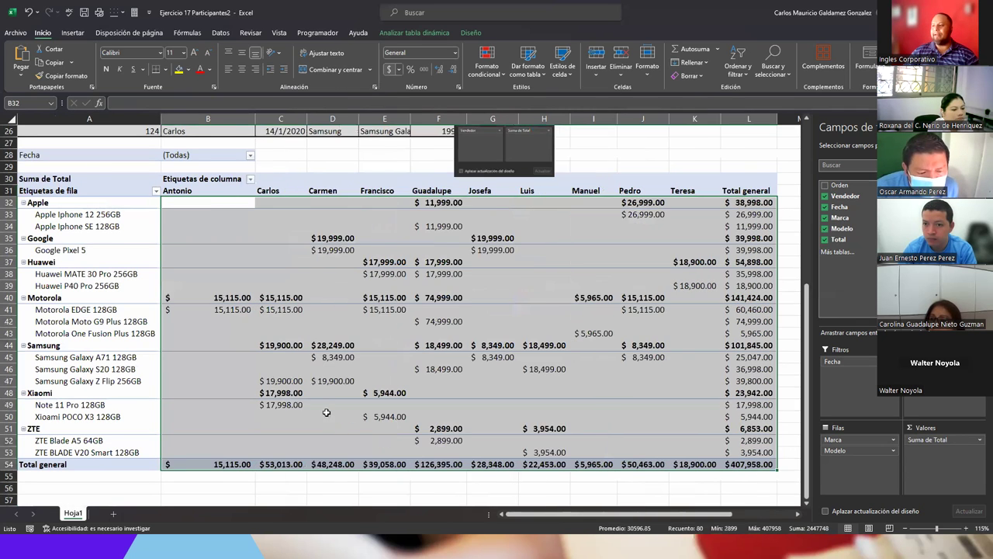
left_click(326, 416)
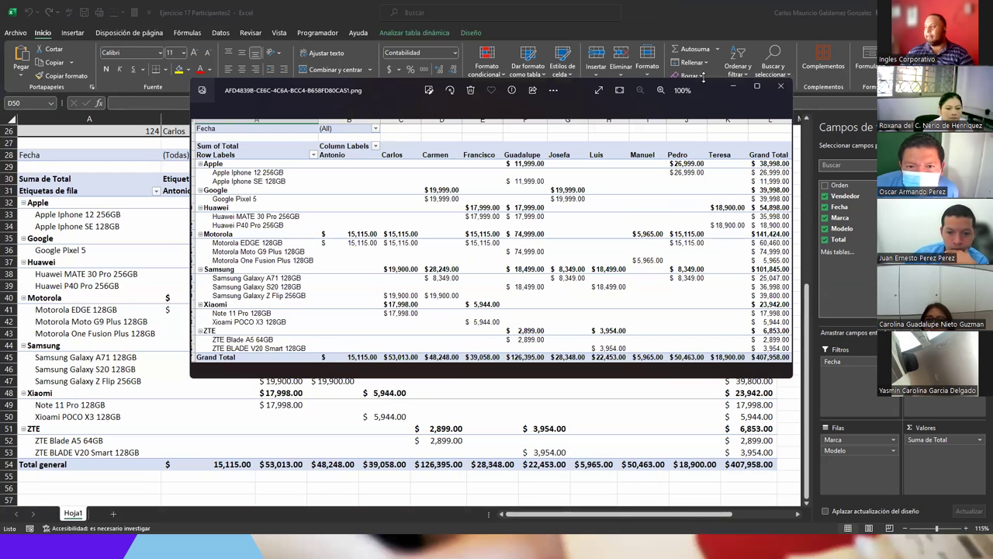
left_click(775, 89)
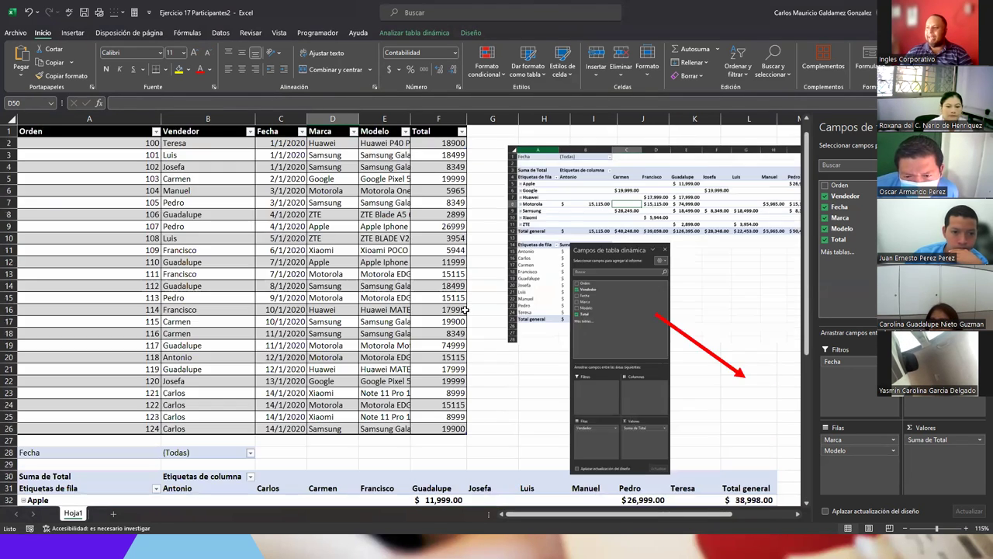
Collapse the Apple, Google, Huawei, Motorola, Samsung, Xiaomi and ZTE groups in the pivot table so only brand rows show.
scroll(375, 326, "up", 8)
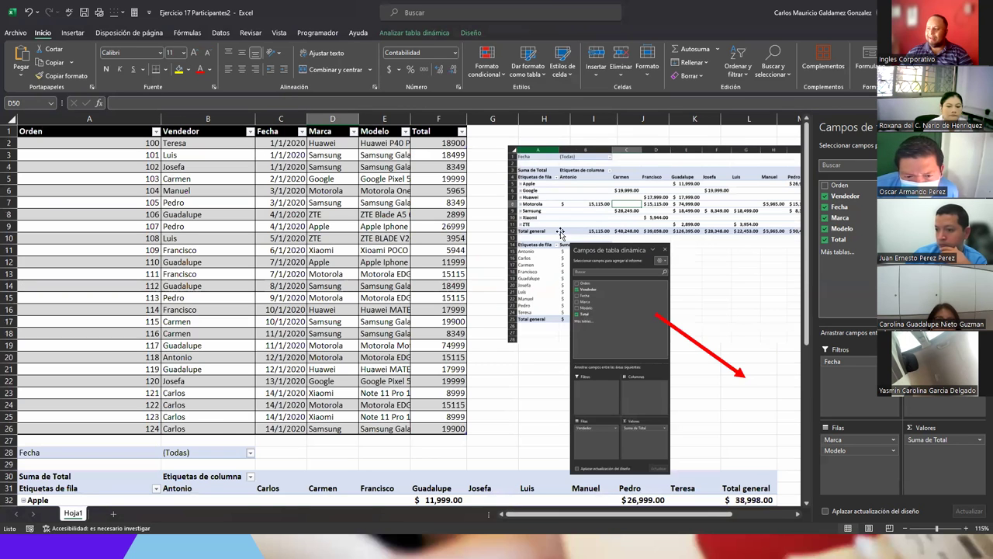
scroll(222, 419, "down", 10)
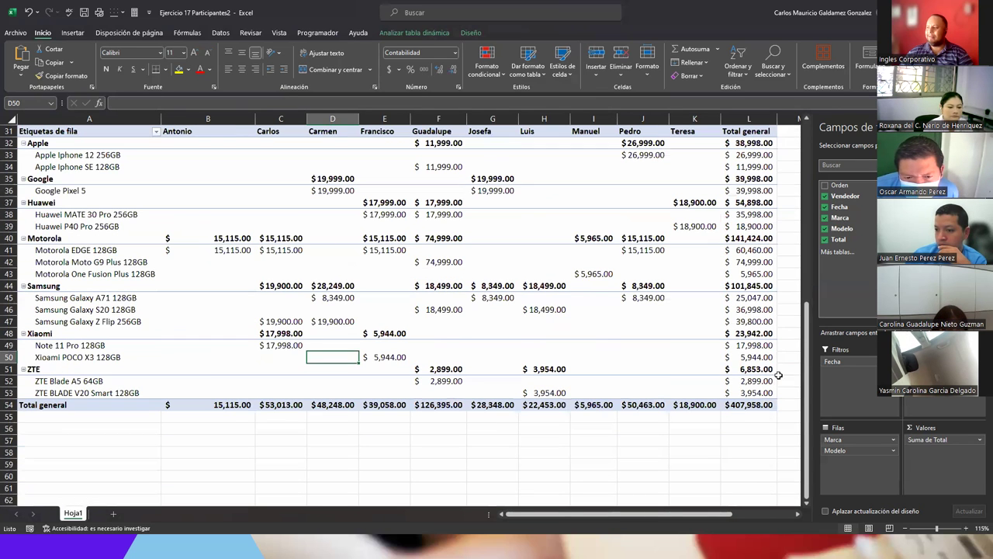
left_click_drag(807, 394, 809, 375)
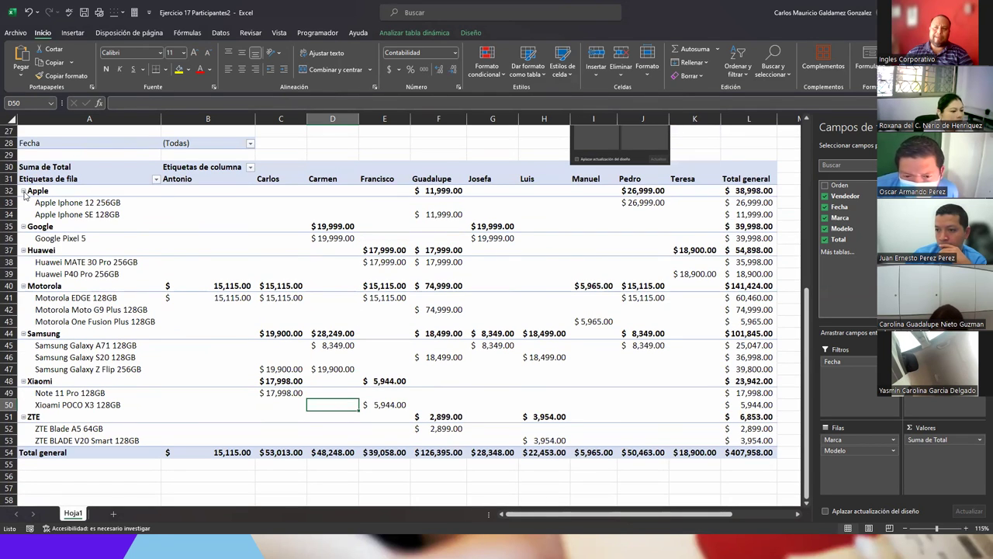
left_click(23, 191)
left_click(24, 202)
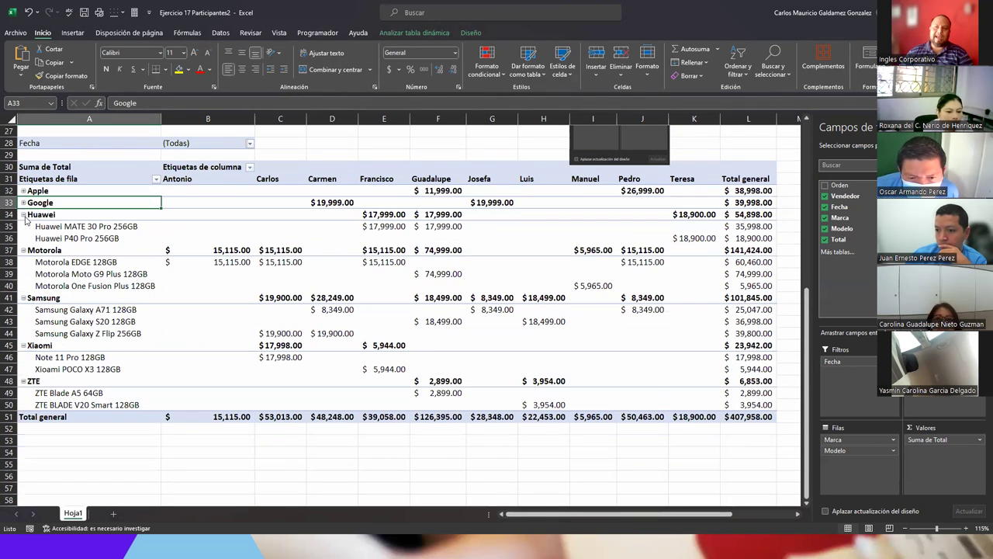
left_click(23, 214)
left_click(22, 226)
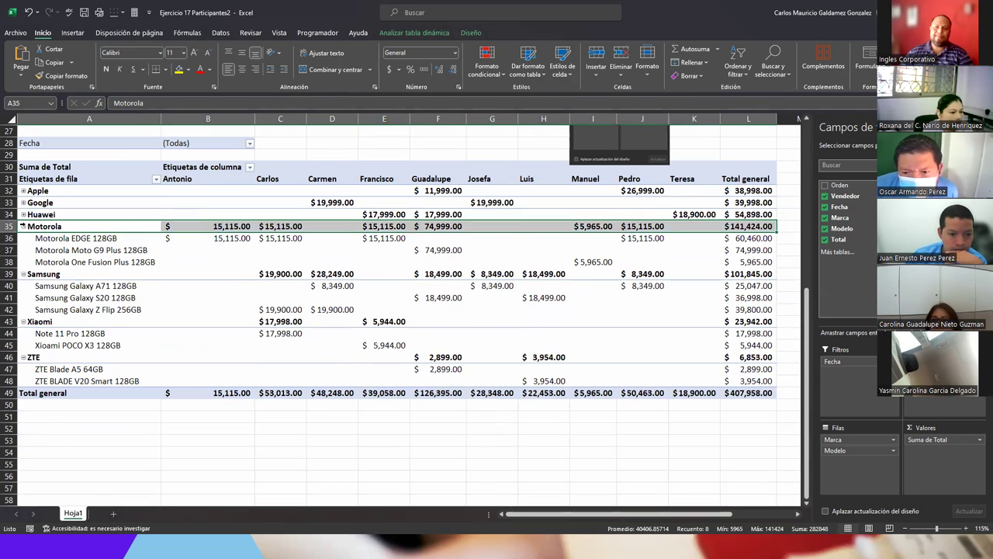
left_click(45, 238)
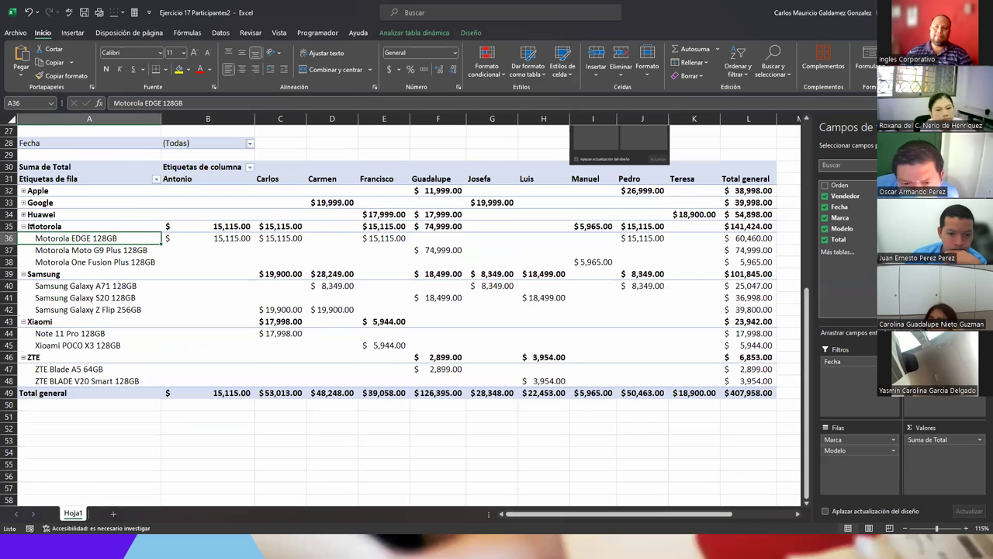
left_click(23, 226)
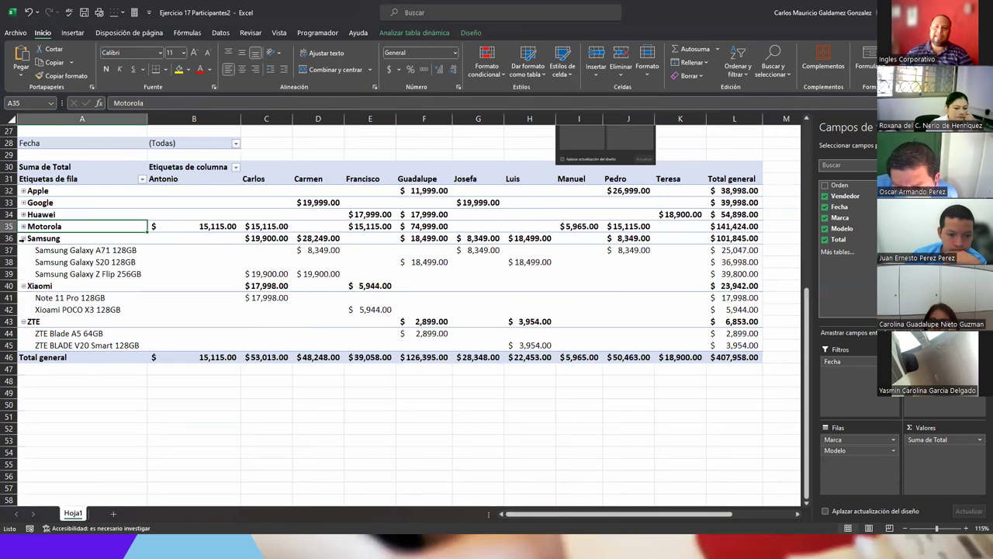
left_click(23, 238)
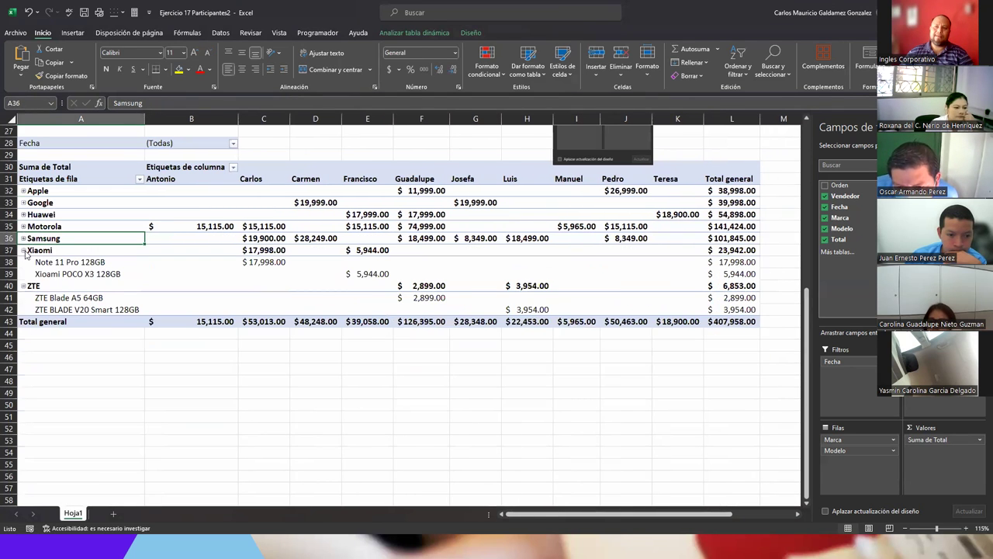
left_click(23, 249)
left_click(23, 263)
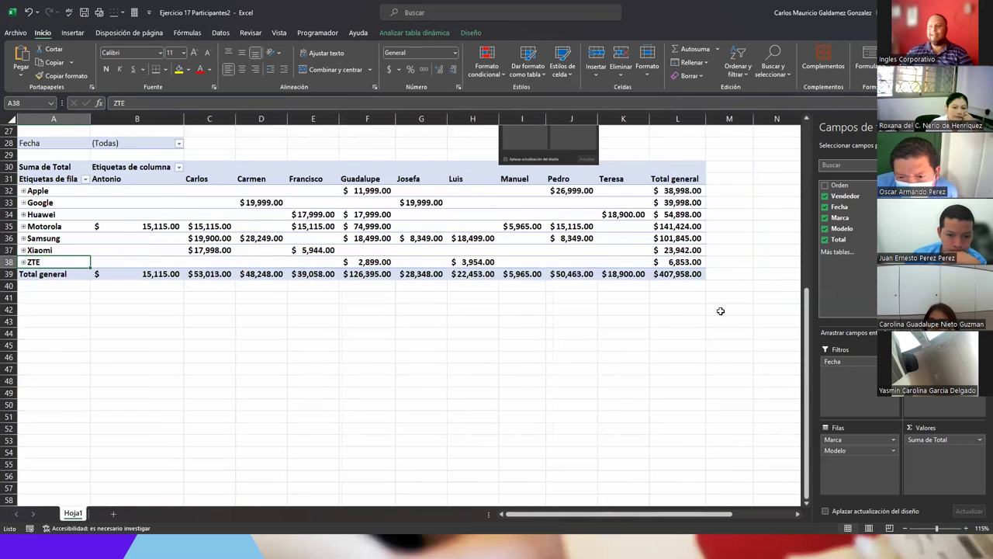
Compare the collapsed pivot table with the sample picture and close the picture.
left_click(807, 121)
double_click(806, 121)
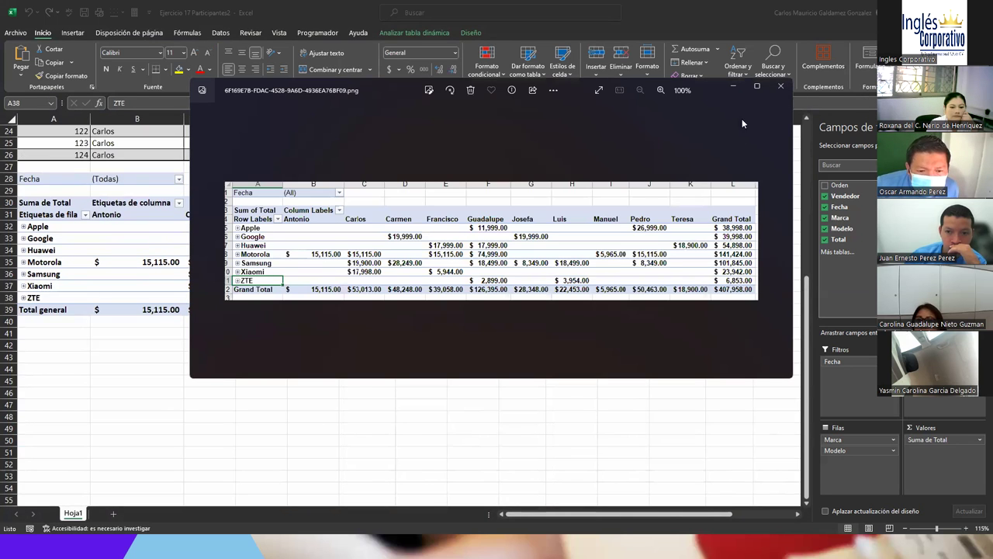
left_click(781, 89)
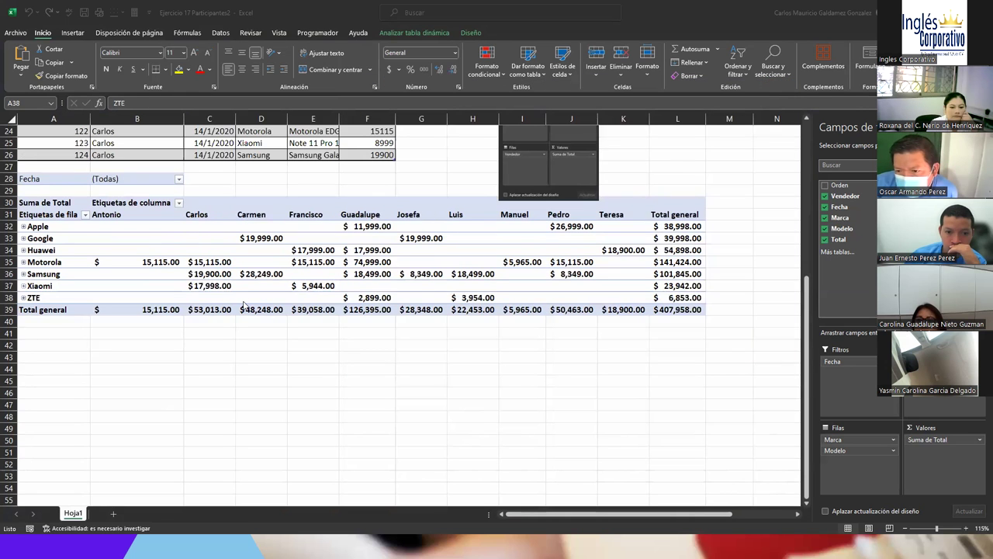
Crop the large reference picture from its right edge to cut off the field-list part, leaving only the worksheet part.
scroll(461, 247, "up", 7)
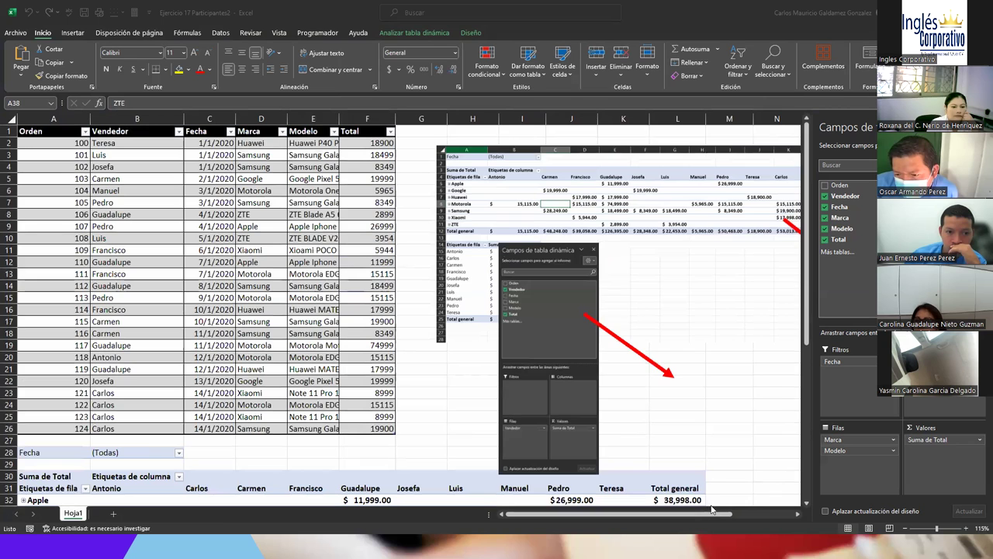
left_click(798, 514)
left_click(797, 513)
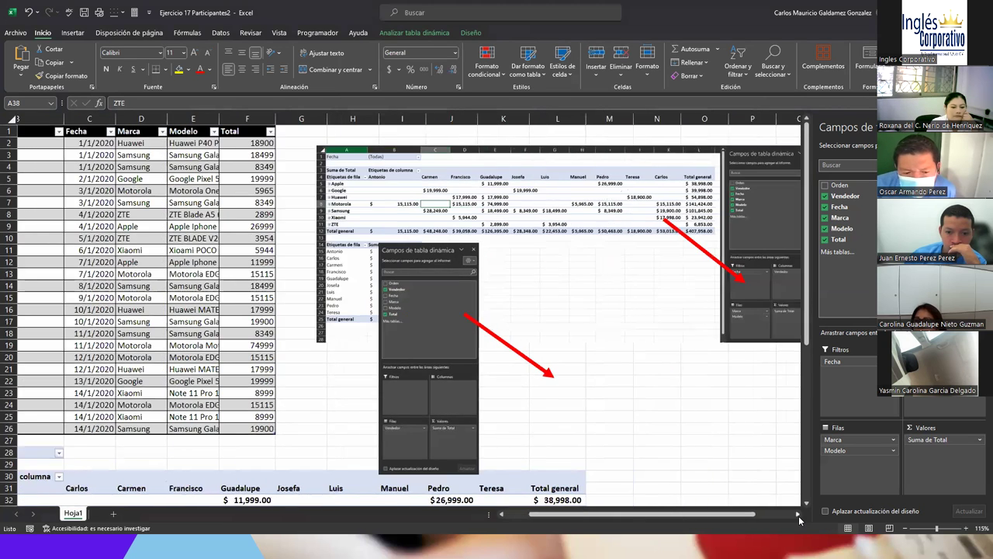
left_click(798, 514)
left_click(631, 271)
key("Delete")
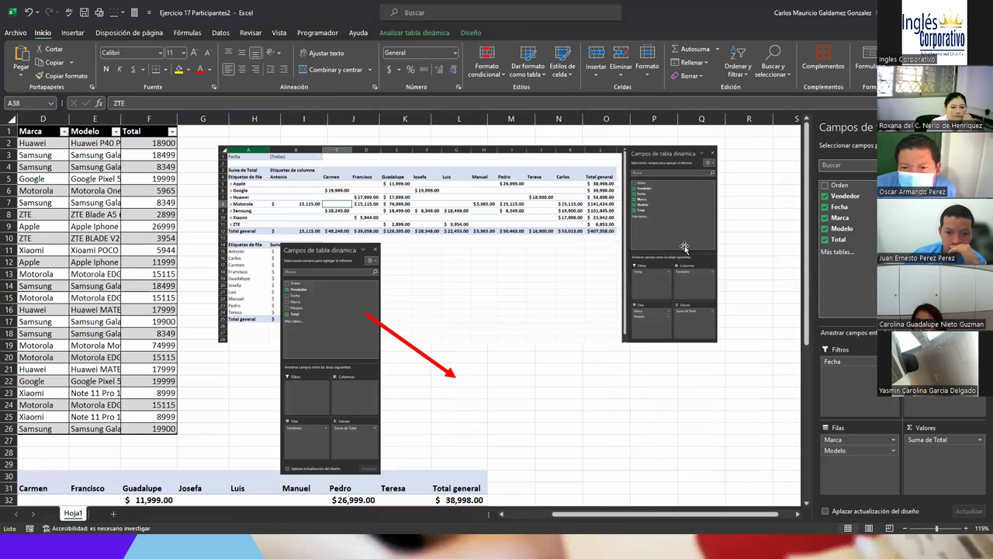
left_click(686, 252)
double_click(687, 252)
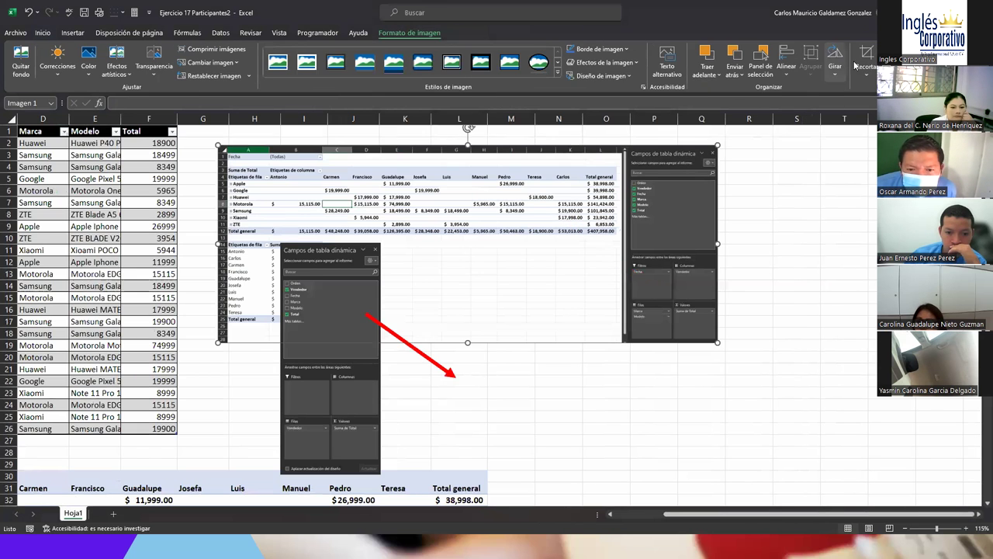
left_click(865, 58)
left_click_drag(716, 244, 621, 244)
left_click(749, 288)
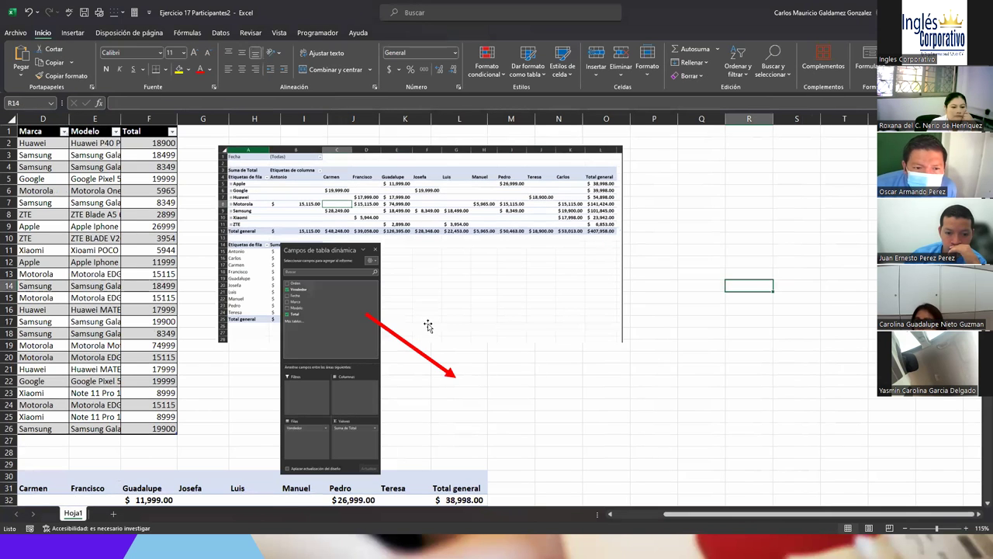
Move the remaining field-list picture beside the red arrow's tip over columns L to N, uncovering the small seller table.
left_click_drag(393, 325, 566, 301)
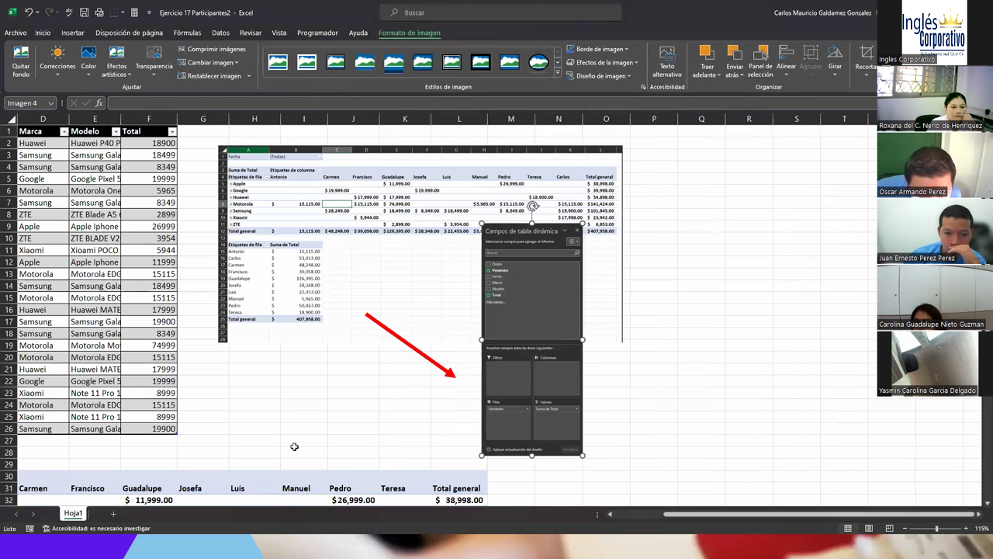
left_click(624, 513)
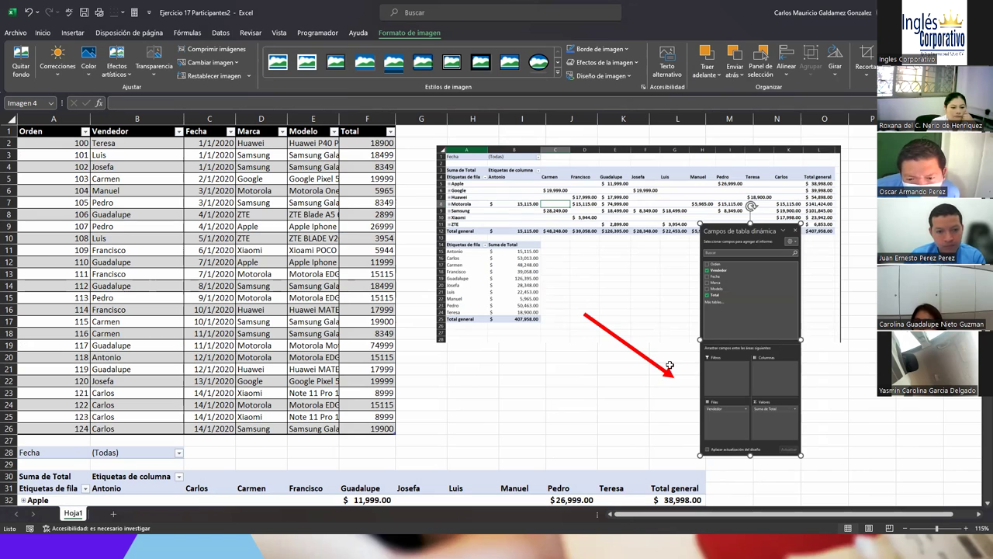
left_click_drag(756, 338, 754, 357)
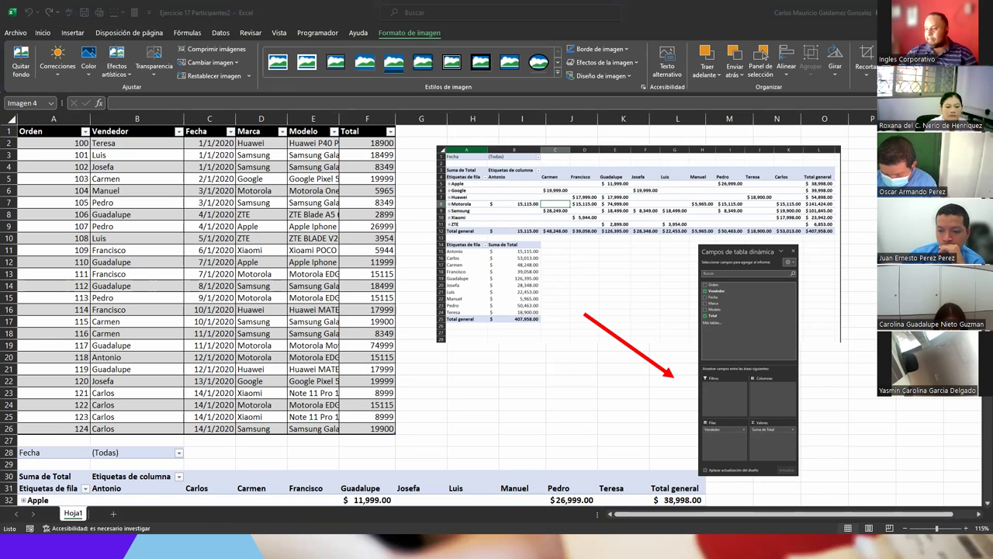
scroll(424, 325, "down", 10)
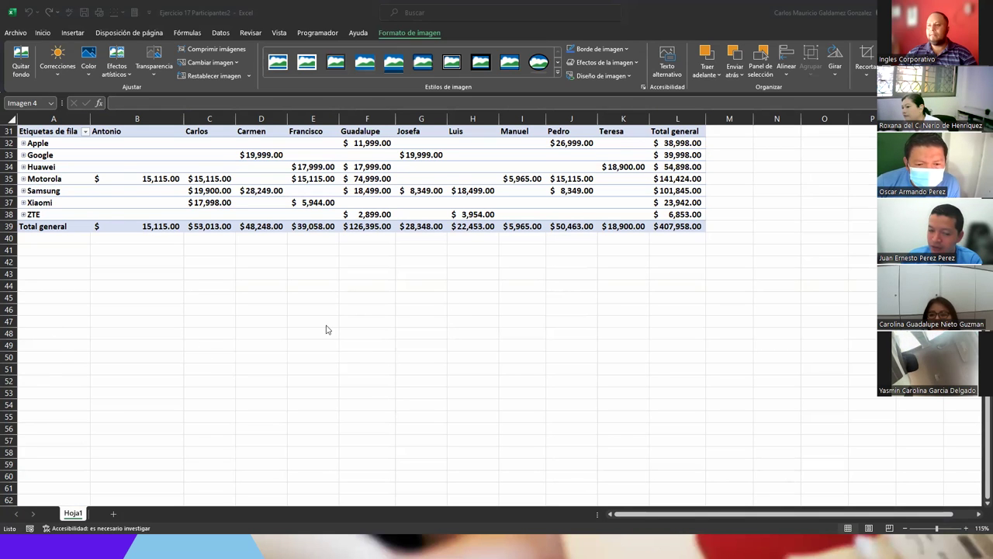
scroll(326, 323, "up", 5)
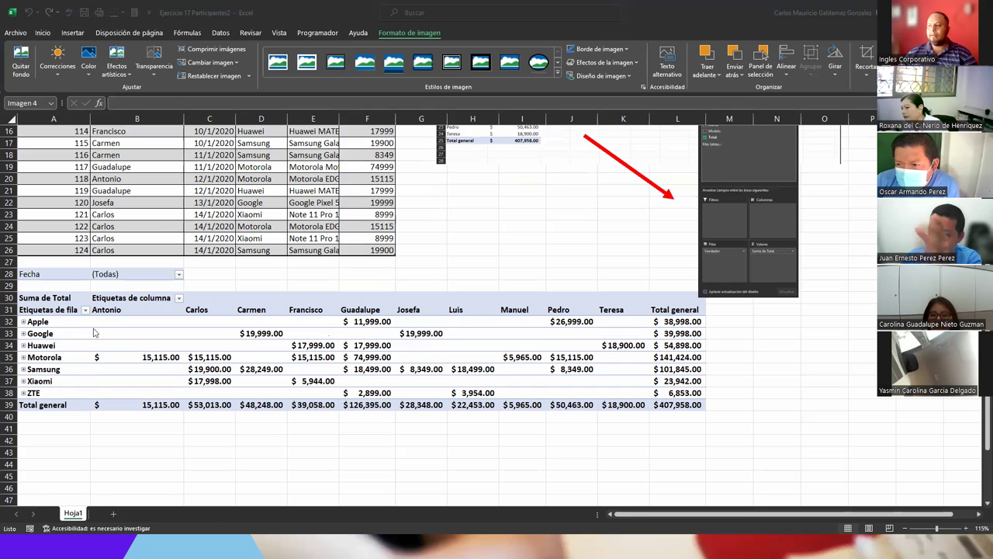
scroll(457, 331, "up", 5)
scroll(454, 331, "down", 5)
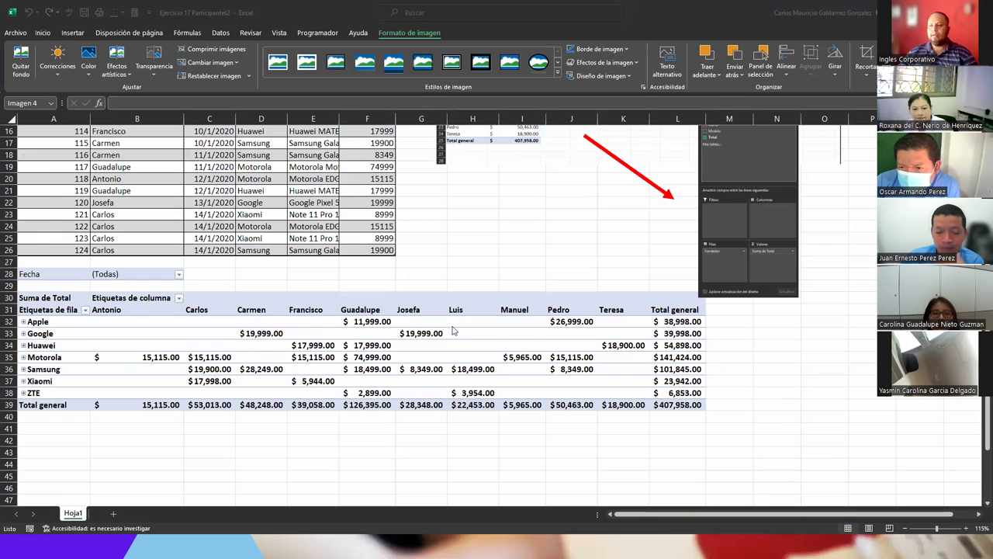
Try Modelo above Marca in the pivot table's rows, and restore Marca as the outer row field.
left_click(357, 334)
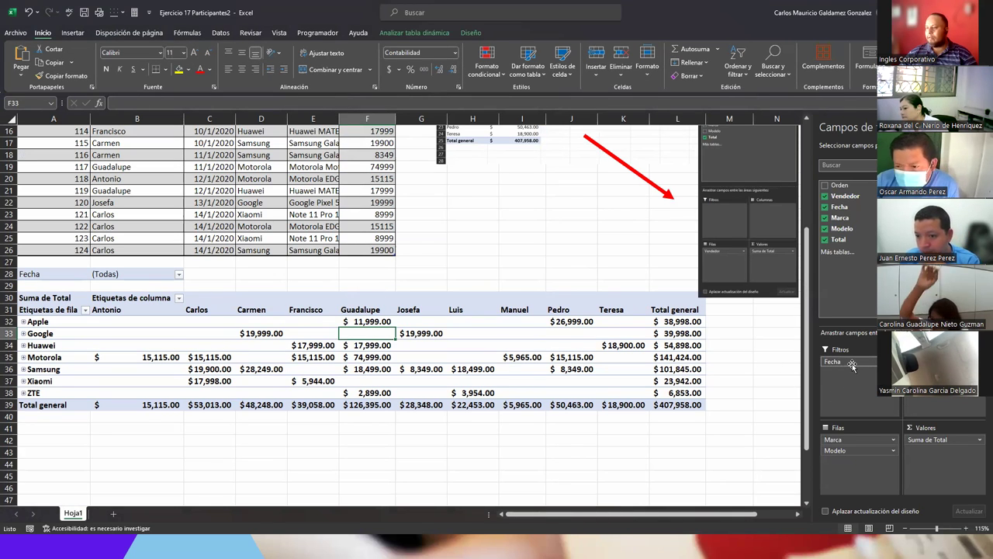
left_click_drag(837, 450, 847, 440)
scroll(303, 400, "down", 5)
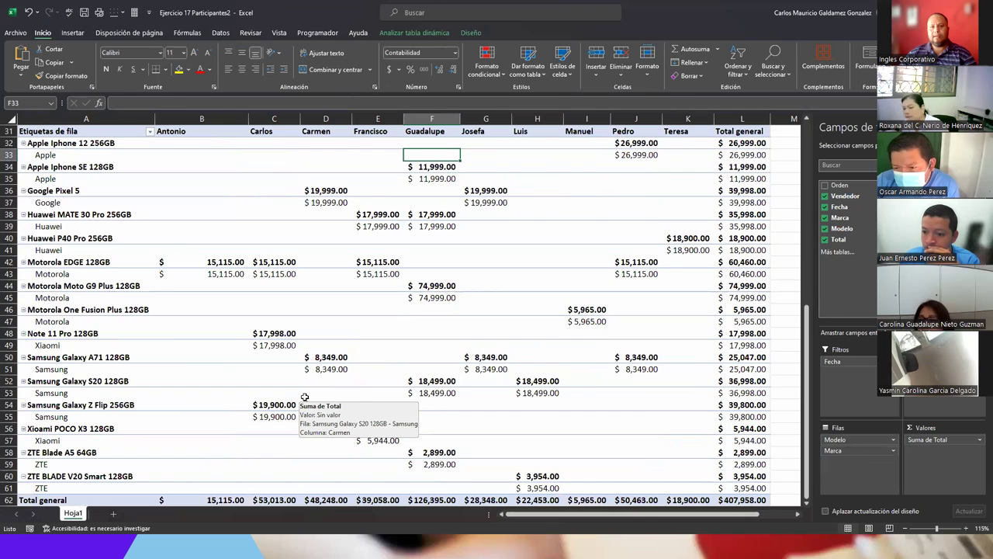
left_click_drag(835, 450, 852, 439)
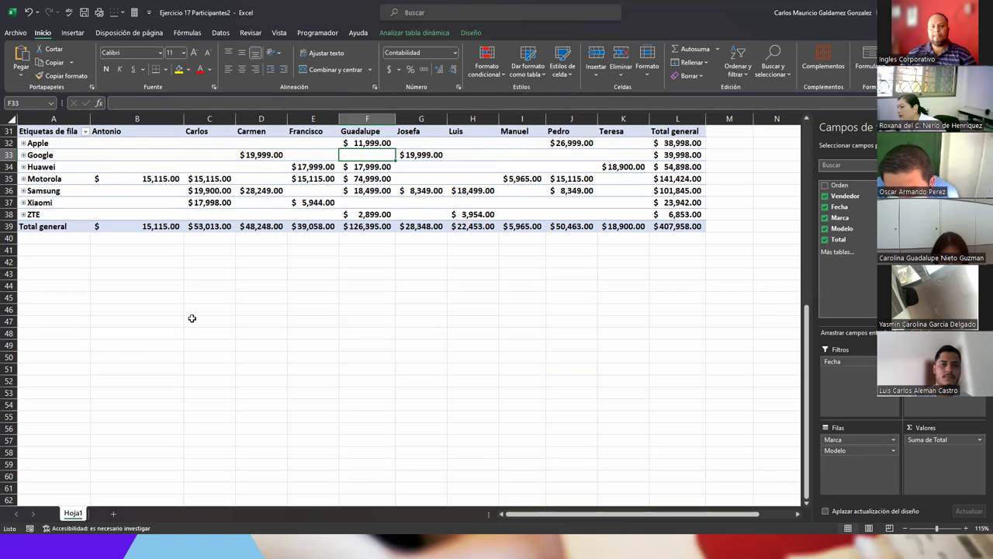
Try to ungroup the Apple row label in the large pivot table, and return to Marca above Modelo.
scroll(202, 353, "up", 5)
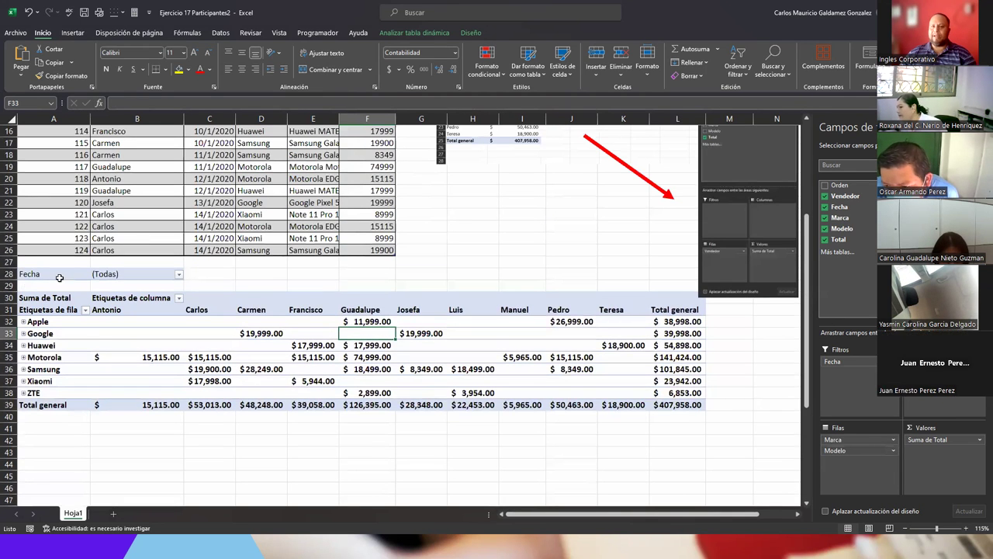
left_click(98, 347)
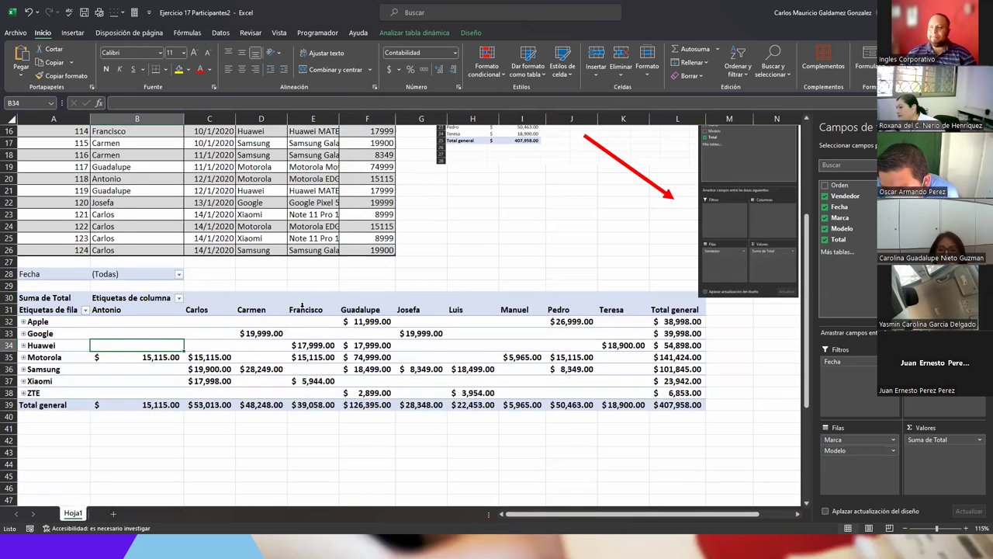
scroll(302, 307, "up", 5)
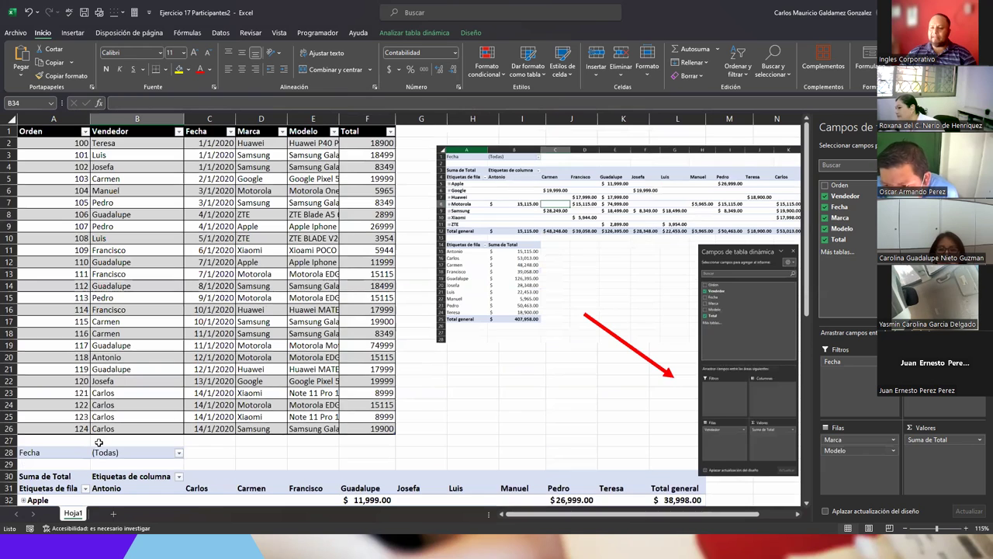
scroll(141, 404, "down", 5)
right_click(39, 321)
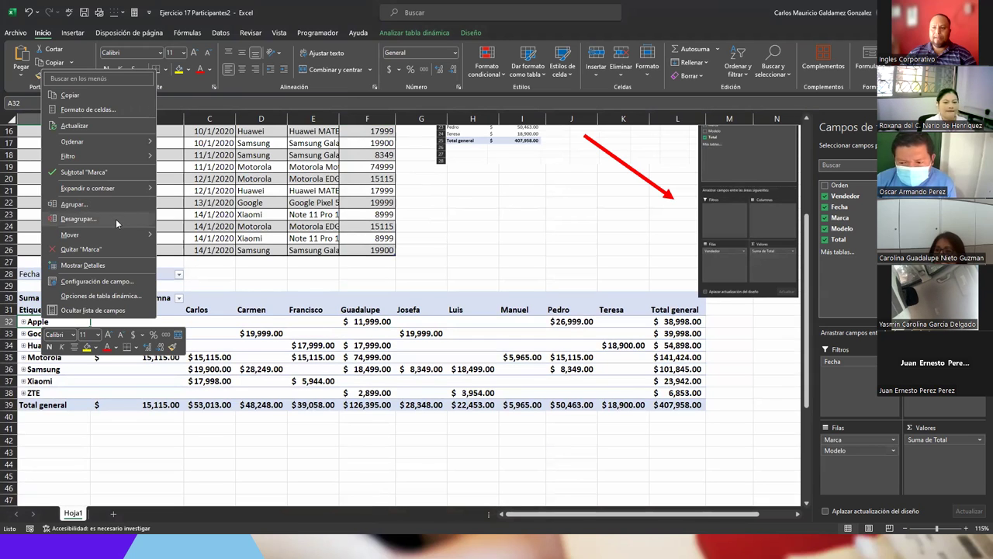
left_click(116, 219)
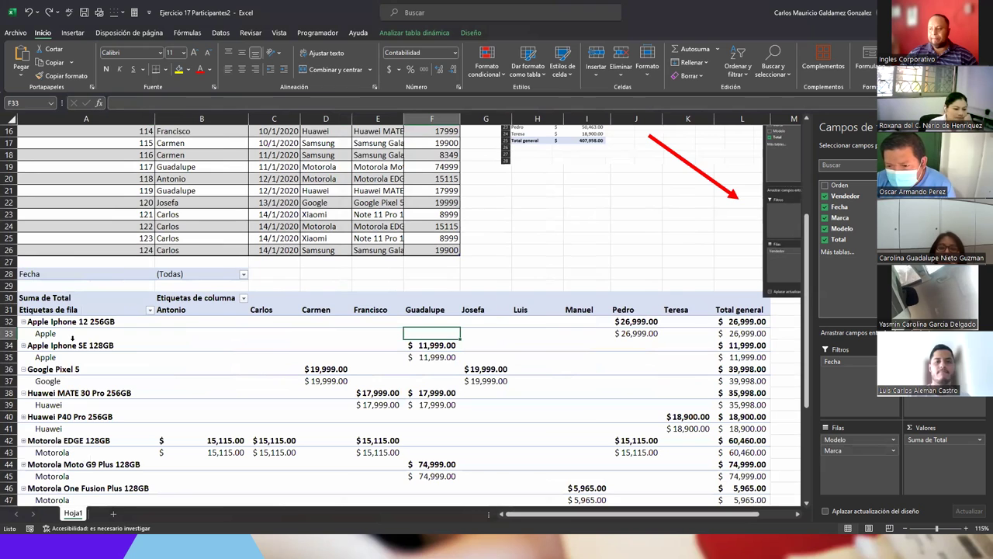
key("ctrl+z")
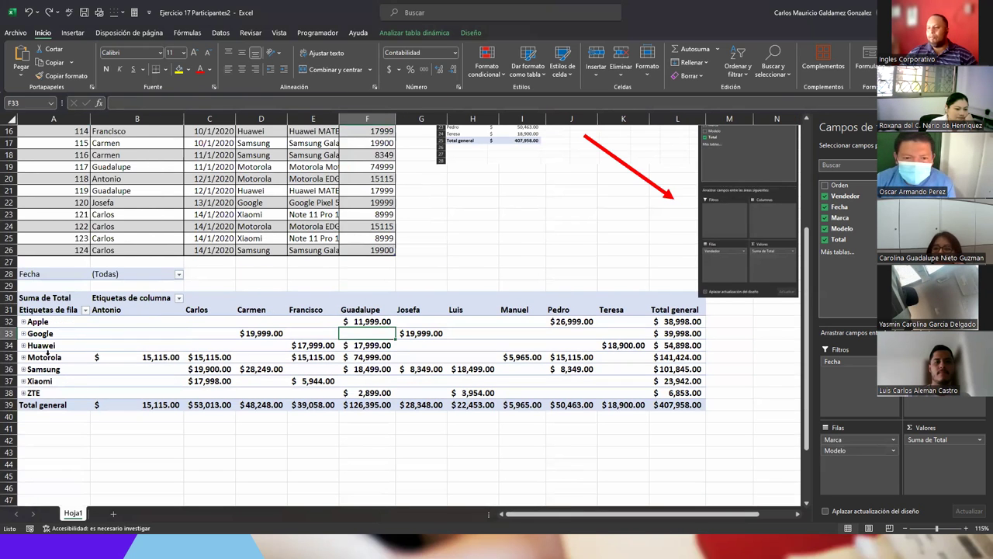
Expand and collapse the Apple and Google rows in turn to view the models under each brand.
left_click(23, 322)
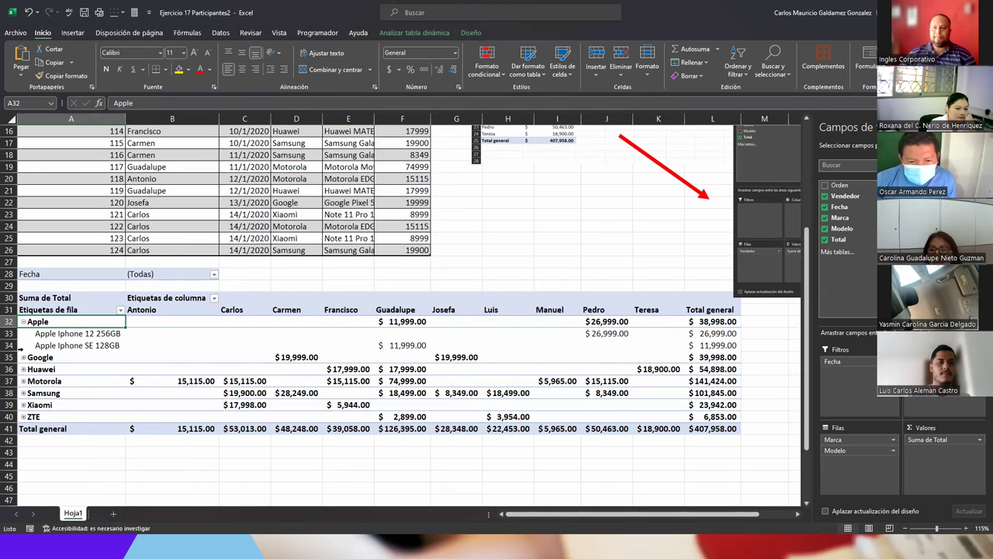
left_click(22, 322)
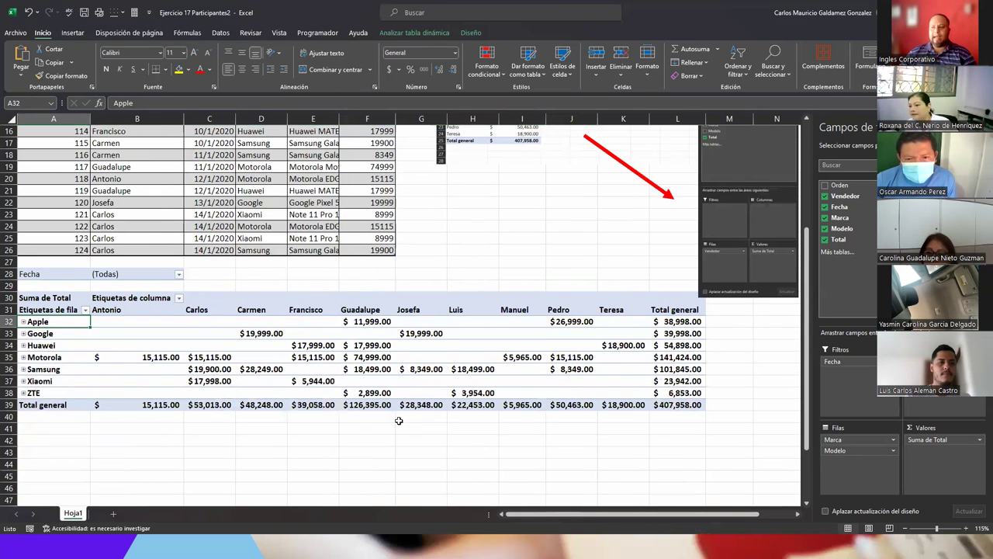
left_click(23, 333)
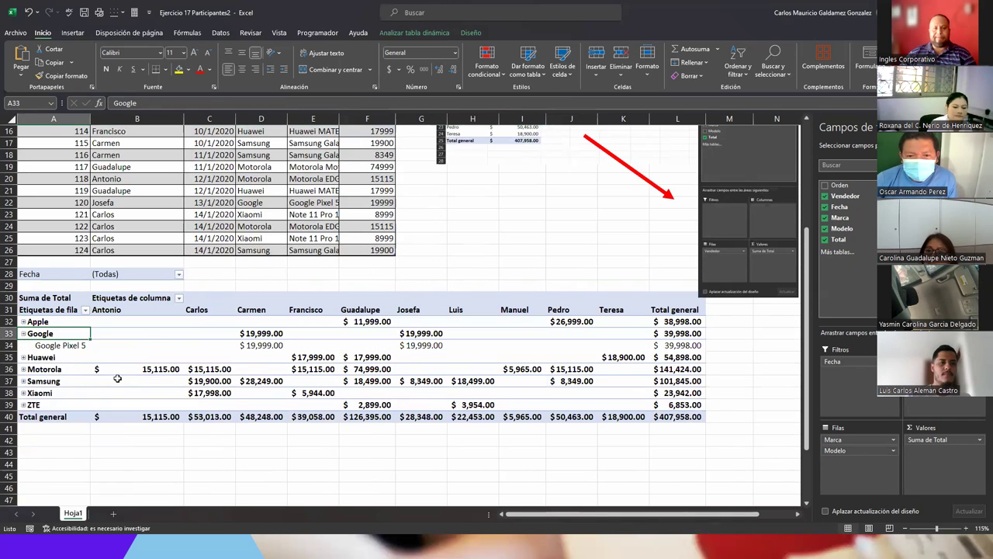
left_click(23, 333)
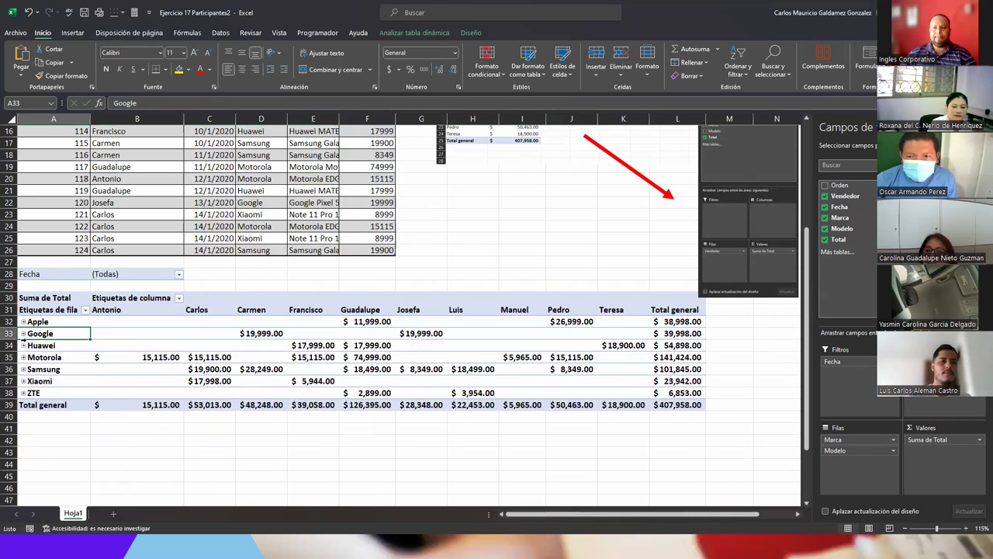
Examine the small seller totals table in the large reference picture.
left_click(190, 381)
scroll(189, 381, "up", 5)
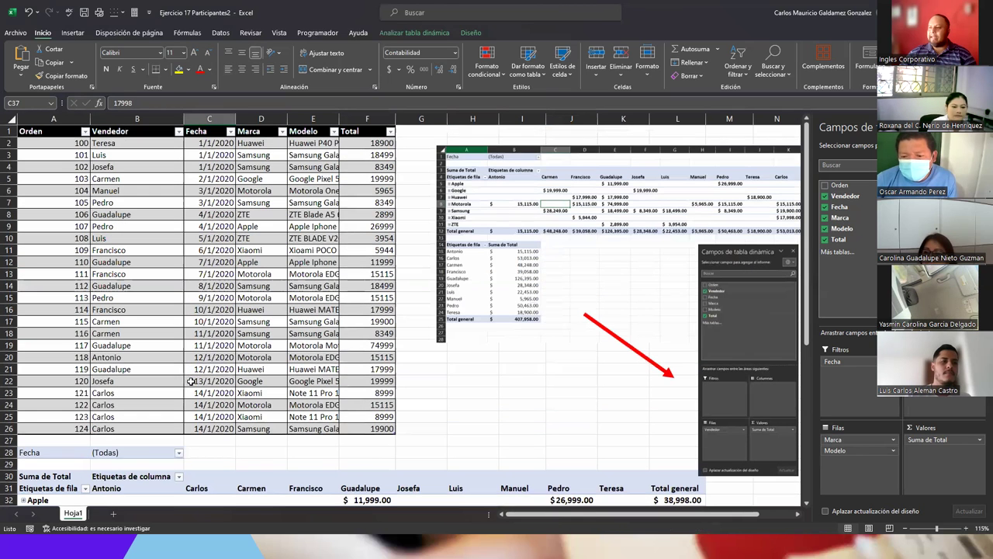
left_click(493, 277)
left_click(209, 274)
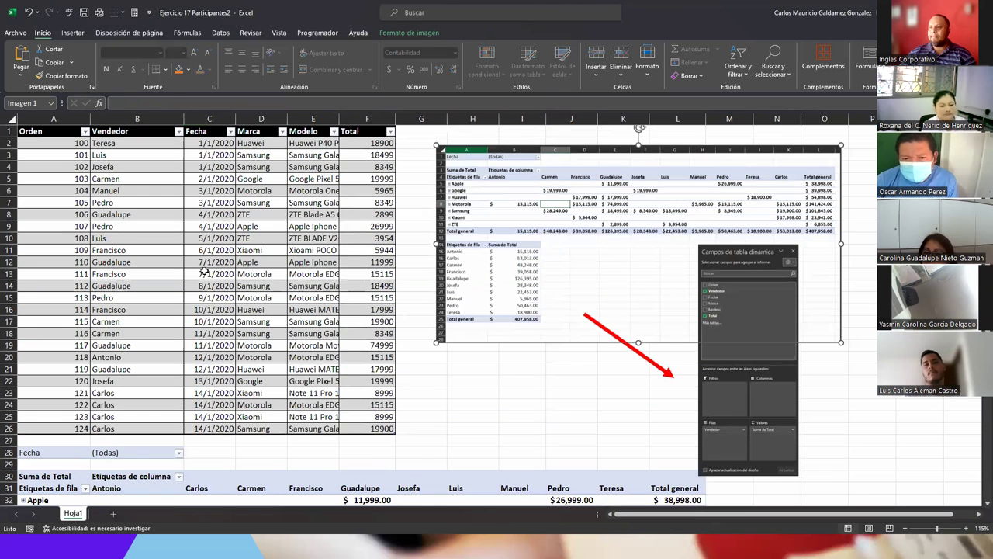
left_click(494, 300)
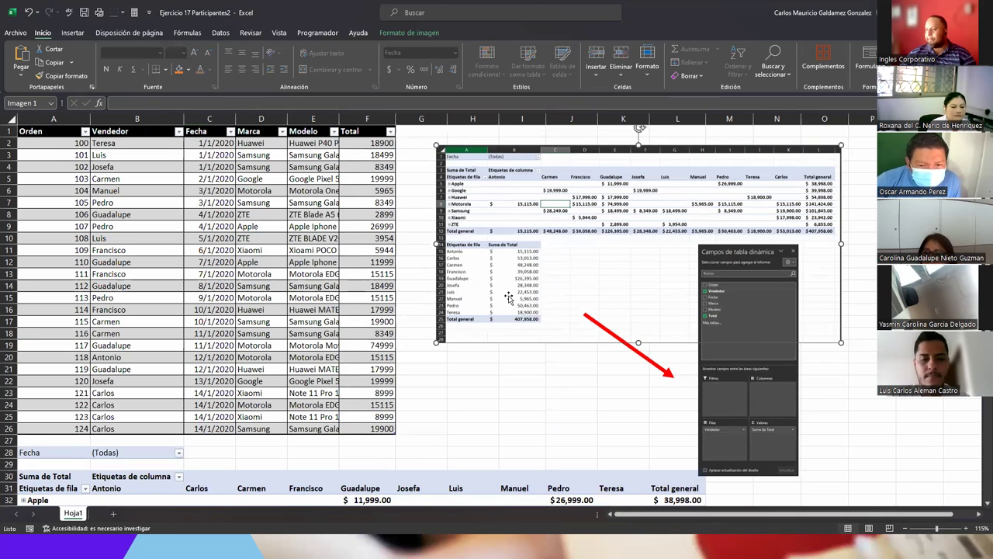
Insert a second pivot table from Tabla1 on the existing worksheet at Hoja1!$A$45.
left_click(155, 227)
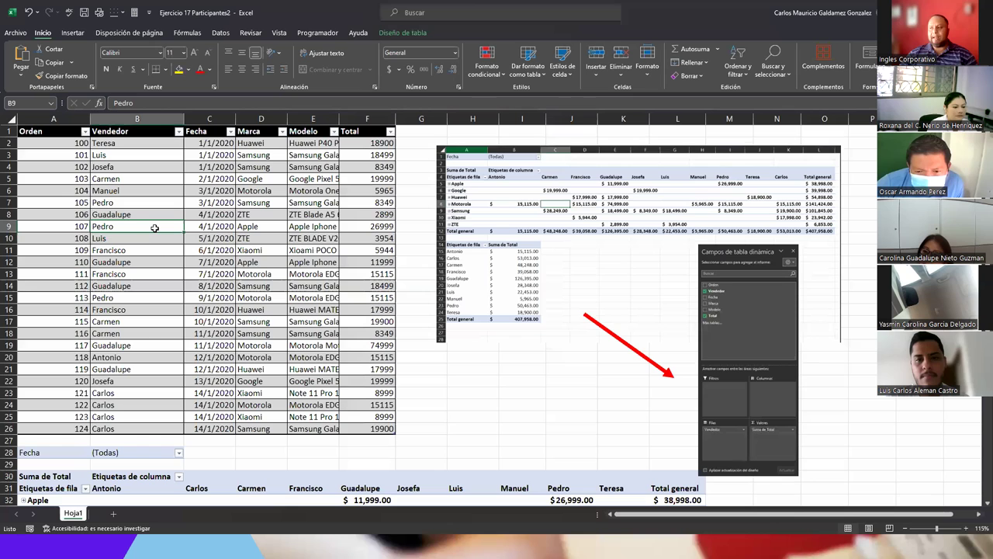
left_click(73, 32)
left_click(26, 63)
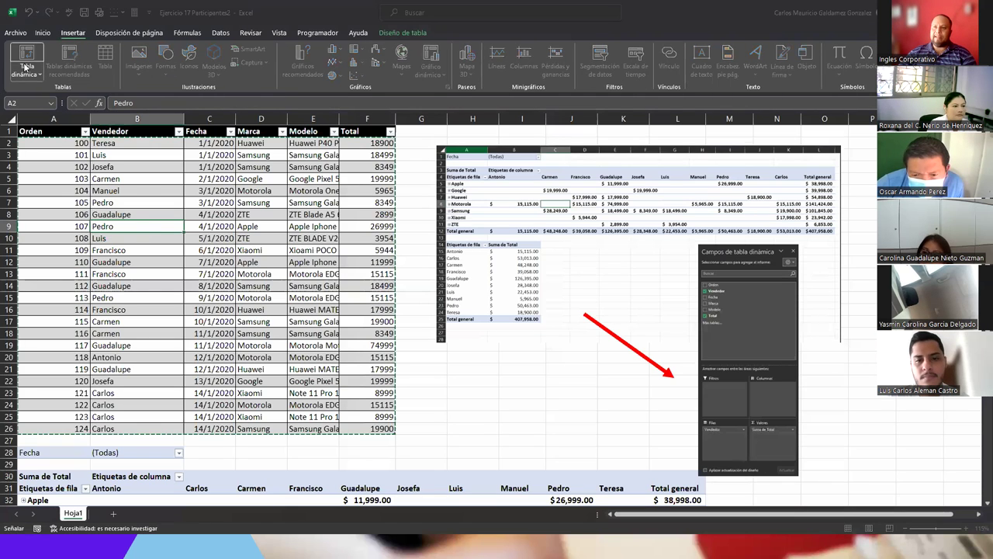
left_click(221, 290)
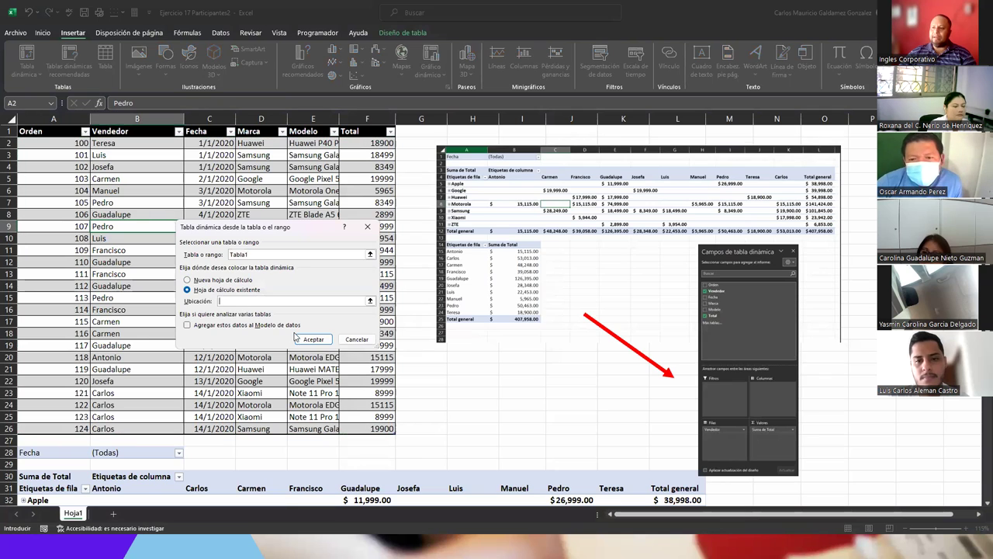
left_click(370, 300)
scroll(110, 370, "down", 5)
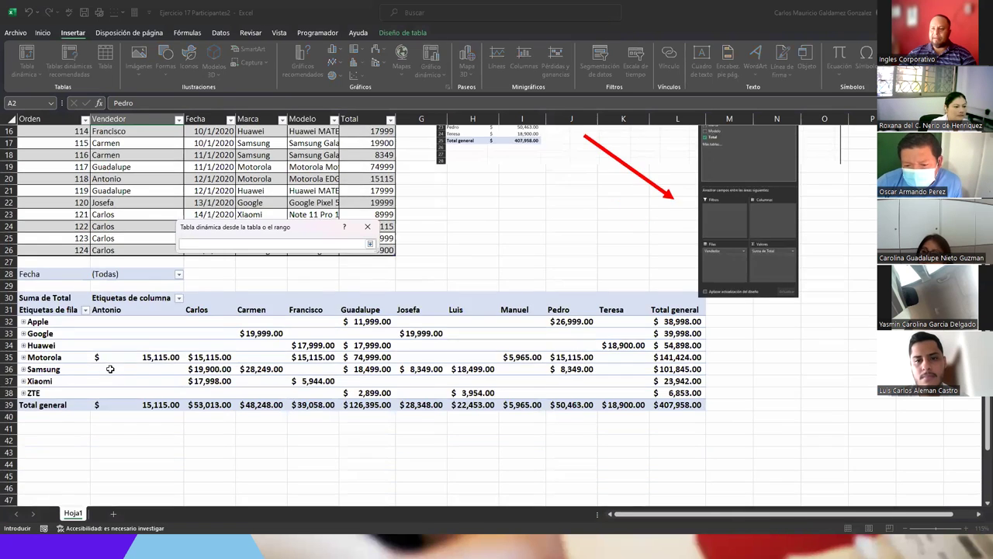
scroll(110, 369, "down", 5)
left_click(27, 297)
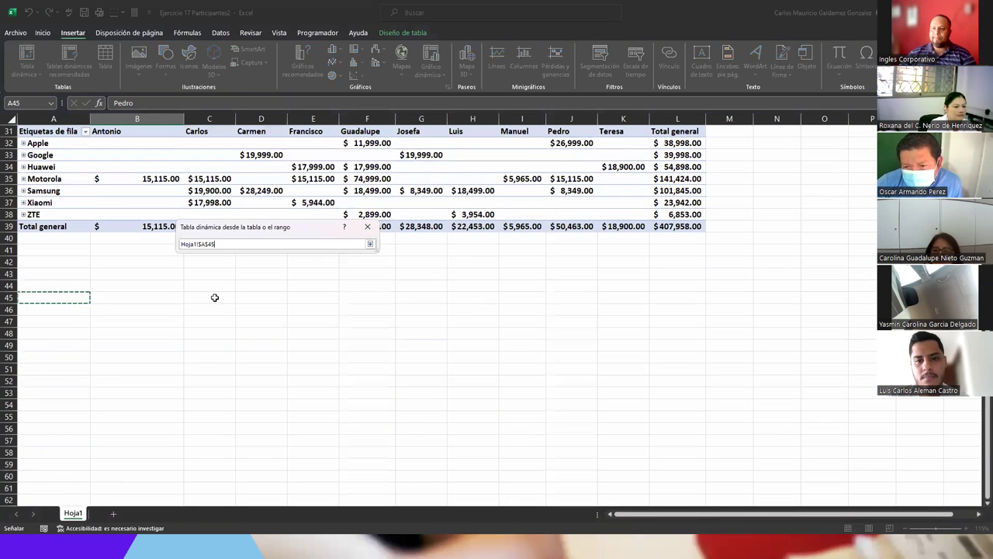
left_click(371, 244)
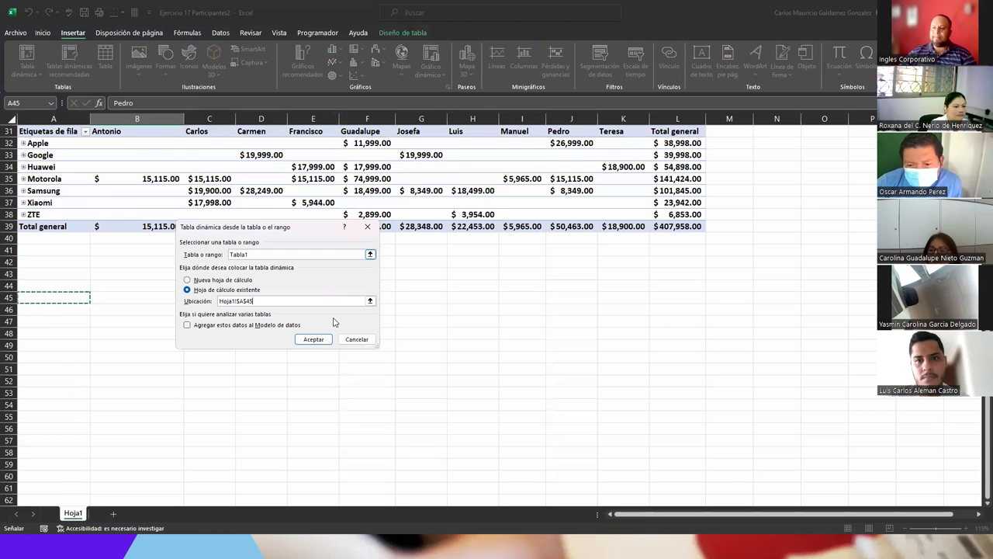
left_click(316, 343)
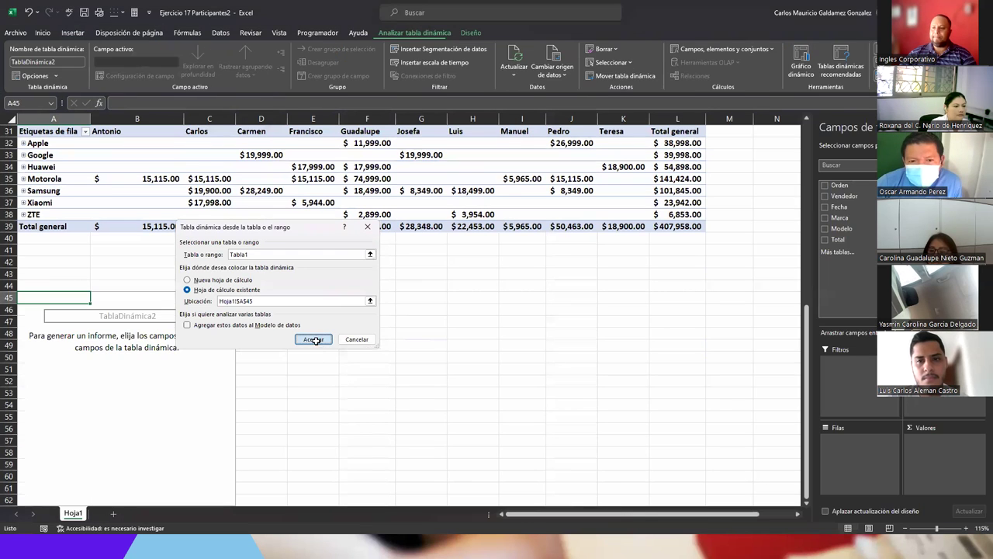
Place Vendedor in the rows and the sum of Total in the values of the new pivot table.
scroll(370, 390, "up", 10)
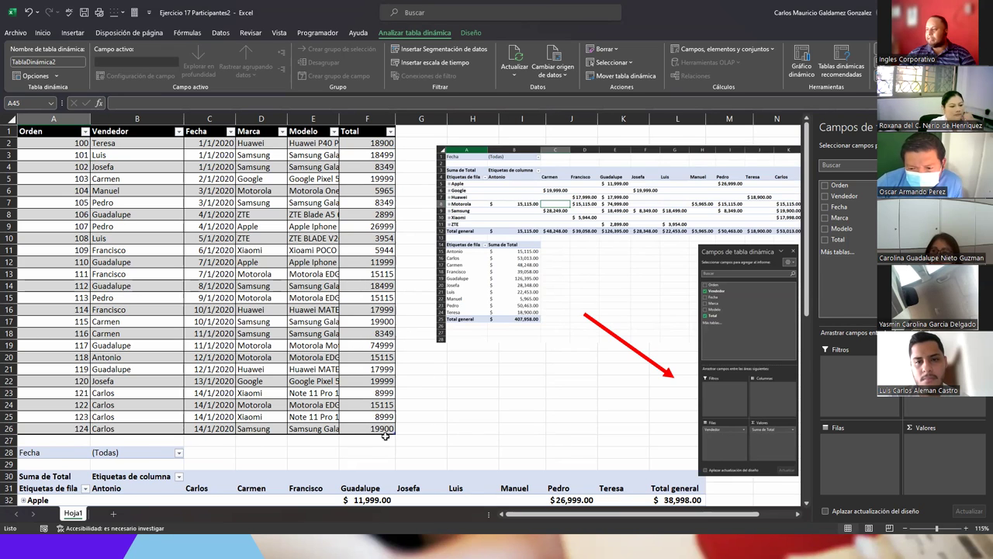
scroll(386, 436, "down", 10)
scroll(397, 435, "down", 5)
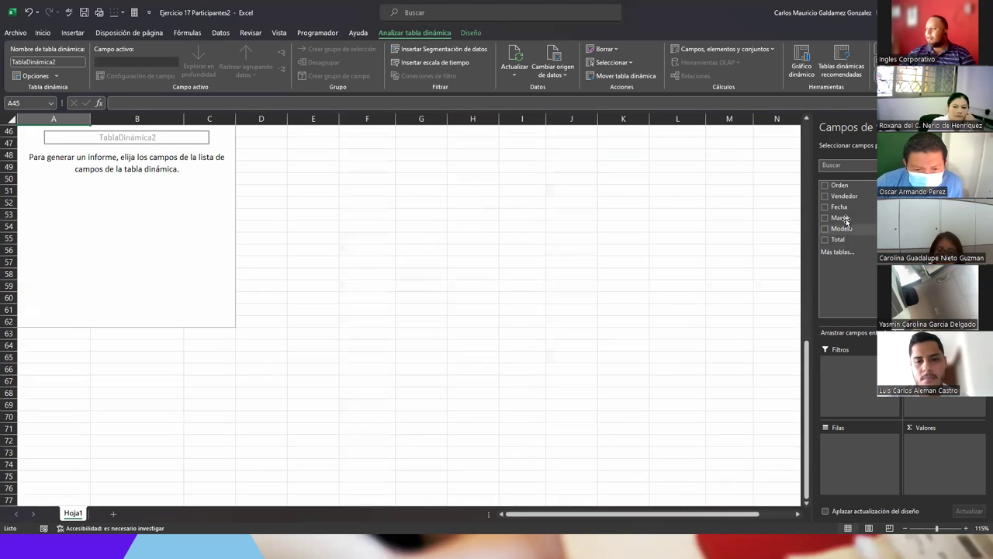
left_click_drag(845, 196, 853, 448)
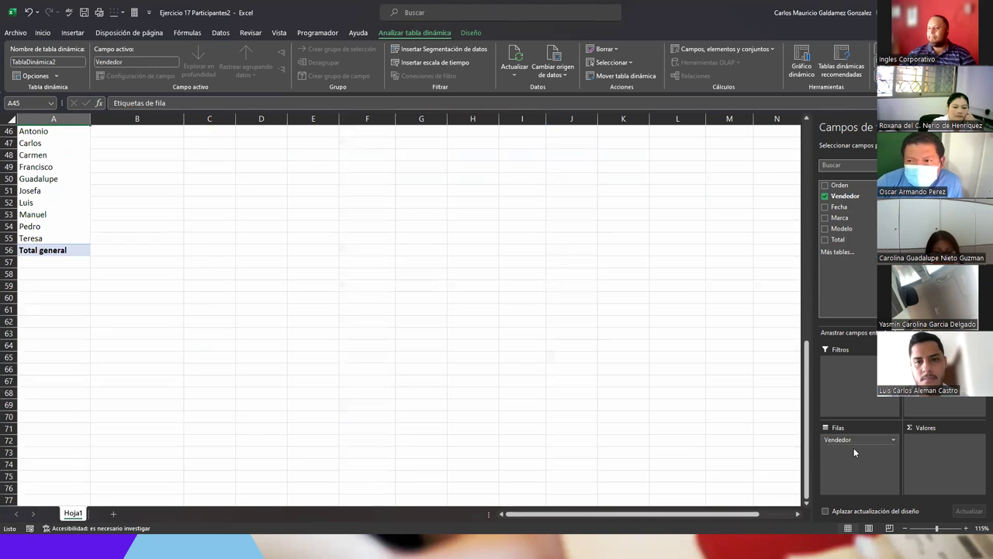
left_click_drag(842, 239, 933, 467)
scroll(261, 413, "up", 5)
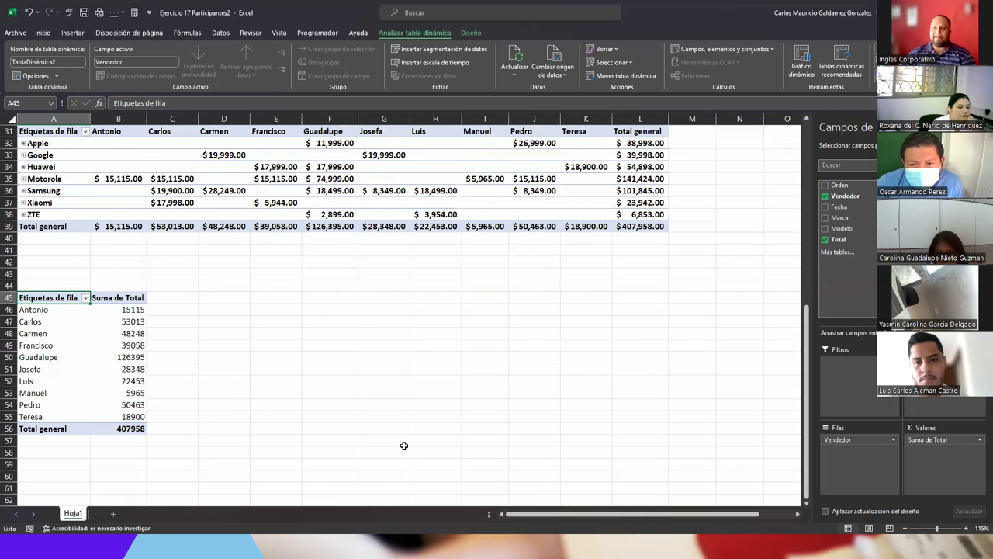
Compare the new seller pivot table with the small seller table in the reference picture.
left_click(70, 374)
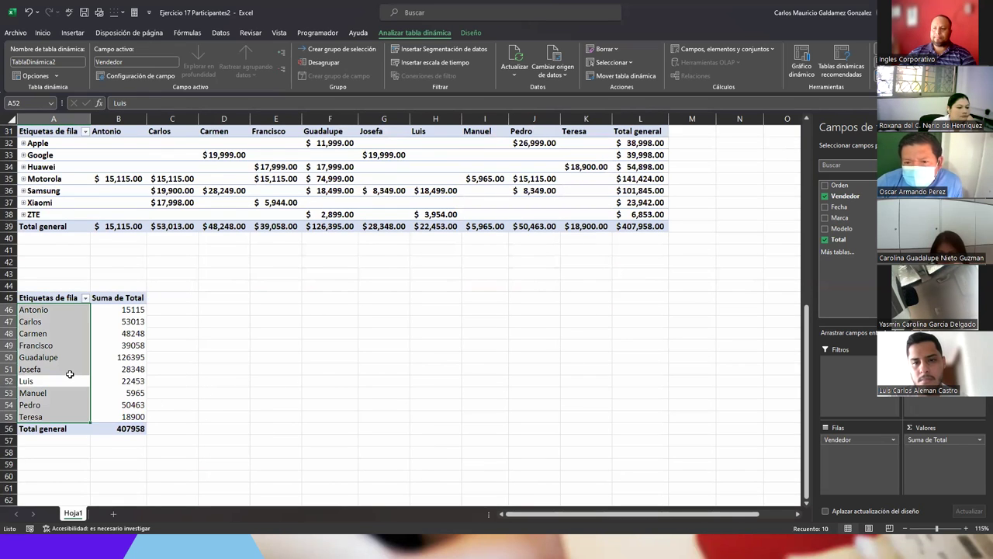
left_click(72, 353)
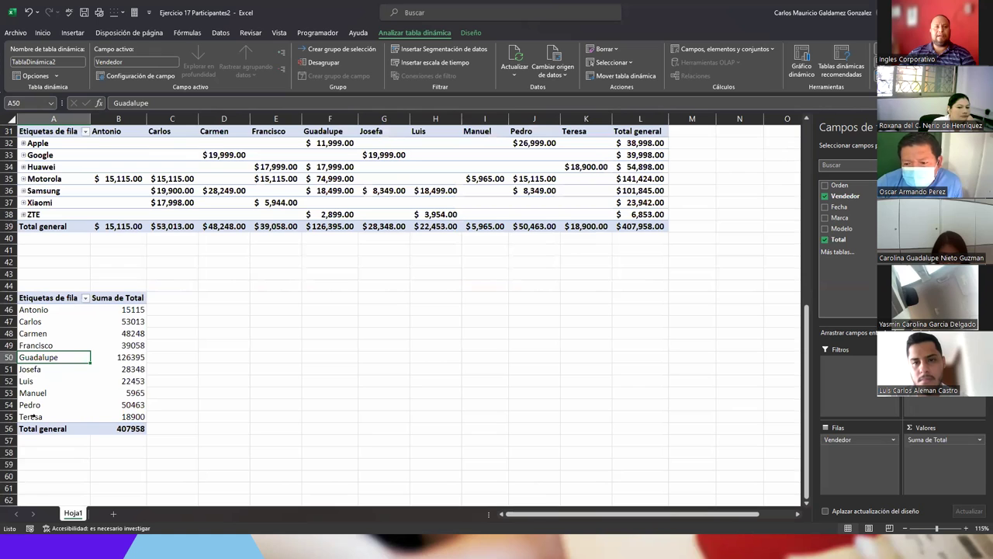
key("alt+Tab")
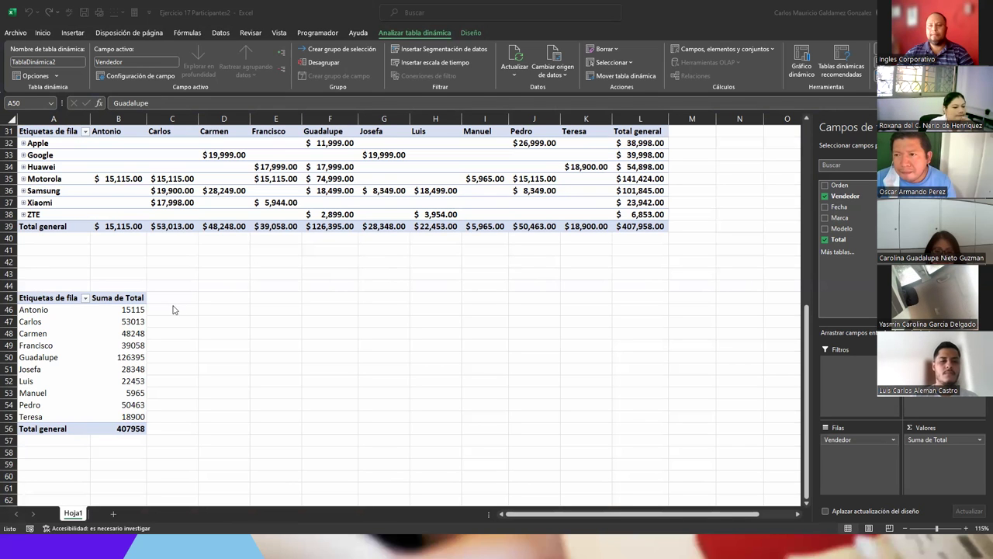
scroll(259, 348, "up", 10)
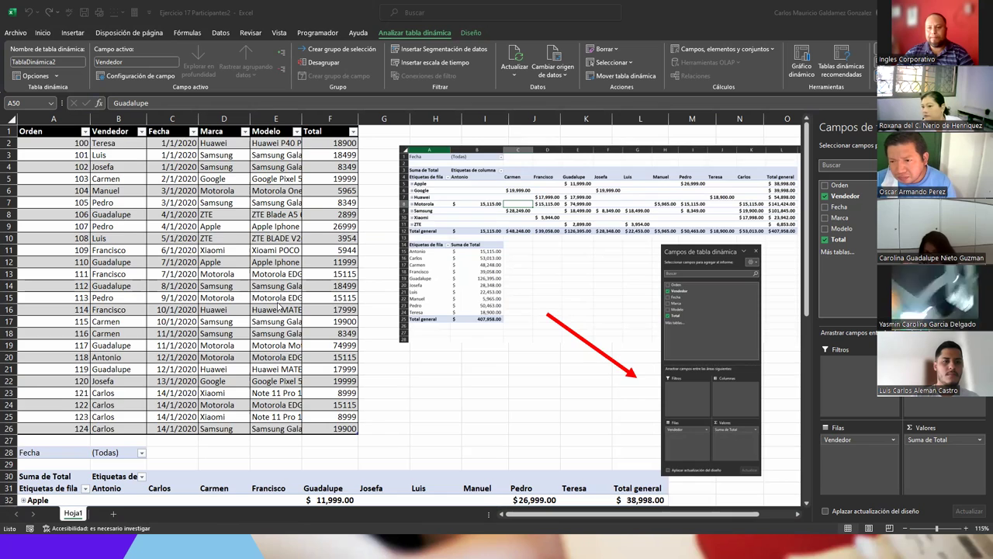
scroll(277, 306, "down", 10)
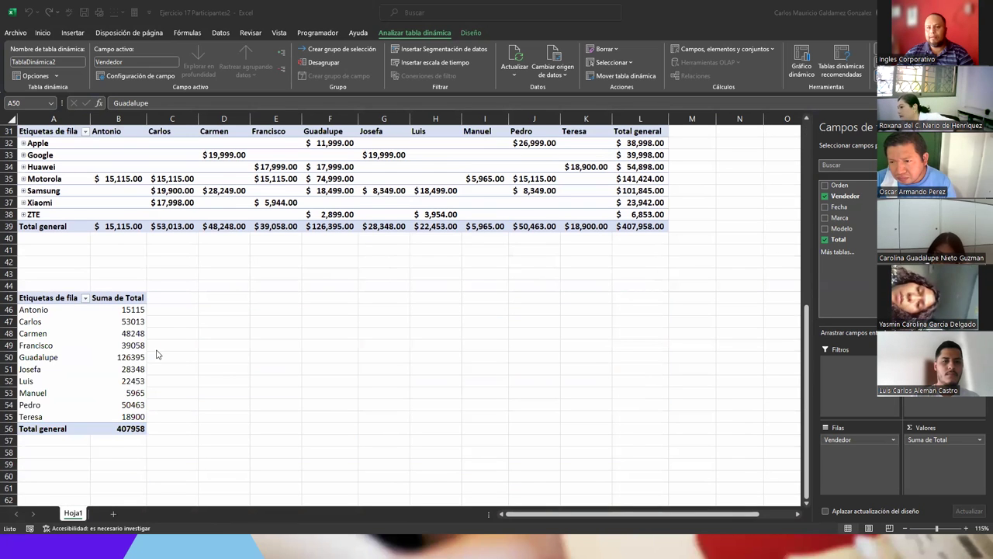
scroll(273, 360, "up", 10)
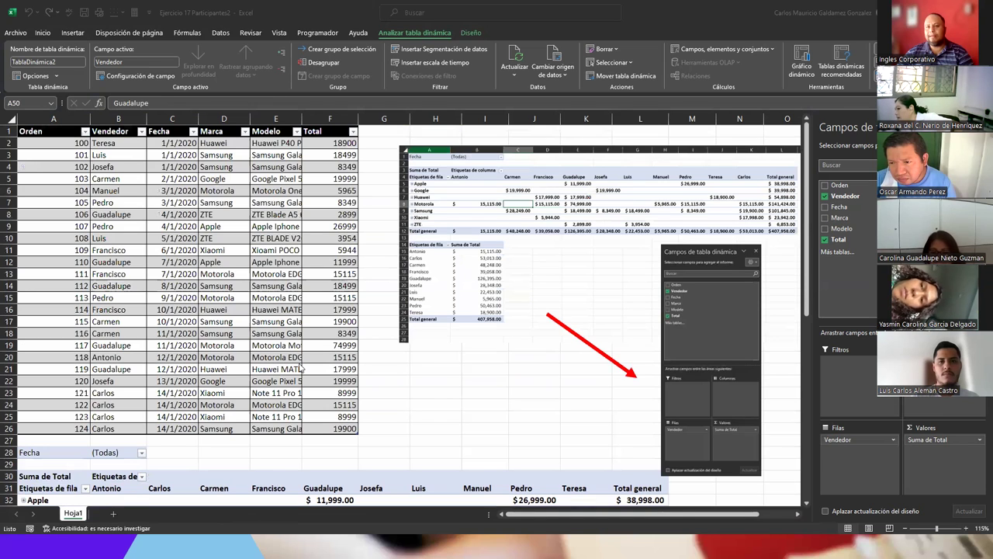
Delete the field-list picture, the red arrow and the large reference picture beside the sales table.
left_click(131, 343)
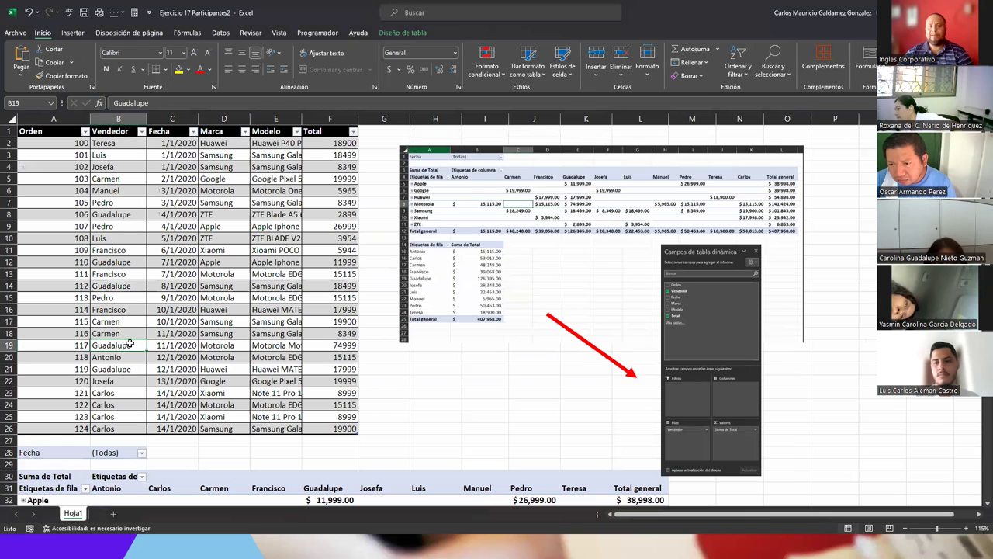
left_click(735, 353)
key("Delete")
left_click(601, 357)
key("Delete")
left_click(598, 299)
key("Delete")
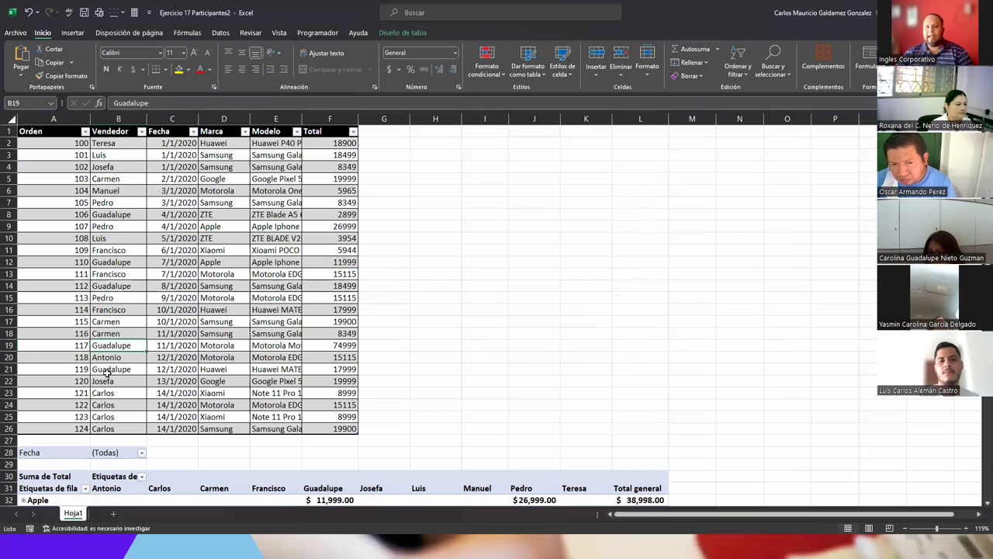
Apply the accounting number format with currency symbol to the Suma de Total values in the second pivot table, including its grand total.
scroll(107, 371, "down", 5)
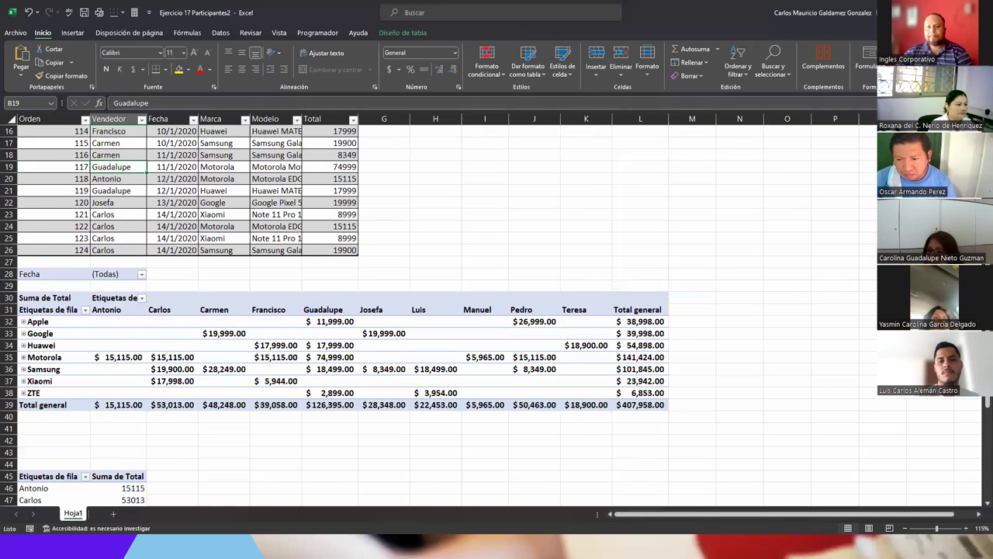
scroll(289, 342, "down", 5)
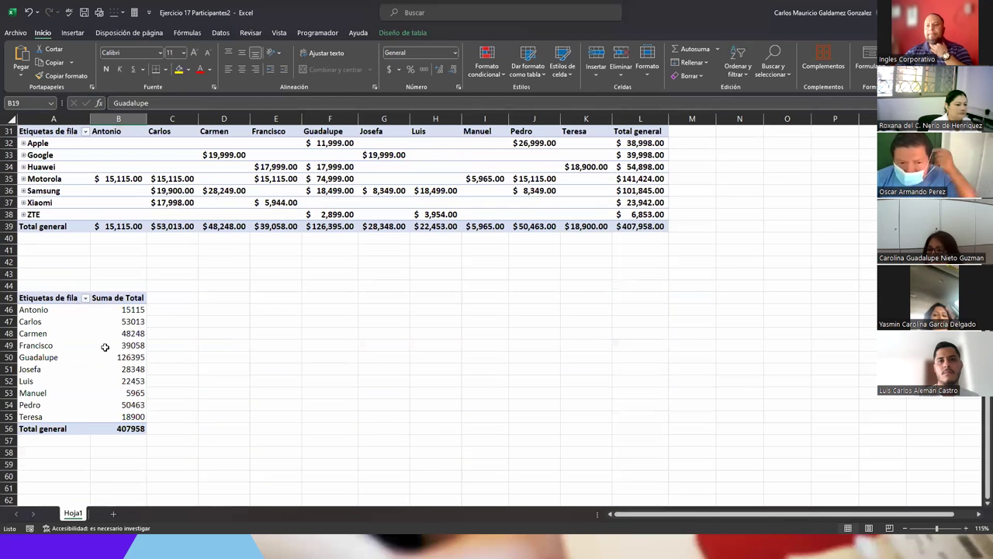
left_click(130, 345)
left_click_drag(122, 310, 122, 429)
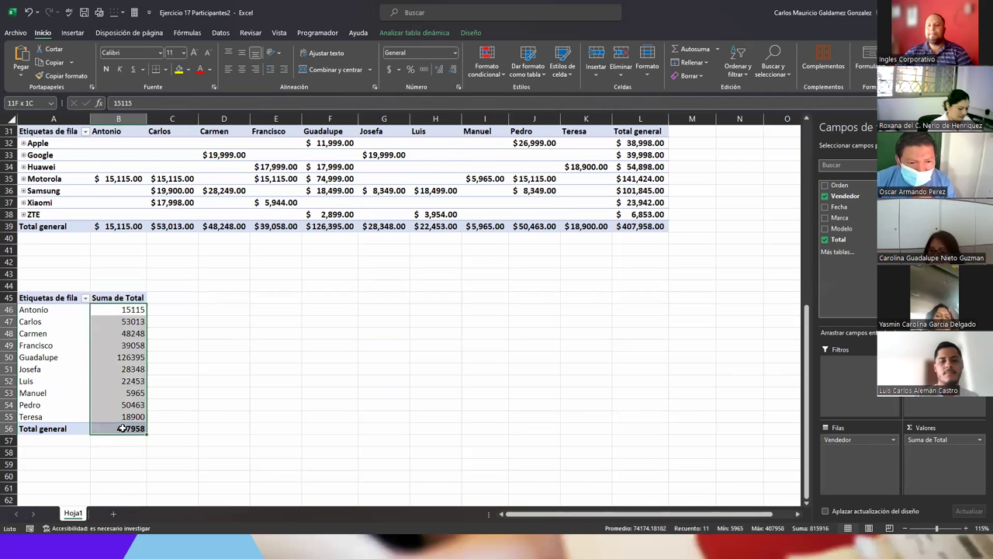
left_click(389, 69)
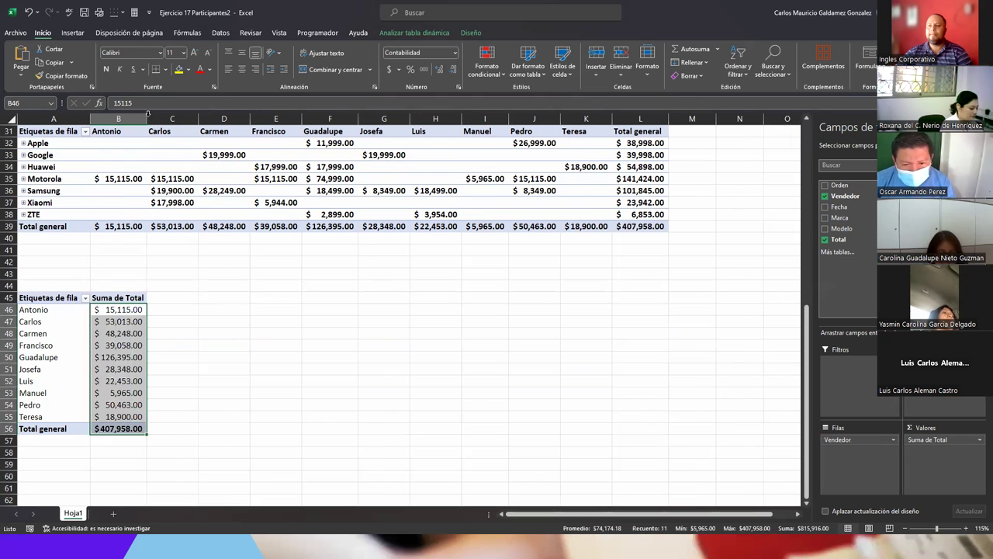
left_click(140, 347)
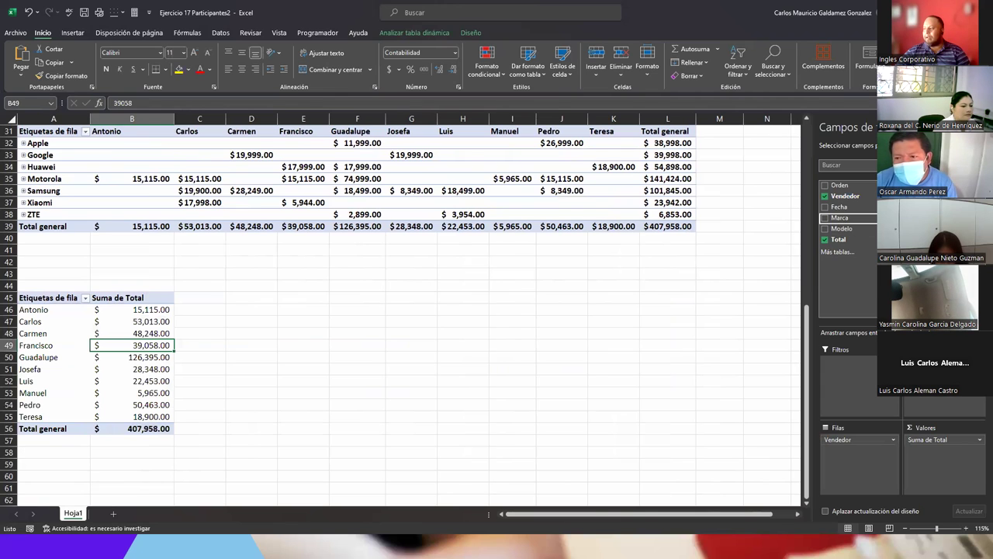
Try Marca and Modelo one at a time as column fields in the seller pivot table, removing each one.
left_click(825, 217)
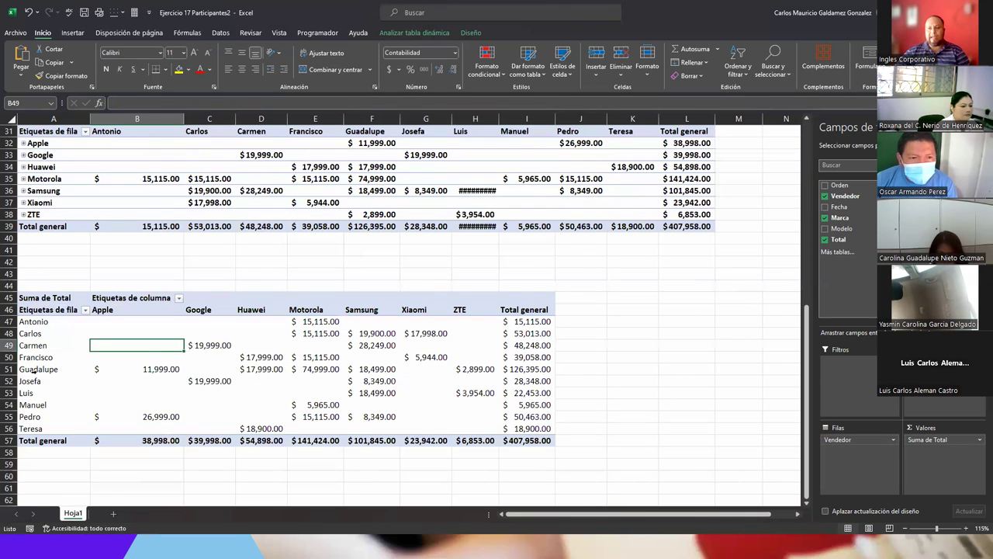
left_click(825, 217)
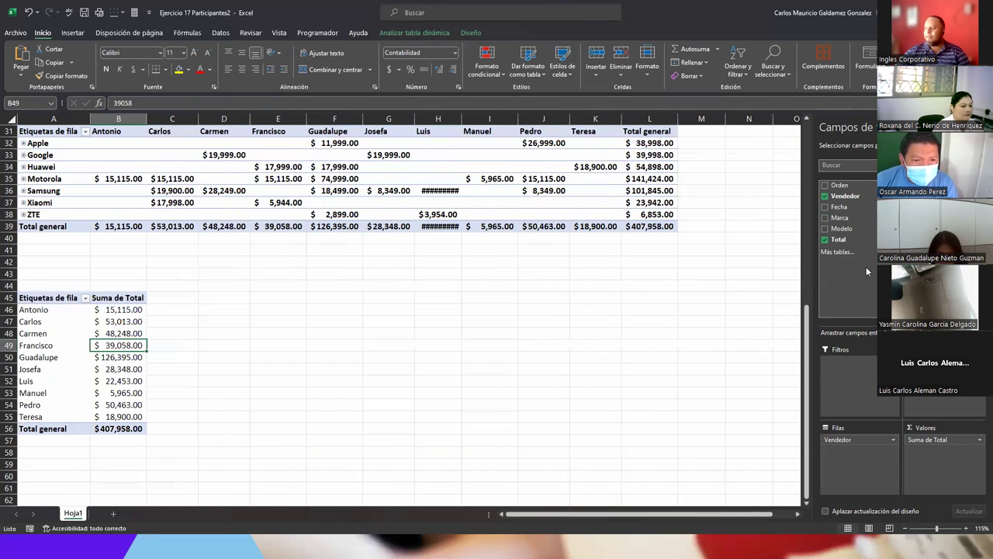
left_click(825, 228)
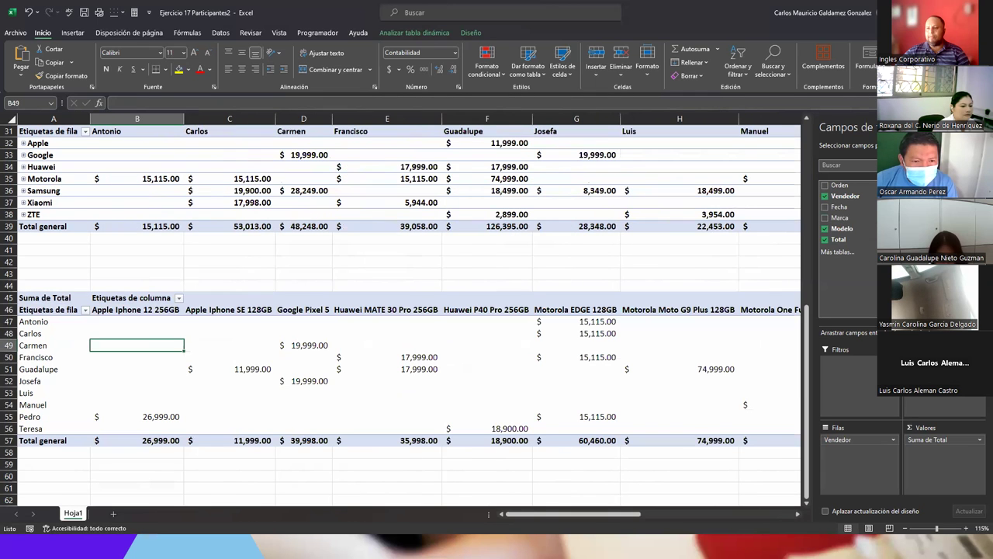
left_click_drag(534, 513, 520, 513)
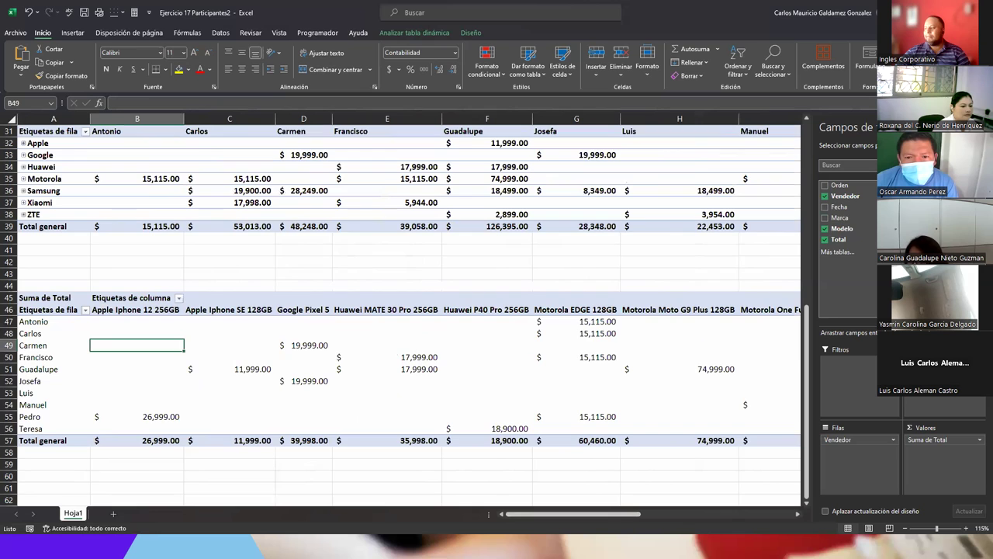
left_click(825, 228)
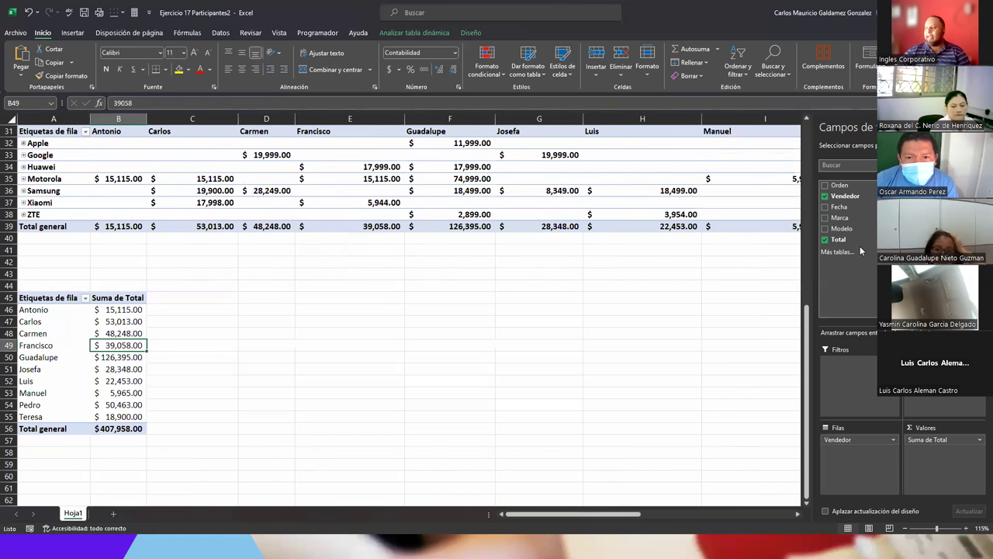
Try Fecha as the column field in the seller pivot table and remove it.
left_click(838, 208)
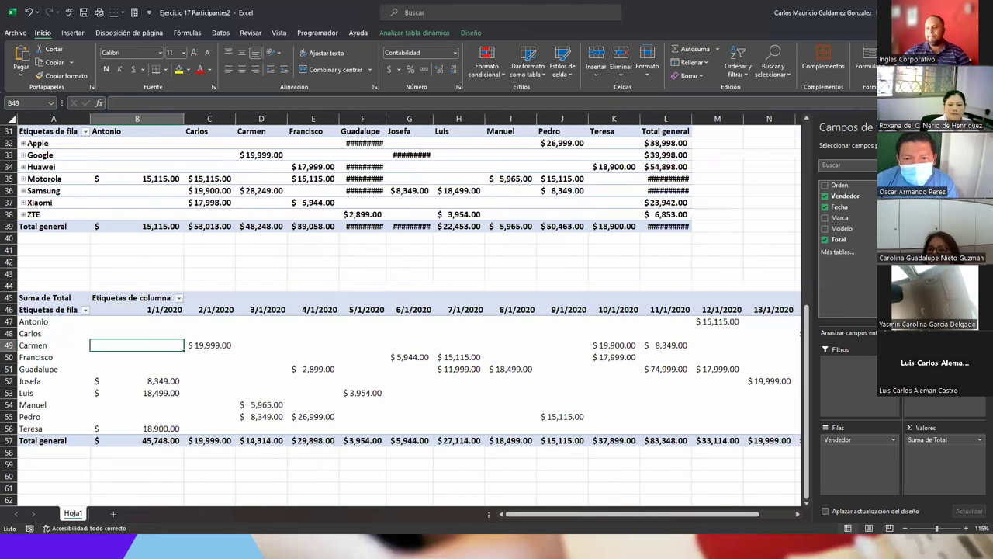
left_click_drag(575, 515, 477, 520)
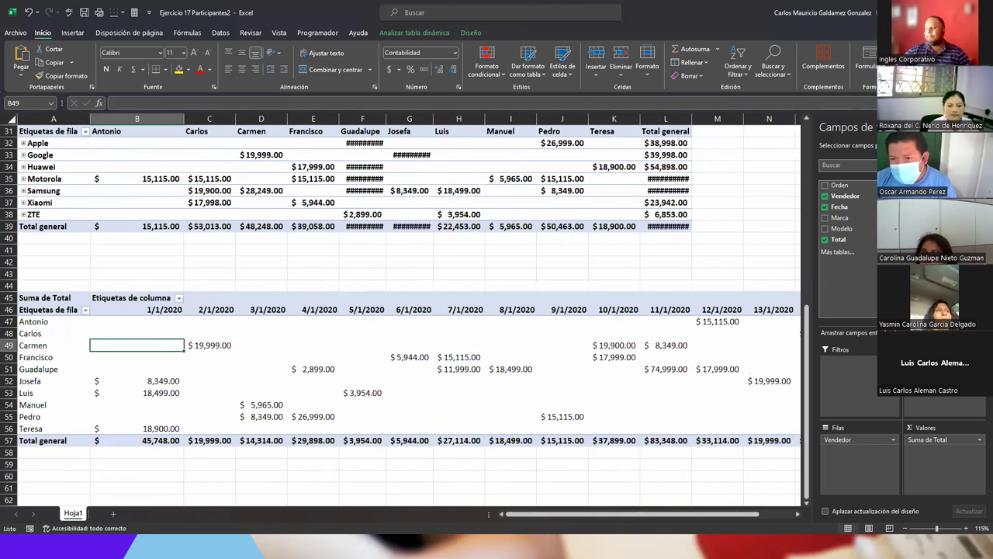
left_click(825, 207)
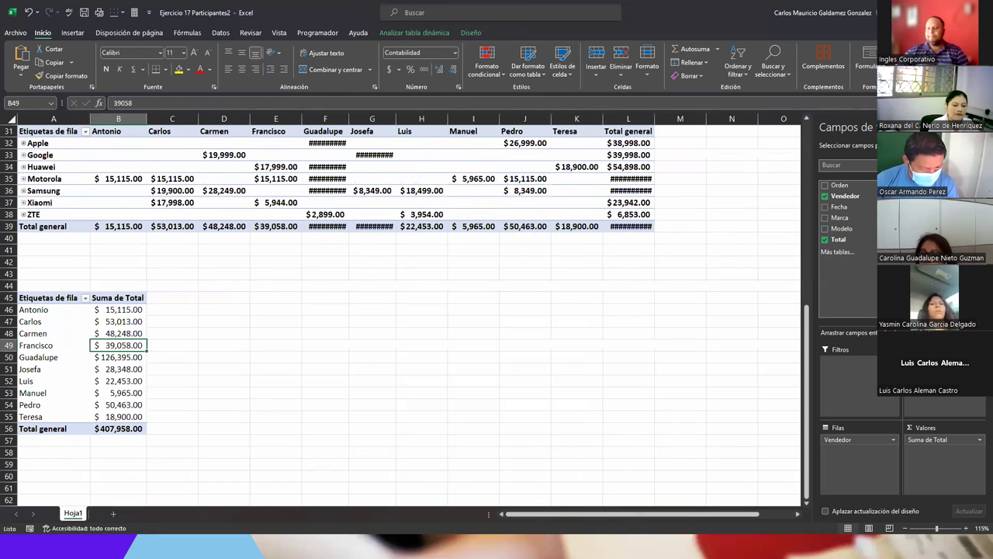
Add Fecha to the rows of the second pivot table beneath Vendedor and review the dates grouped under each seller.
left_click_drag(841, 211, 862, 458)
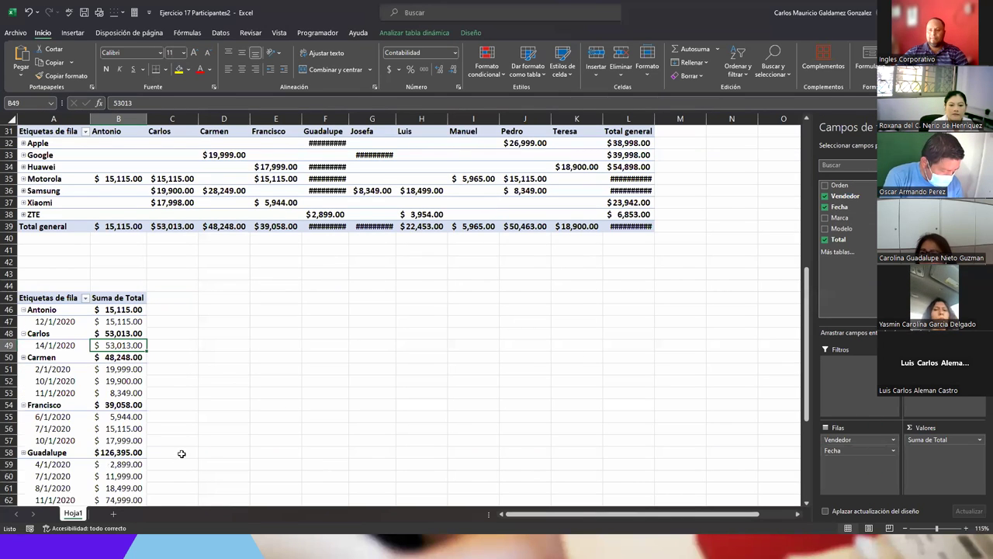
scroll(206, 365, "down", 5)
scroll(209, 371, "down", 5)
scroll(215, 388, "up", 5)
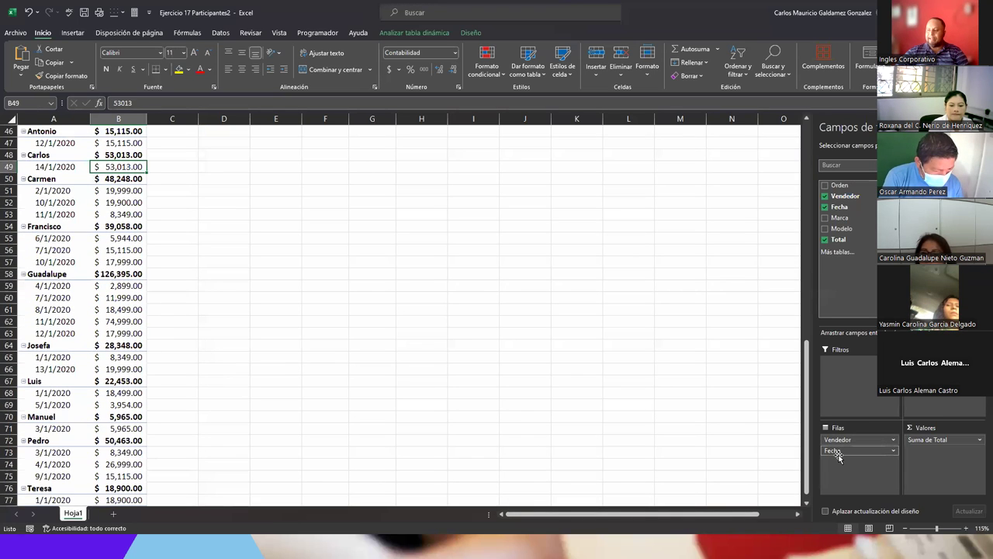
scroll(95, 391, "up", 5)
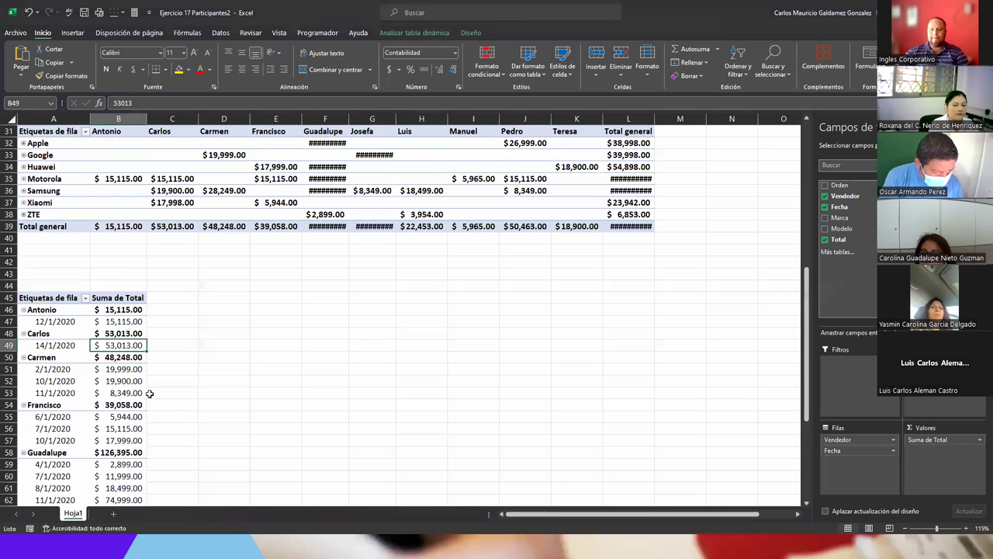
Reorder the row fields of the second pivot table so that Vendedor is nested under Fecha.
scroll(84, 418, "down", 5)
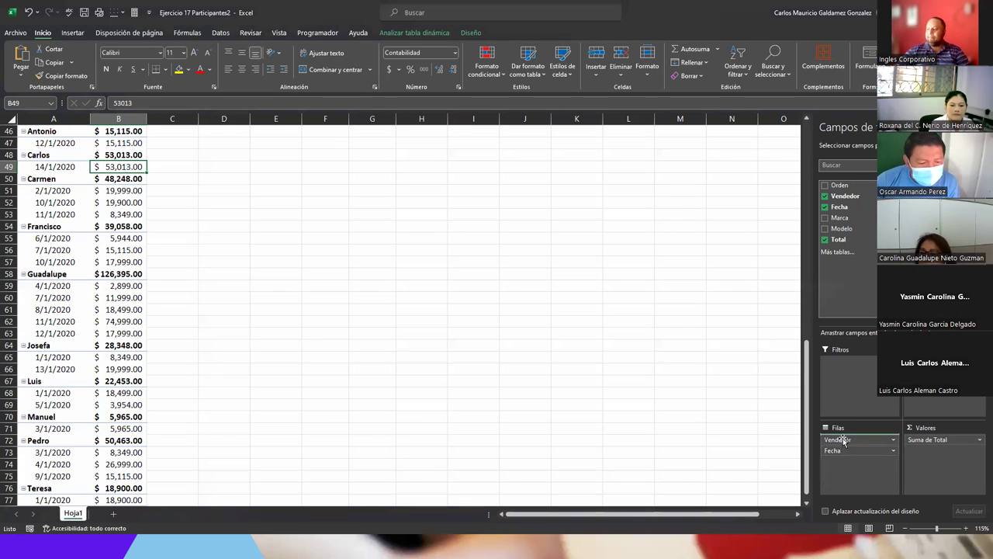
left_click_drag(845, 441, 850, 458)
scroll(124, 318, "up", 5)
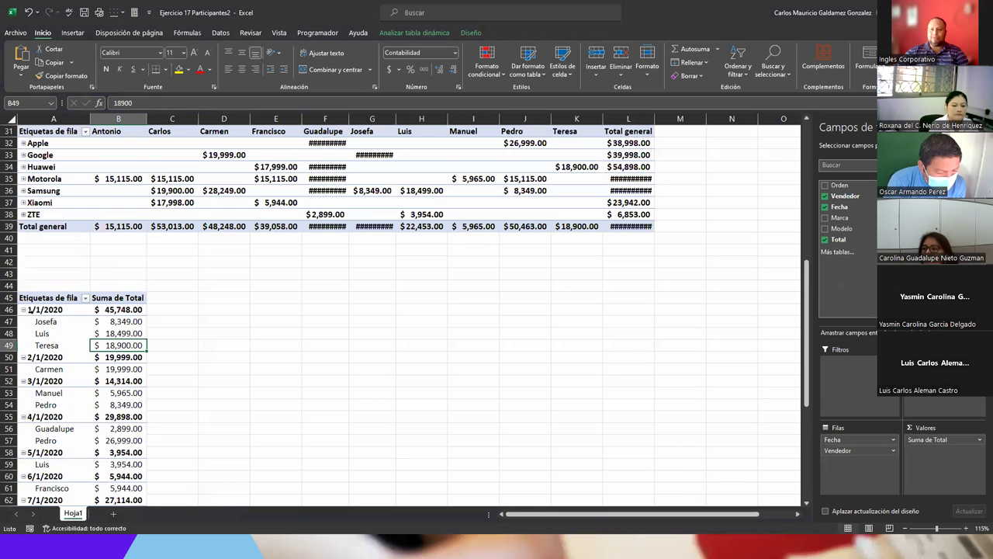
Examine the sellers and their sales amounts listed under 1/1/2020, 2/1/2020 and 3/1/2020 in the second pivot table.
left_click(48, 322)
left_click(44, 334)
left_click(56, 346)
left_click_drag(123, 321, 126, 308)
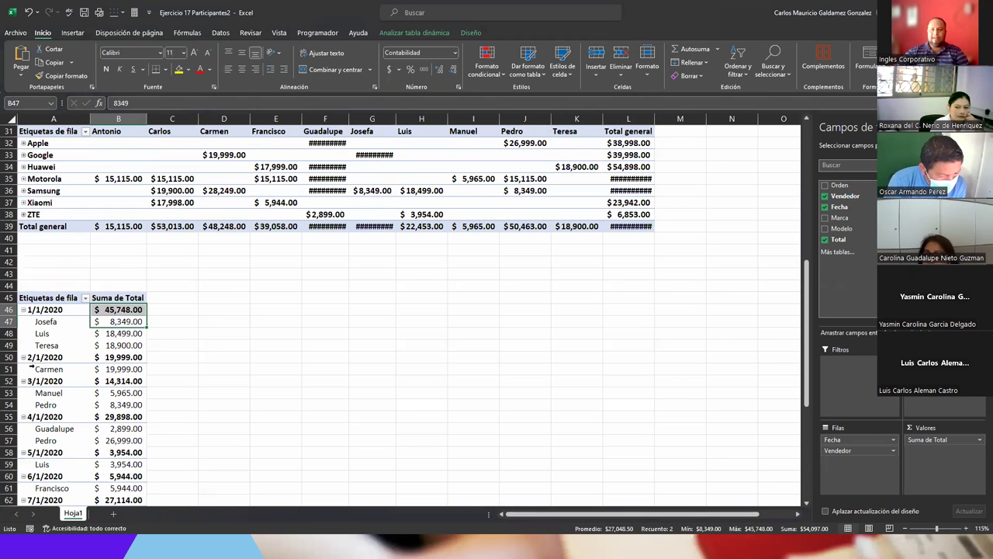
left_click(43, 369)
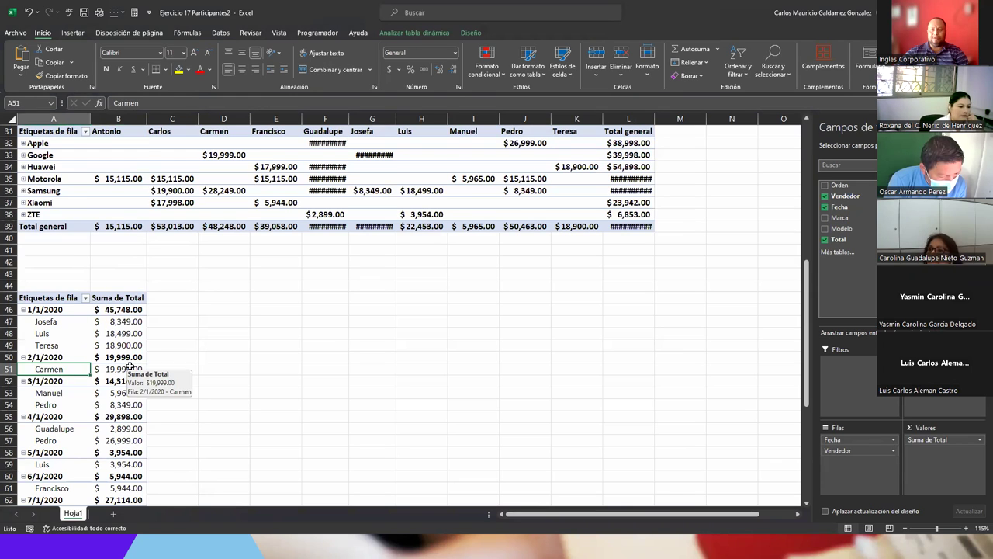
left_click(120, 369)
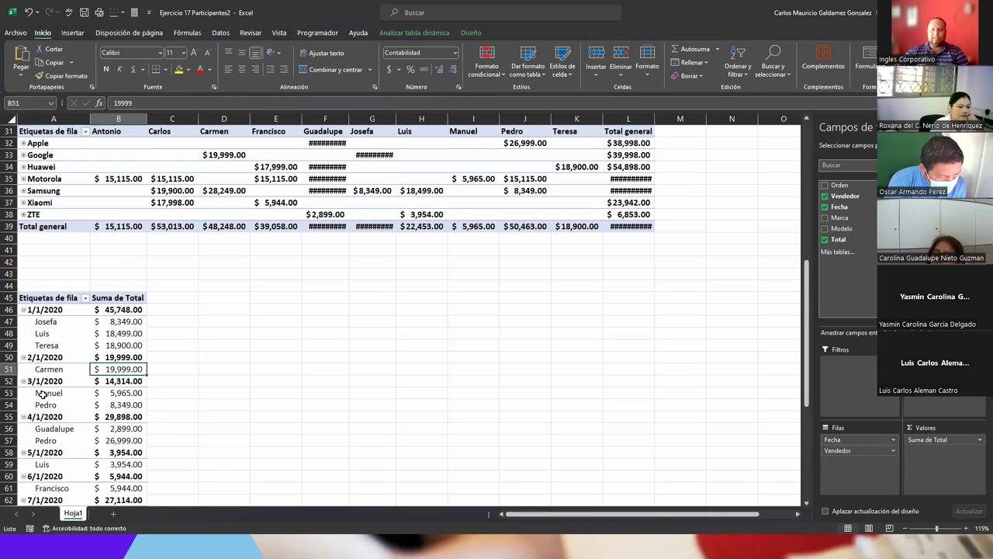
left_click_drag(51, 393, 48, 404)
left_click_drag(126, 394, 122, 405)
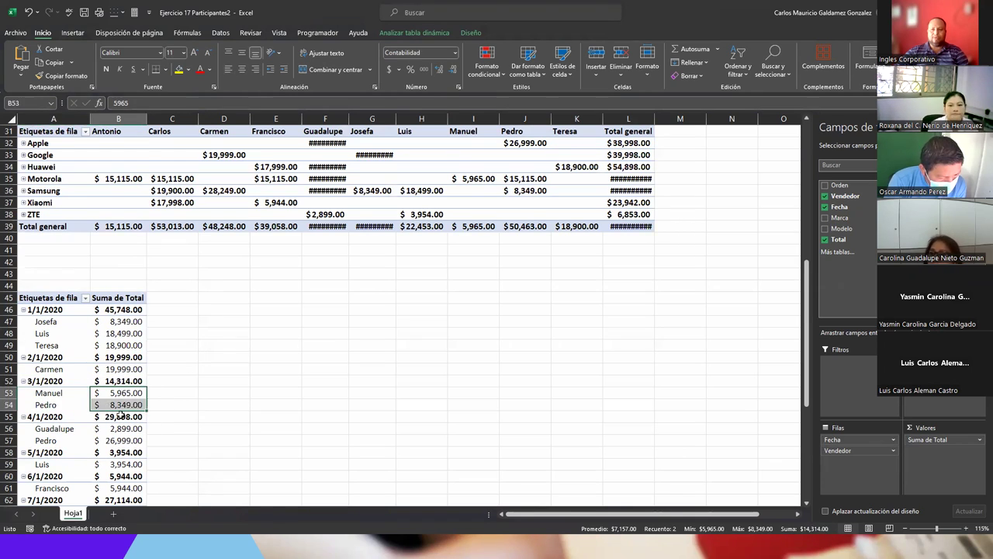
scroll(93, 428, "down", 5)
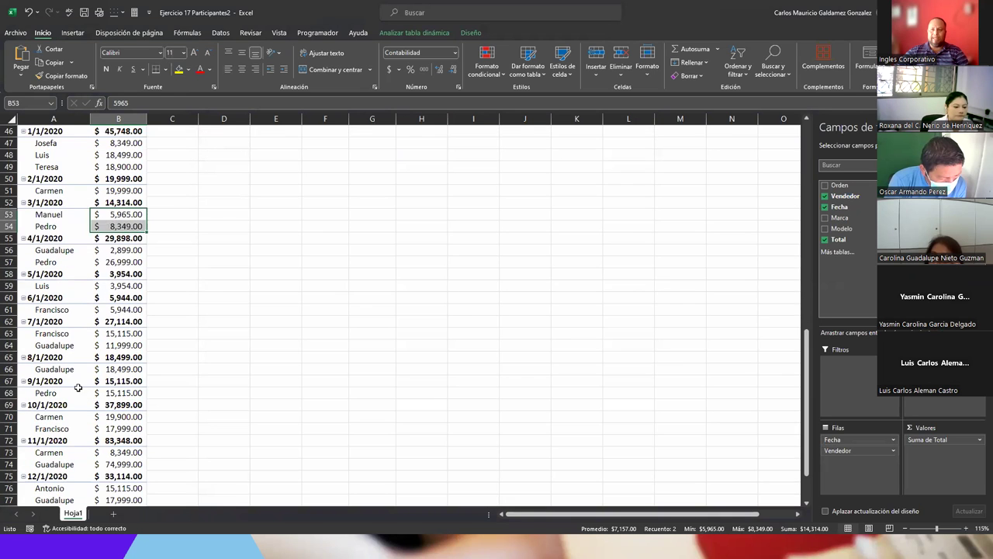
Collapse every date group from 1/1/2020 to 14/1/2020 in the second pivot table, leaving only the daily totals.
scroll(79, 388, "up", 5)
left_click(24, 309)
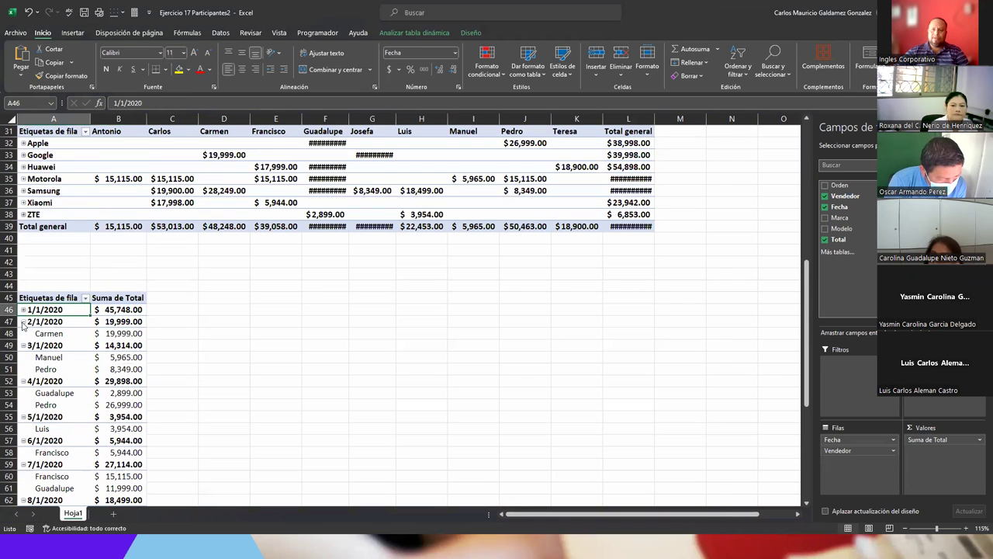
left_click(24, 322)
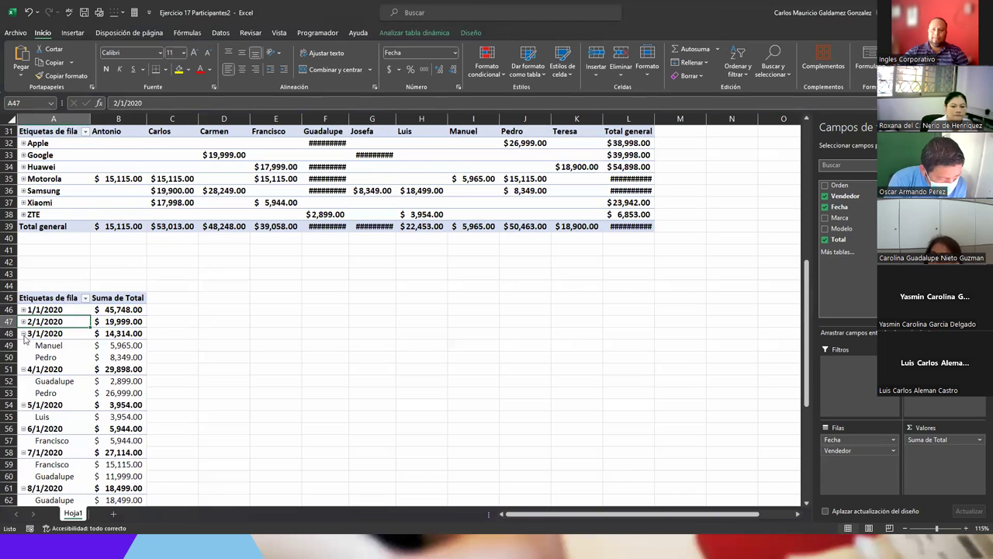
left_click(24, 334)
left_click(24, 345)
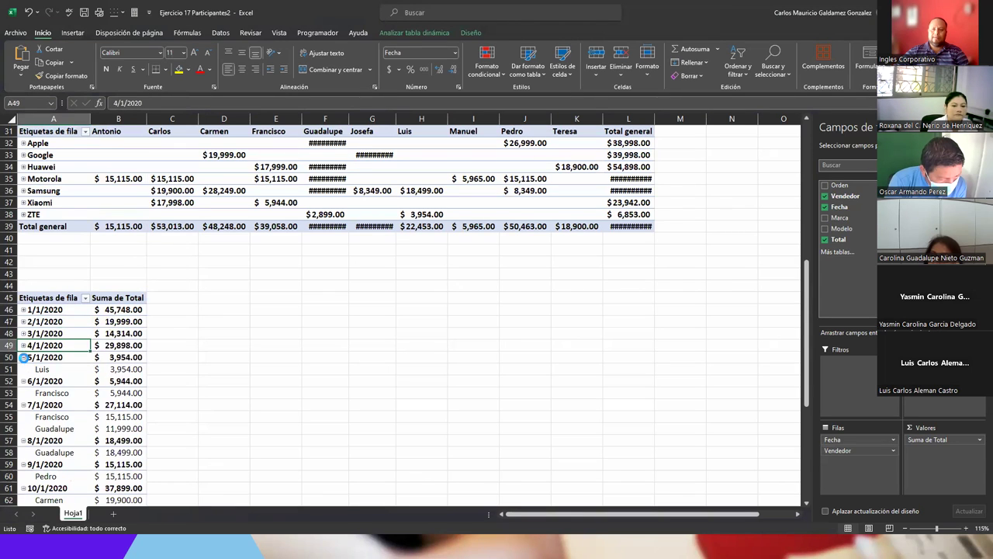
left_click(24, 357)
left_click(24, 368)
left_click(24, 381)
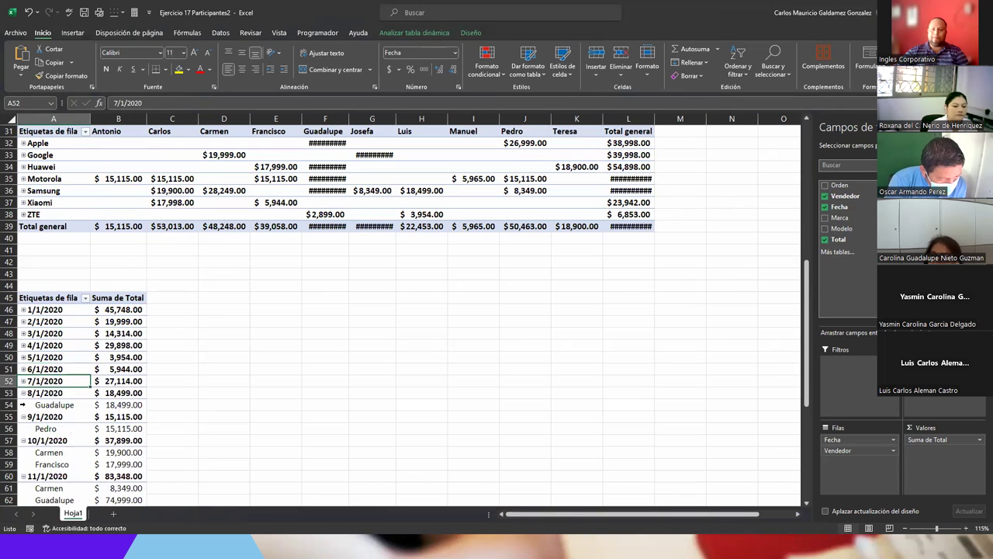
left_click(24, 393)
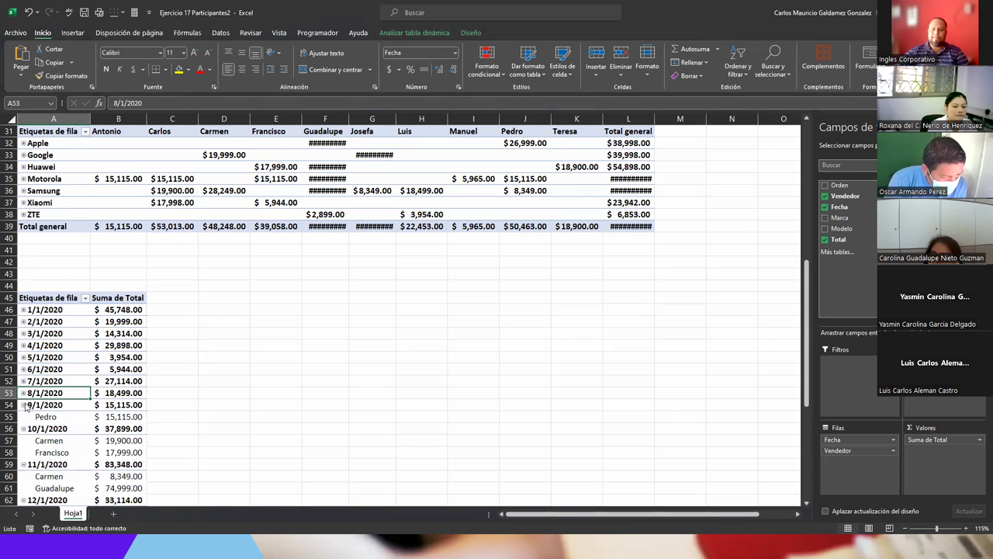
left_click(24, 404)
left_click(24, 417)
left_click(23, 428)
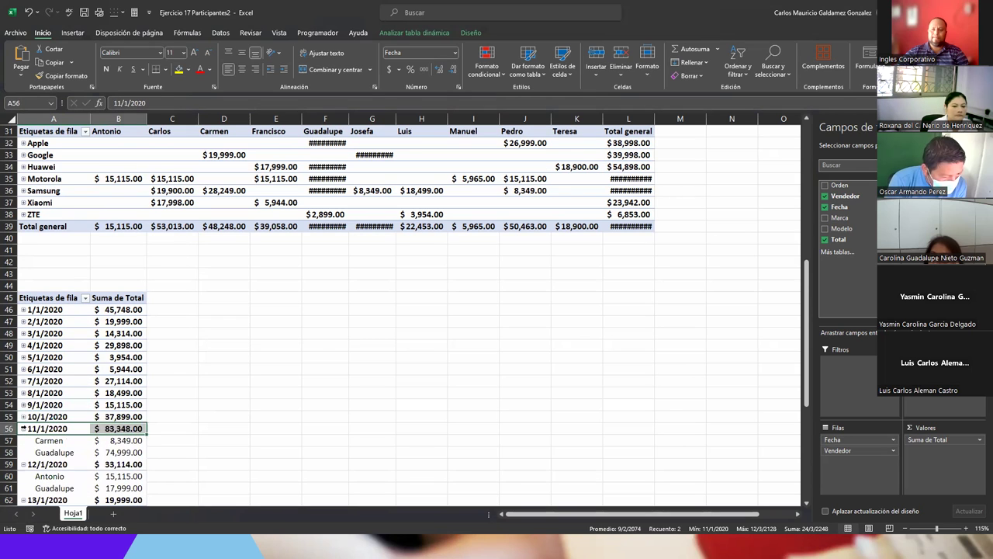
left_click(24, 429)
left_click(24, 441)
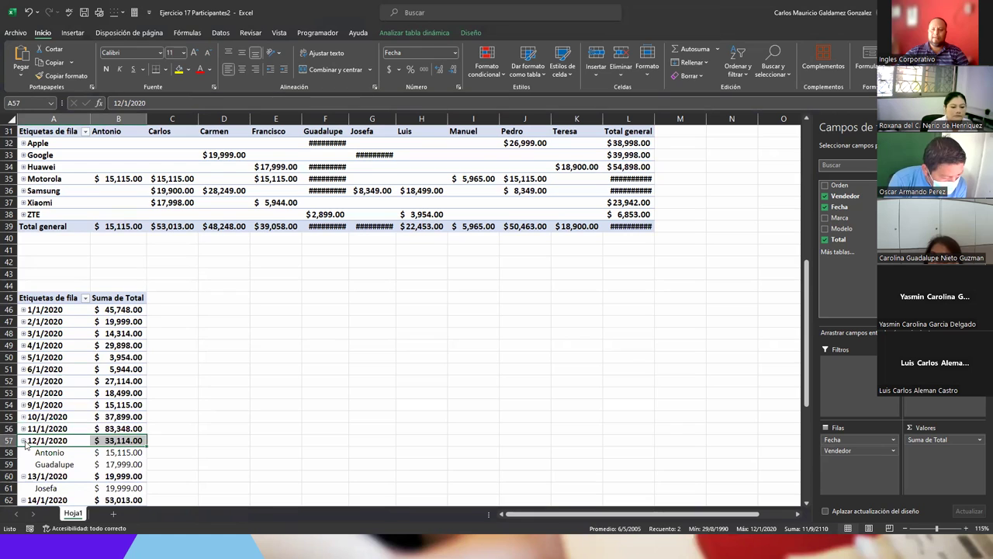
left_click(24, 441)
left_click(24, 453)
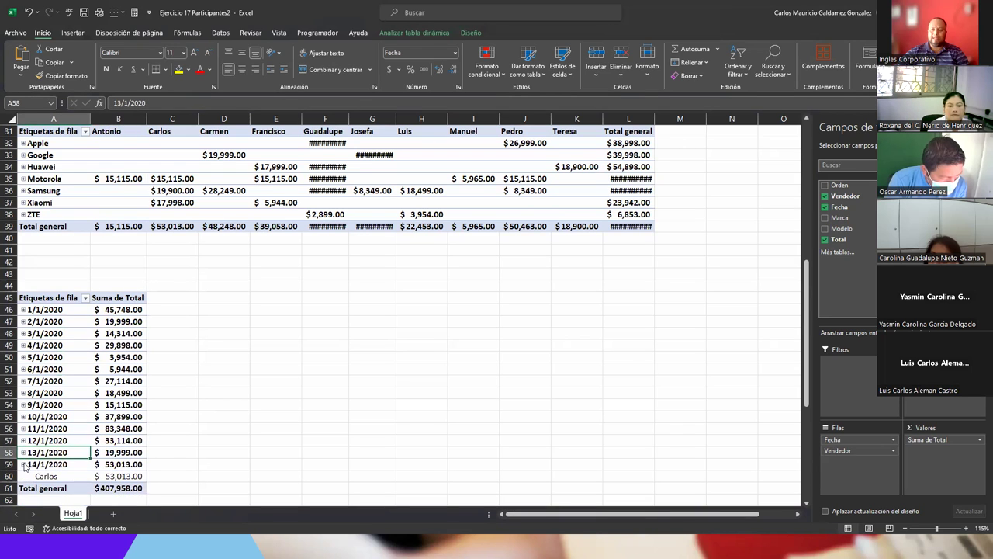
left_click(24, 464)
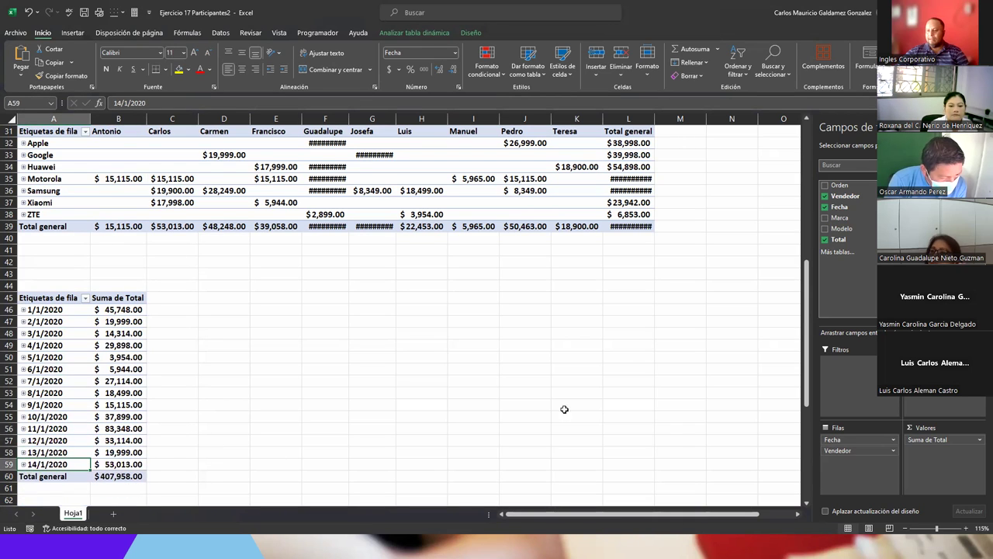
Expand the 14/1/2020 date group to show its seller detail and collapse it again.
left_click(102, 464)
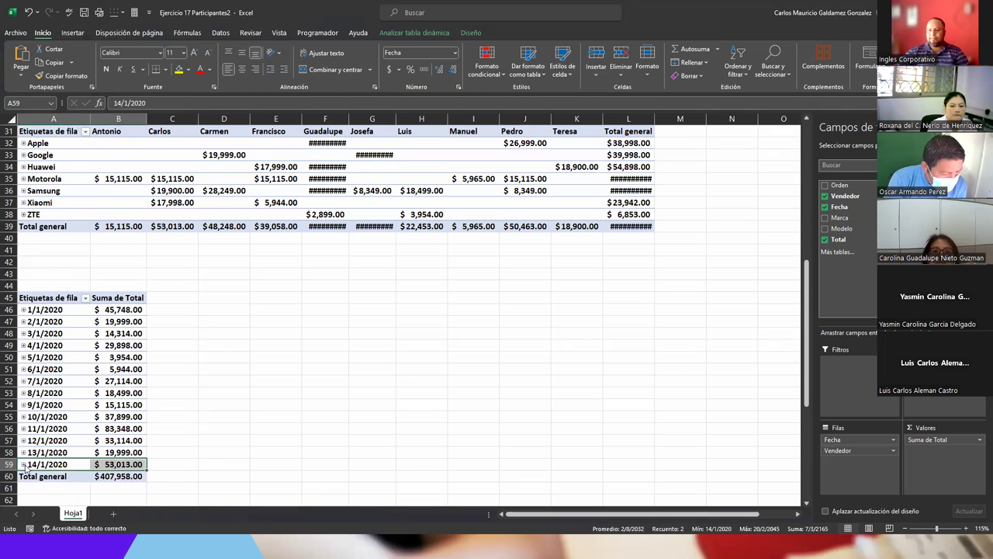
double_click(69, 464)
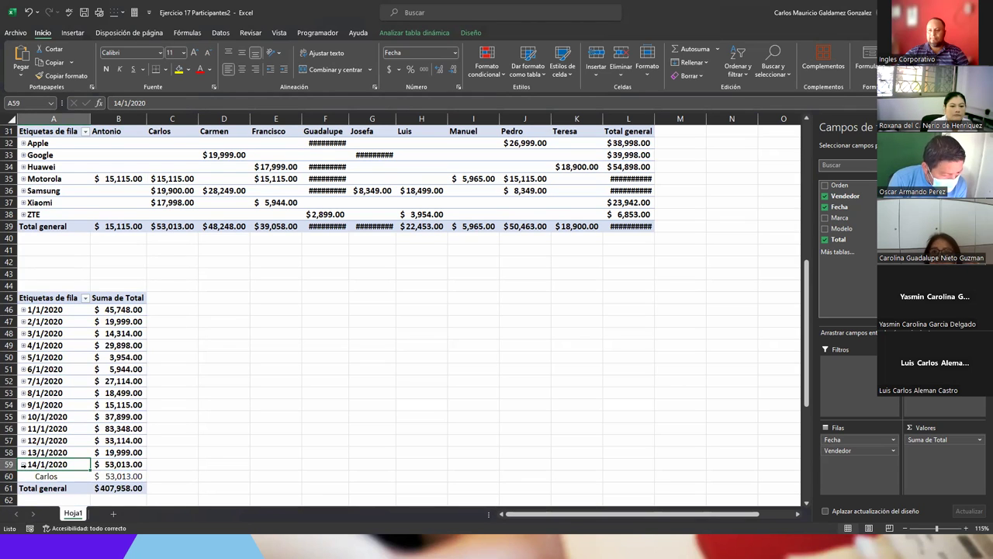
left_click(22, 464)
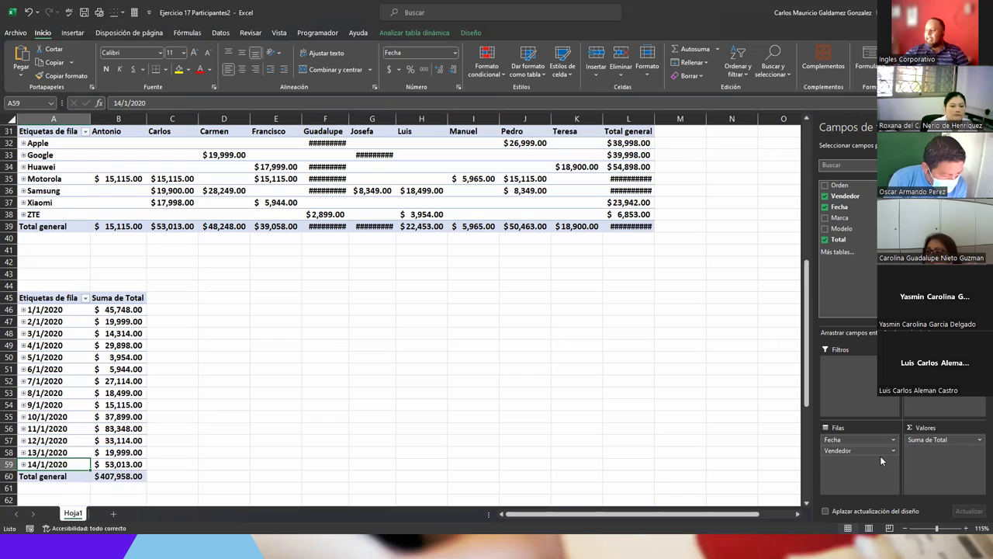
Remove Fecha from the row fields of the second pivot table, leaving only Vendedor.
left_click(807, 505)
left_click(806, 504)
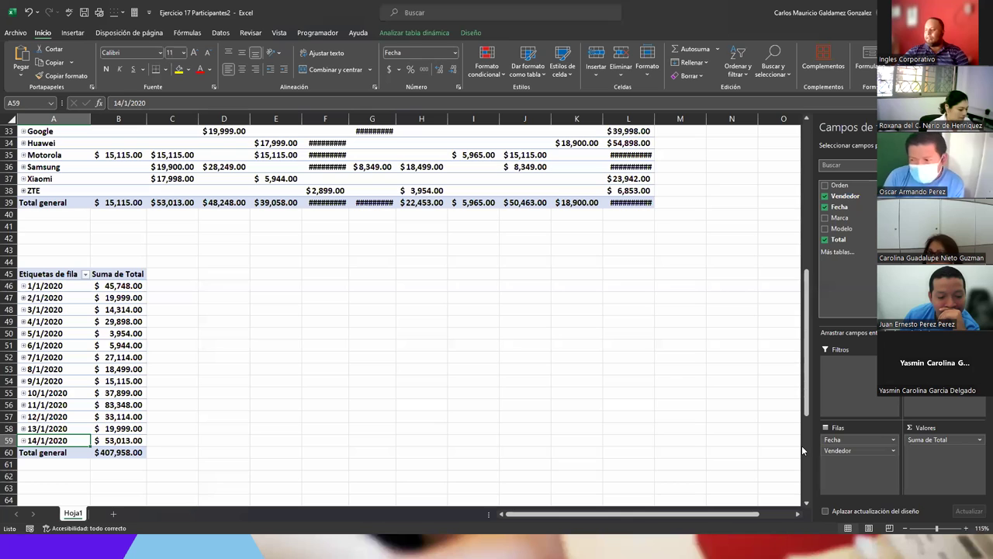
left_click_drag(832, 439, 783, 392)
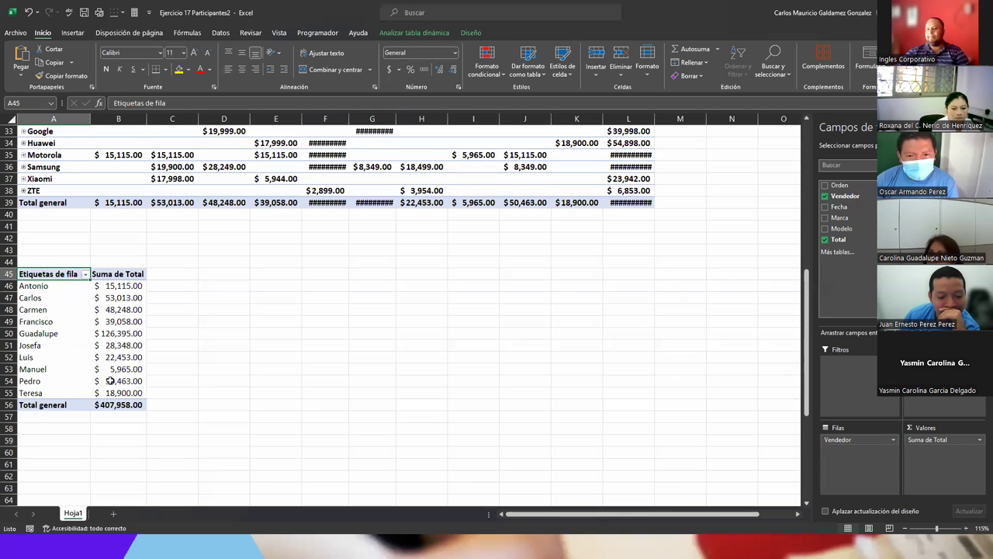
Widen columns F, G and L so the amounts in the brand pivot table fit in their cells.
left_click(69, 326)
scroll(165, 259, "up", 6)
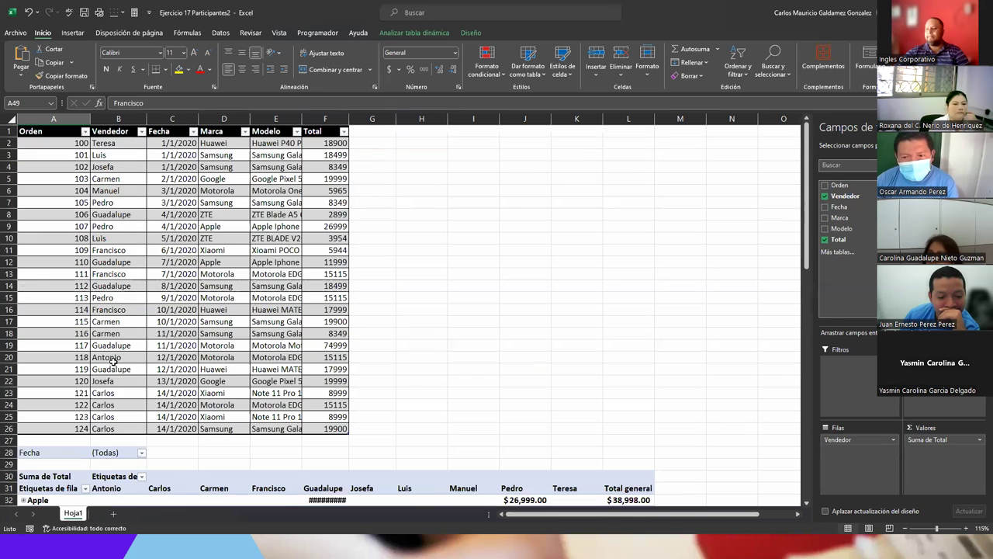
left_click_drag(350, 118, 410, 118)
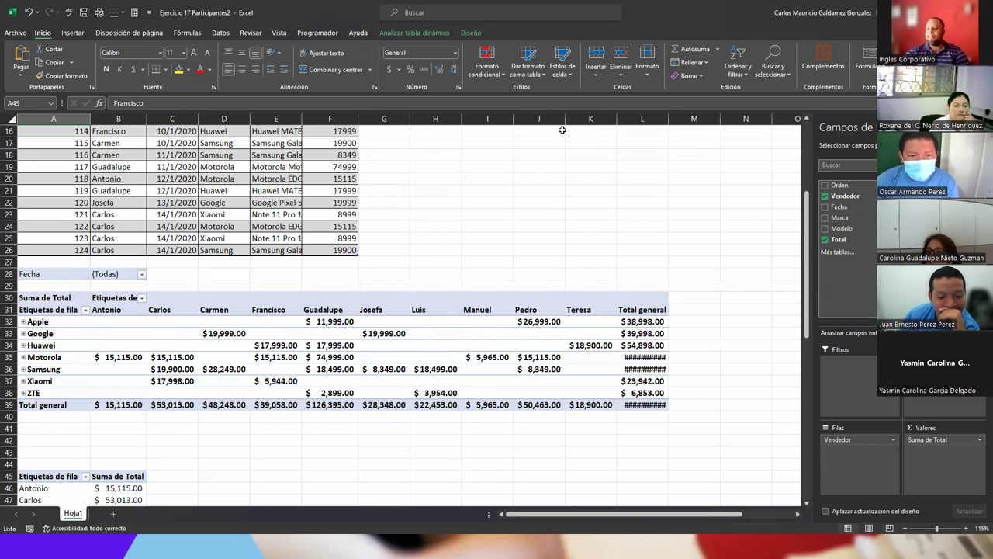
left_click_drag(668, 119, 673, 120)
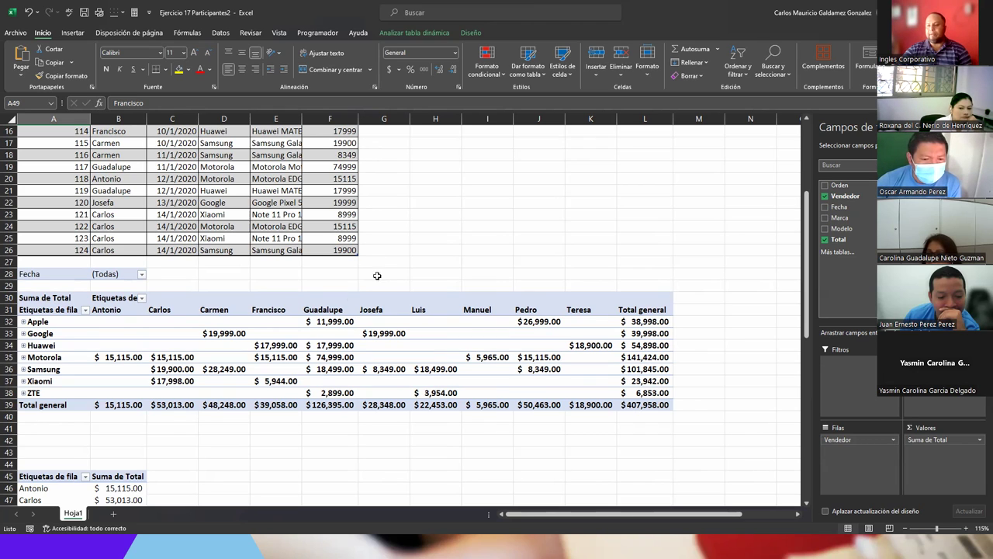
Examine the total sales amount of each seller in the second pivot table, checking individual seller rows against their amounts.
scroll(233, 362, "down", 5)
left_click_drag(127, 310, 139, 417)
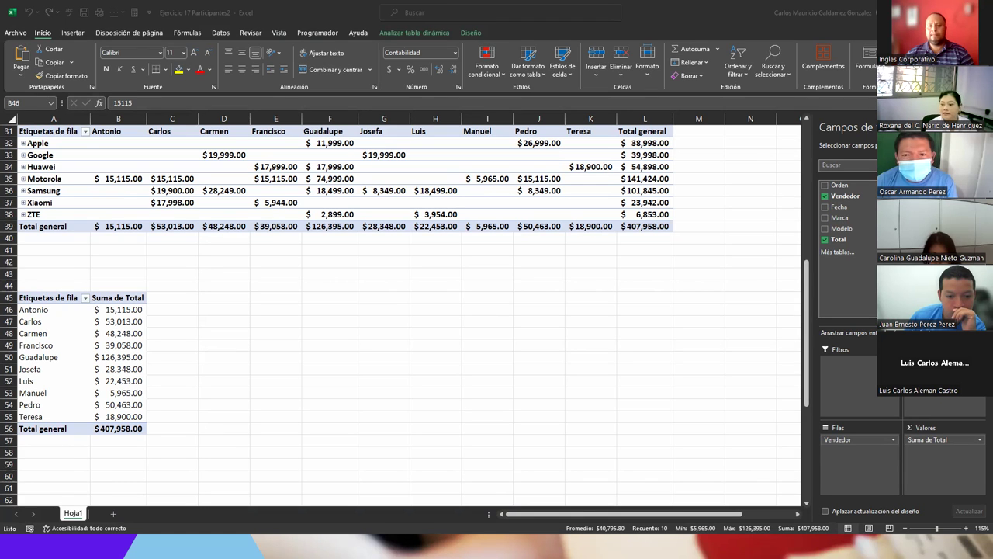
left_click(122, 368)
left_click(123, 367)
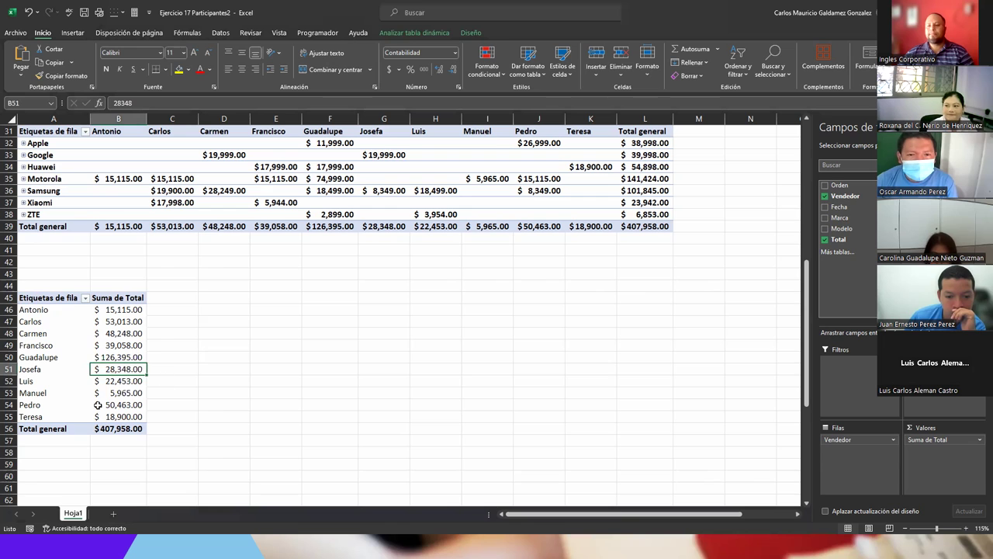
left_click(54, 363)
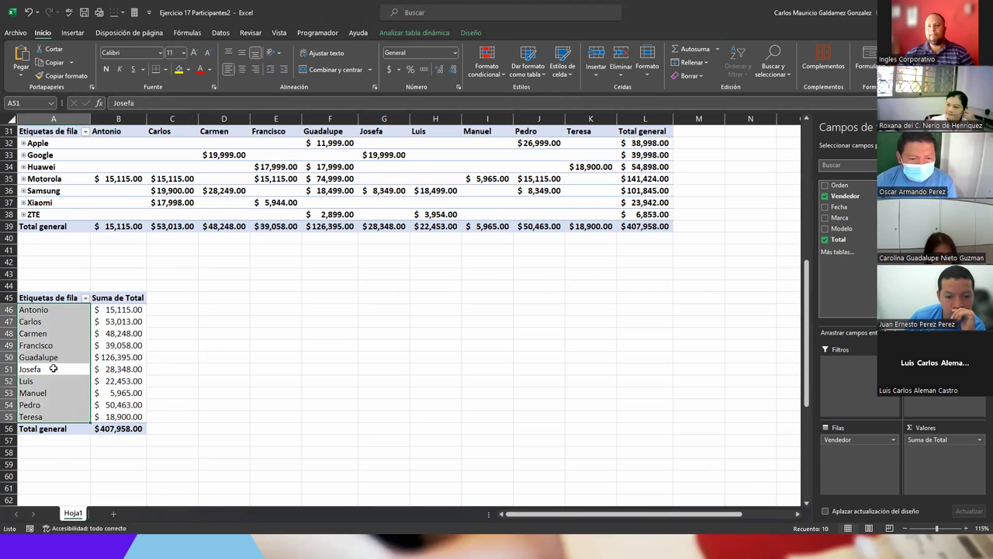
left_click(53, 368)
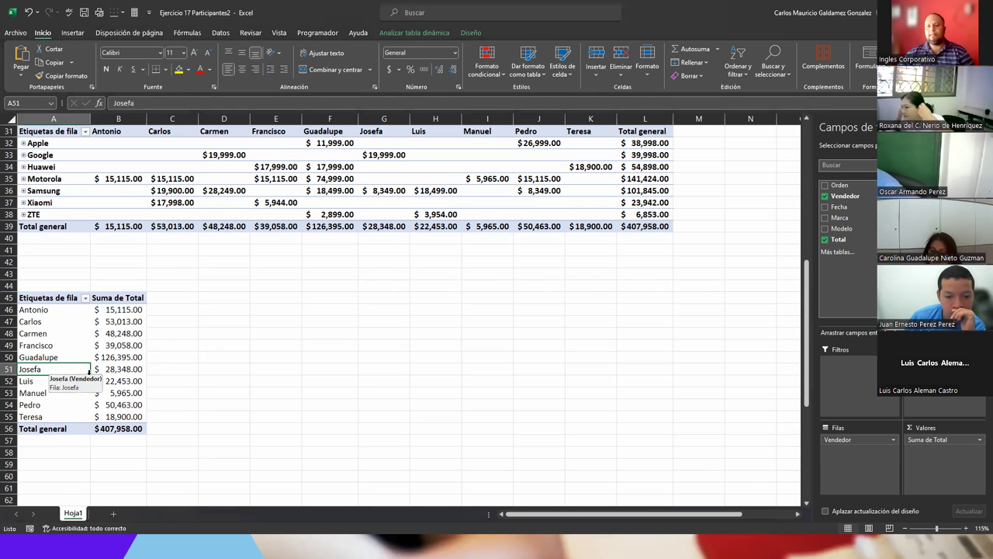
left_click(111, 369)
left_click_drag(112, 370, 75, 371)
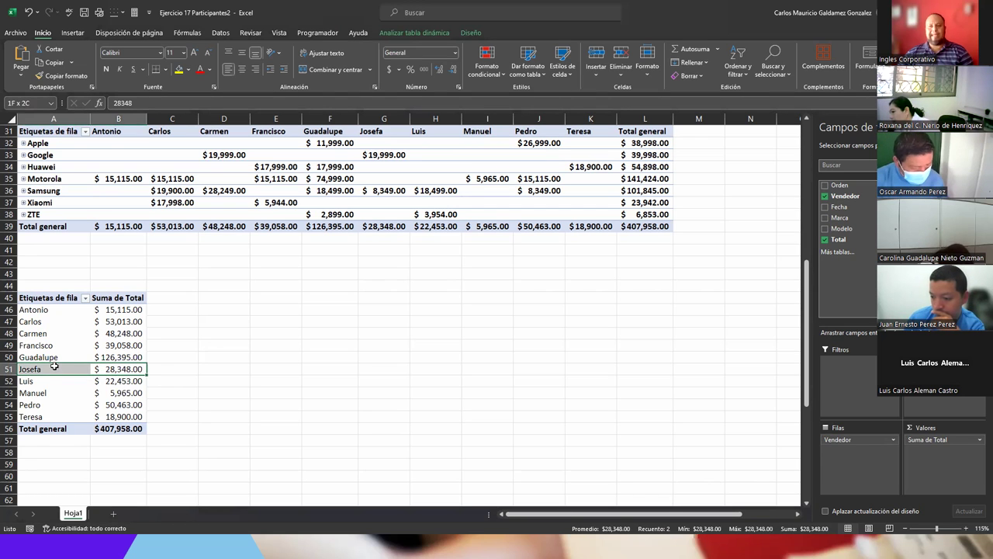
Compare the grand totals of the two pivot tables and review the seller rows that make up the second one.
left_click(122, 429)
left_click(635, 228)
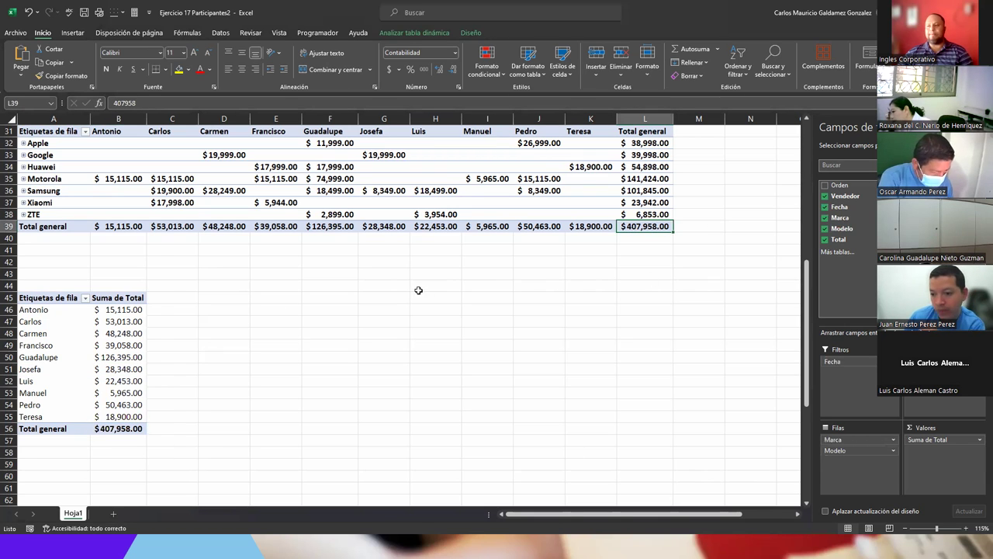
left_click_drag(115, 428, 117, 310)
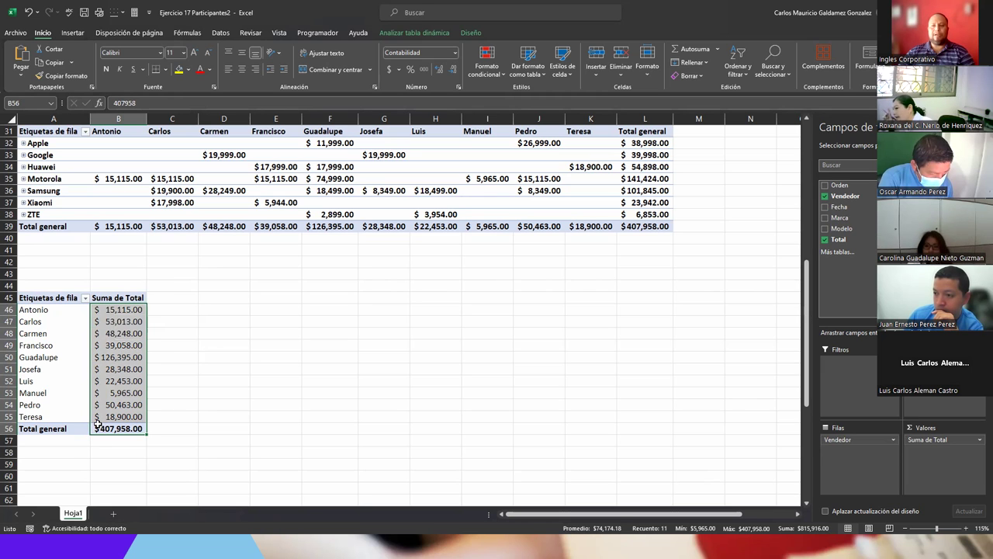
left_click(53, 374)
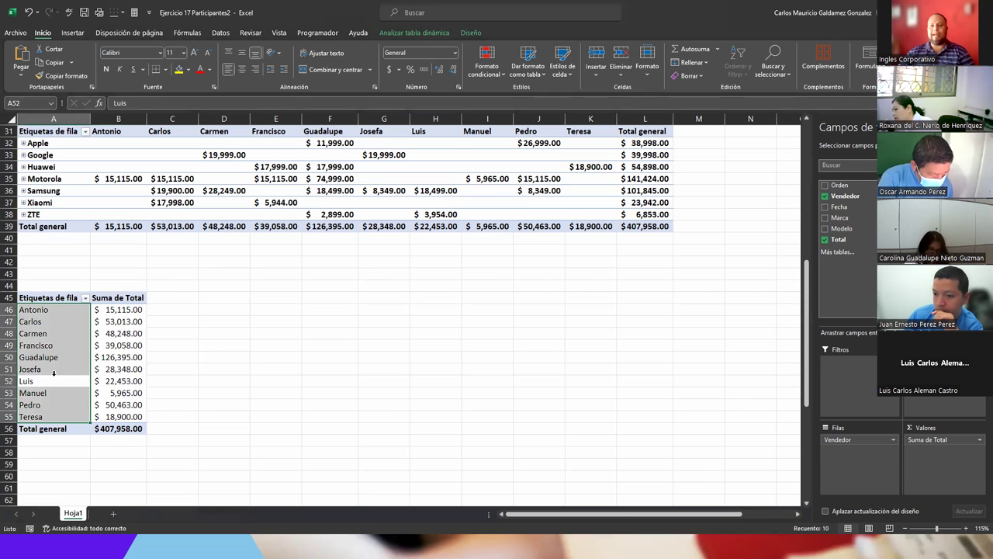
left_click(48, 381)
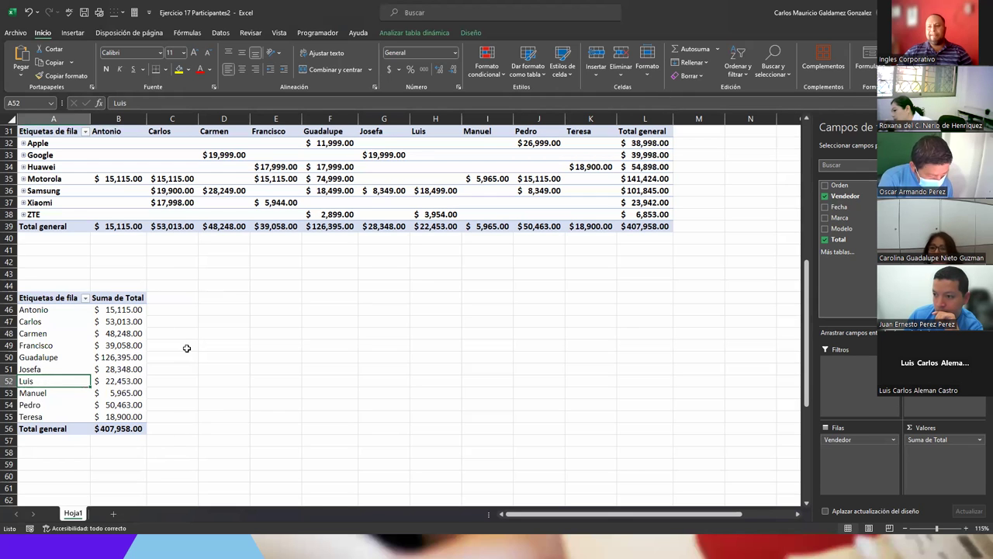
Open the data entry form for the sales table and navigate to its last record.
scroll(210, 350, "up", 10)
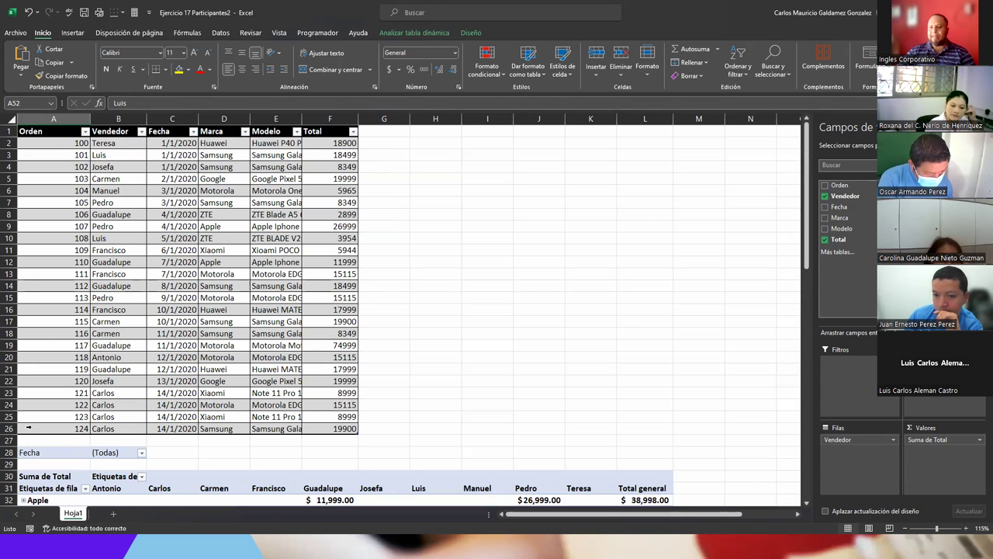
left_click(62, 428)
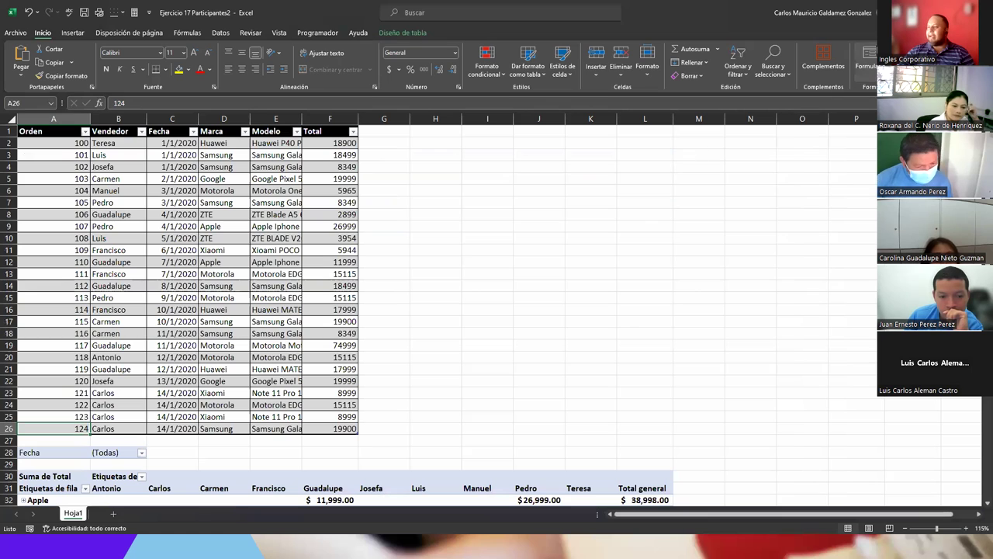
left_click(134, 13)
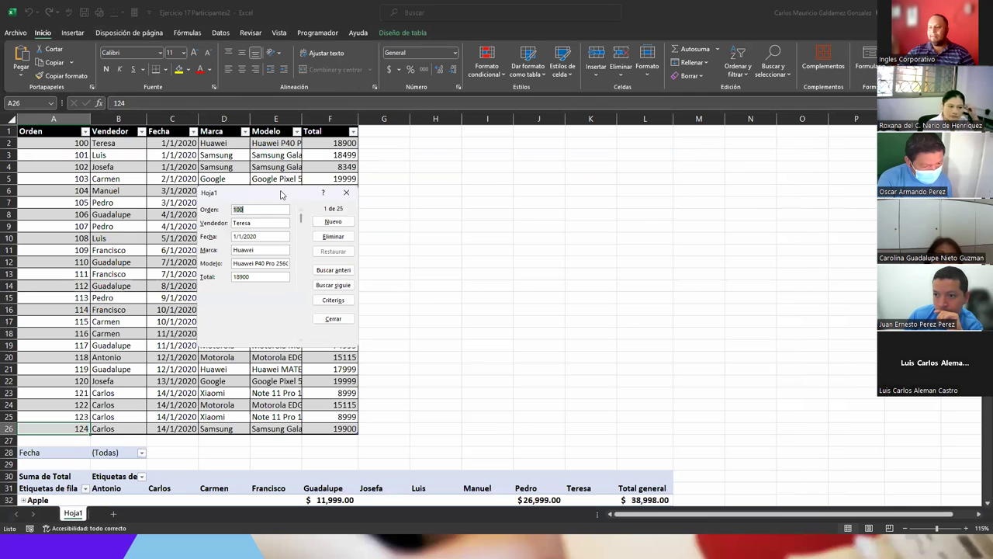
left_click_drag(518, 203, 520, 335)
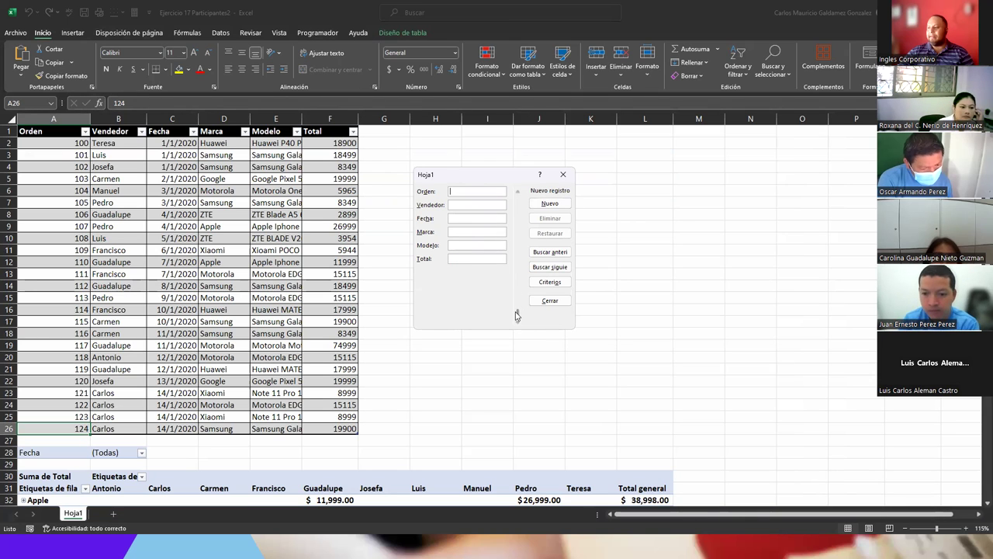
left_click(550, 252)
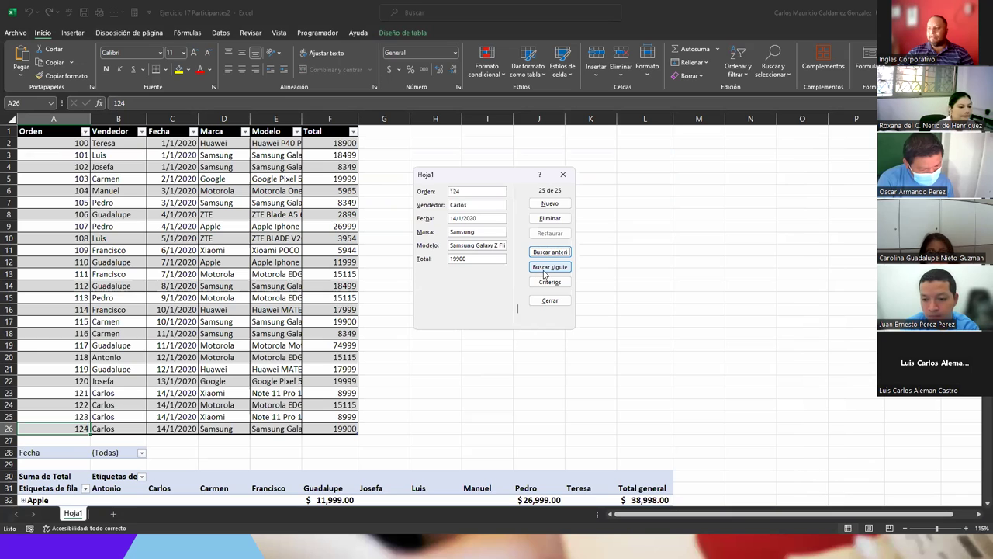
left_click(548, 267)
Add a record through the data form with an order number, the seller's name, date 15/01/2020 and brand ZTE, leaving Modelo and Total empty.
left_click(549, 204)
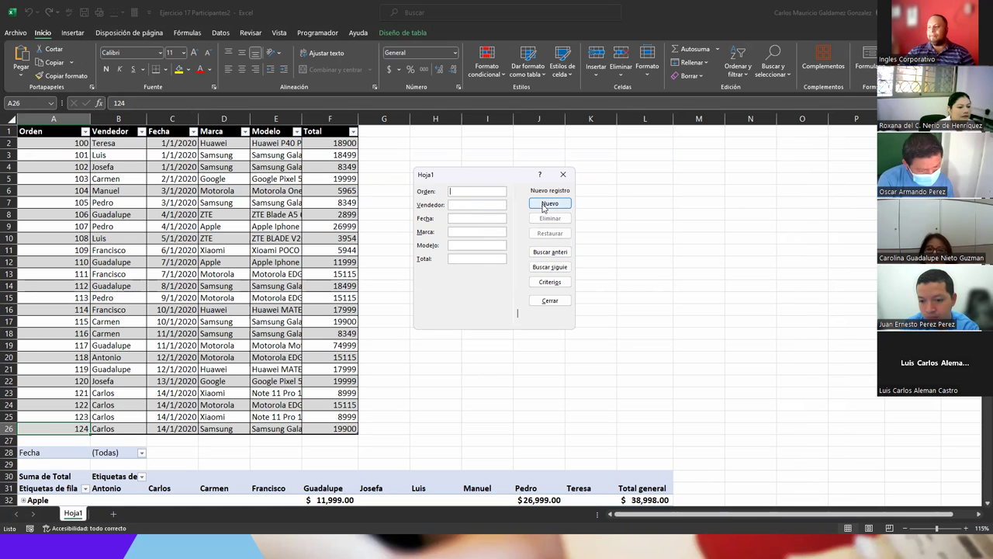
type("125")
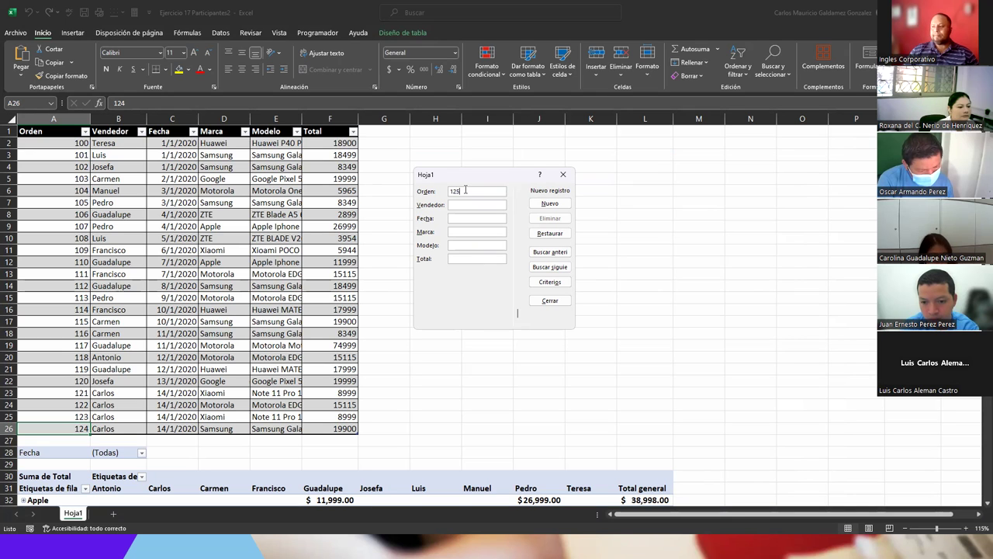
key("Tab")
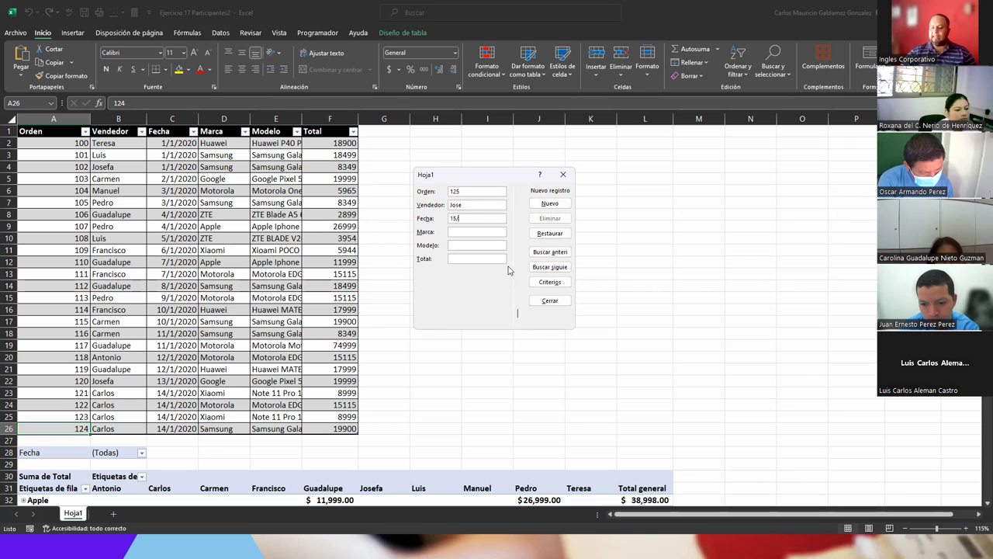
type("2020")
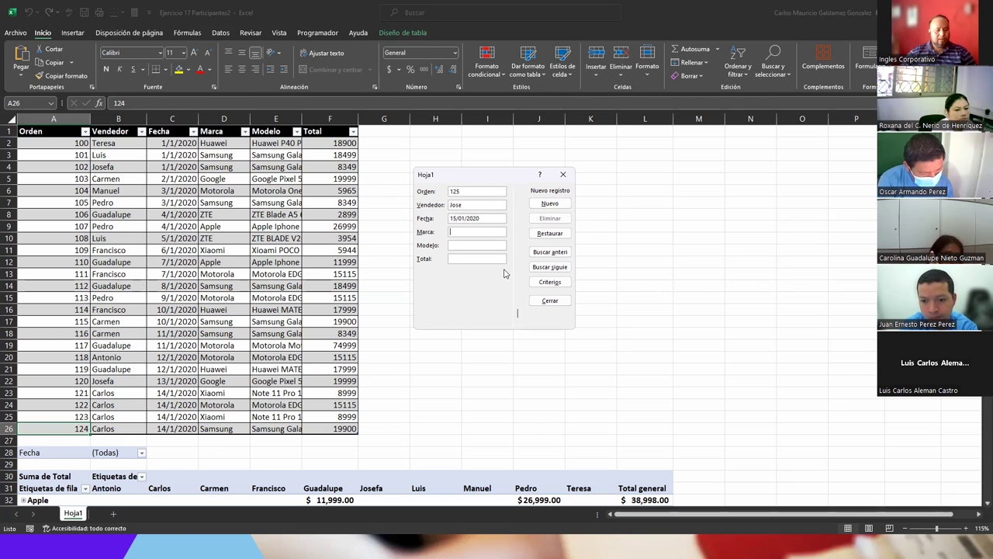
type("ZTE")
key("Tab")
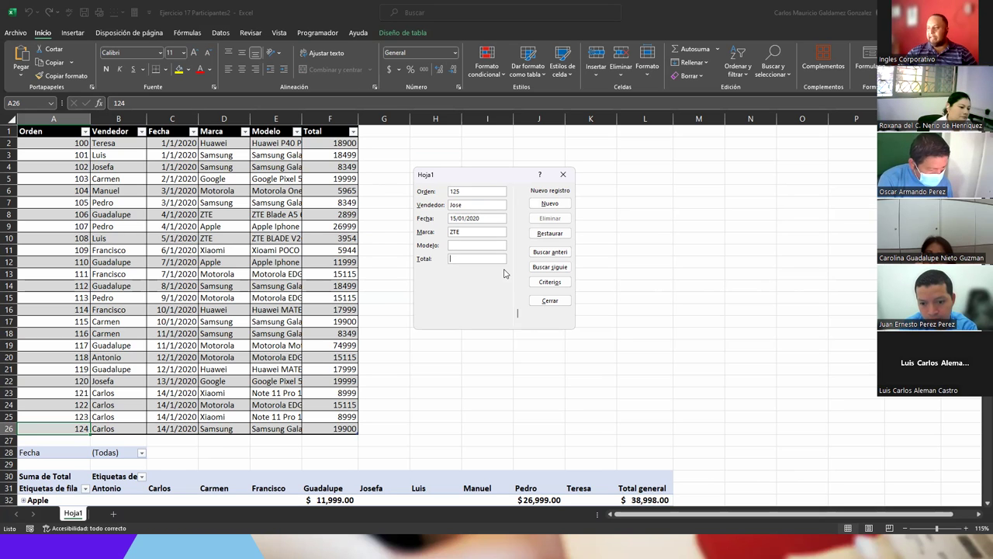
key("Return")
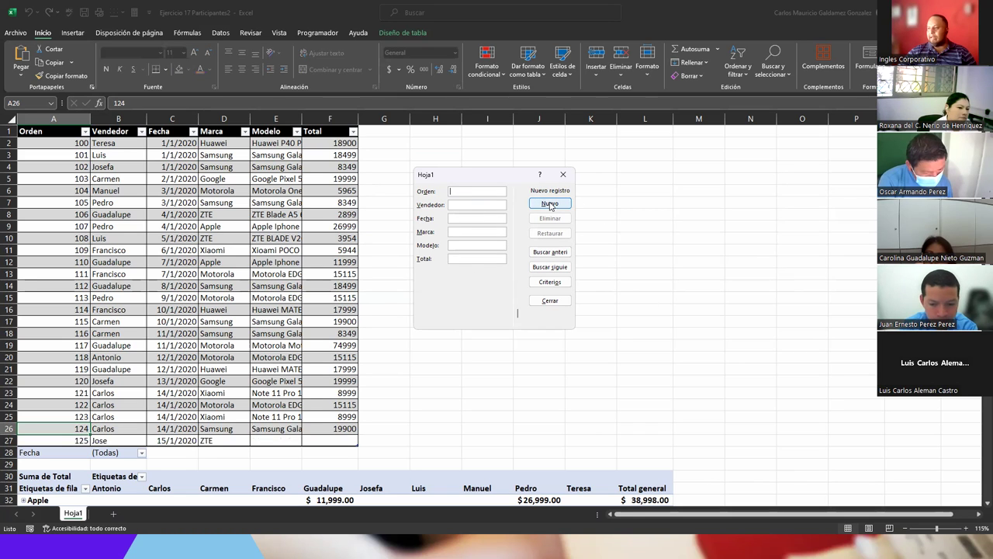
Try to add another blank record through the data form.
key("Return")
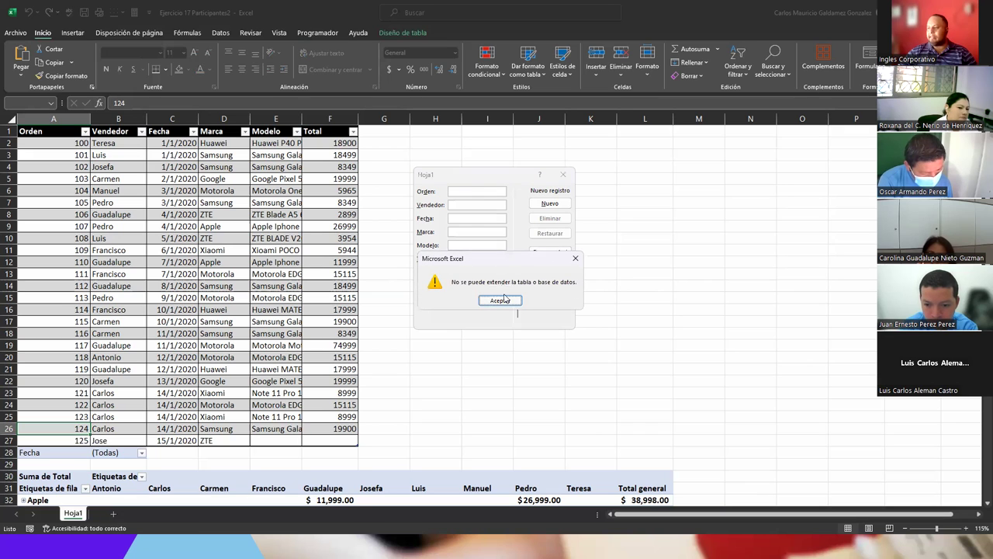
left_click(504, 299)
key("Return")
key("Return")
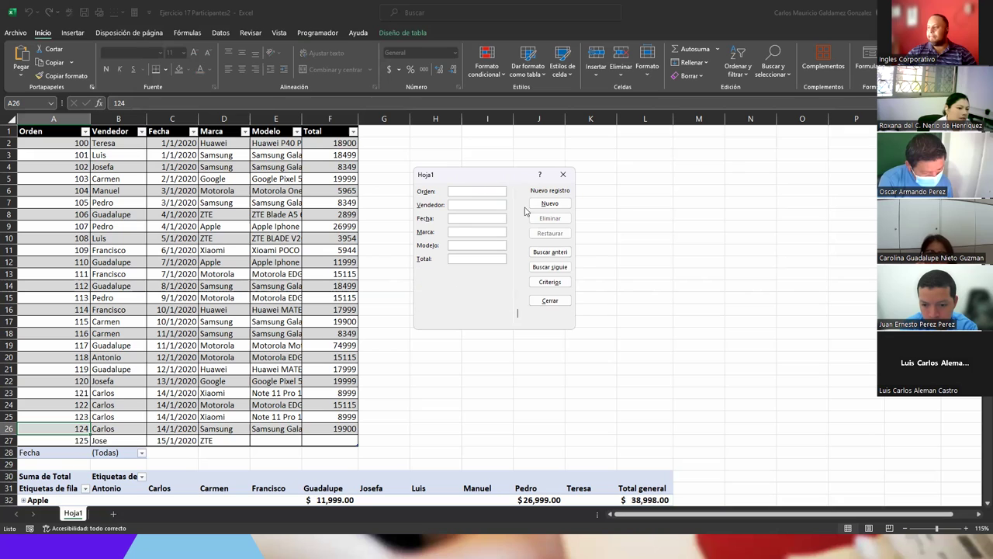
key("Return")
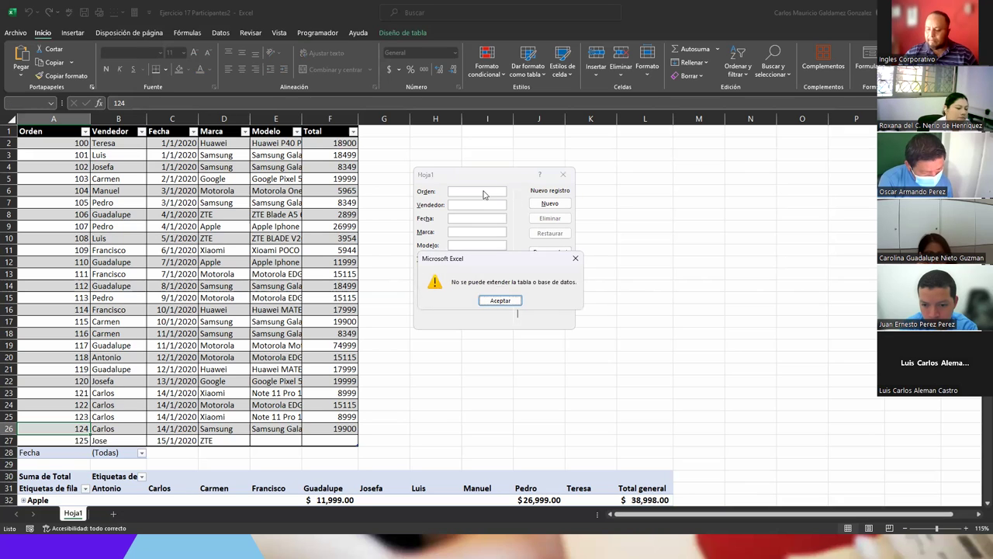
left_click(509, 303)
Close the data form and paste the brand, model and total of the ZTE sale from 5/1/2020 as values into the new record in row 27.
left_click(549, 300)
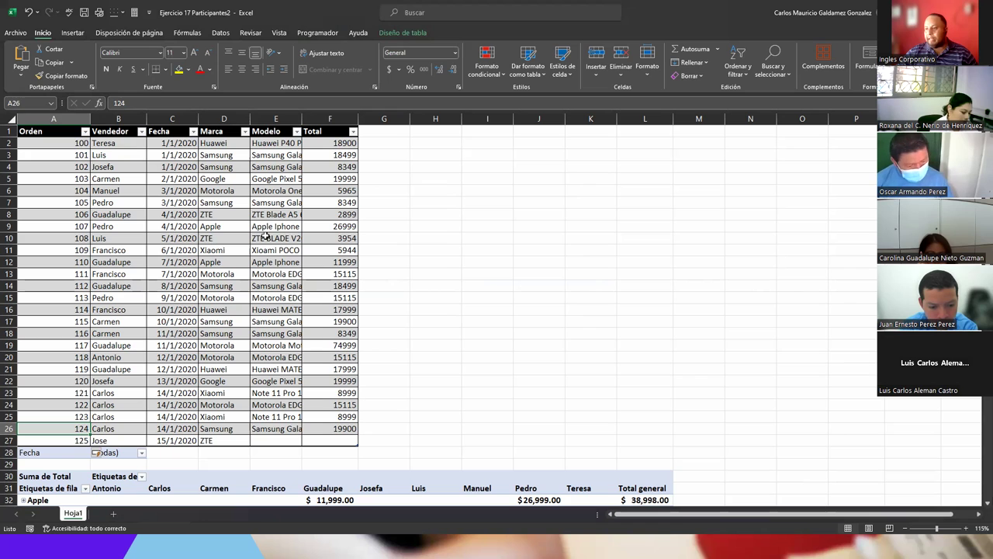
left_click_drag(213, 239, 334, 239)
key("ctrl+c")
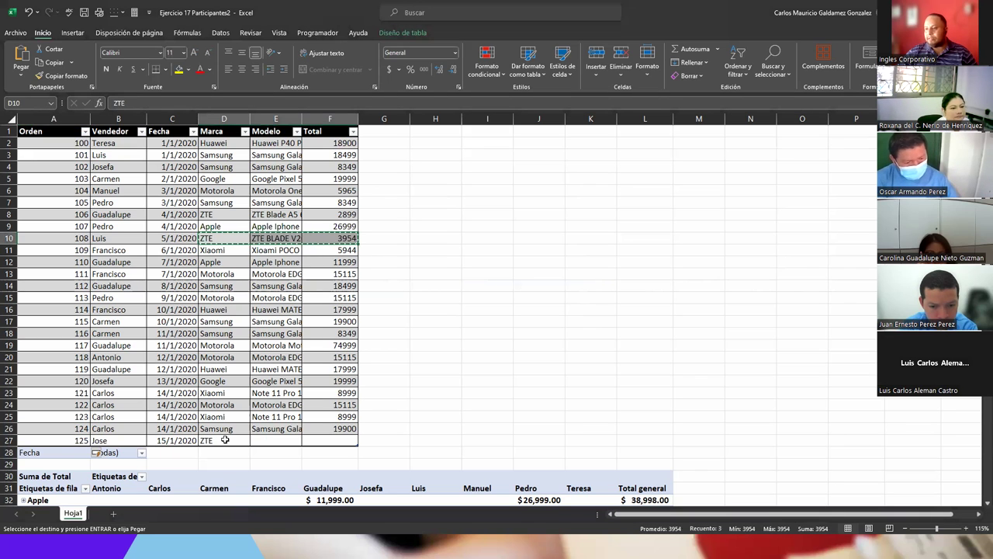
left_click(233, 433)
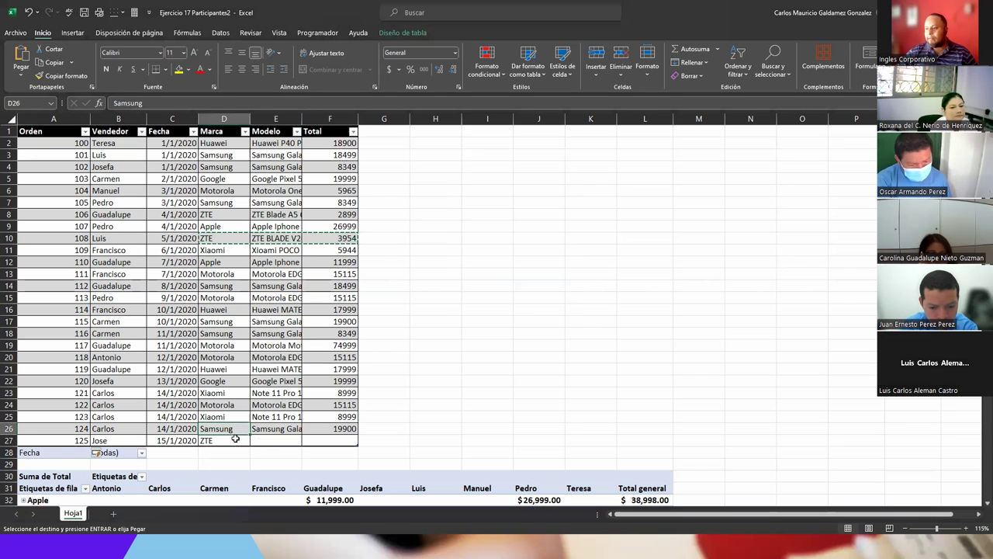
right_click(235, 439)
left_click(278, 189)
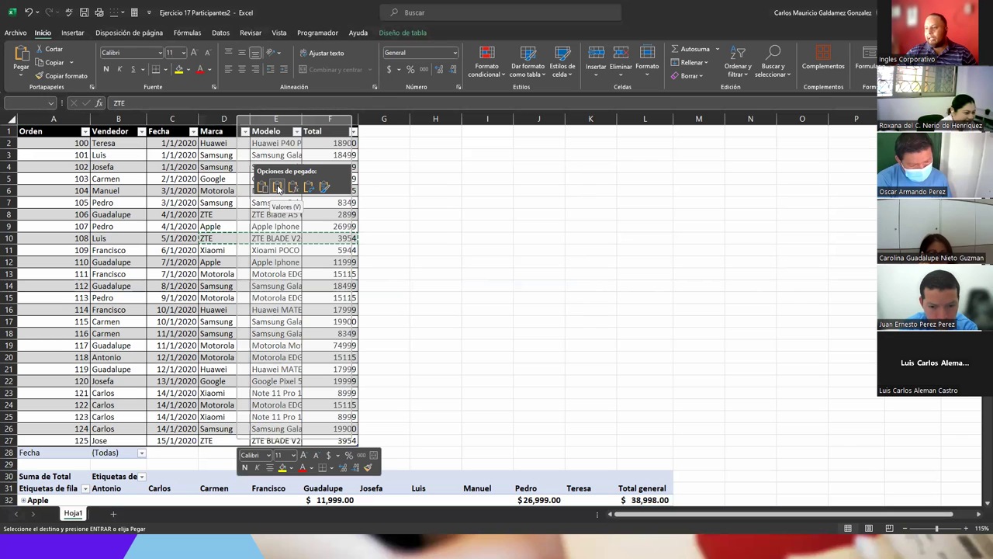
left_click(278, 189)
left_click(232, 417)
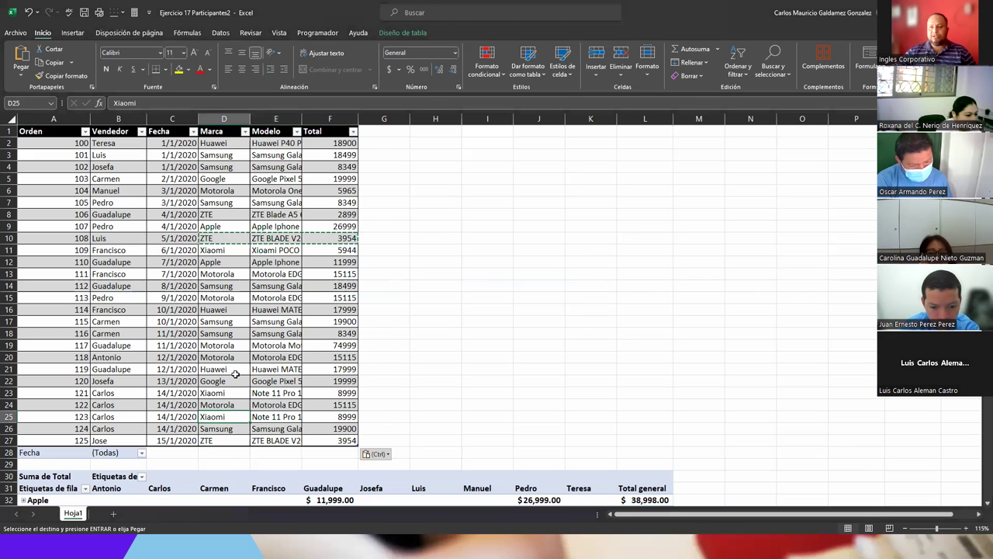
Move both pivot tables down together so the first one's Fecha filter starts in cell A42, leaving free rows below the sales table.
scroll(74, 386, "down", 5)
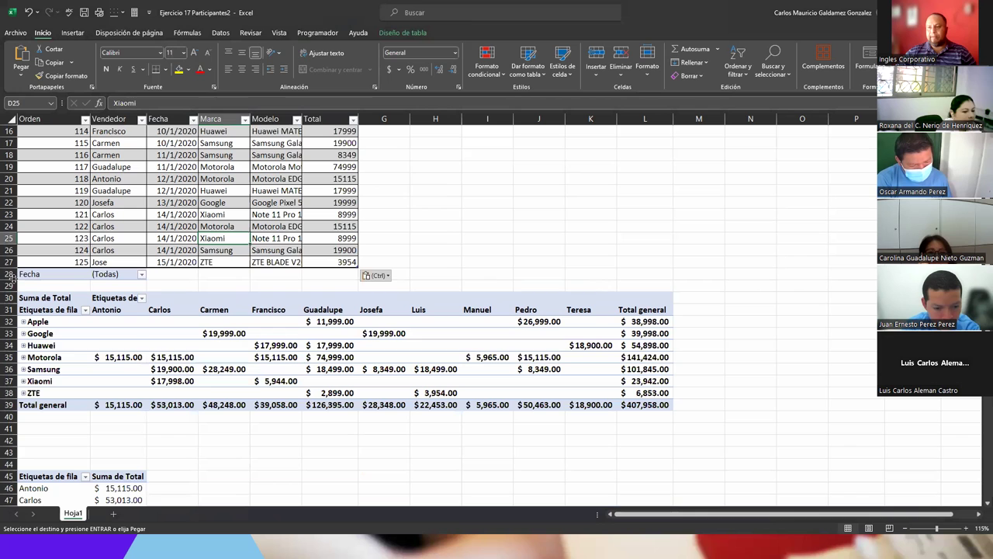
left_click(9, 275)
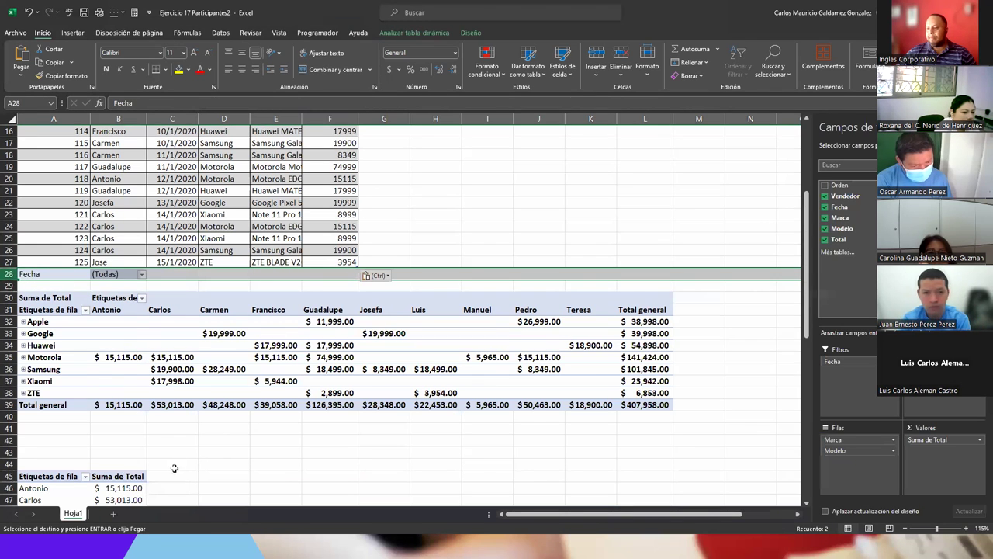
scroll(447, 465, "down", 5)
left_click(448, 463, "shift")
scroll(290, 412, "down", 5)
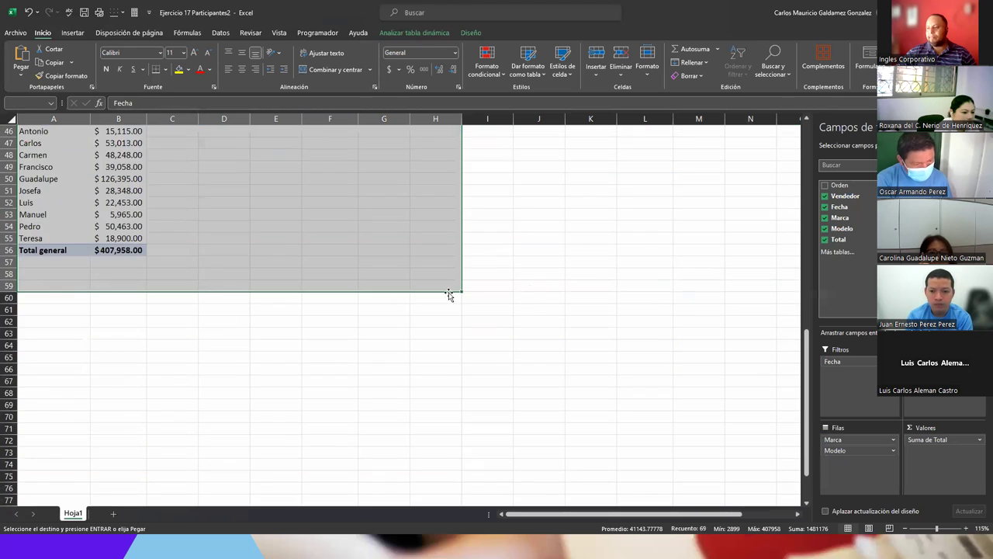
scroll(449, 295, "up", 9)
scroll(676, 465, "down", 4)
left_click_drag(709, 441, 721, 458)
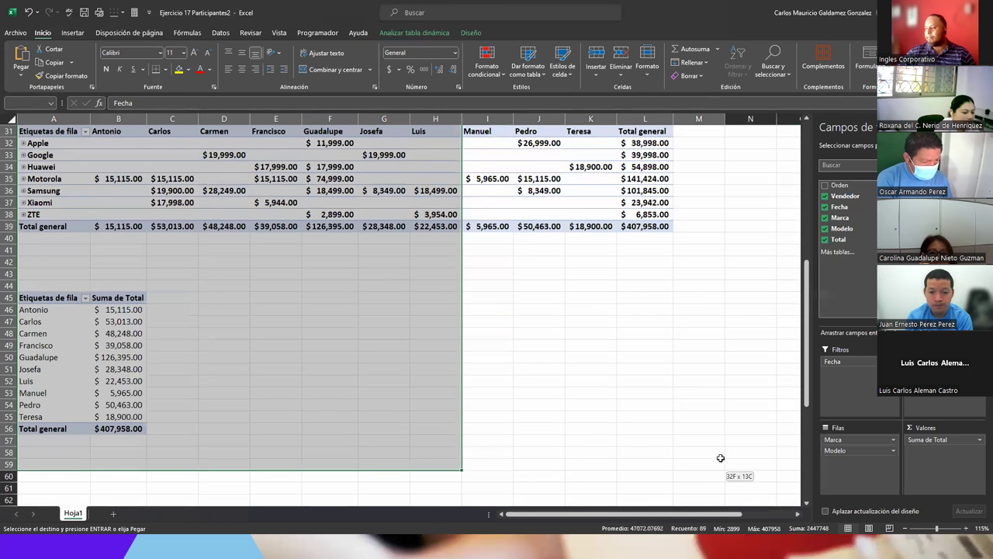
scroll(97, 443, "down", 5)
left_click_drag(109, 292, 126, 460)
scroll(219, 403, "up", 10)
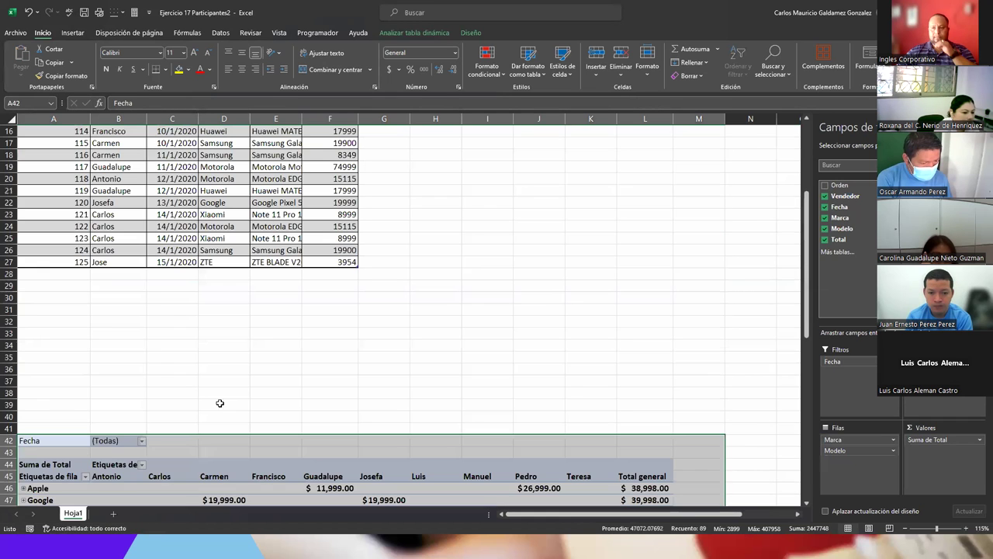
left_click(104, 323)
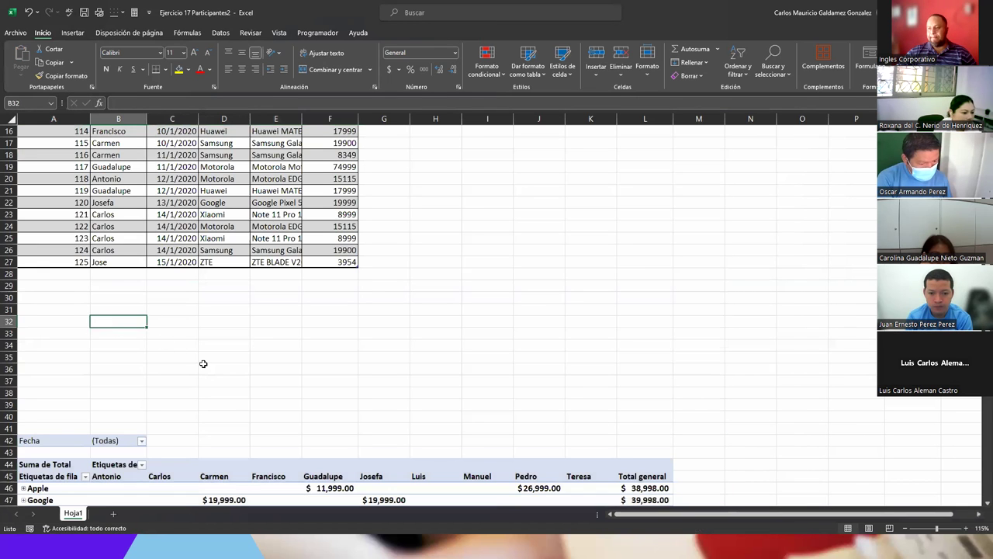
Copy the brand, model and total of the sales in rows 19 to 21 into new table records starting at row 28.
scroll(201, 361, "up", 5)
left_click_drag(219, 346, 329, 369)
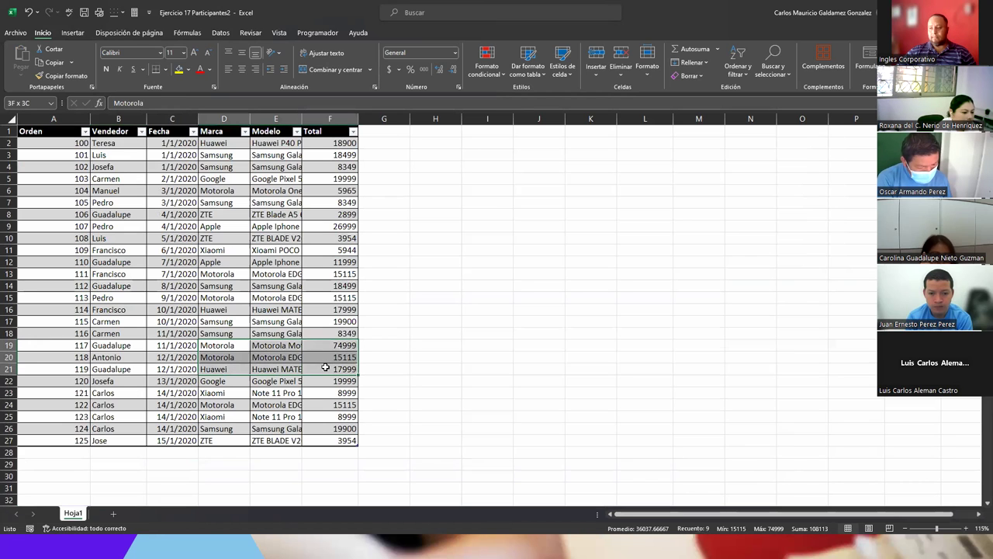
key("ctrl+c")
left_click(220, 454)
key("ctrl+v")
Fill the seller and consecutive dates from row 27 down to row 30, and continue the order numbers as a series.
left_click_drag(97, 440, 195, 479)
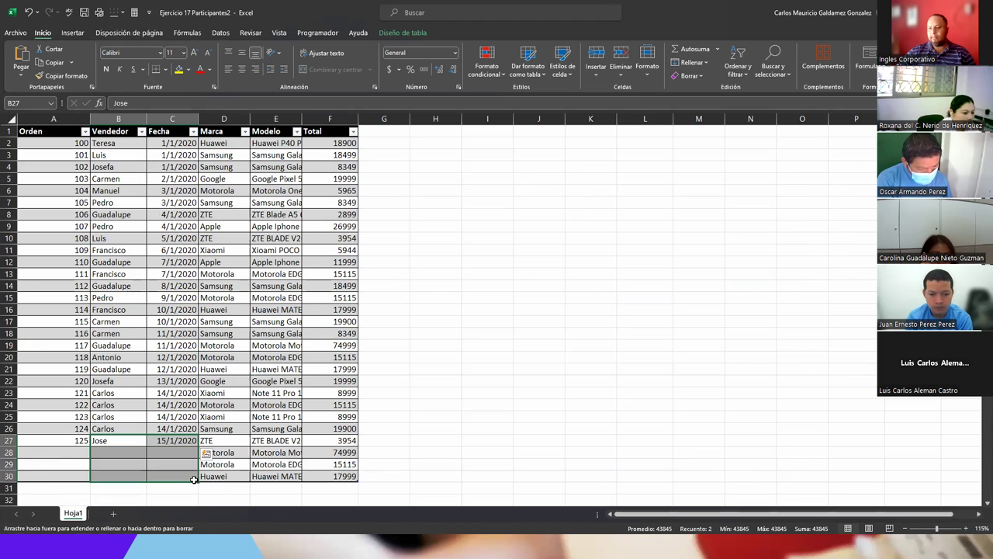
left_click(70, 440)
left_click_drag(90, 447, 83, 494)
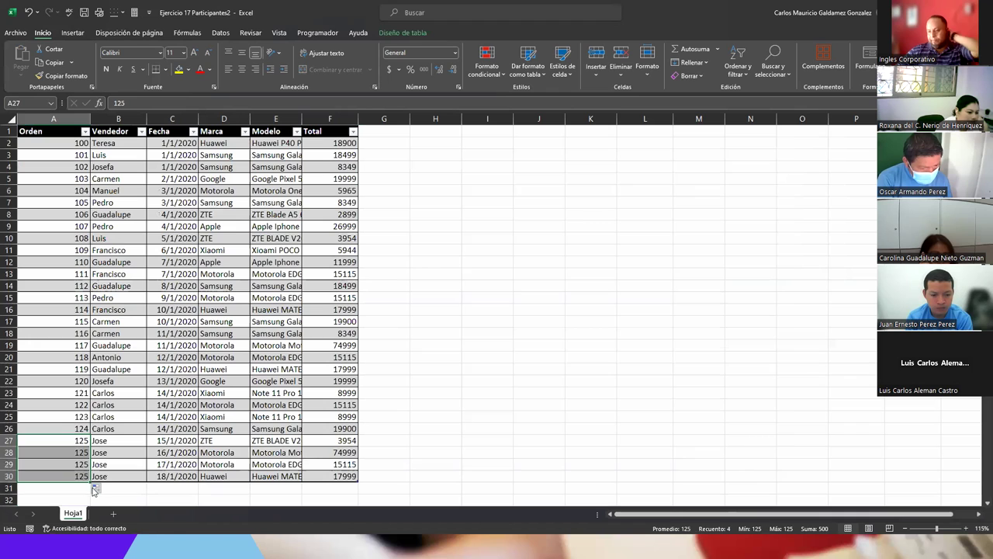
left_click(95, 488)
left_click(128, 442)
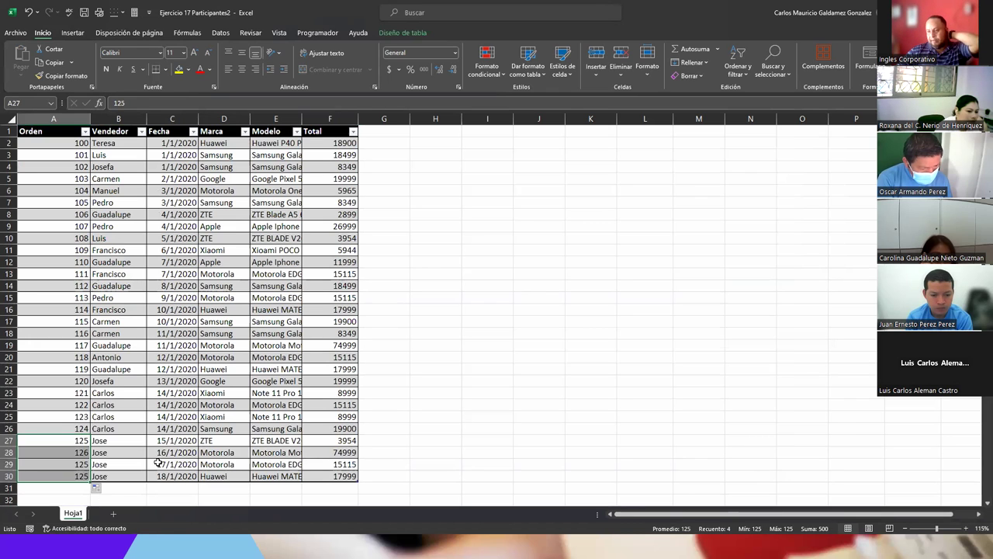
left_click(158, 463)
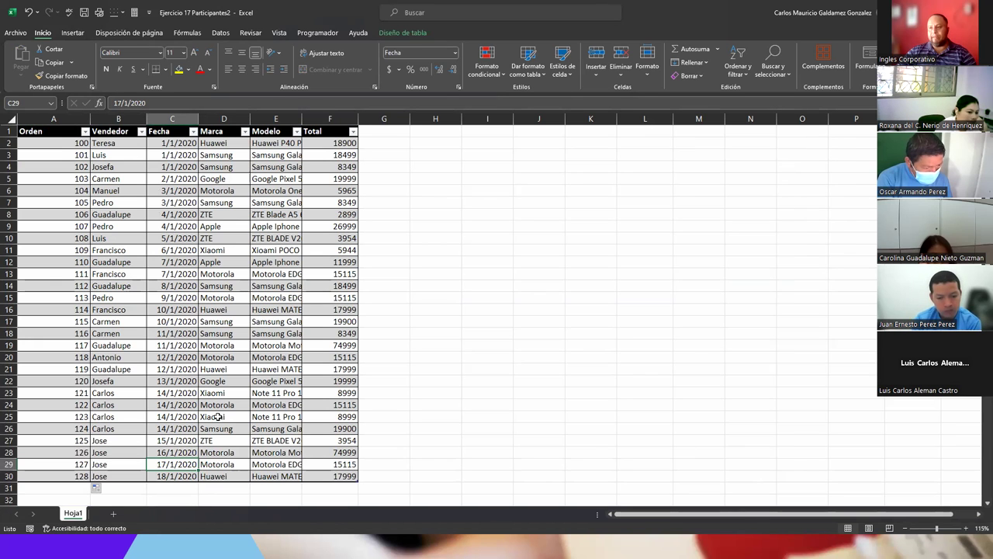
Compare the sellers in the sales table with those listed in both pivot tables to check whether the new records are included.
left_click(138, 285)
scroll(138, 285, "down", 5)
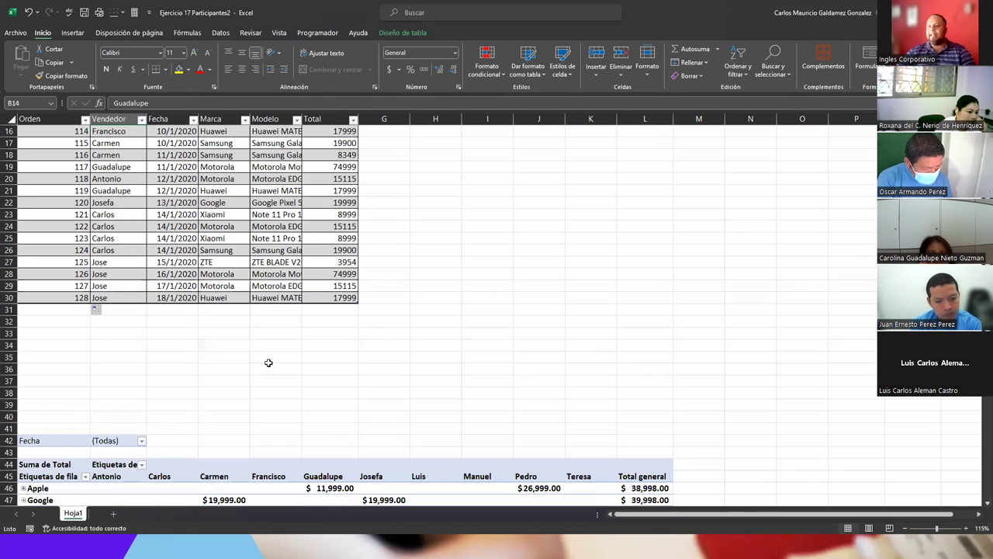
scroll(268, 363, "up", 5)
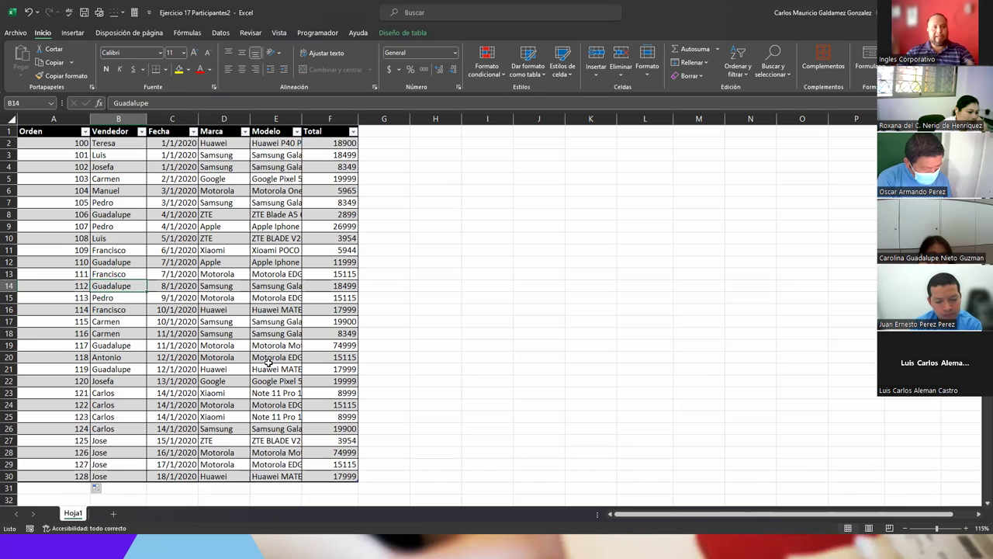
scroll(206, 315, "down", 10)
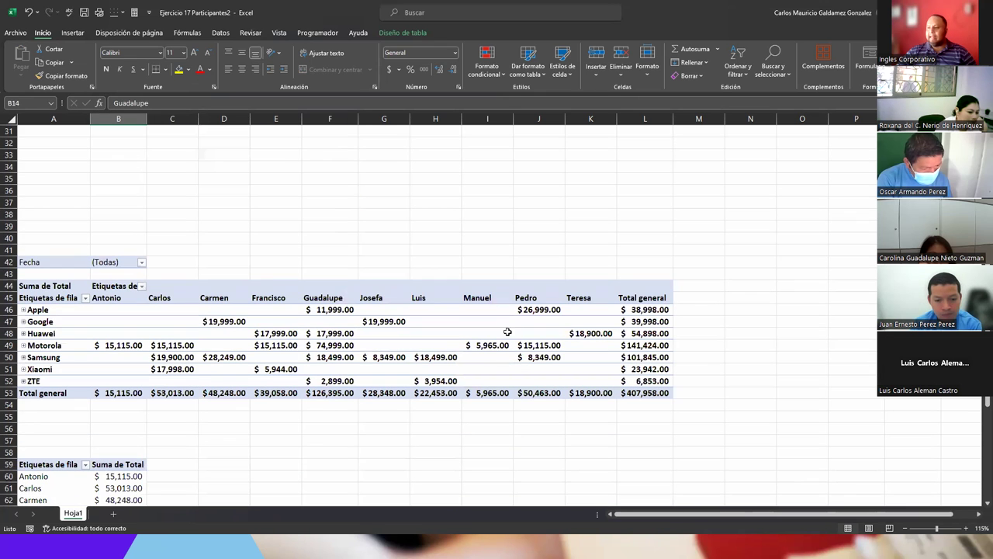
left_click(588, 298)
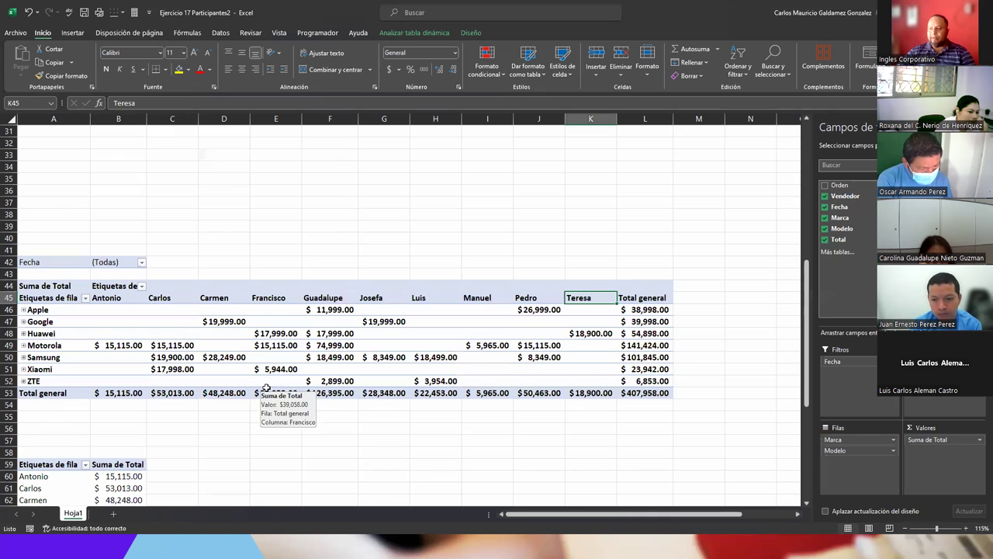
scroll(263, 388, "down", 5)
left_click(85, 404)
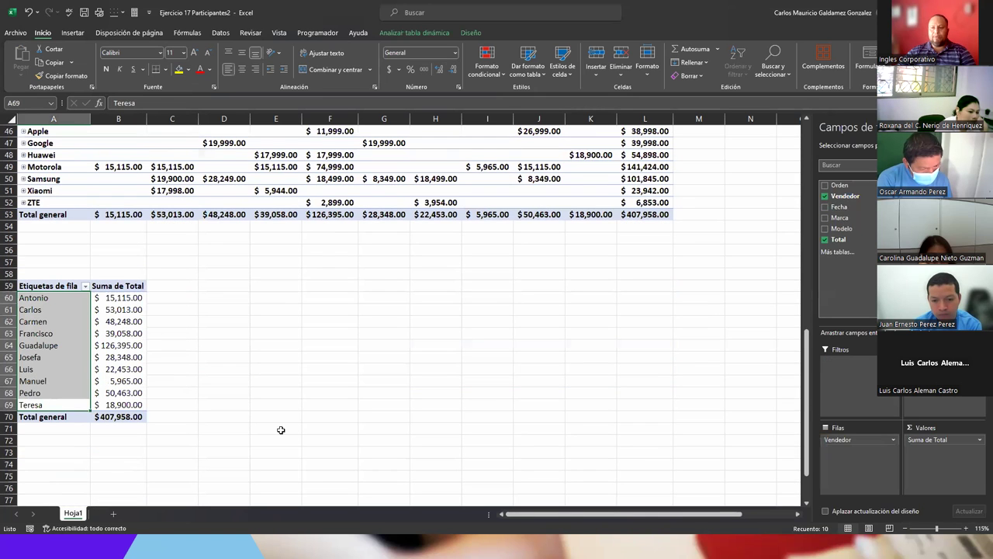
left_click(130, 372)
scroll(240, 410, "up", 5)
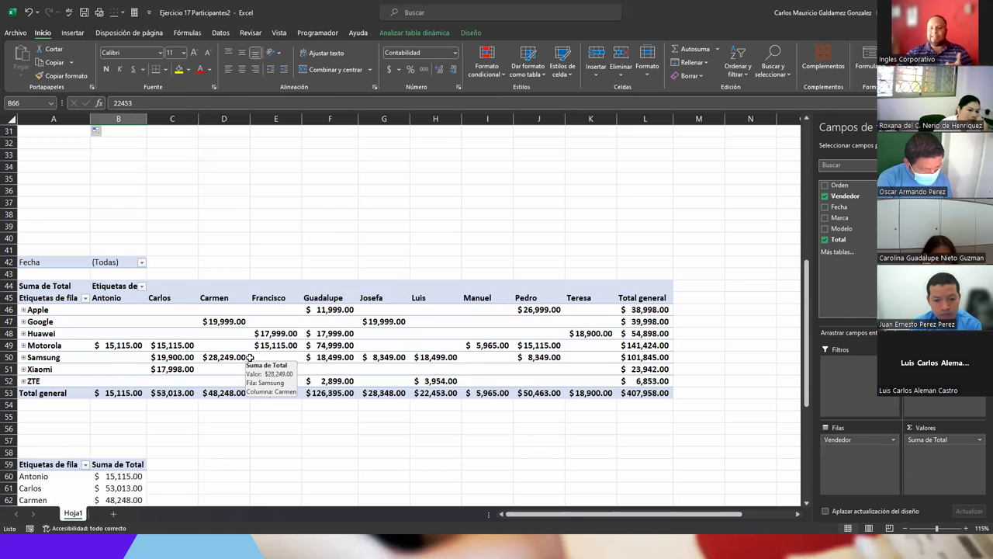
Refresh the pivot table data to include the newly added sales records.
left_click(262, 318)
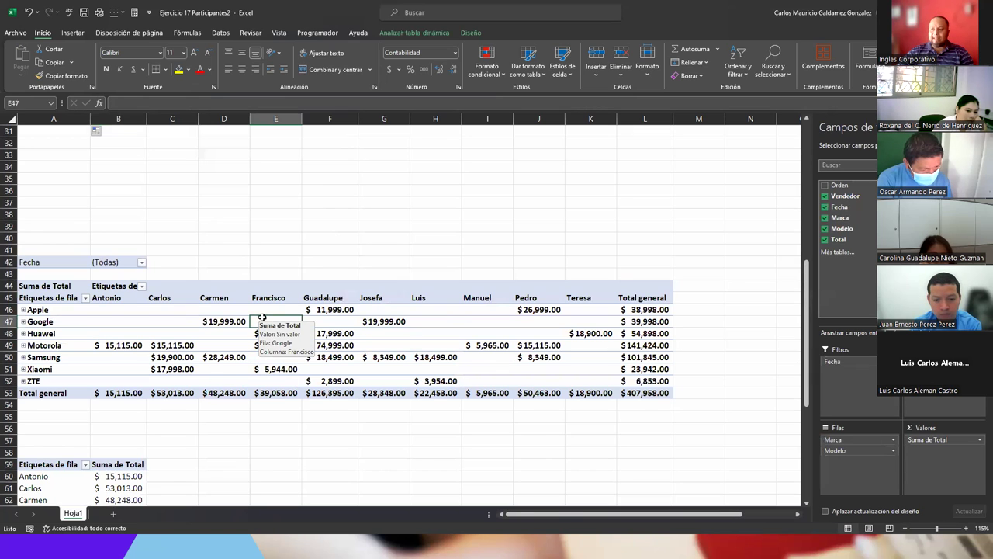
left_click(411, 33)
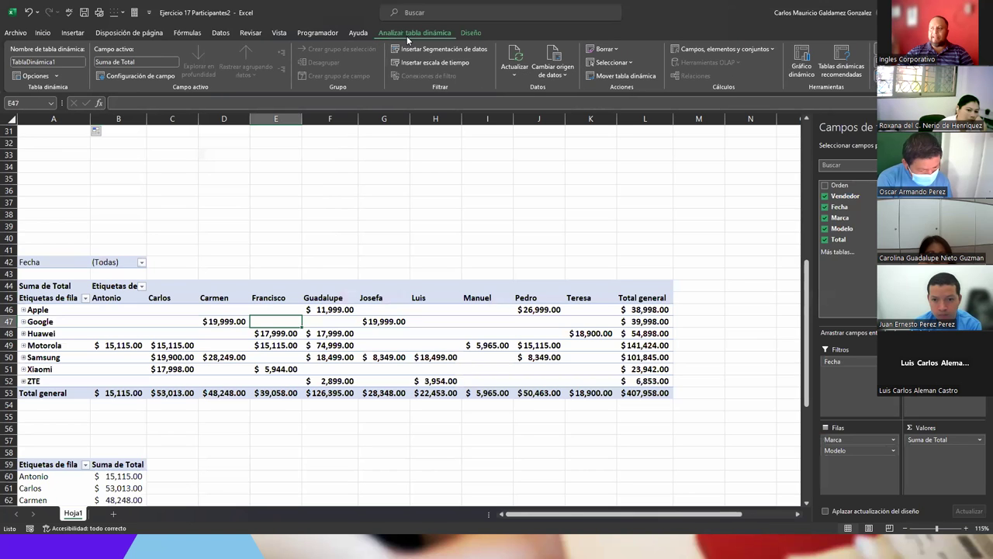
left_click(526, 59)
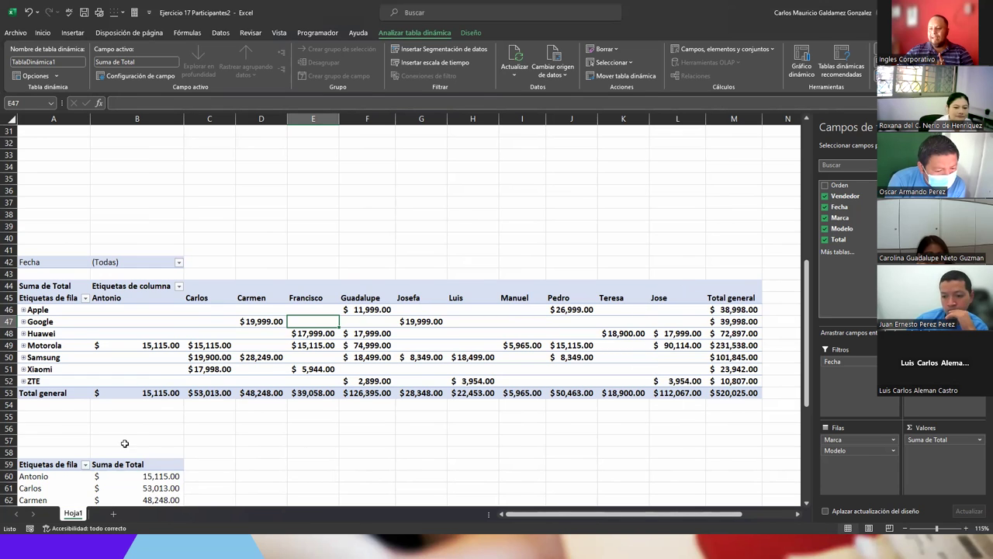
Check the new seller's total in both pivot tables and compare it with the records in the source table.
scroll(124, 442, "down", 5)
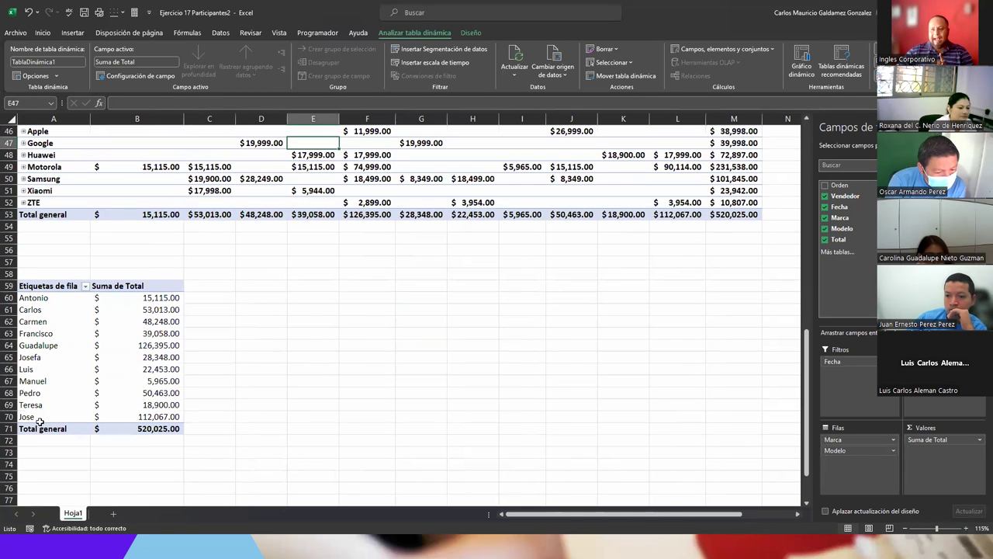
left_click(37, 419)
left_click(122, 417)
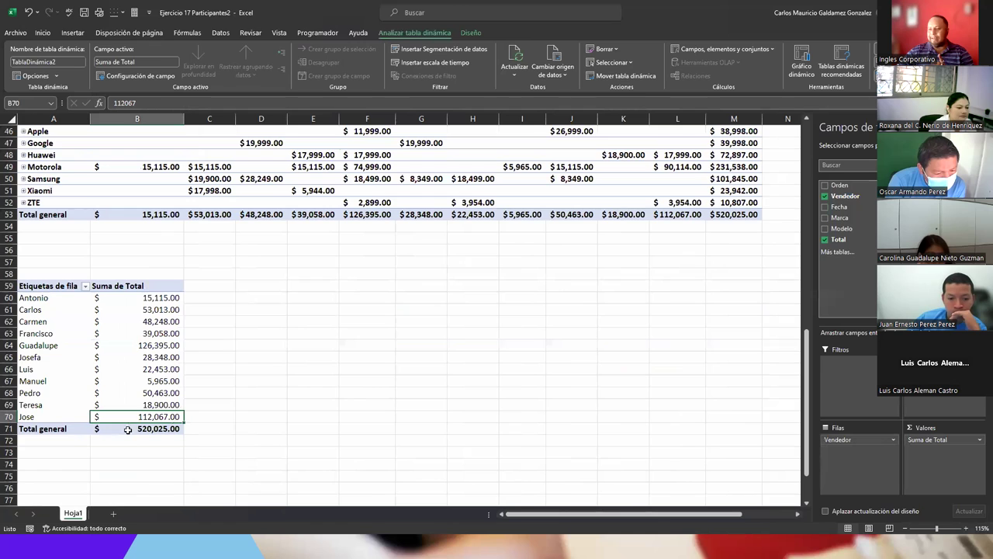
mouse_move(131, 435)
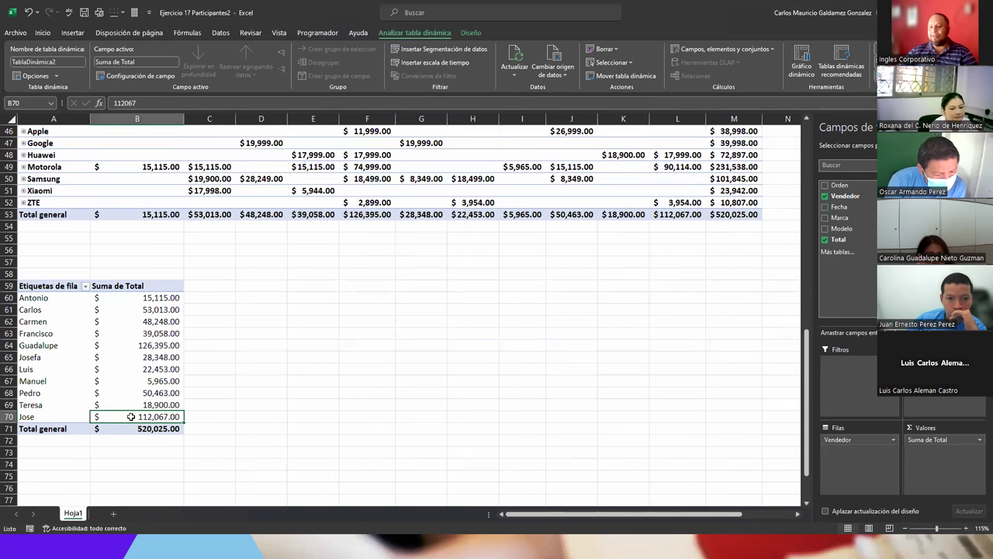
left_click(686, 213)
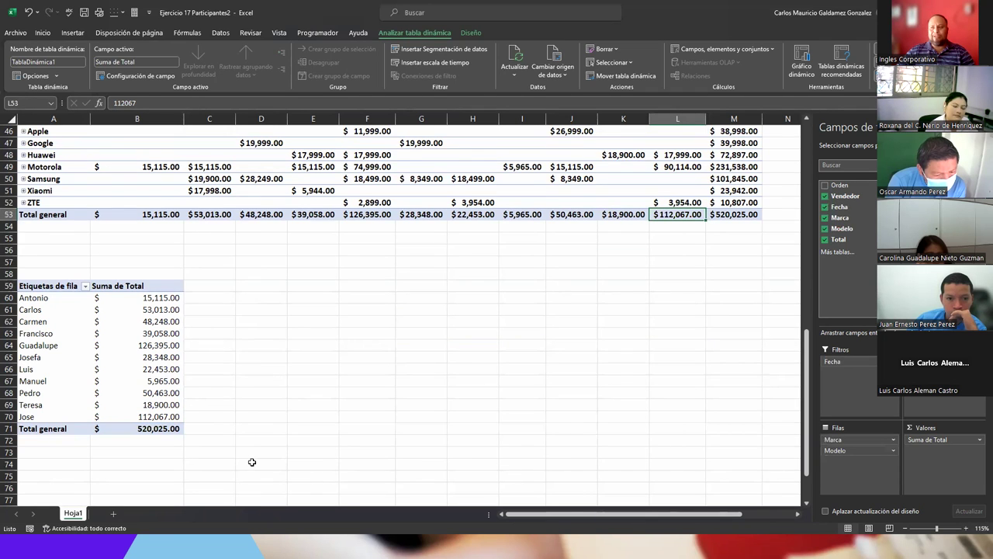
scroll(252, 462, "up", 15)
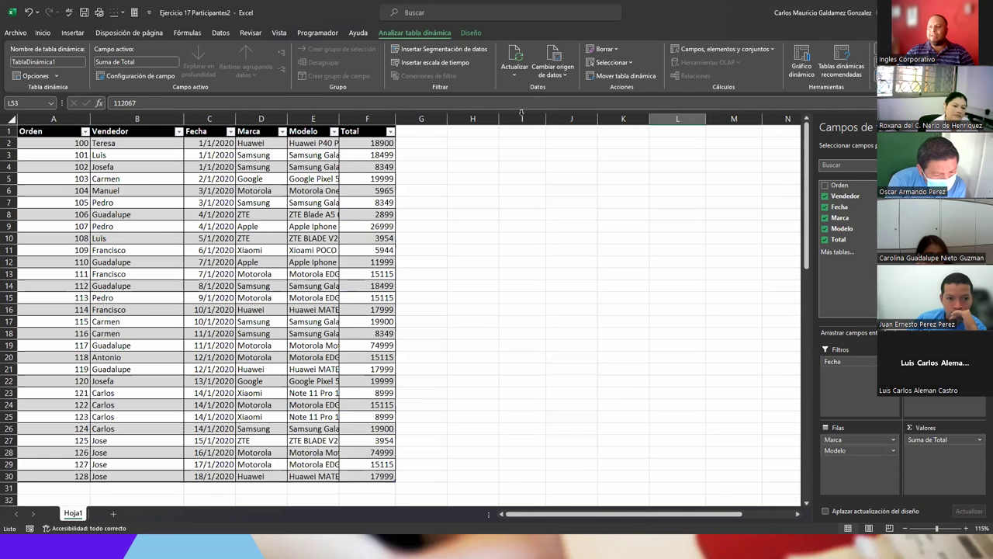
left_click(167, 304)
scroll(249, 373, "down", 5)
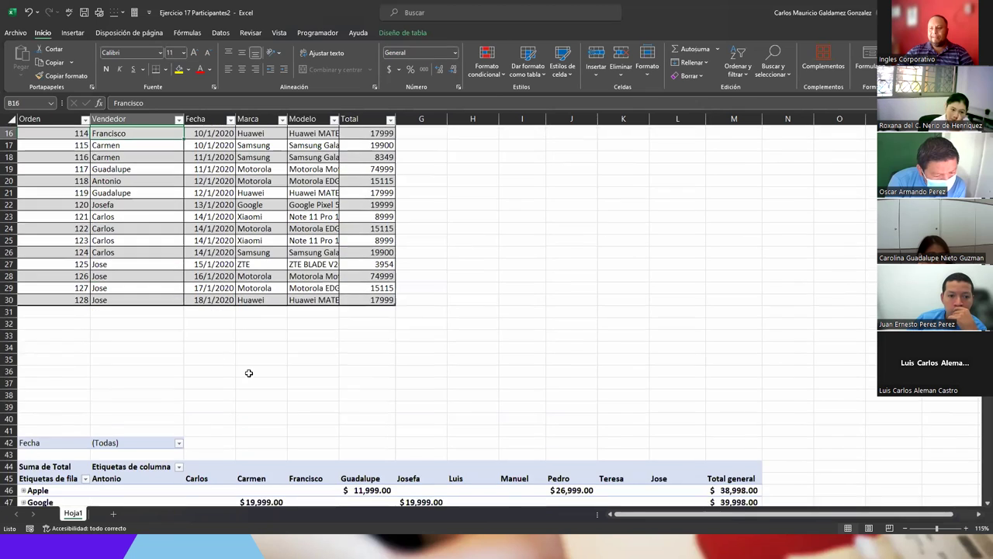
scroll(317, 434, "down", 5)
left_click(260, 369)
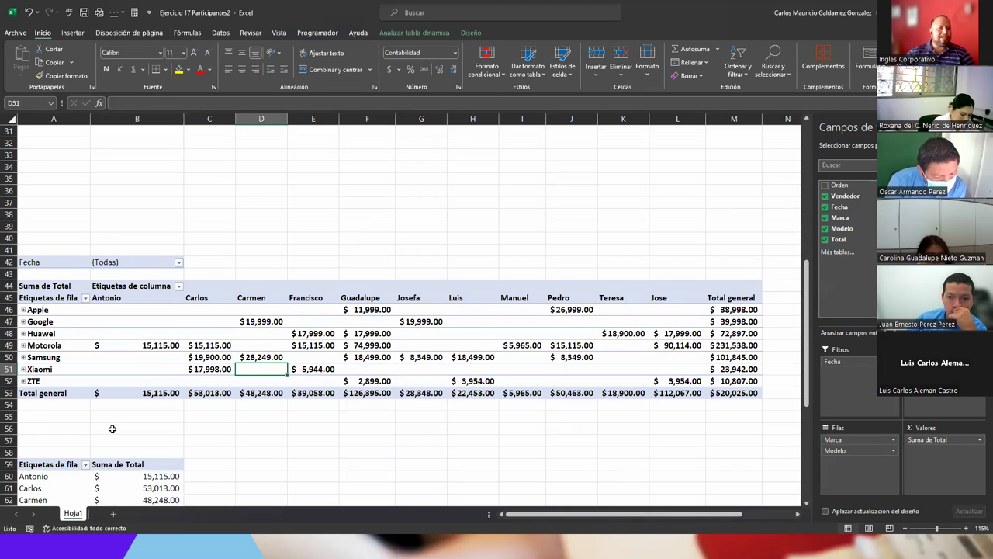
scroll(148, 363, "up", 5)
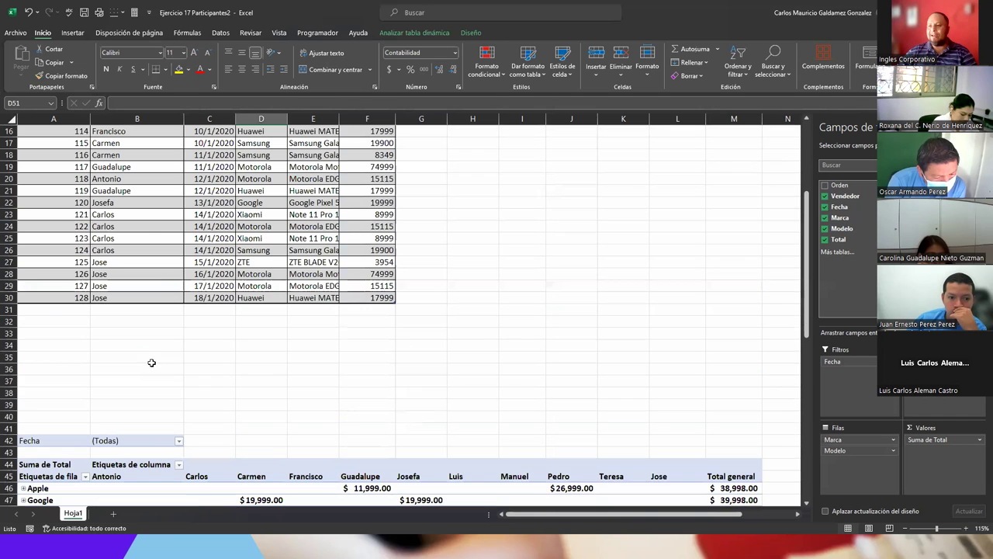
Delete the empty rows 33 to 39 between the sales table and the first pivot table.
left_click(282, 309)
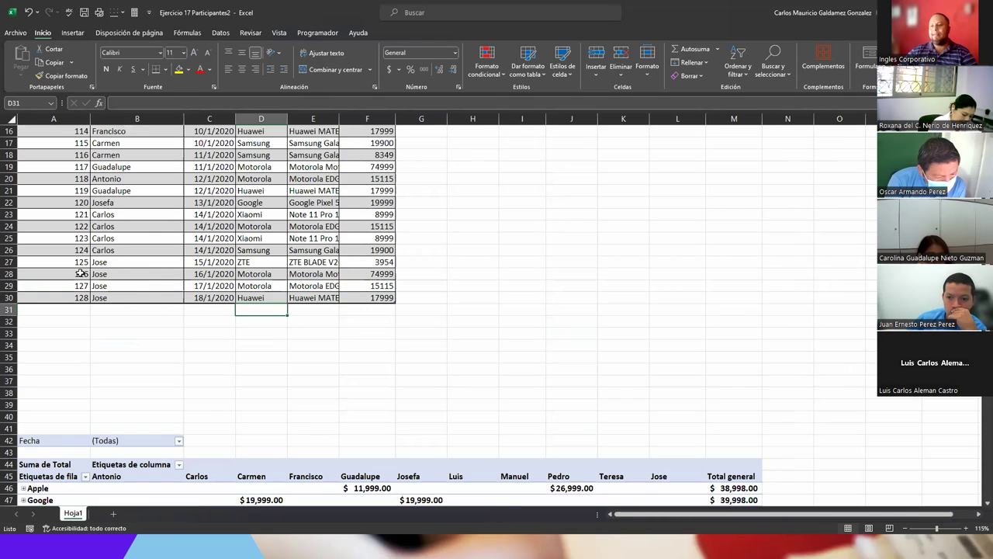
left_click_drag(7, 334, 8, 400)
right_click(31, 339)
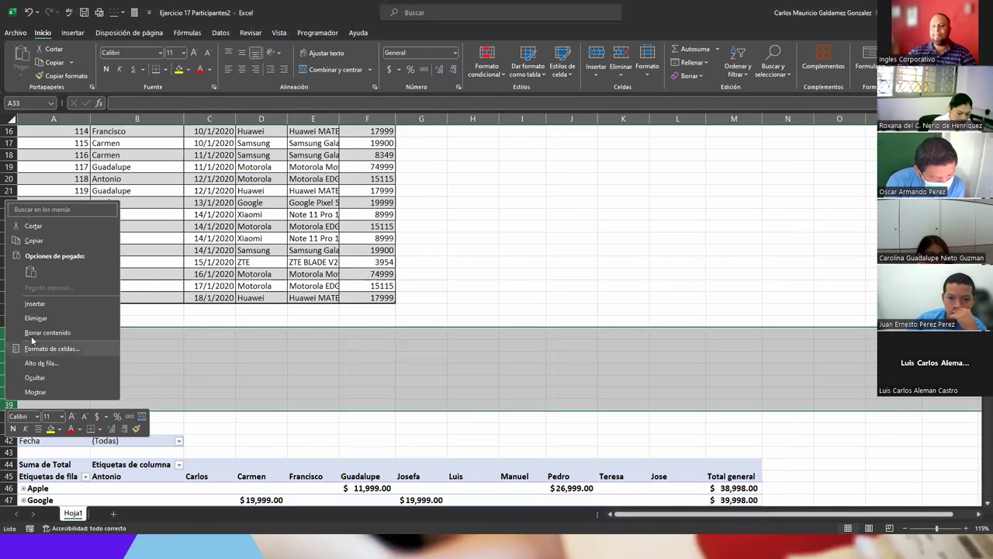
left_click(36, 318)
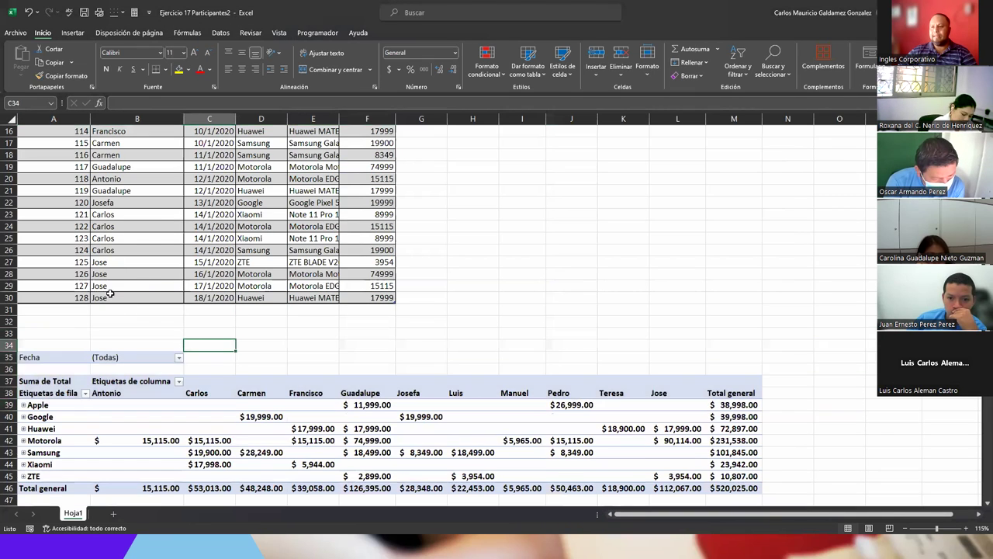
AutoFit the Modelo column so the full phone model names fit.
left_click(163, 267)
left_click_drag(163, 268, 384, 299)
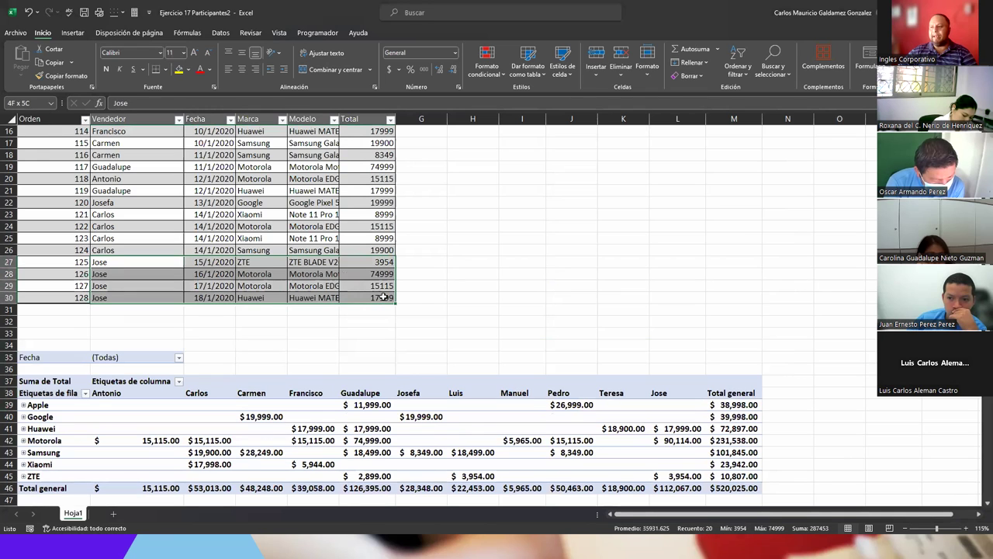
left_click_drag(340, 116, 341, 116)
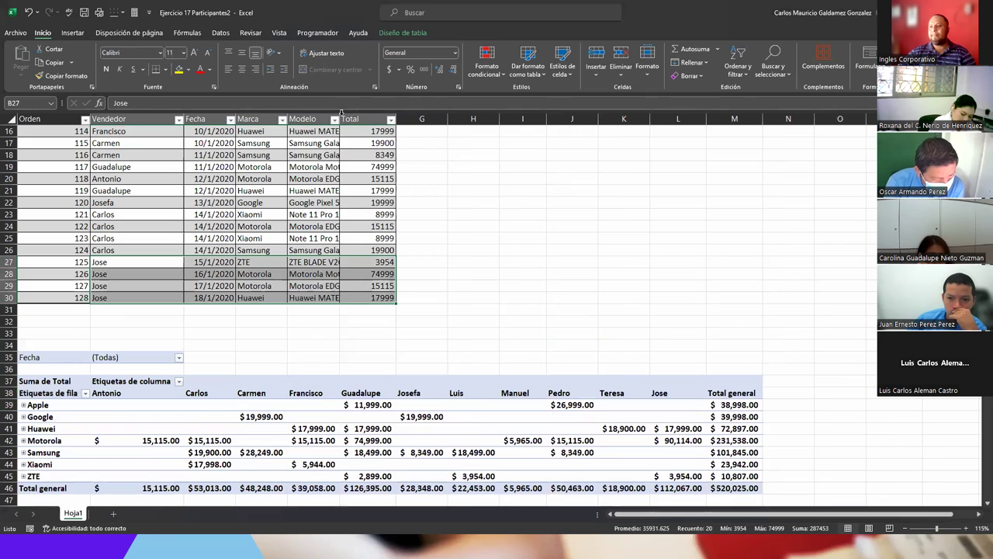
double_click(341, 117)
left_click(248, 290)
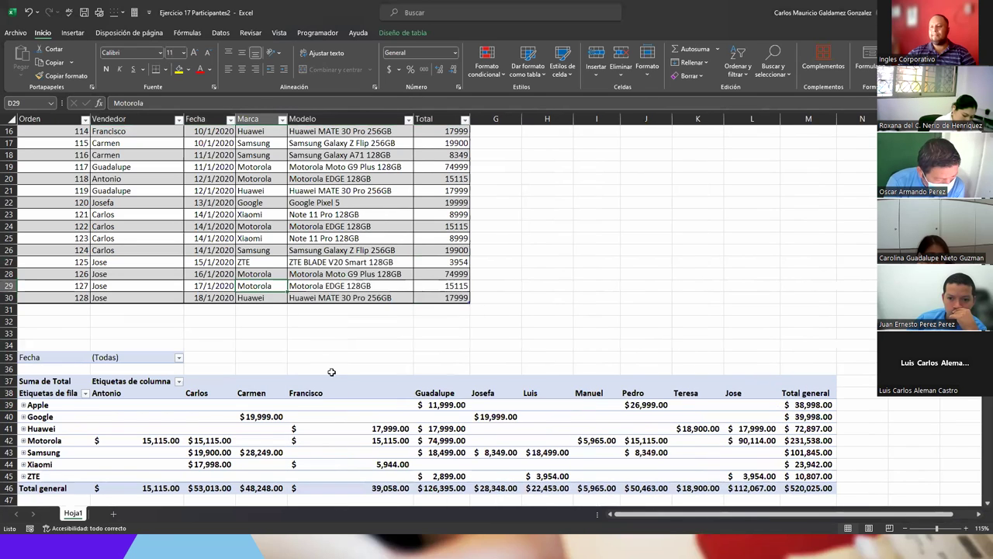
Capture a screen snip of the newly added sales records in rows 27 to 30.
left_click(179, 326)
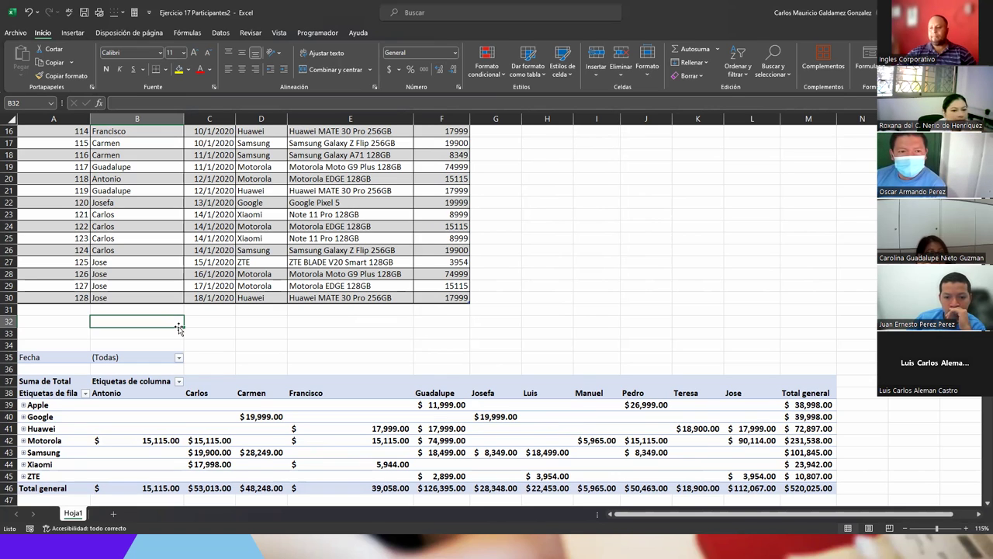
scroll(277, 365, "down", 5)
scroll(278, 367, "up", 10)
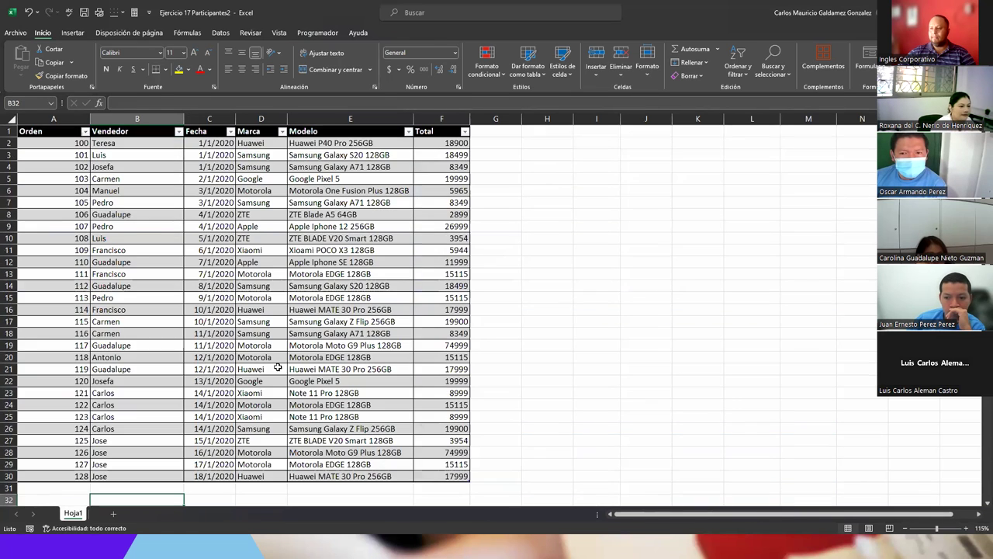
scroll(278, 367, "down", 5)
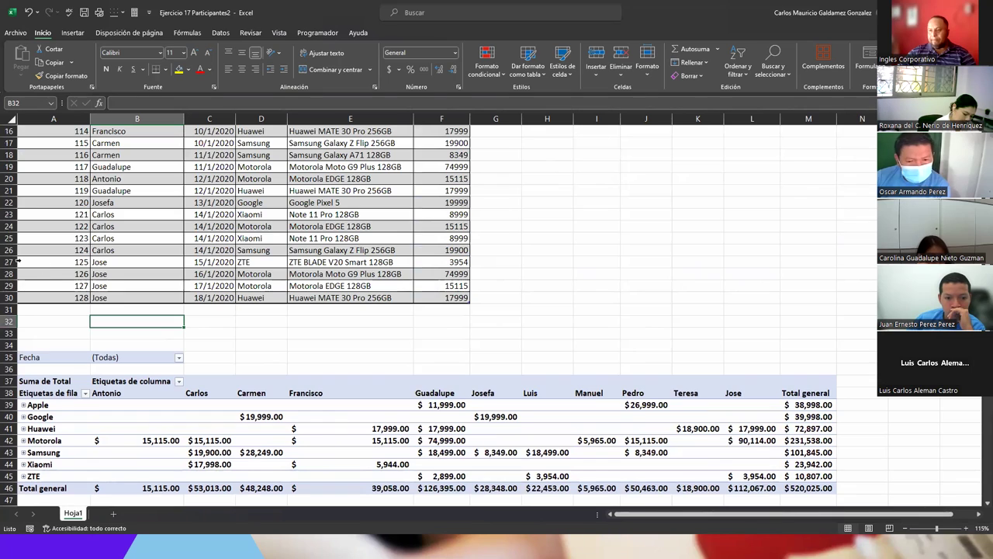
key("super+shift+s")
left_click_drag(1, 244, 489, 325)
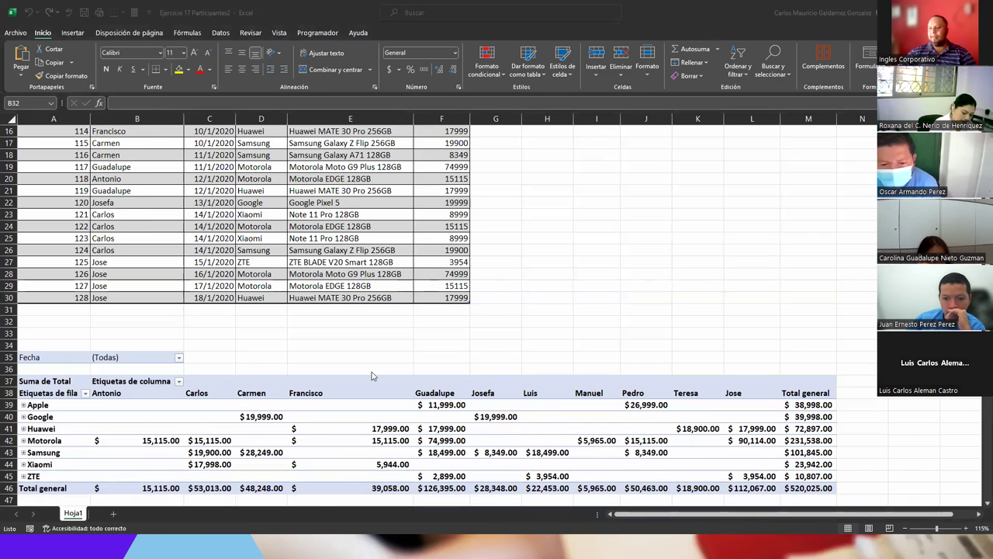
Minimize the Ejercicios folder window.
scroll(373, 375, "up", 5)
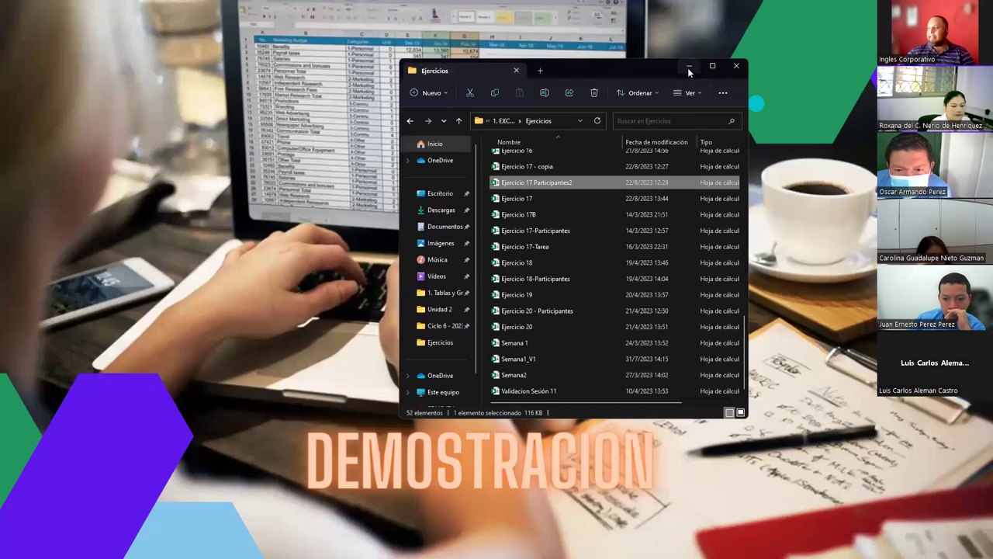
left_click(689, 69)
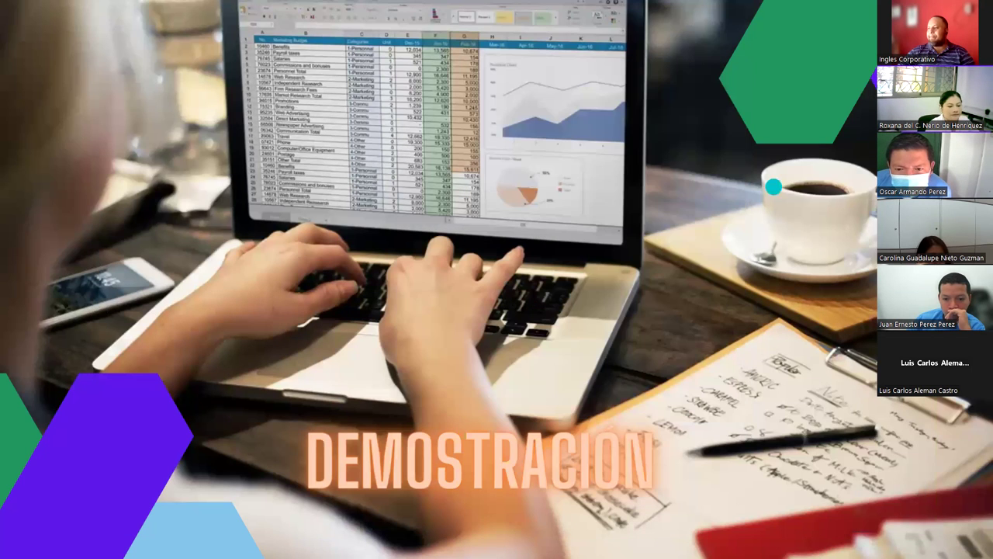